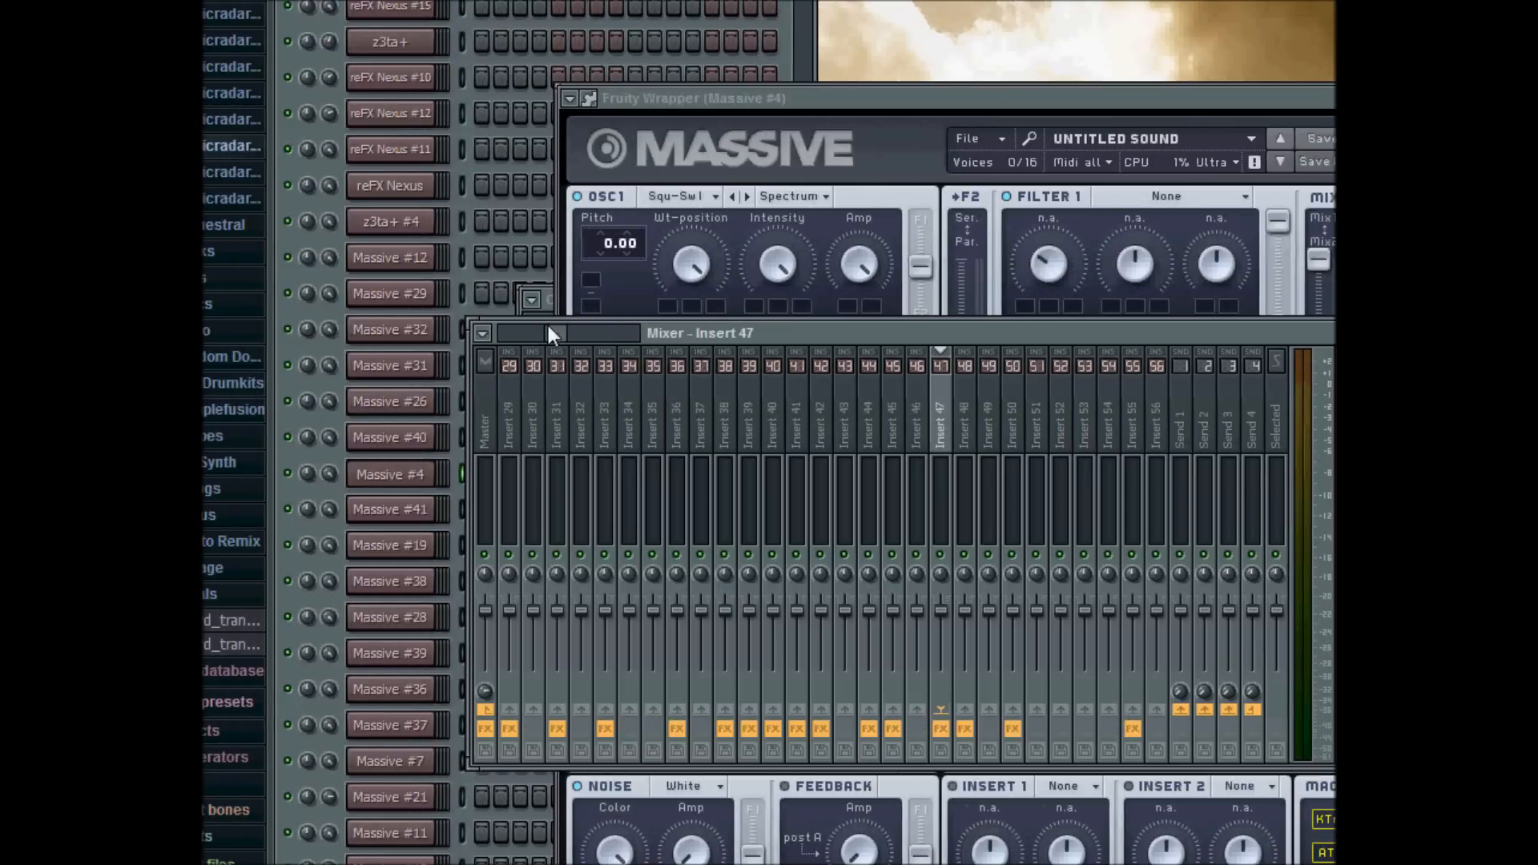
Step: Select mixer track Insert 47 to show its effects chain
left_click(488, 417)
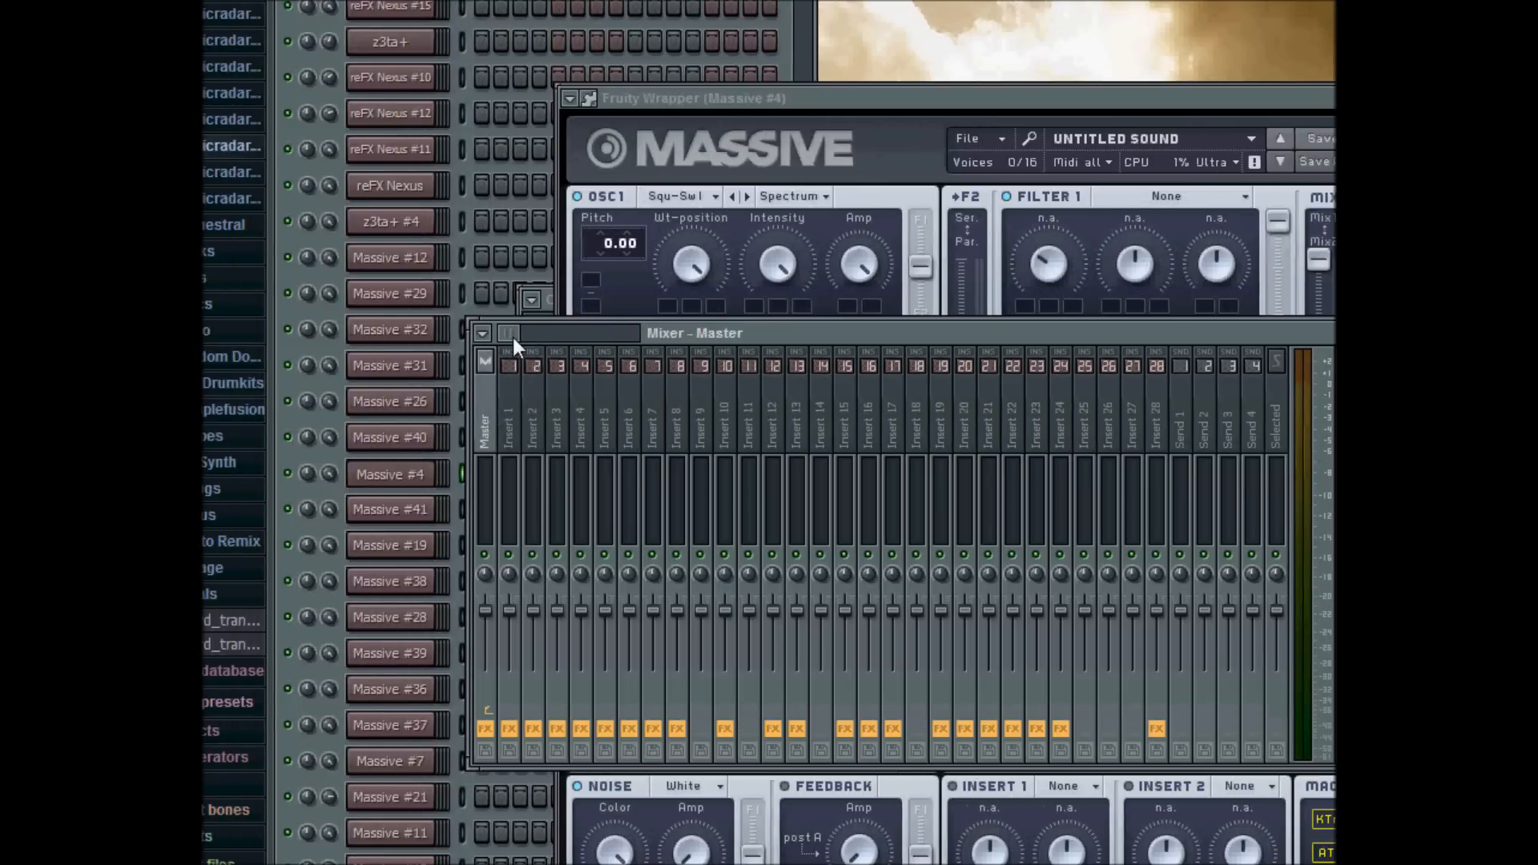
left_click_drag(513, 338, 579, 320)
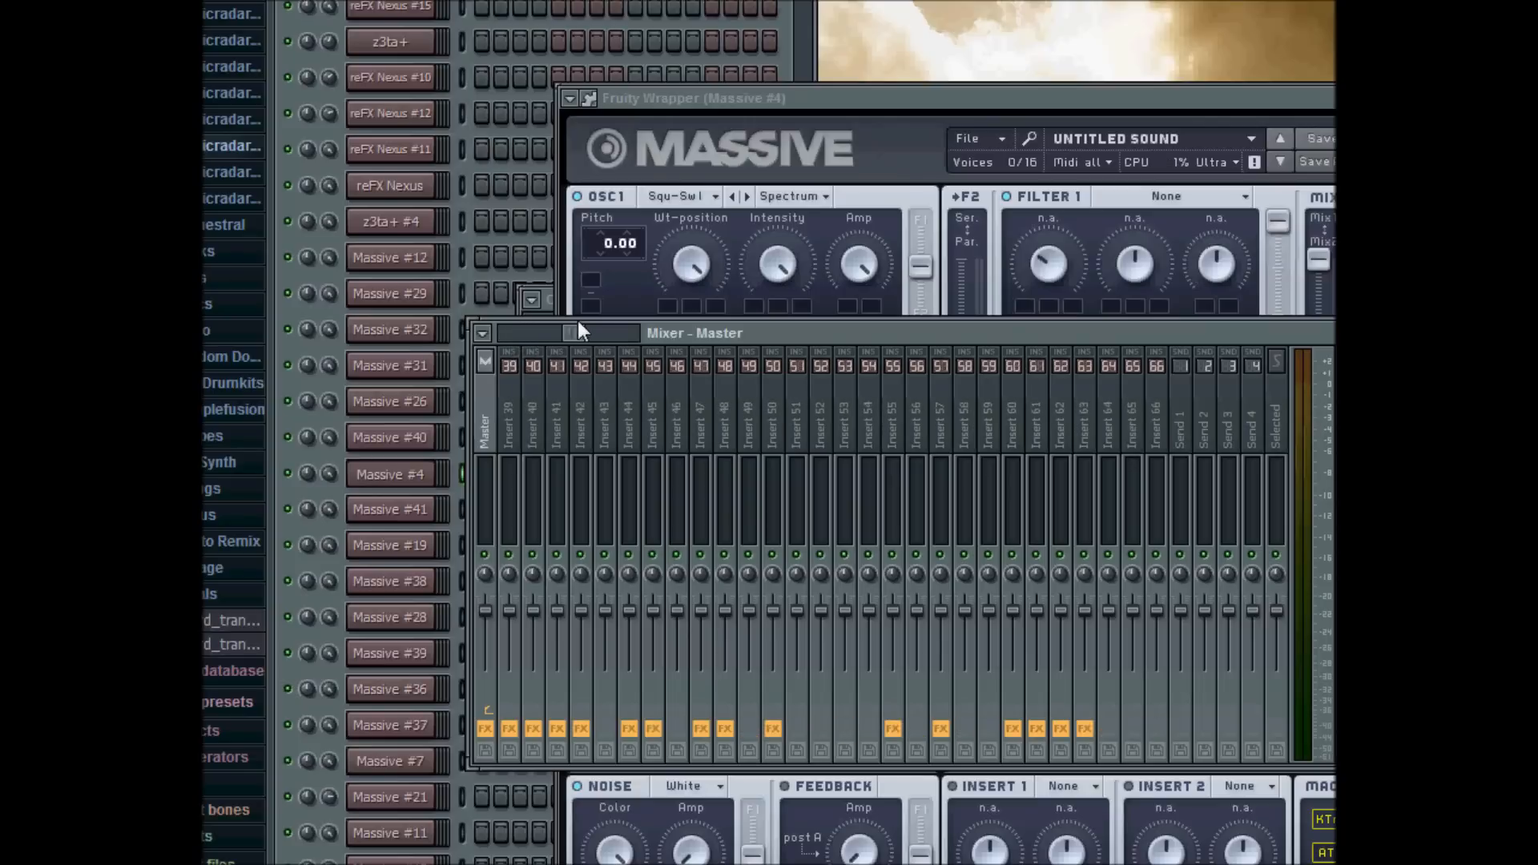
left_click(698, 398)
left_click_drag(833, 334, 800, 341)
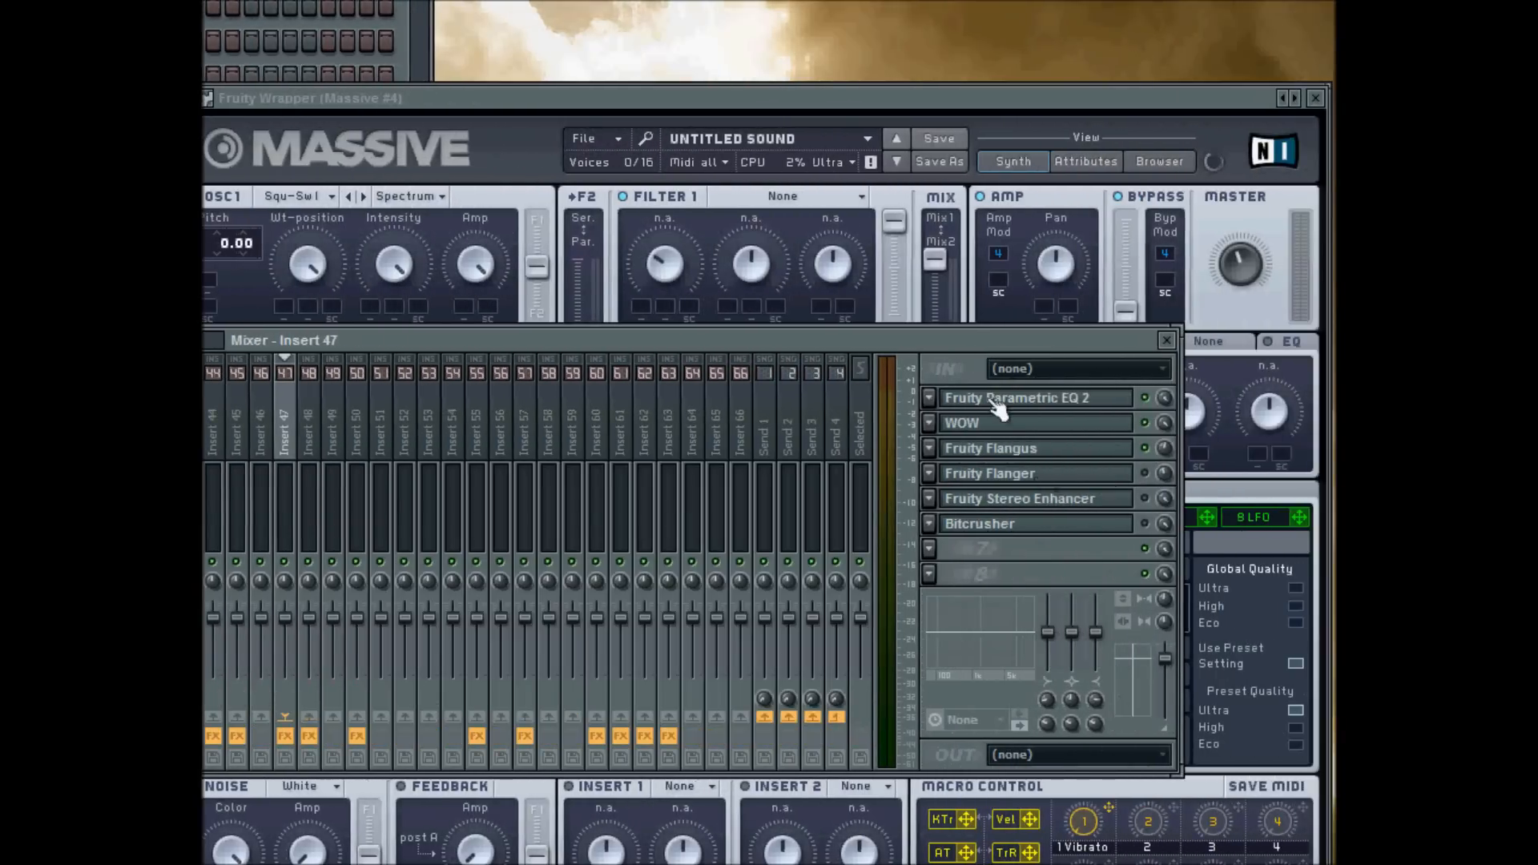
Step: Open Fruity Parametric EQ 2 on Insert 47, examine its band curve, and close it
left_click(1011, 401)
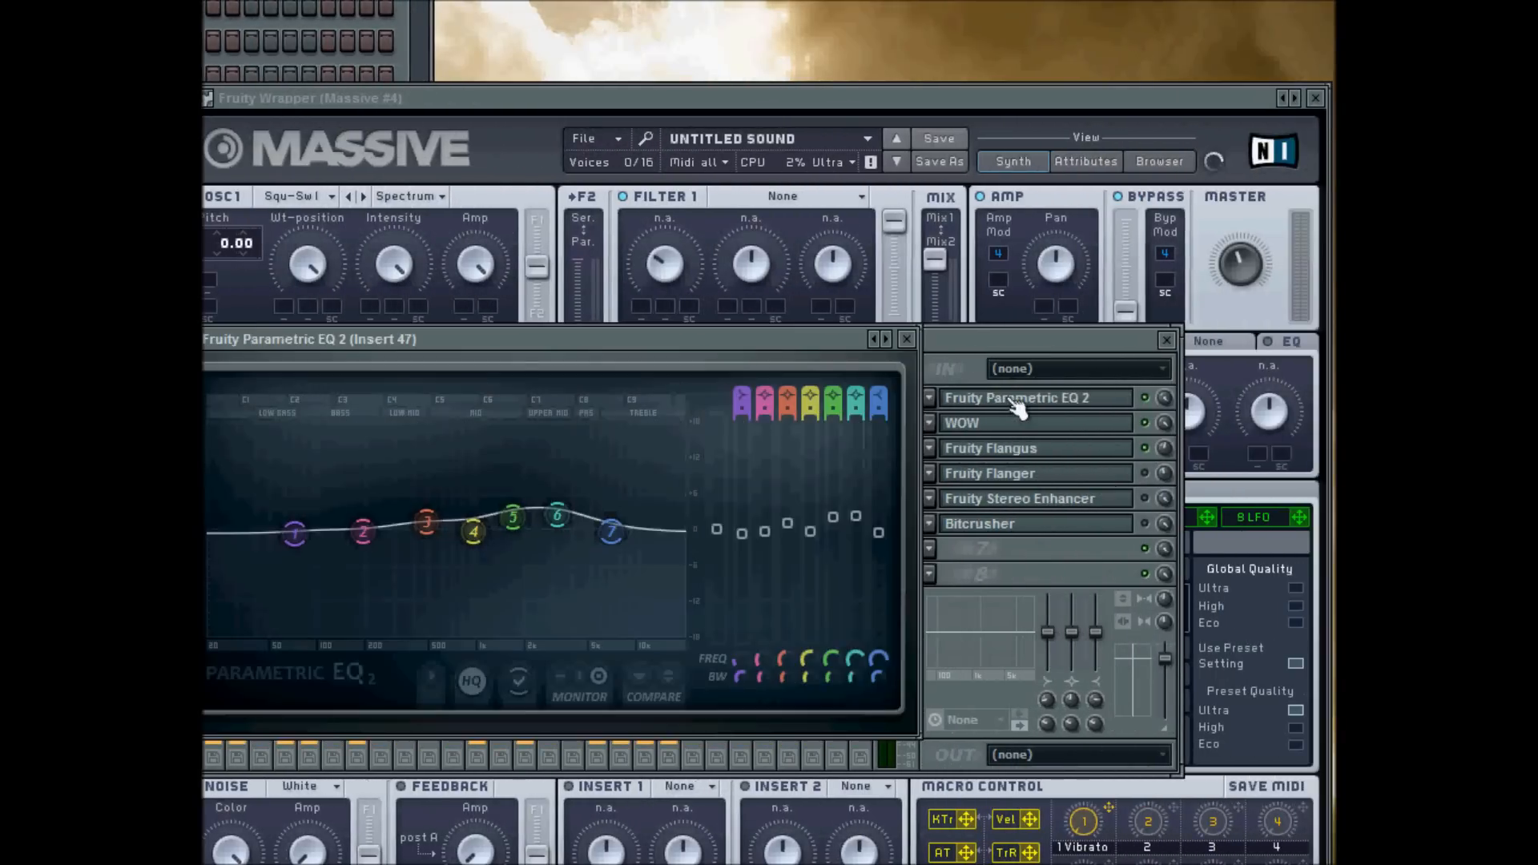
left_click_drag(560, 353, 628, 346)
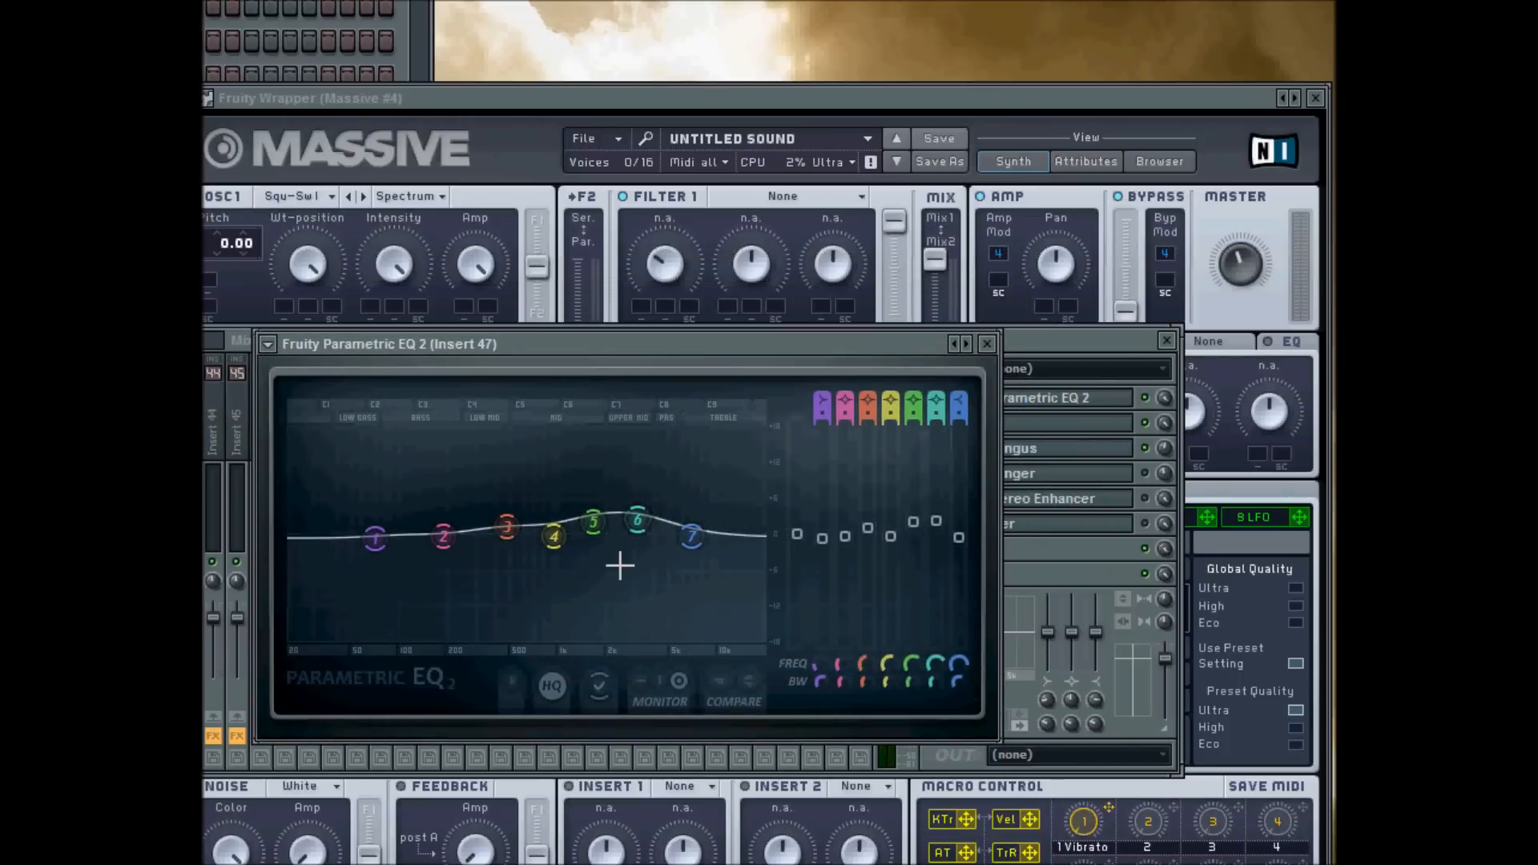
left_click_drag(774, 343, 735, 332)
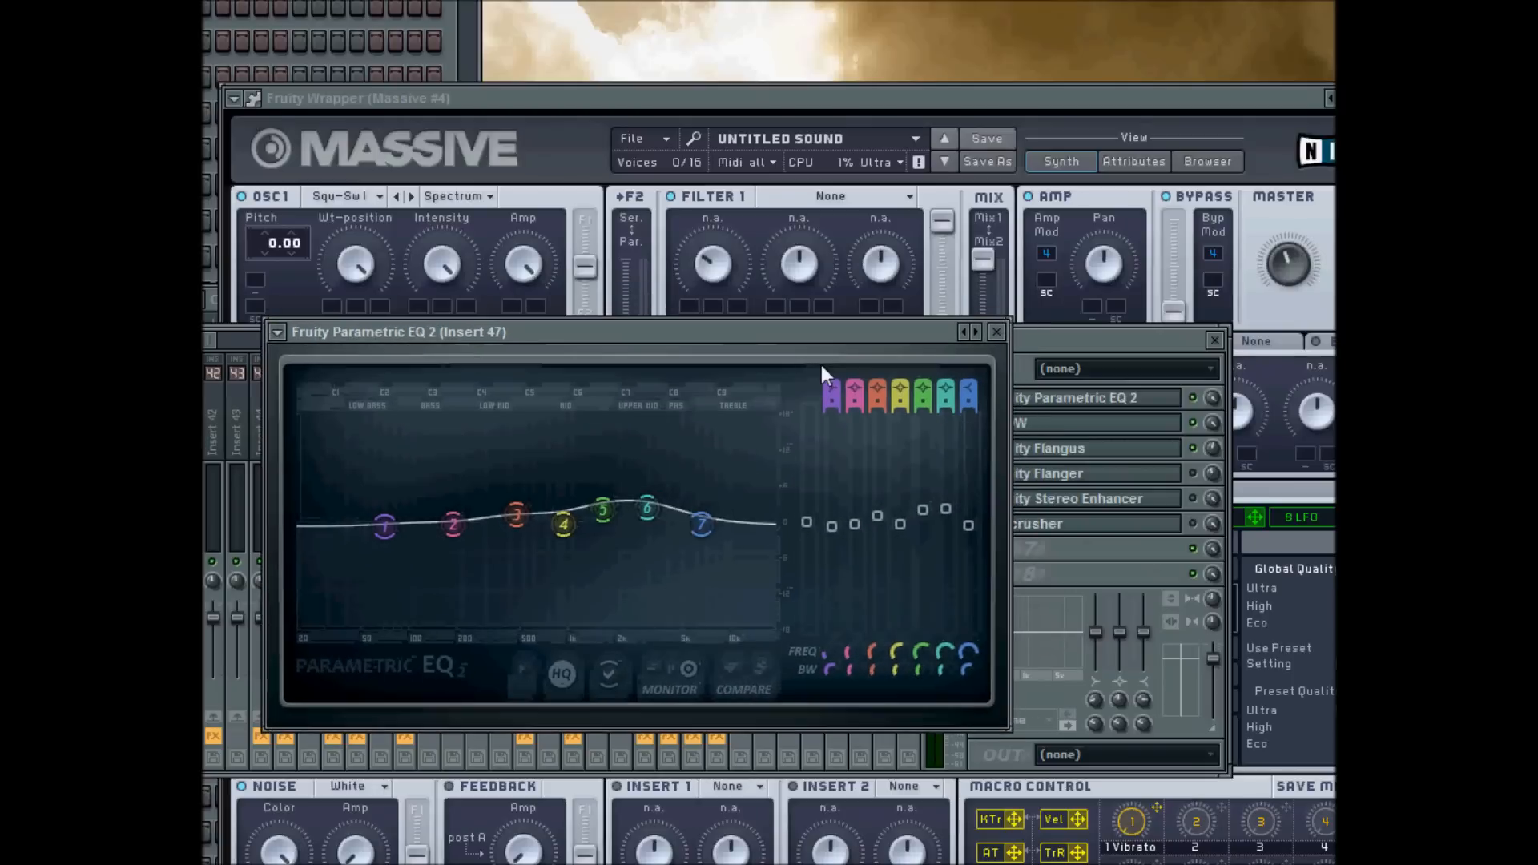
left_click(997, 332)
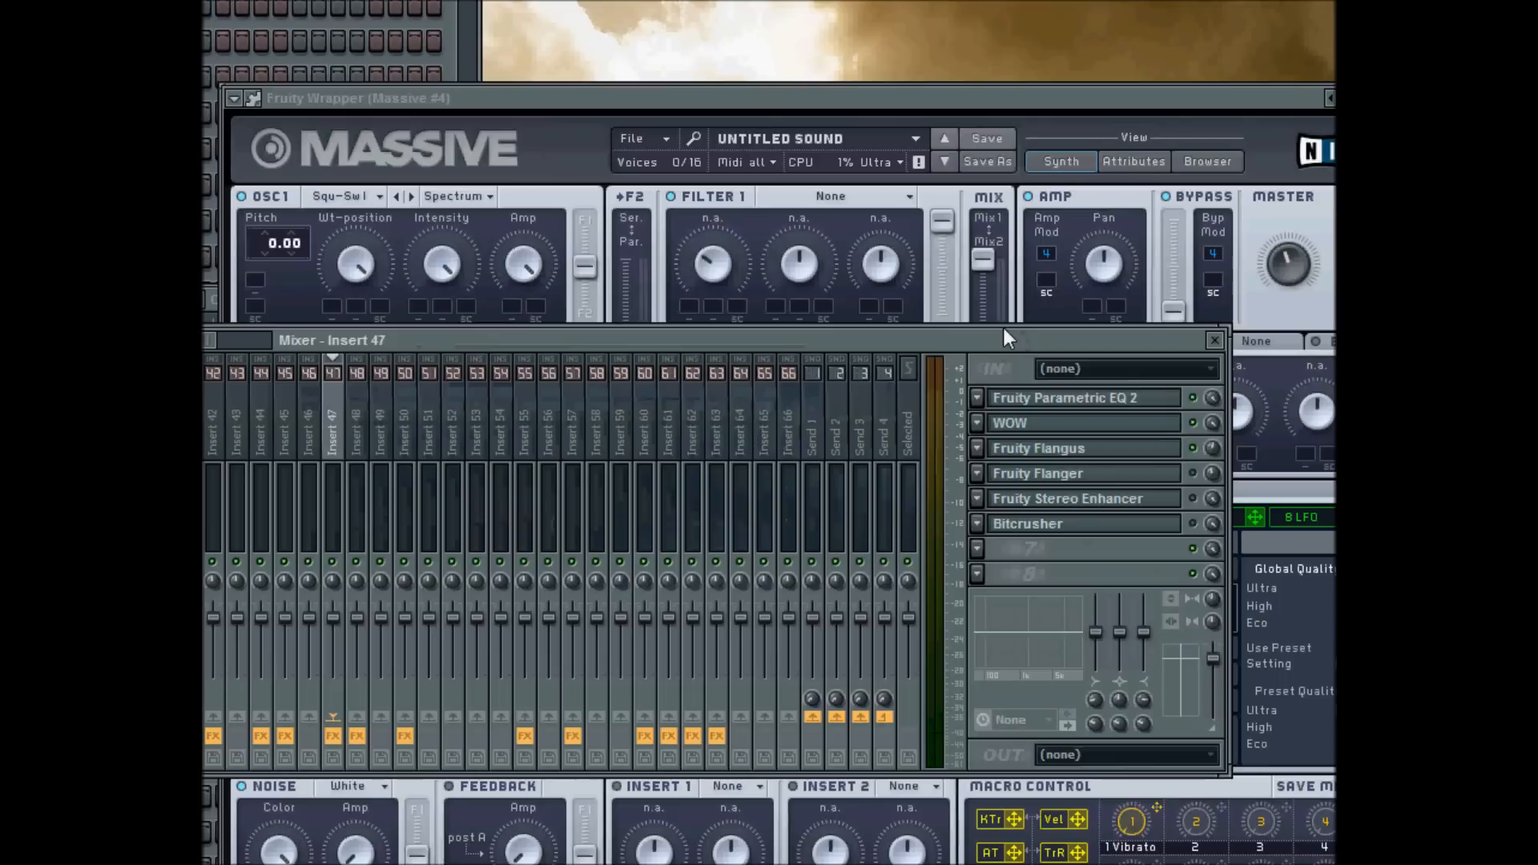
Step: Open the WOW effect on Insert 47 and place its window so all controls are in view
left_click_drag(1014, 338, 983, 327)
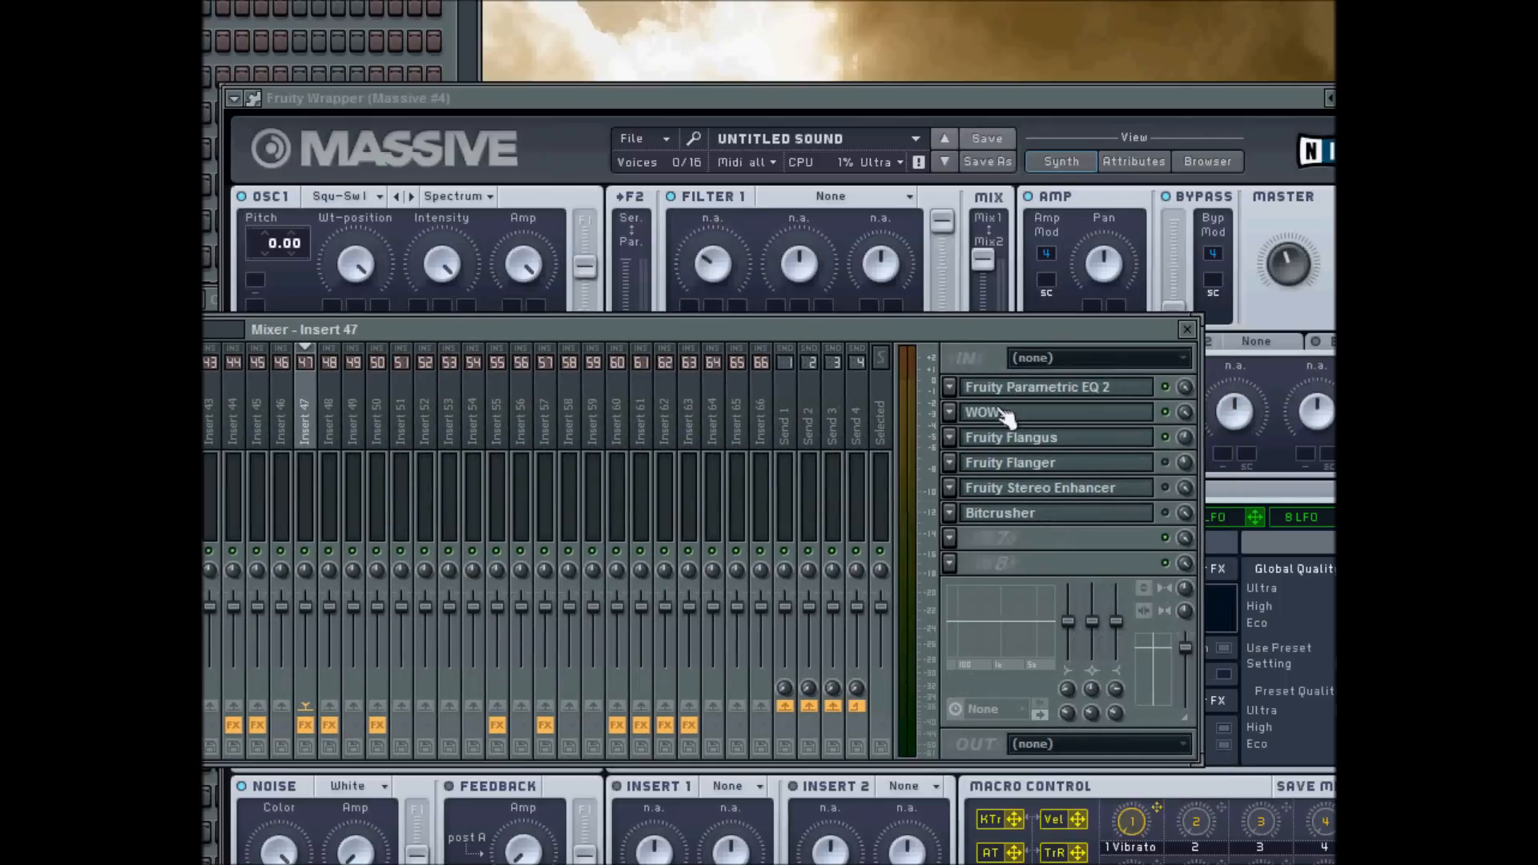
left_click(1059, 408)
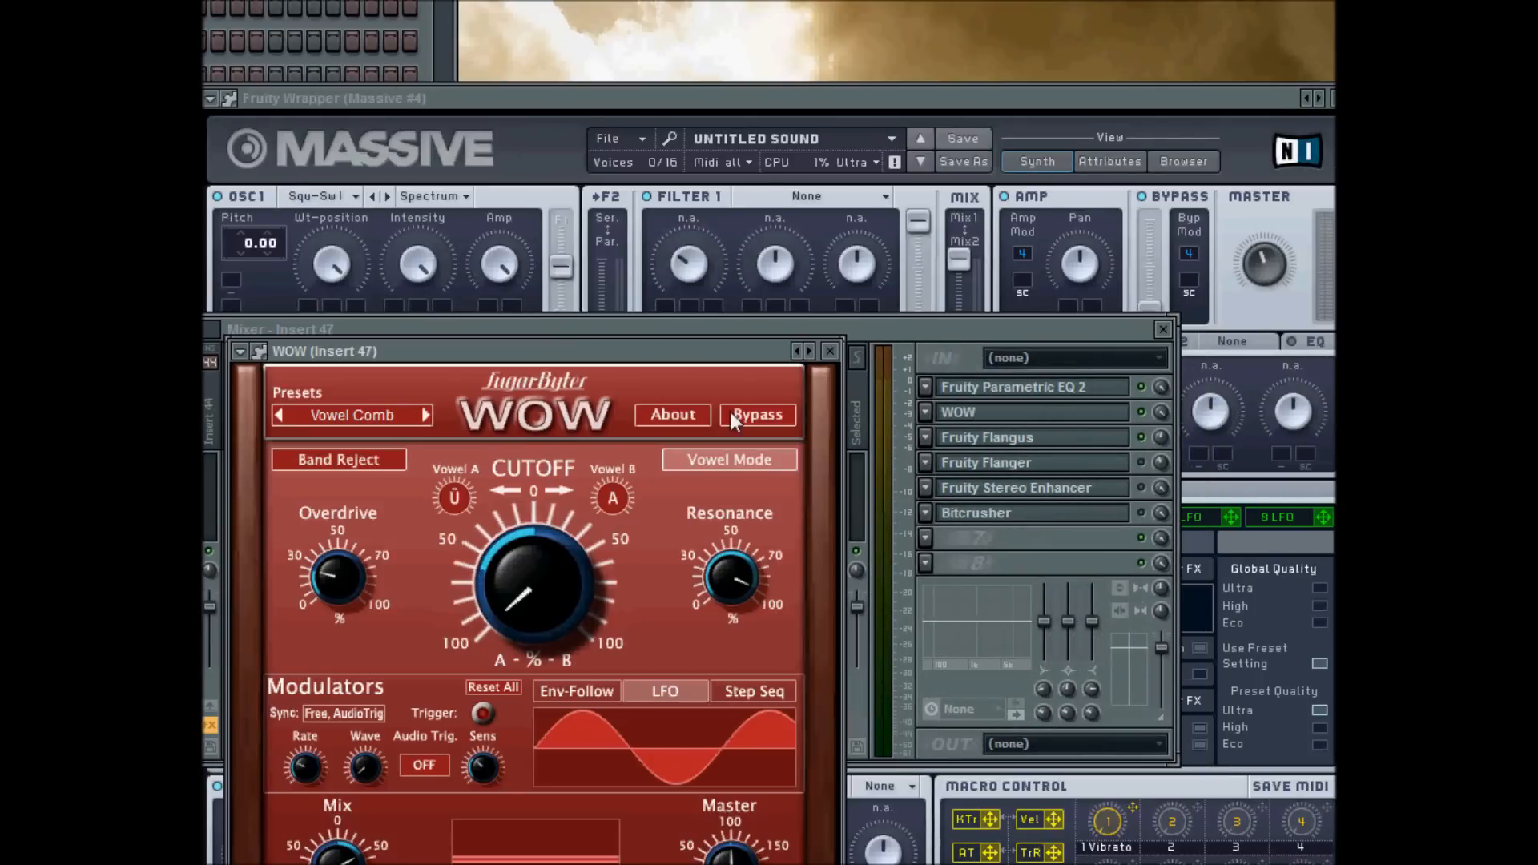
left_click_drag(564, 353, 651, 232)
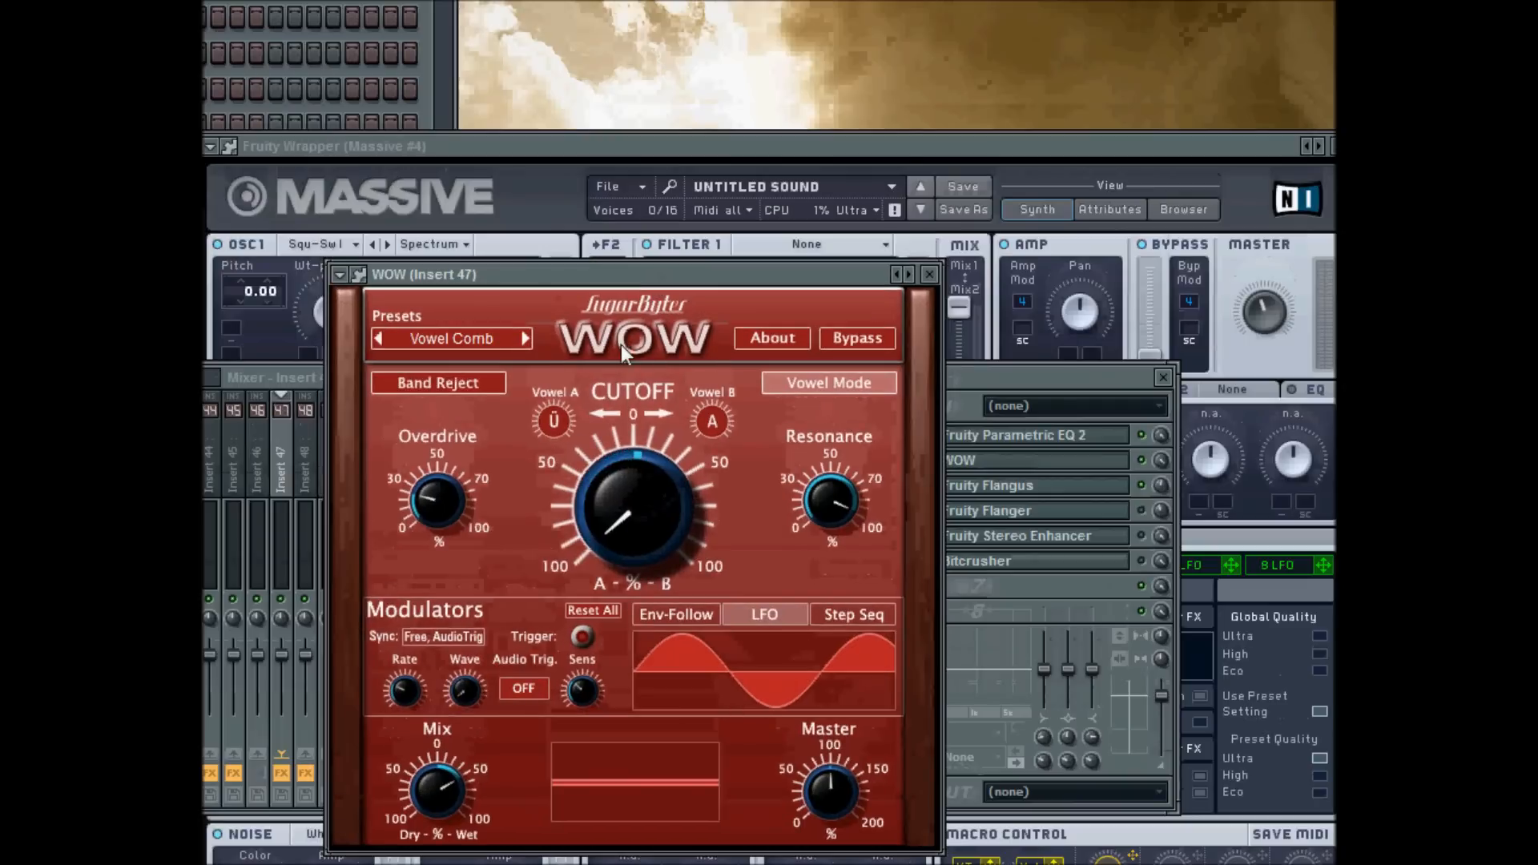
left_click_drag(651, 280, 584, 295)
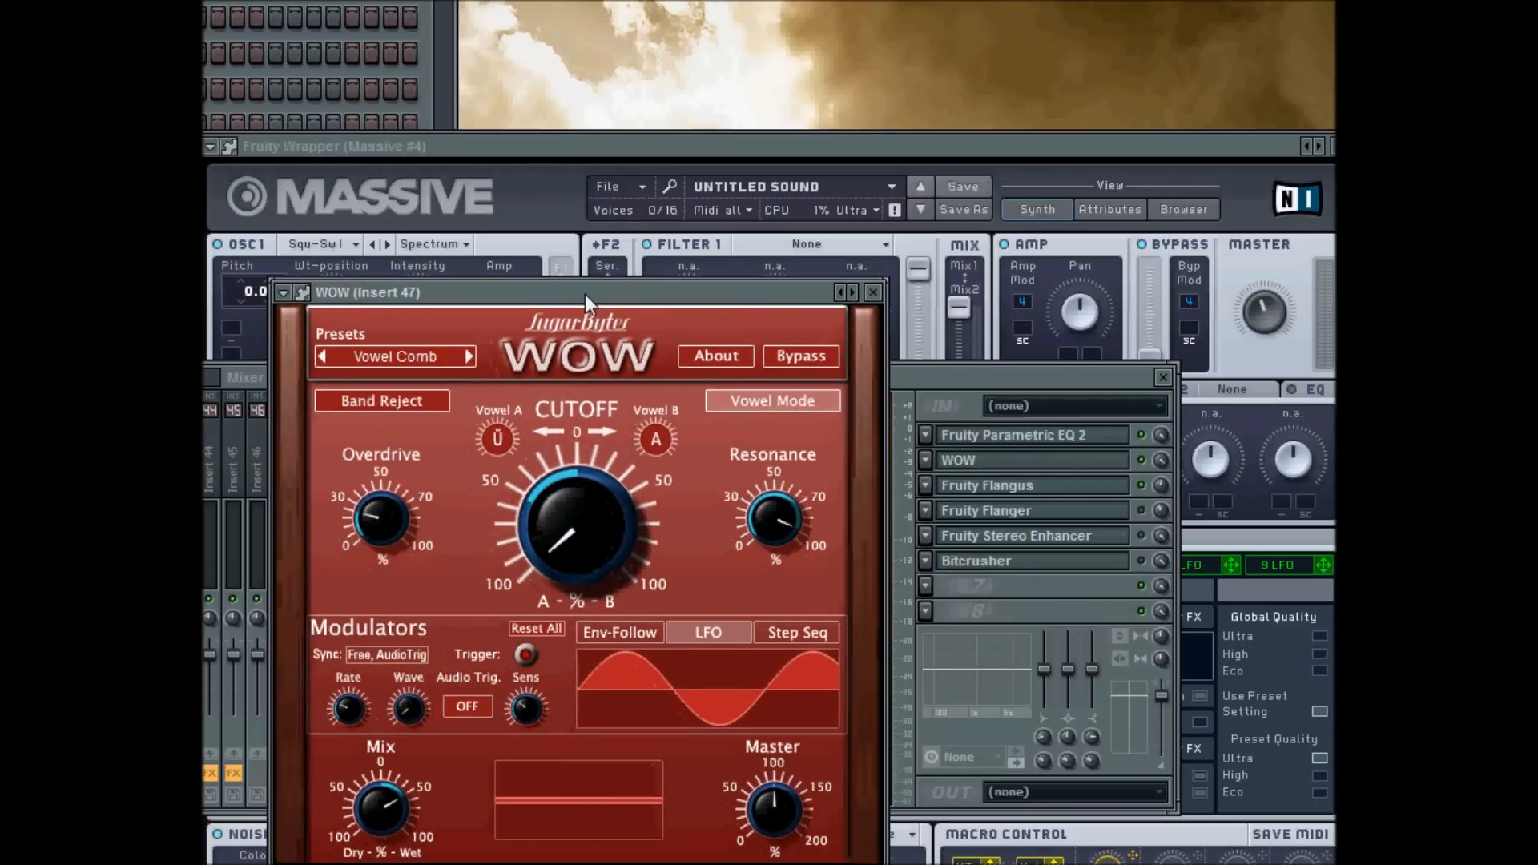
left_click_drag(584, 294, 583, 335)
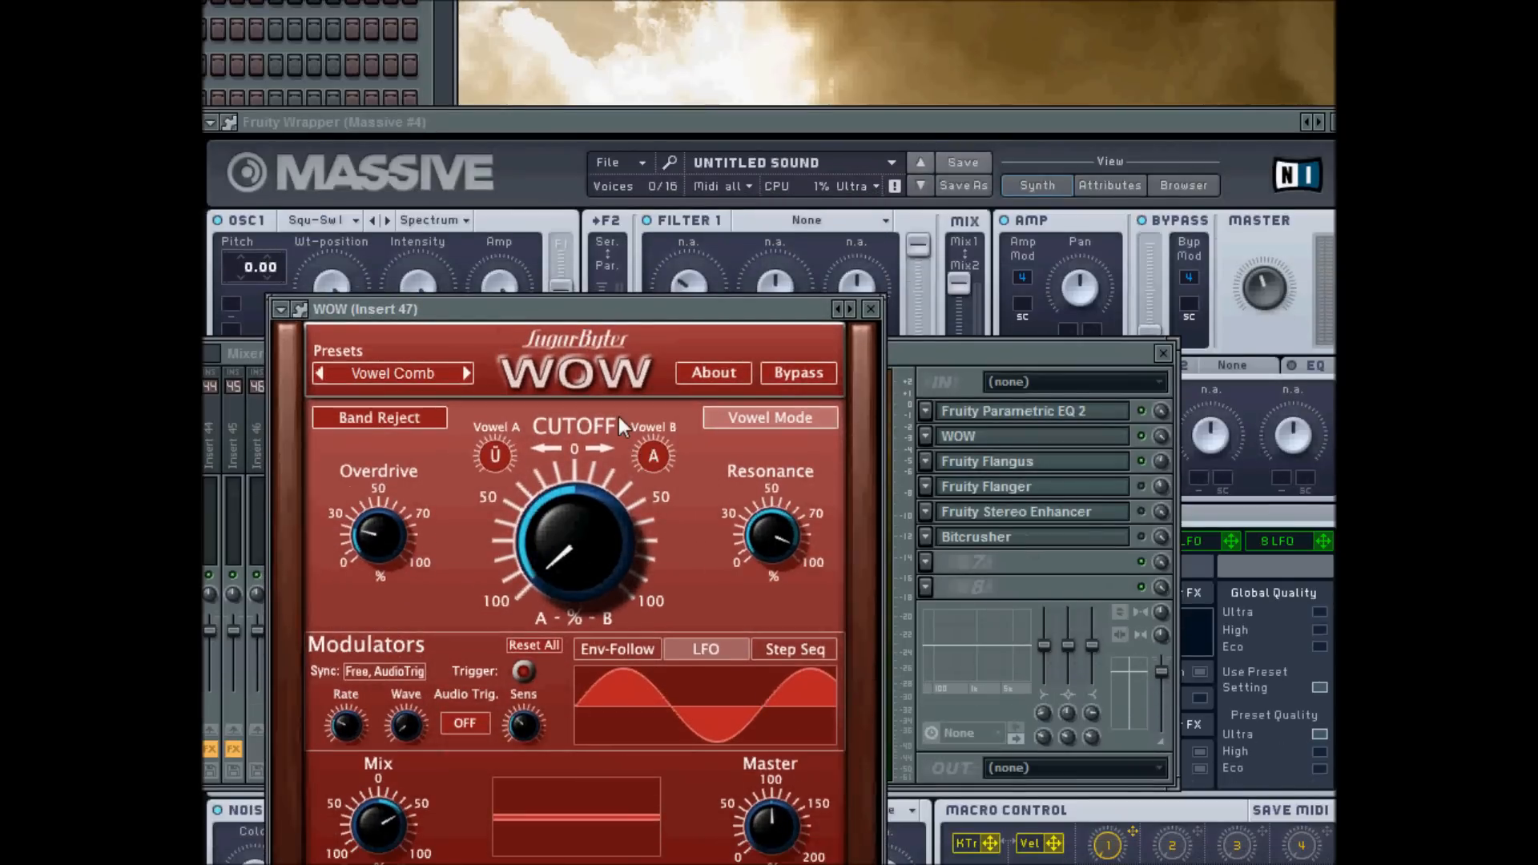
left_click_drag(591, 311, 629, 248)
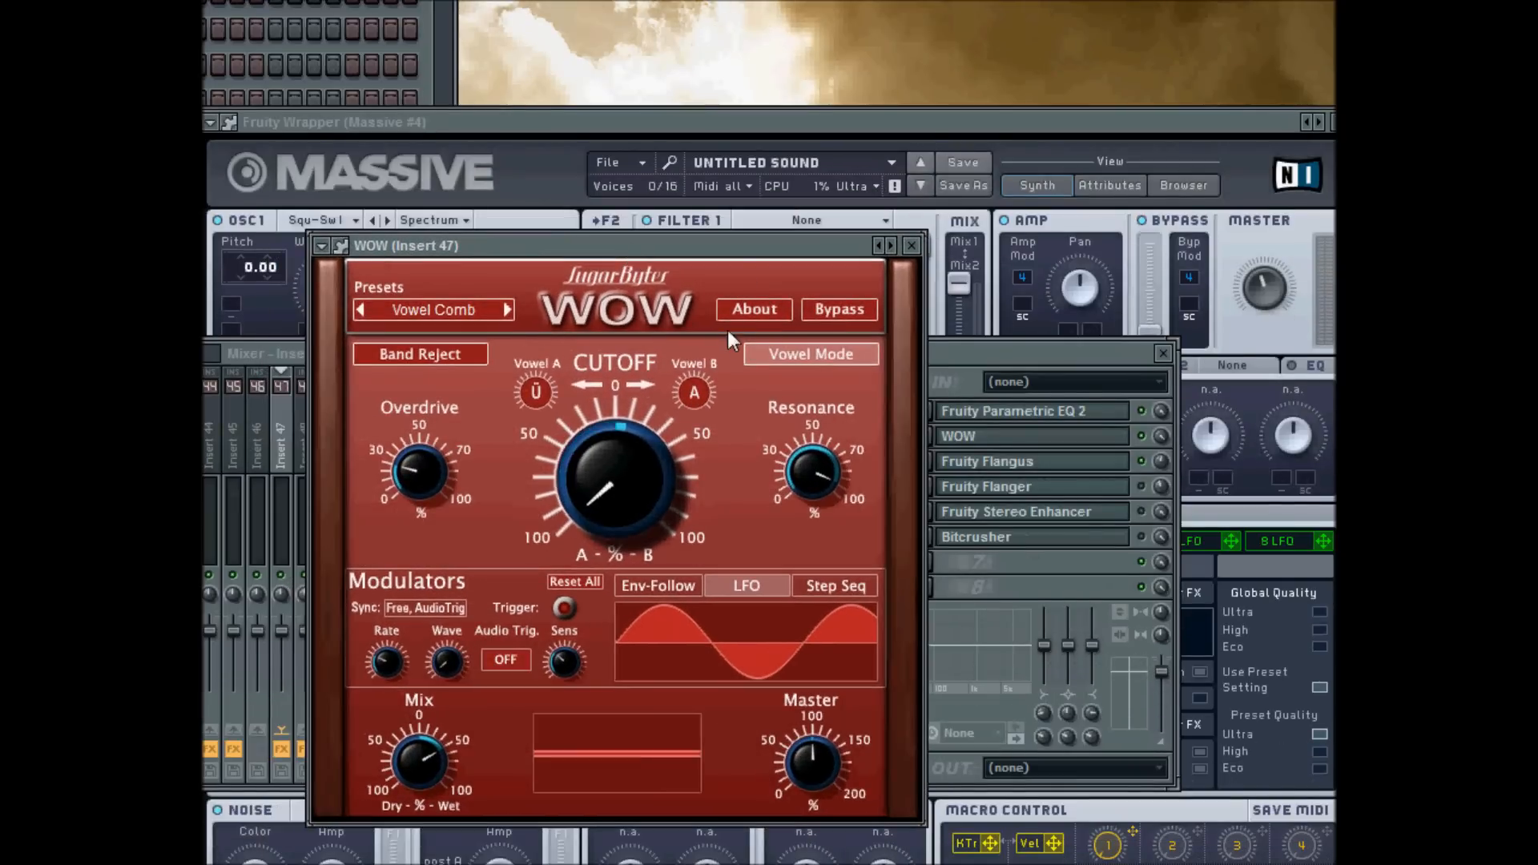
mouse_move(744, 249)
left_mouse_down()
mouse_move(817, 176)
mouse_move(816, 256)
mouse_move(777, 269)
mouse_move(757, 248)
left_mouse_up()
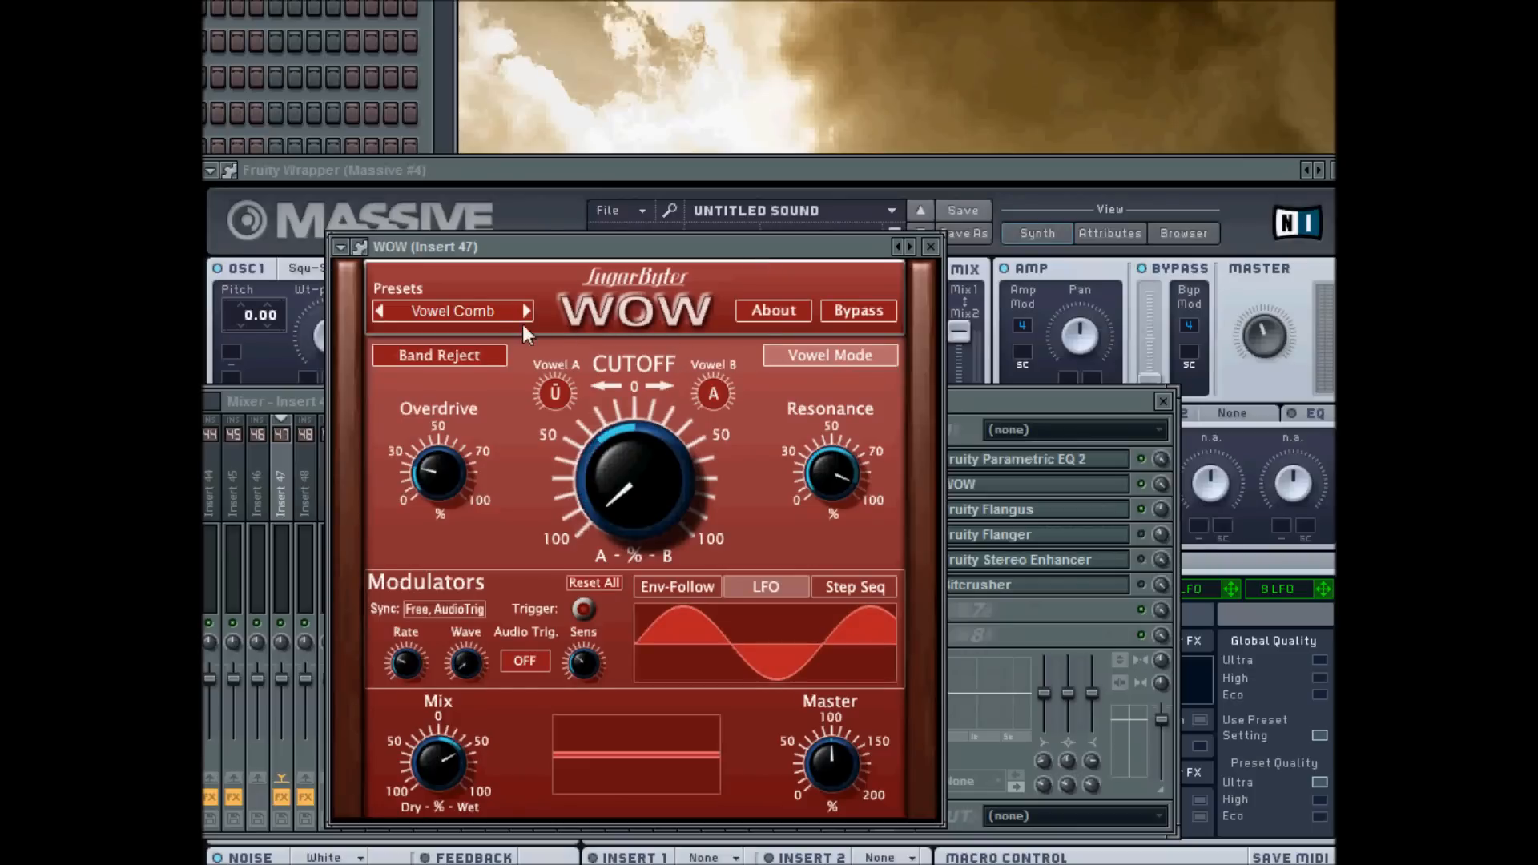
Step: Load the Vowel preset 13 Vowel Comb in WOW and choose the Band Reject filter type
left_click(449, 313)
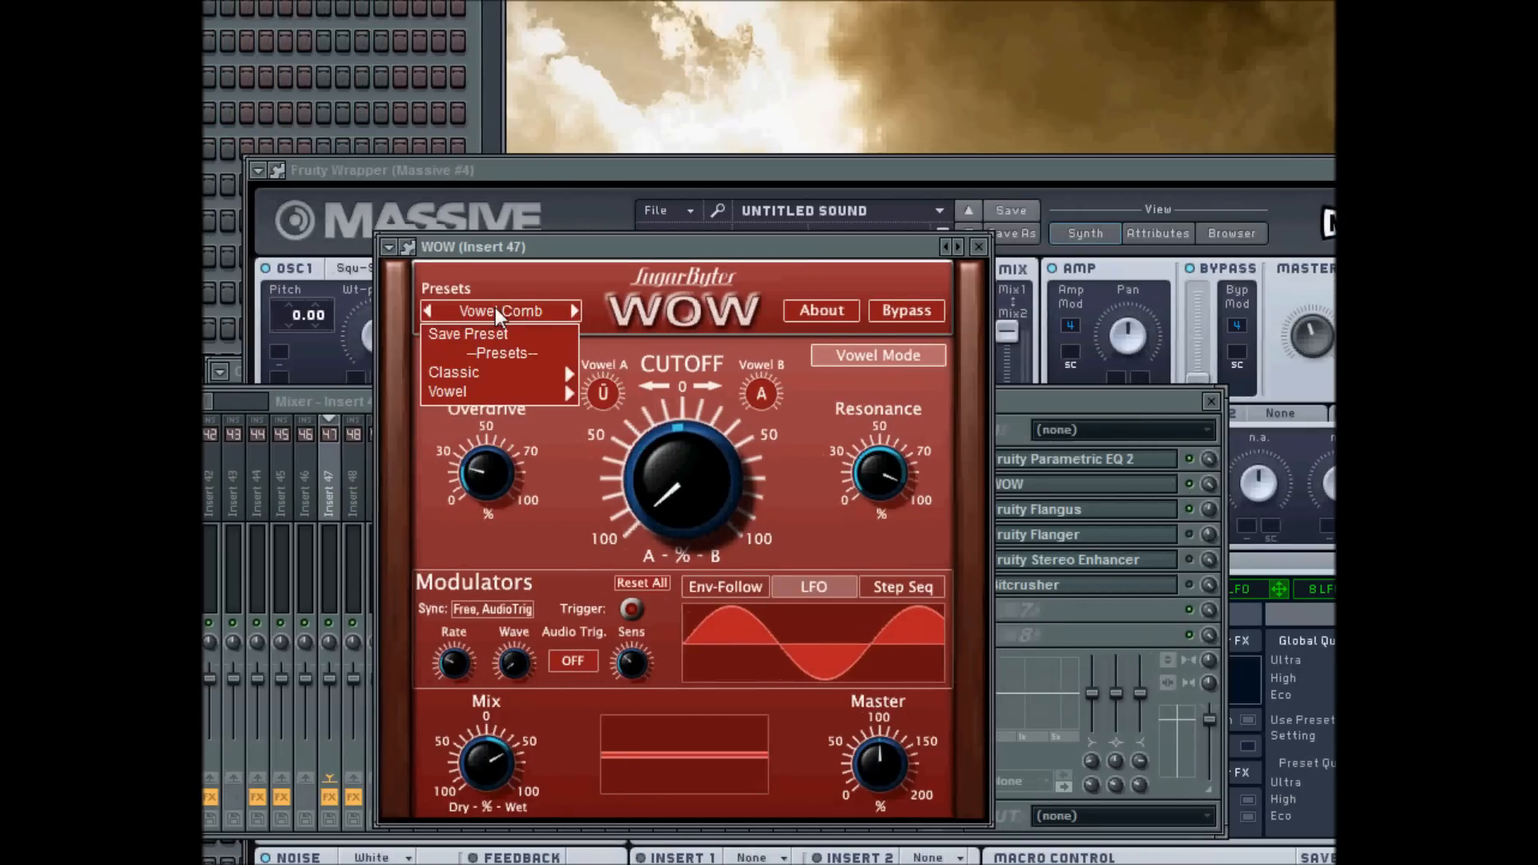
mouse_move(478, 389)
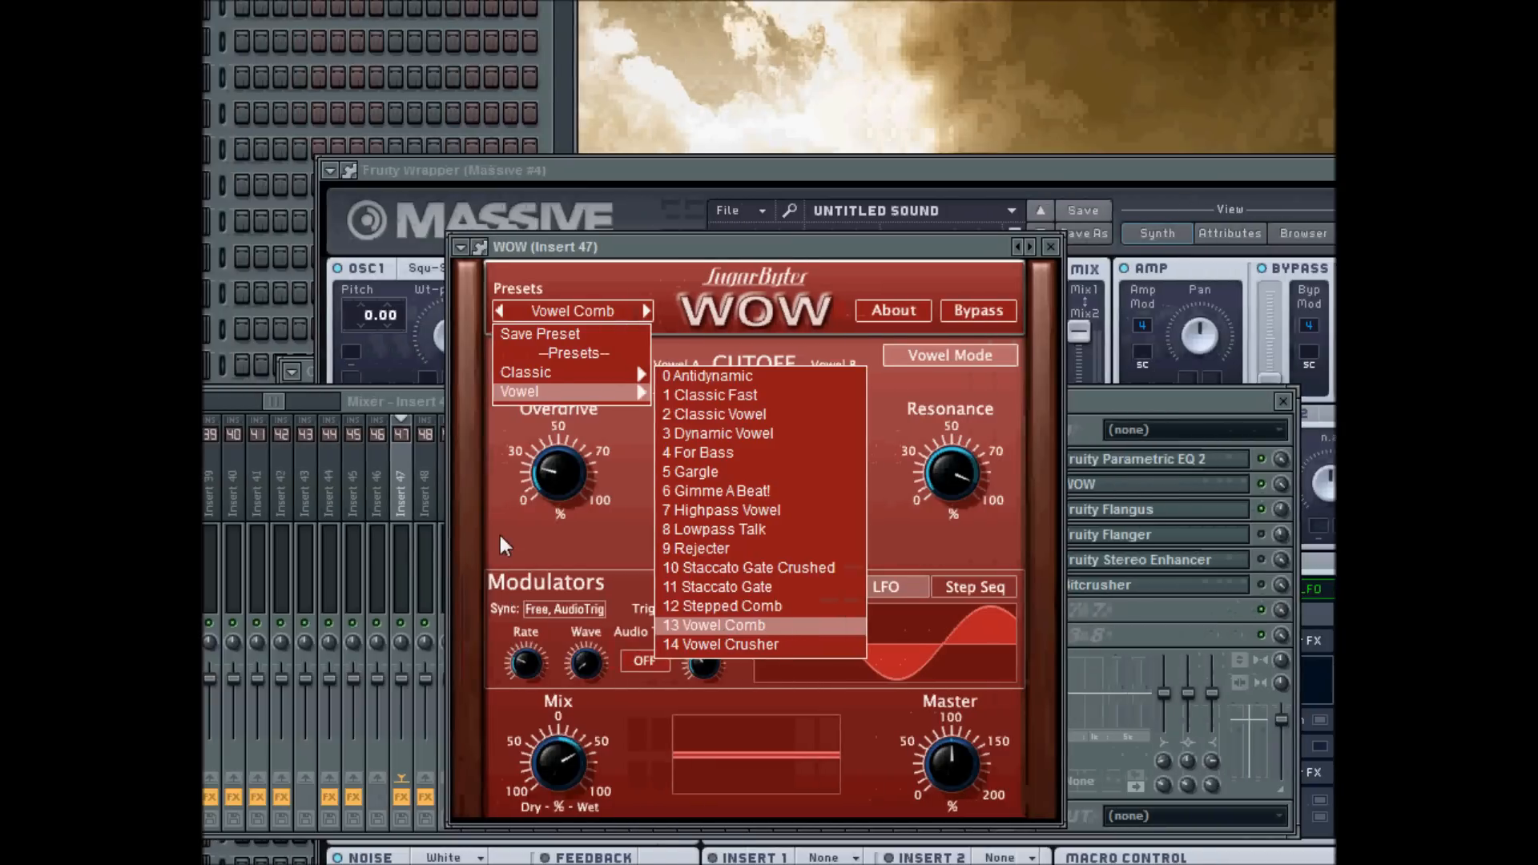
left_click(674, 626)
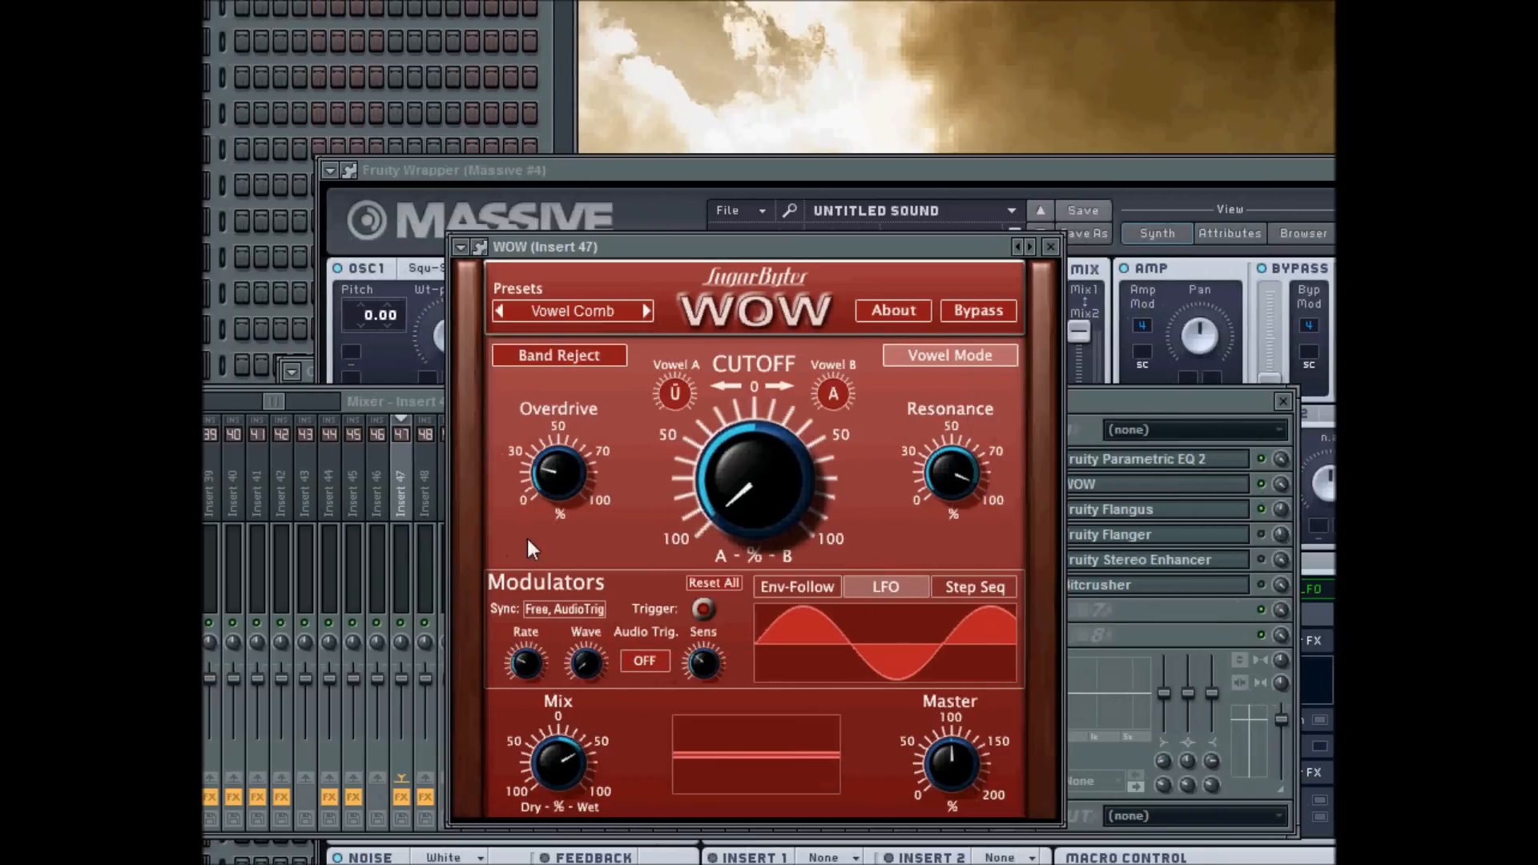
left_click(575, 354)
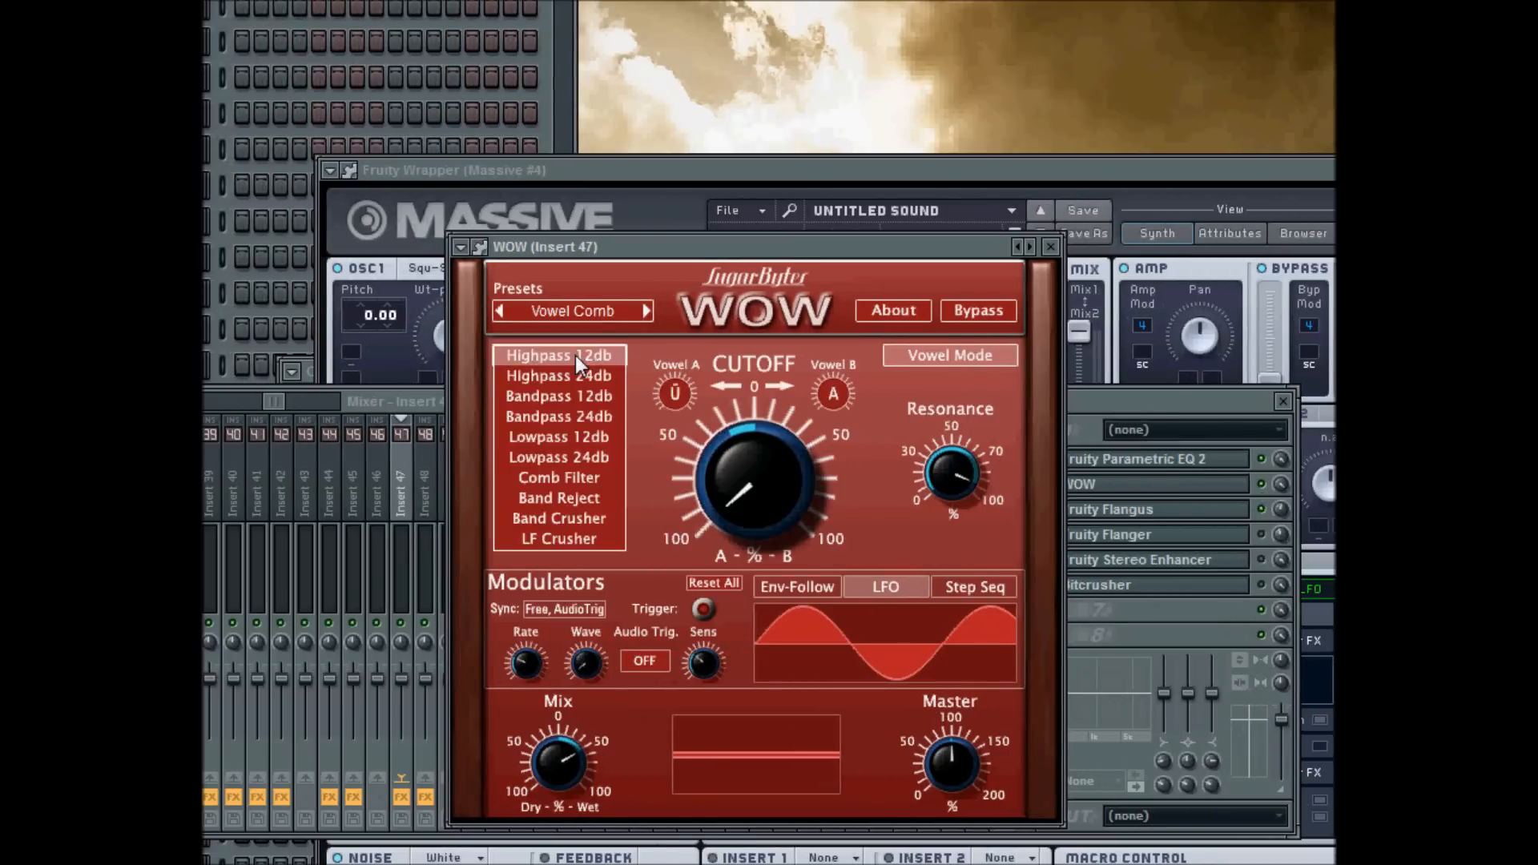
left_click(574, 498)
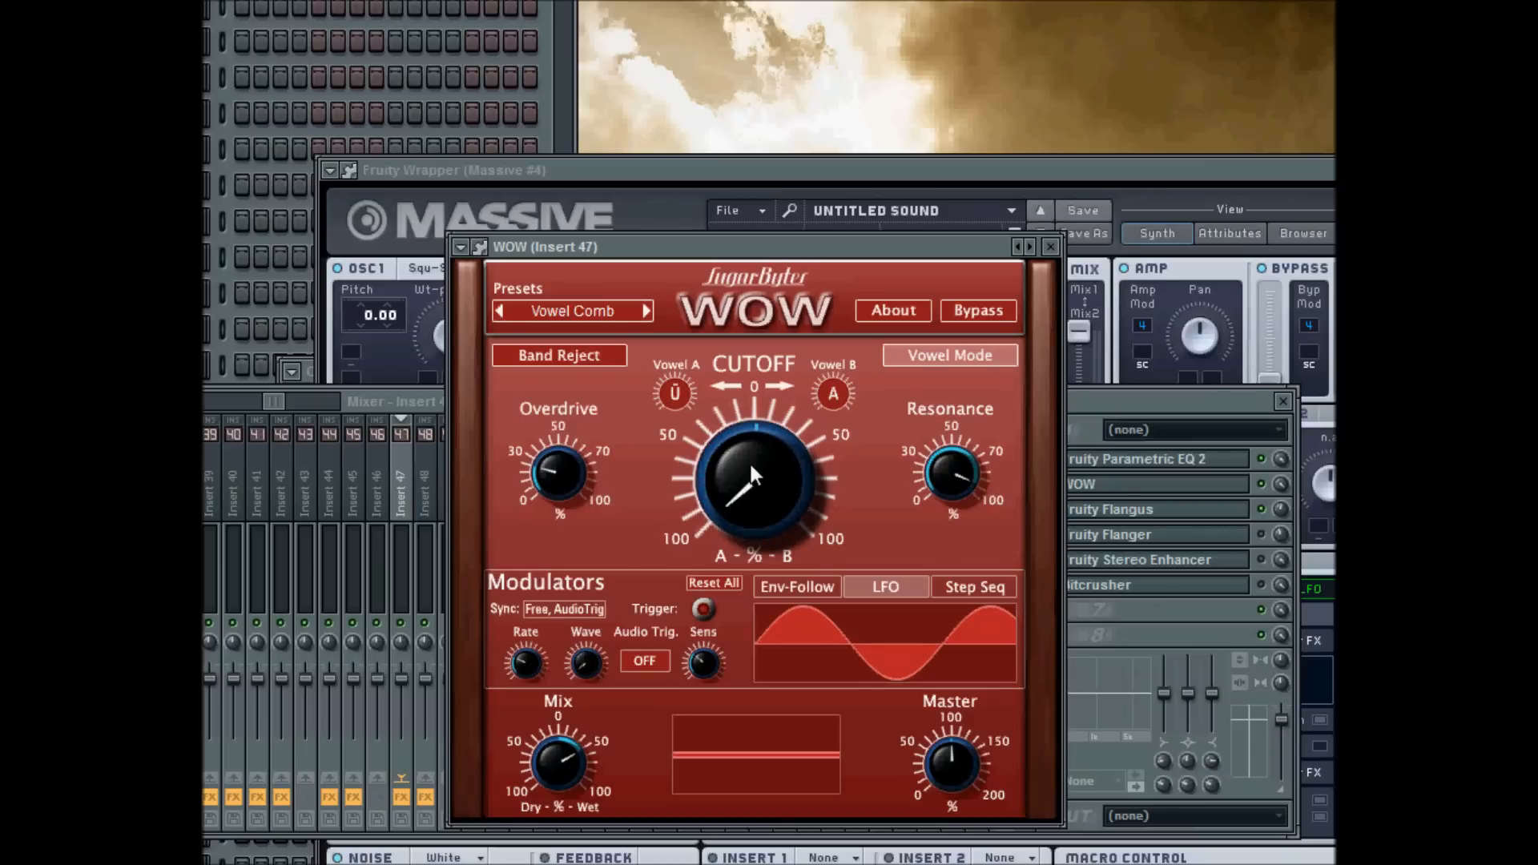
Step: Compare WOW's Env-Follow, LFO and Step Seq modulator settings, ending on Env-Follow
left_click(799, 582)
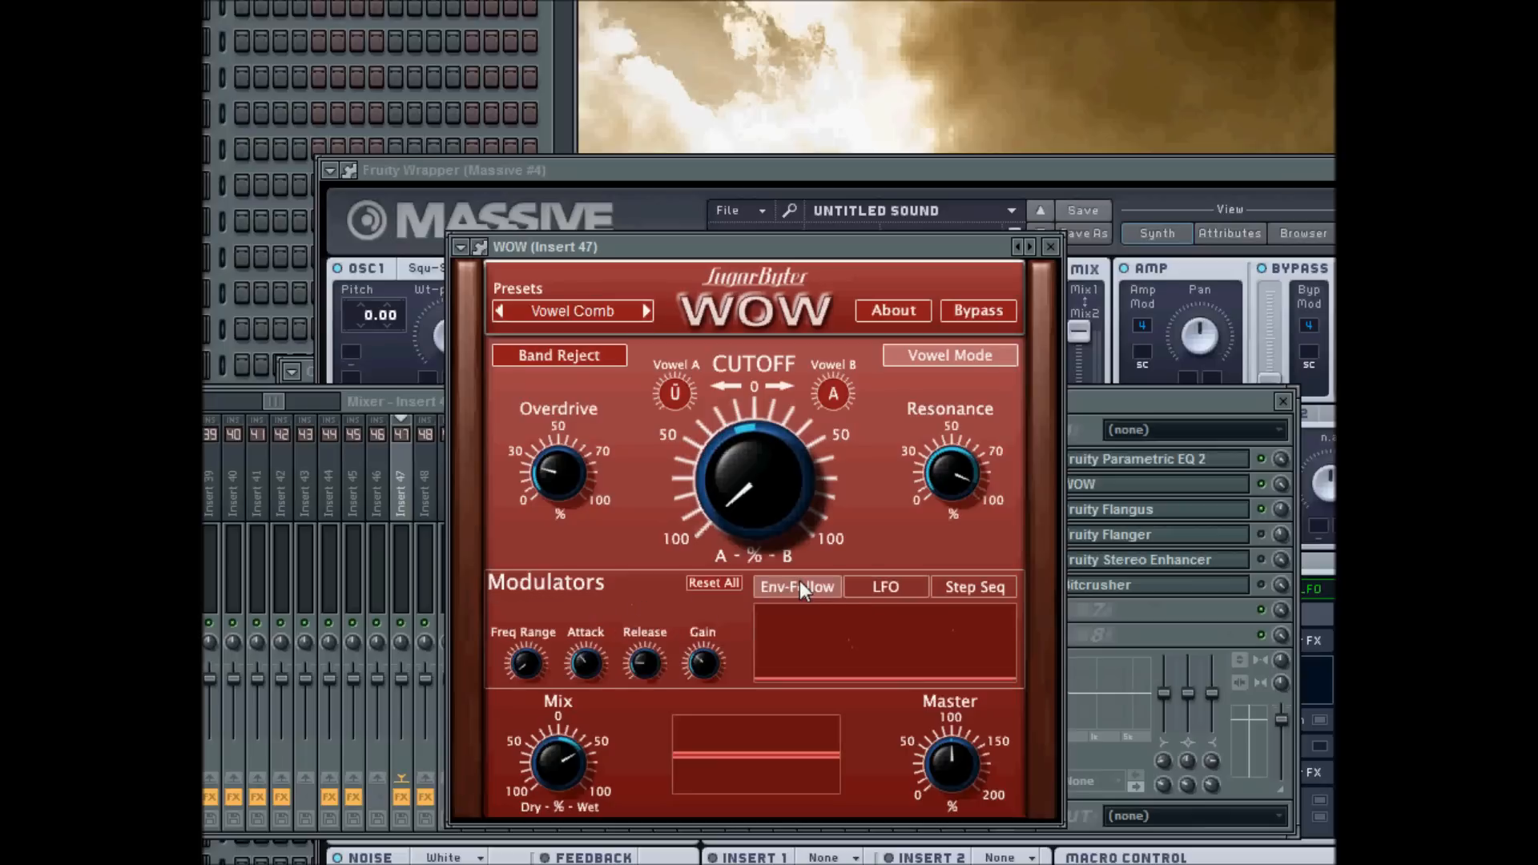
left_click(893, 595)
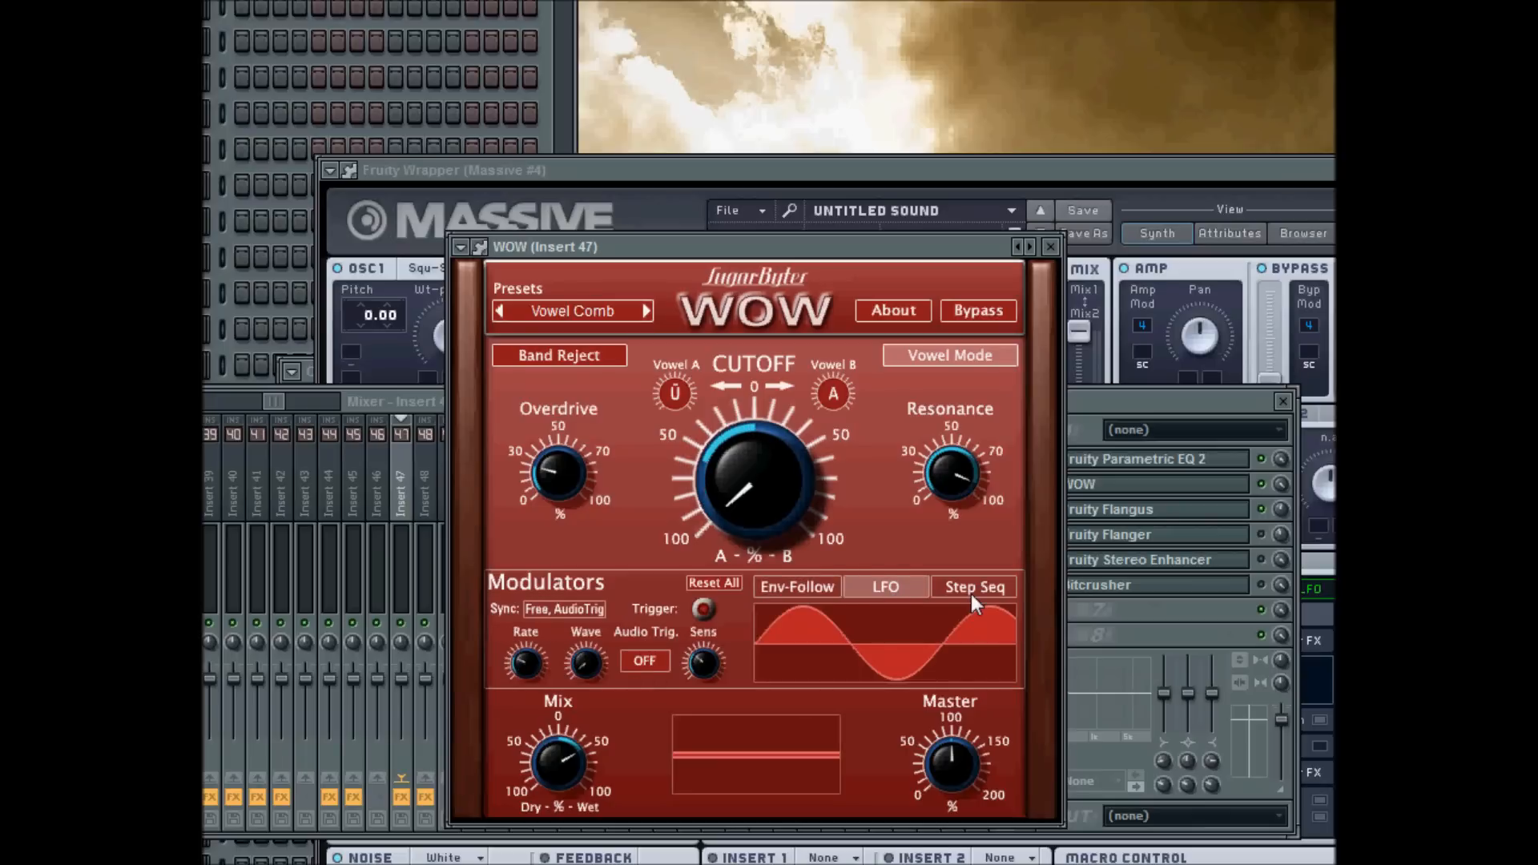
left_click(970, 593)
left_click(893, 584)
left_click(954, 585)
left_click(889, 584)
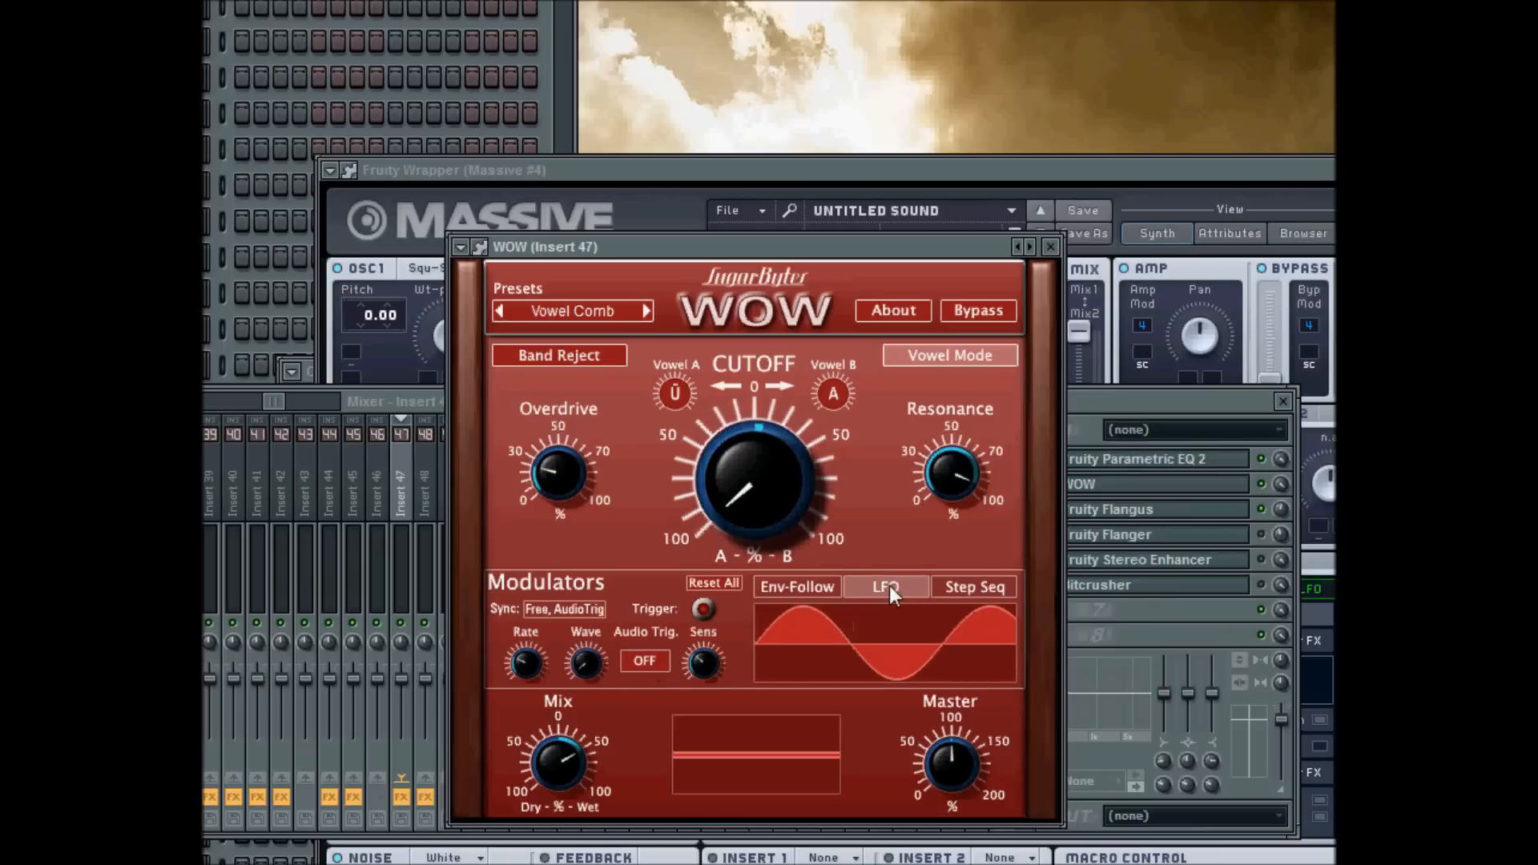
left_click(792, 587)
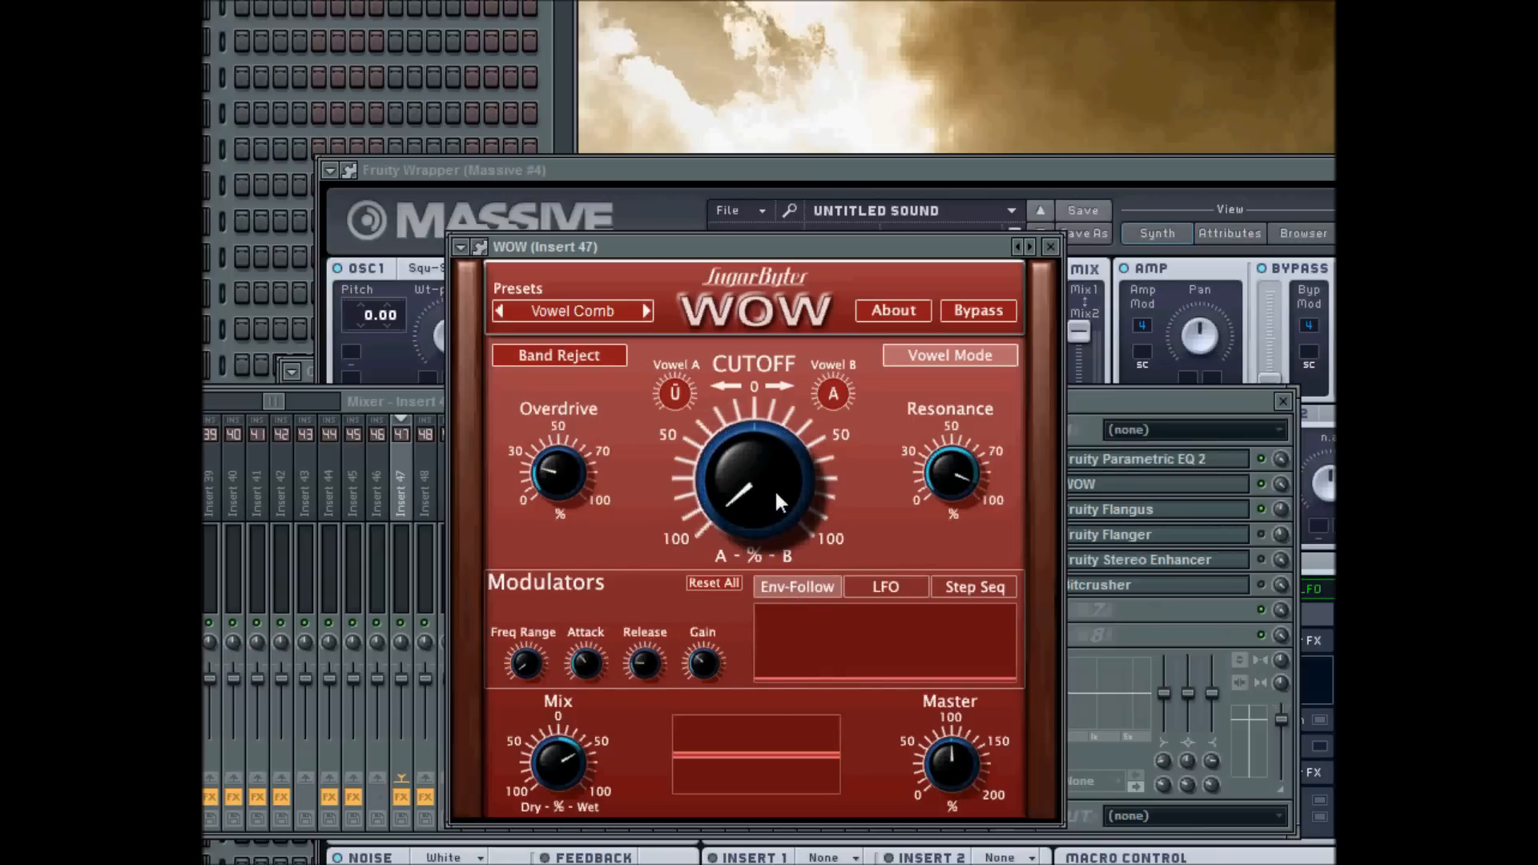
Step: Review WOW's Cutoff and Resonance settings and close the effect window
left_click_drag(719, 259, 712, 300)
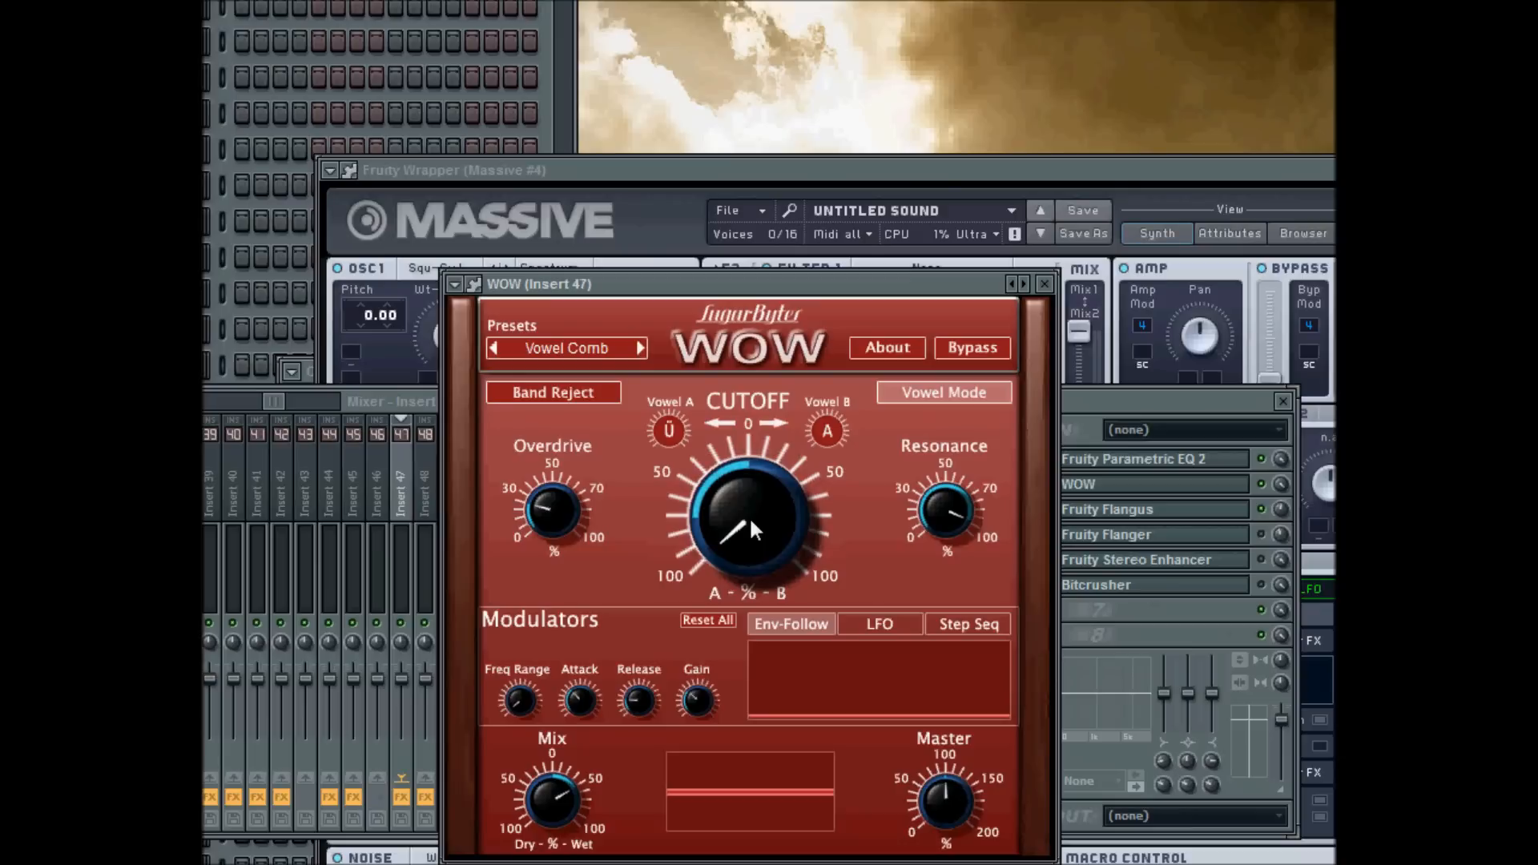
left_click_drag(761, 281, 772, 290)
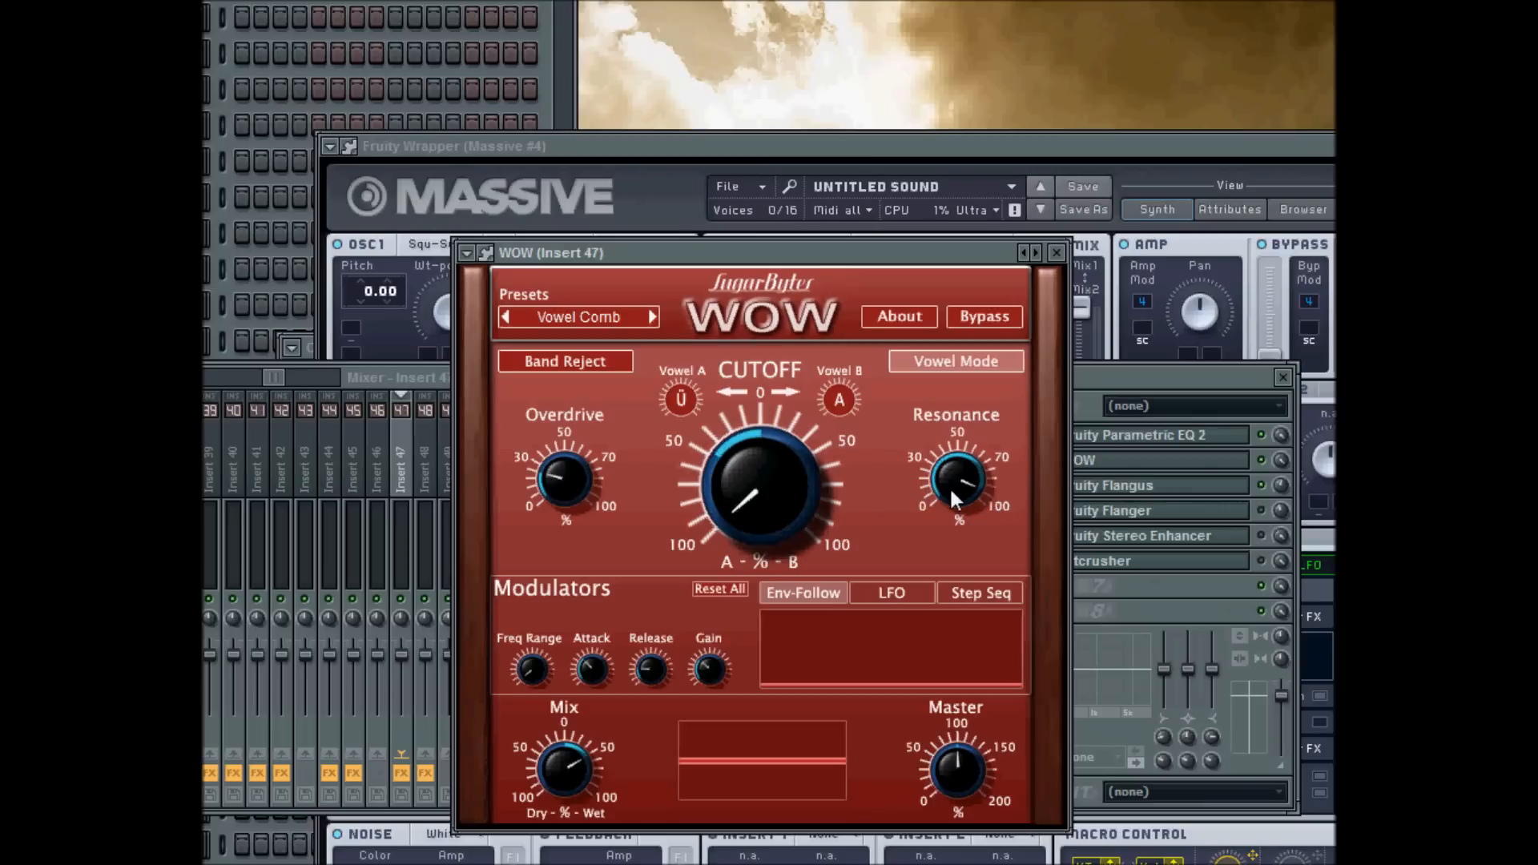
left_click_drag(839, 254, 787, 308)
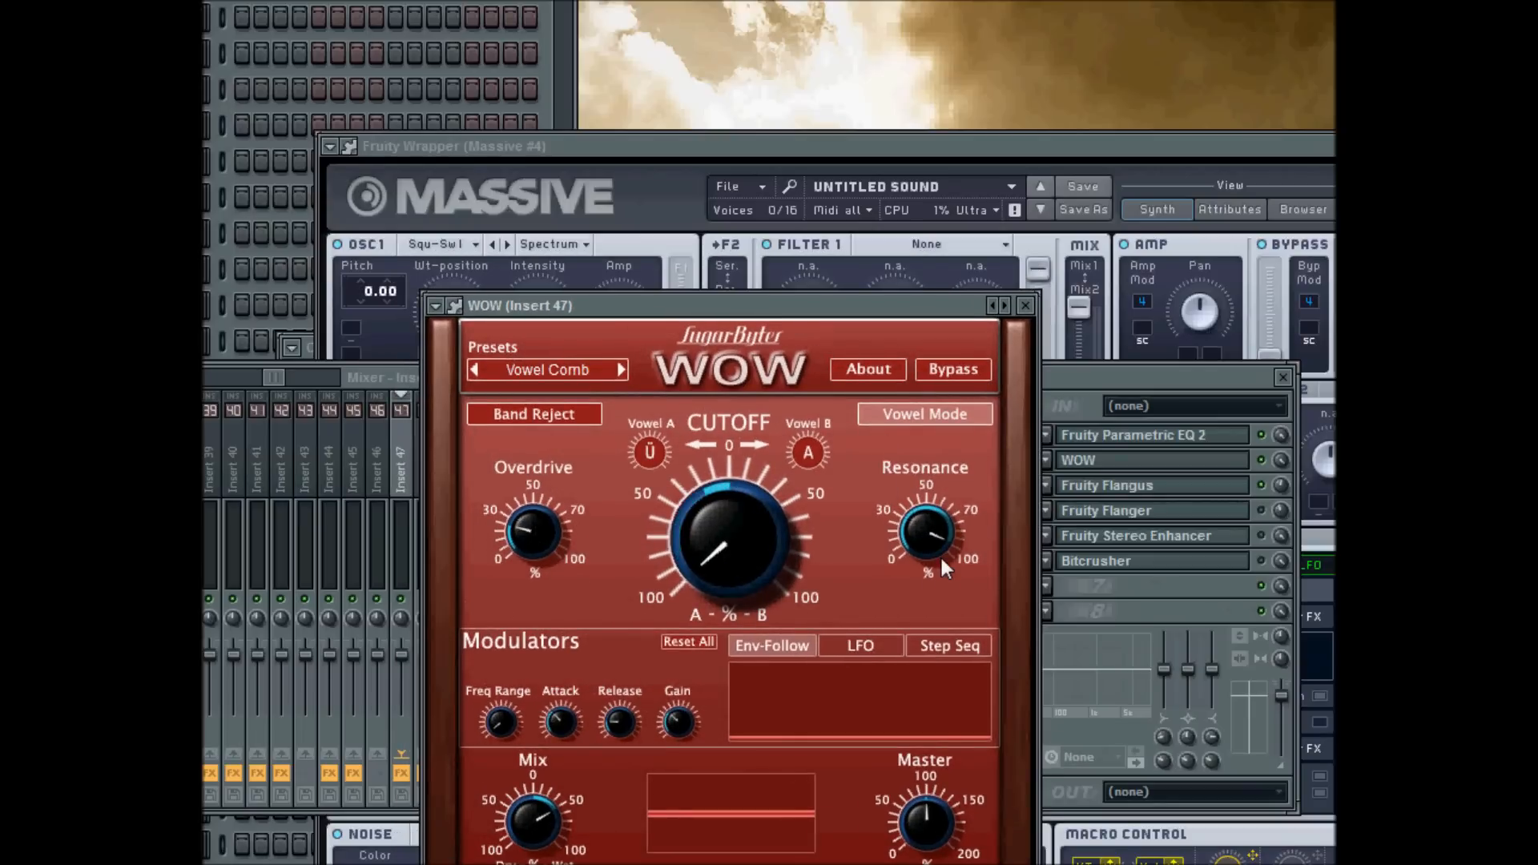
left_click_drag(814, 310, 756, 314)
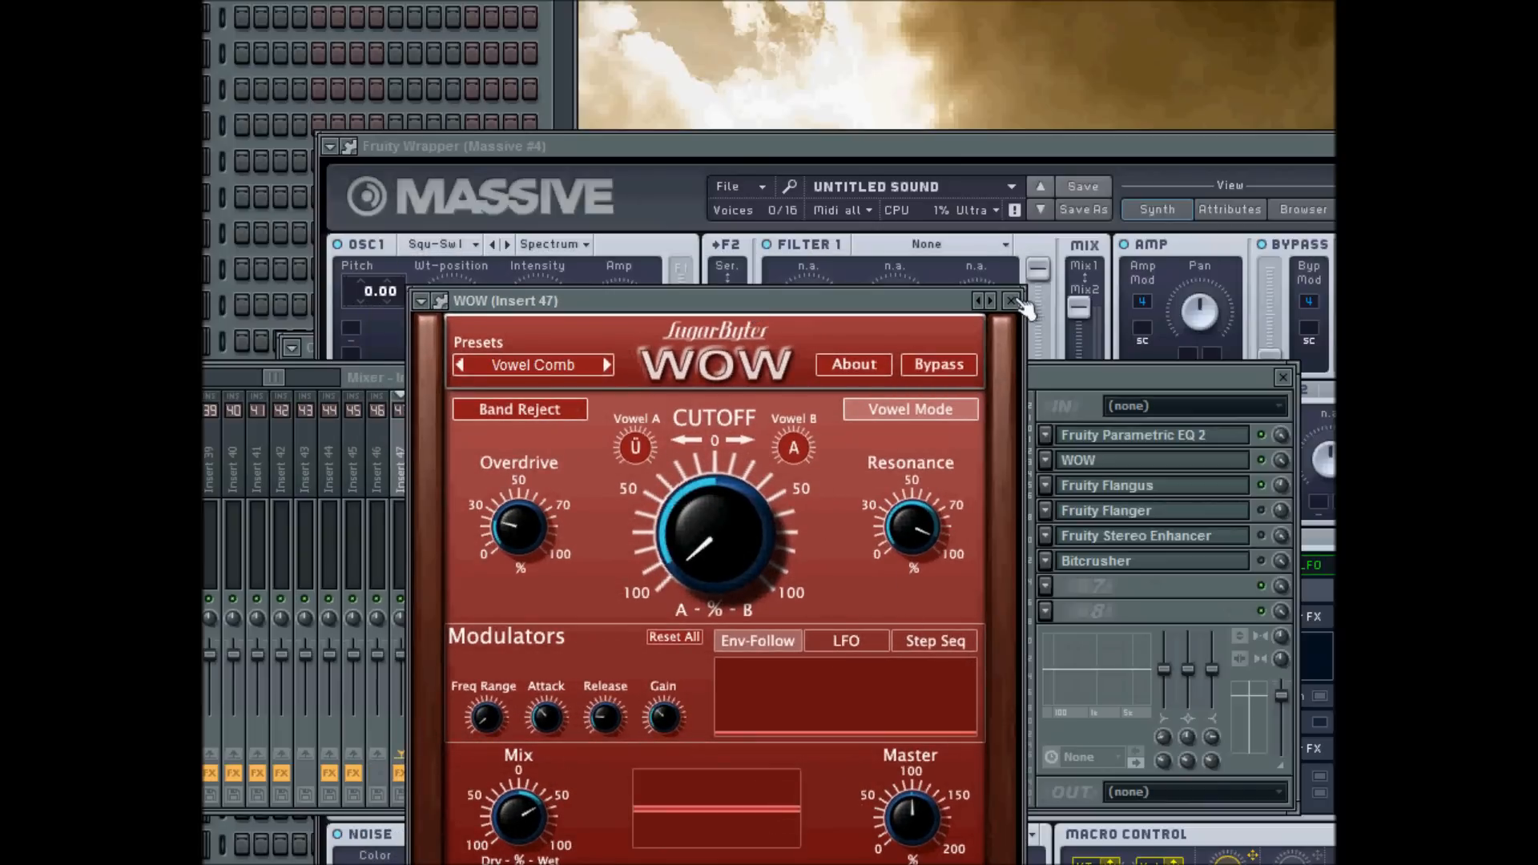
left_click_drag(902, 296, 908, 224)
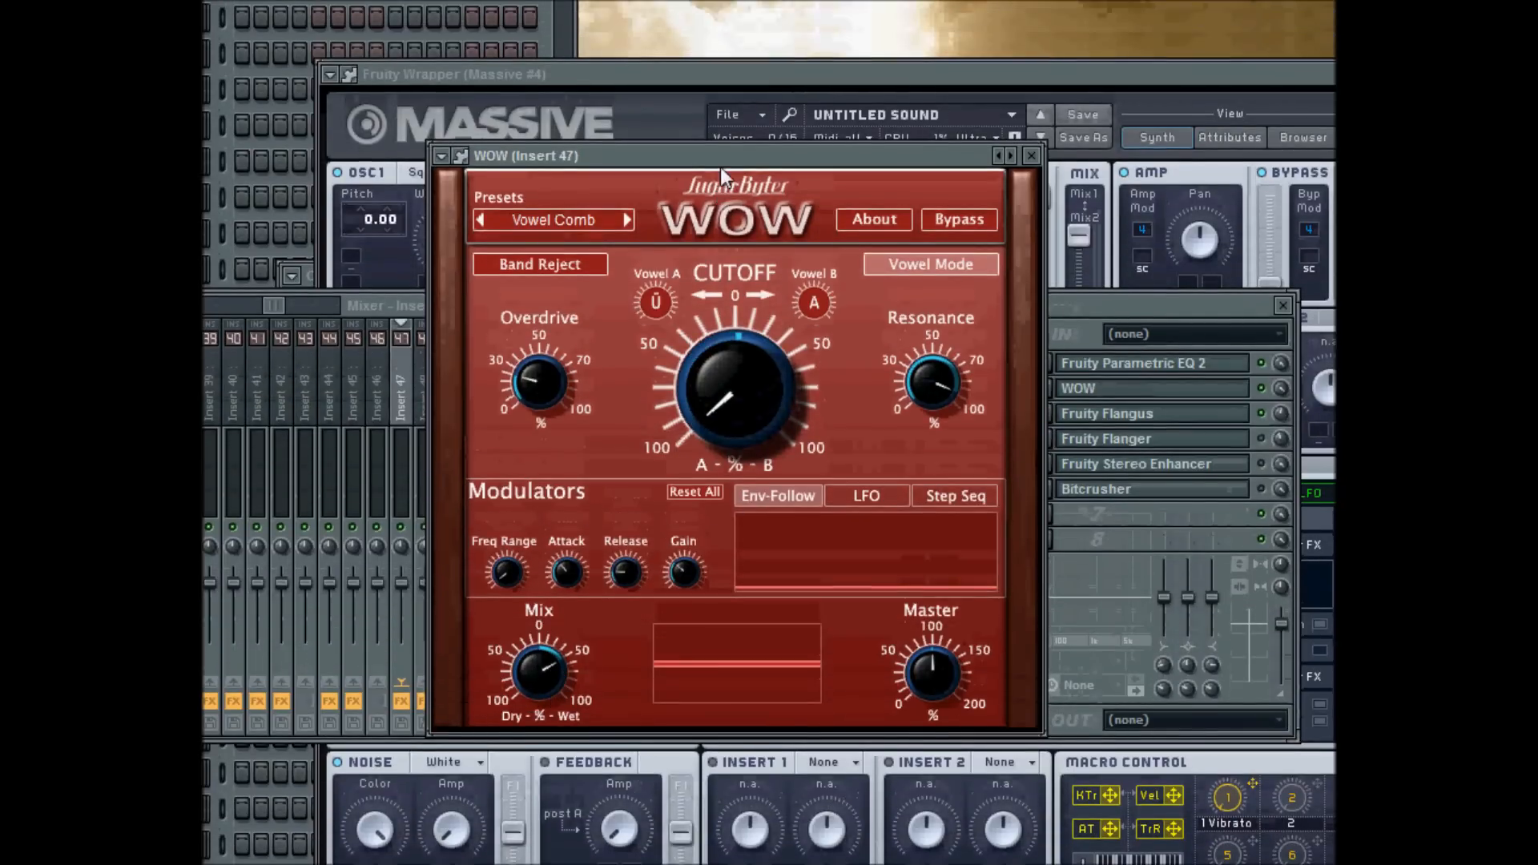
left_click_drag(714, 112, 653, 230)
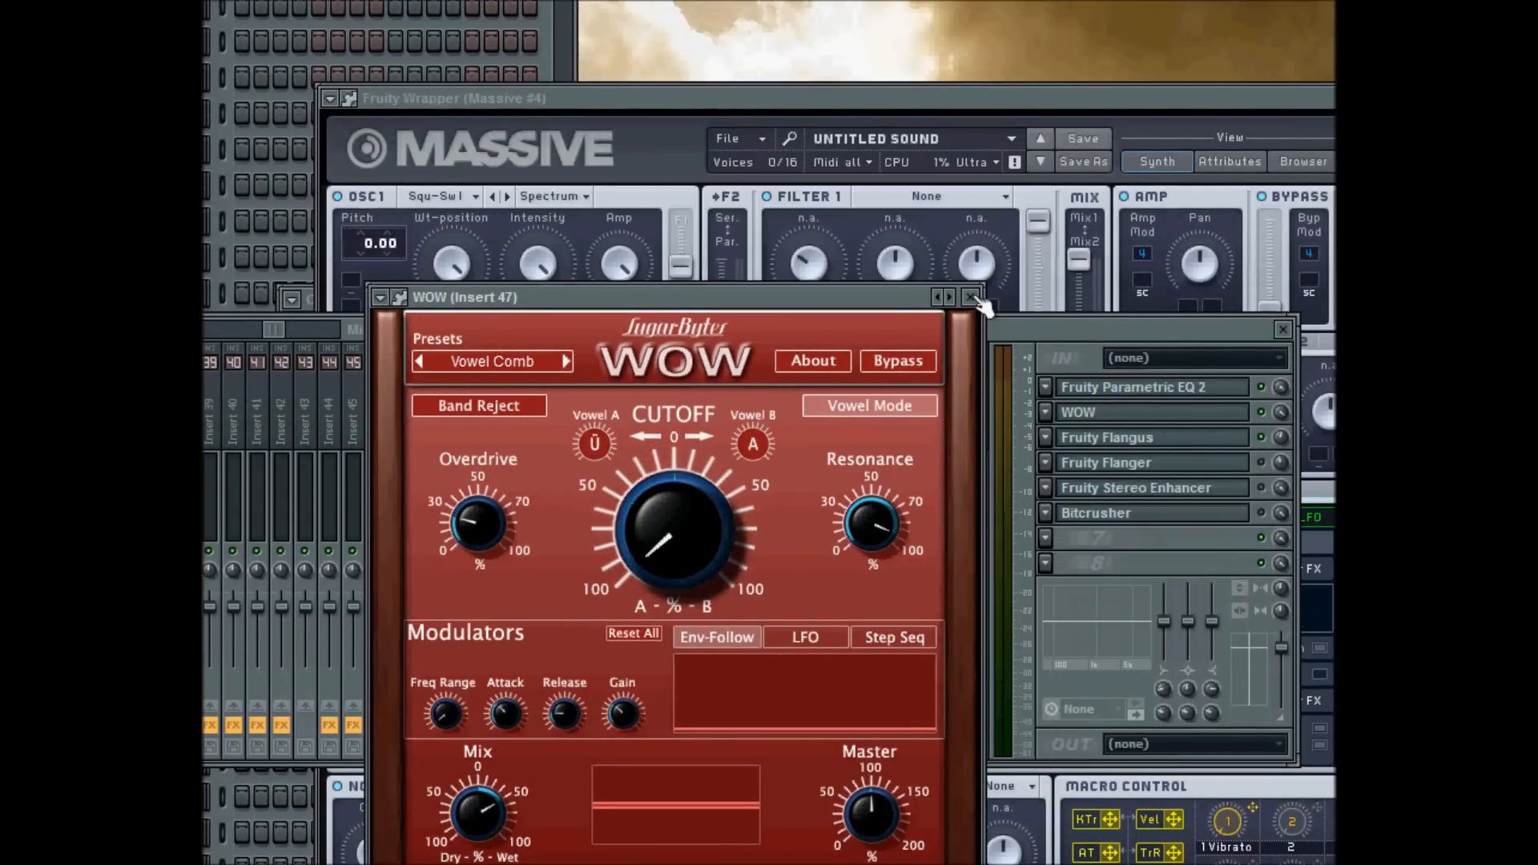
left_click(972, 298)
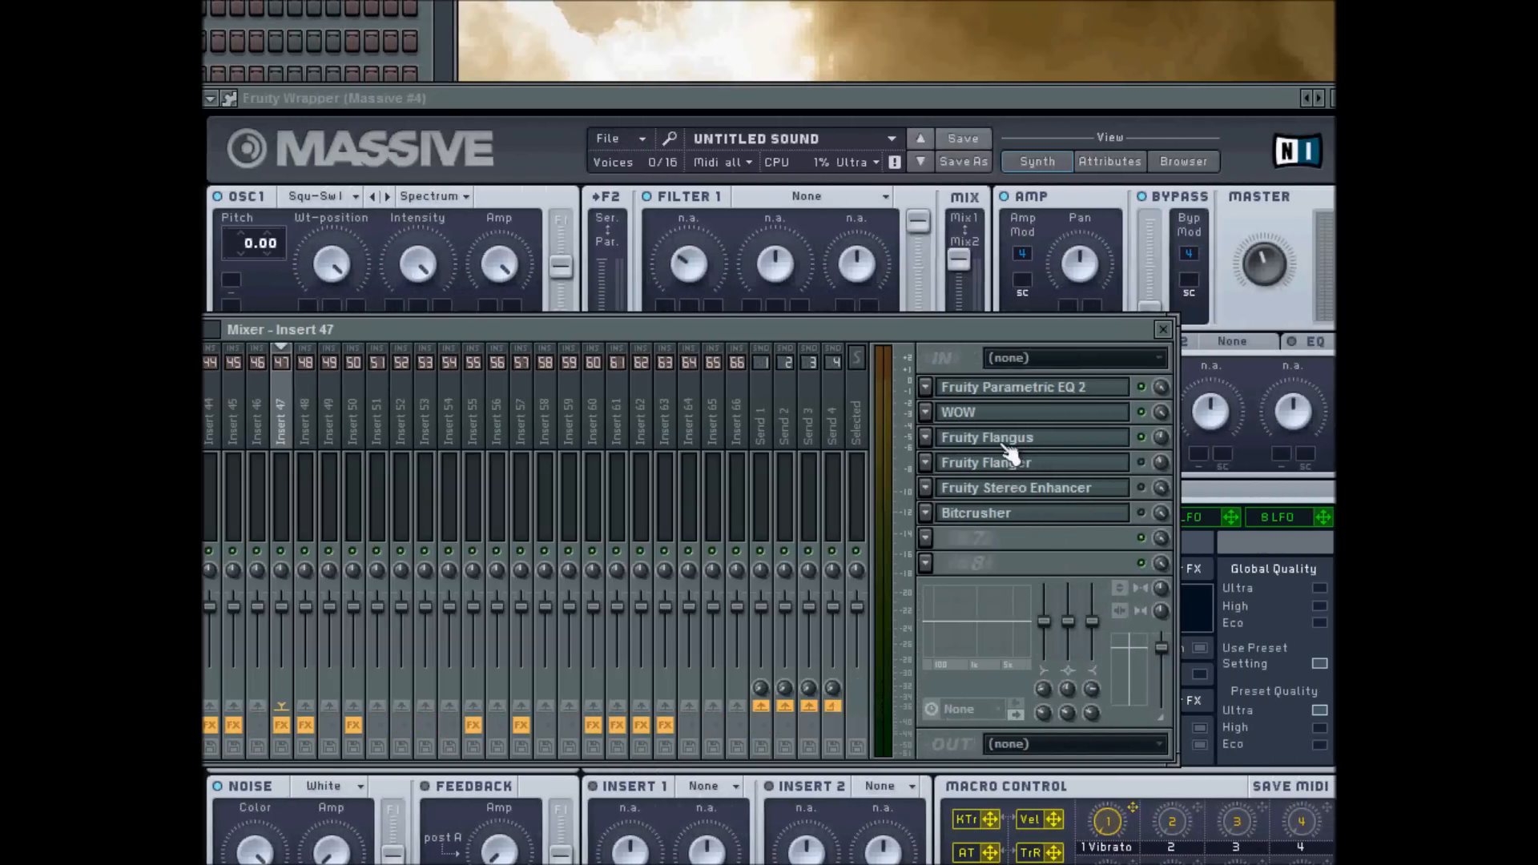
Step: Open Fruity Flangus on Insert 47, examine its slider settings, and close it
left_click(1001, 443)
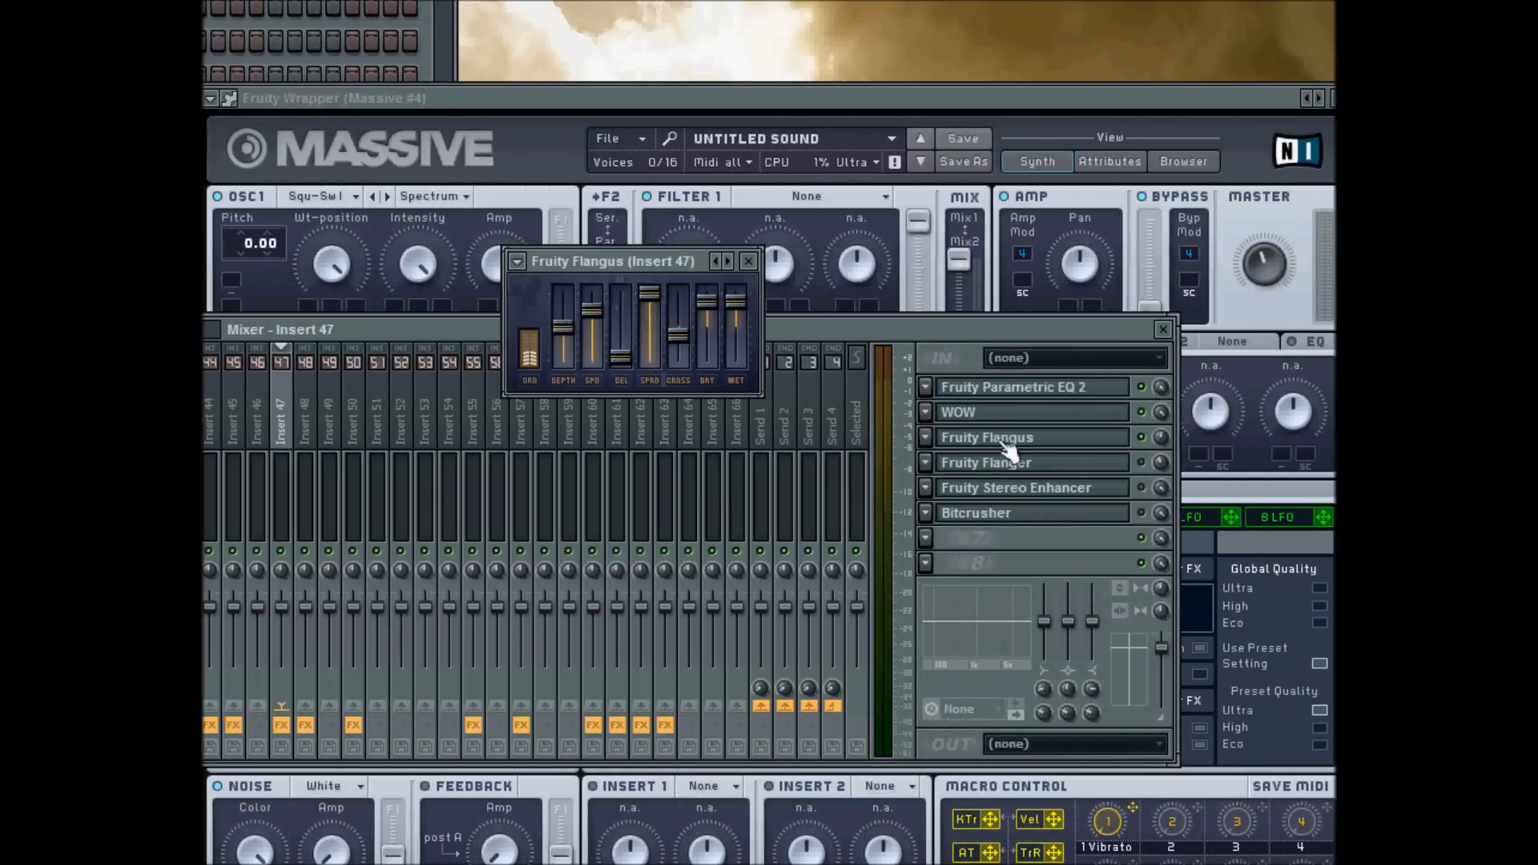
left_click_drag(606, 264, 543, 395)
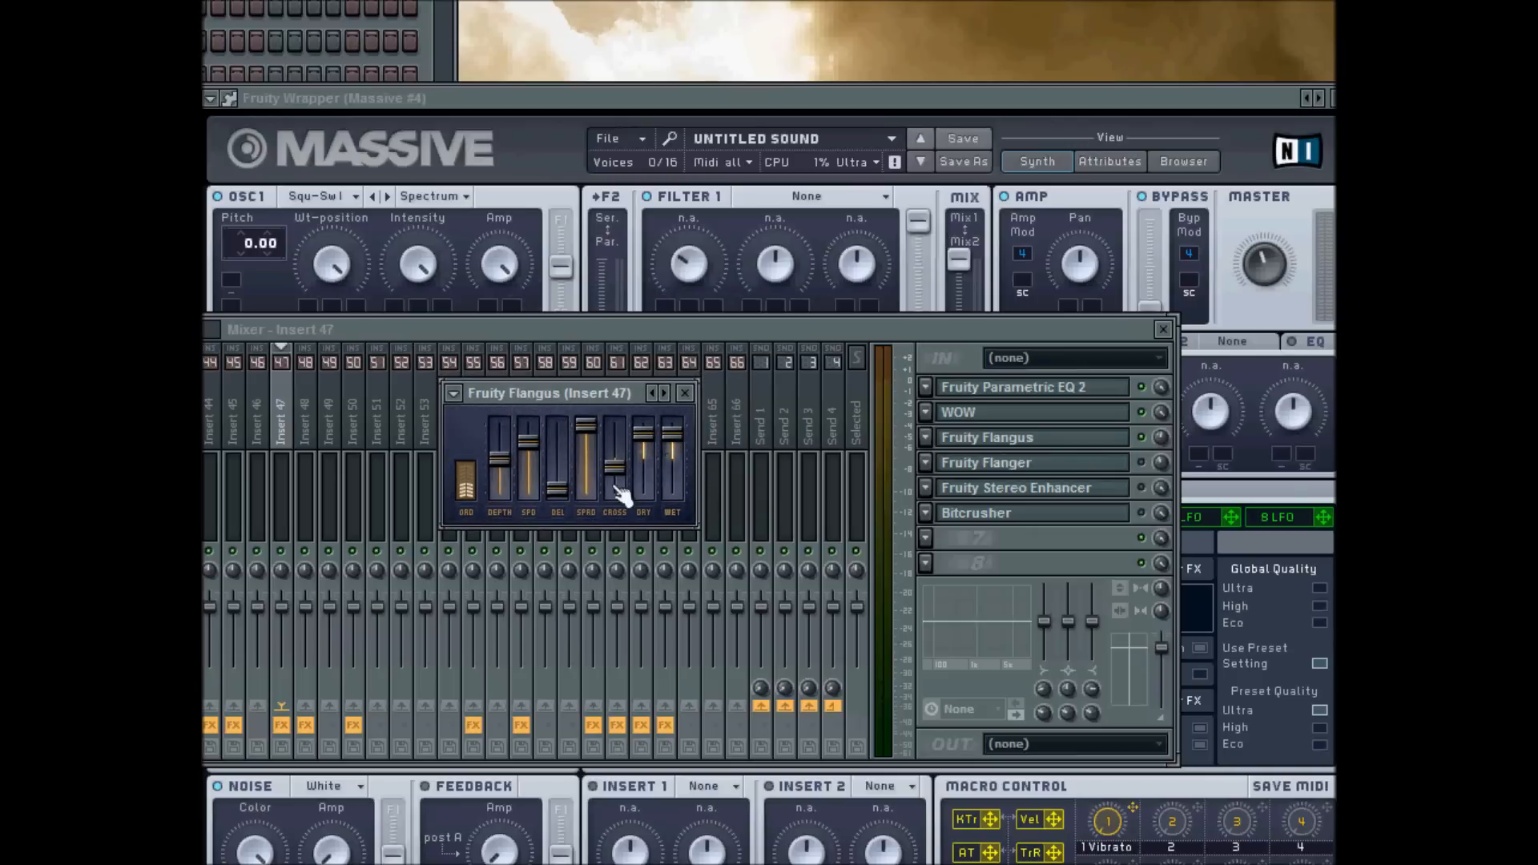
left_click_drag(532, 393, 530, 440)
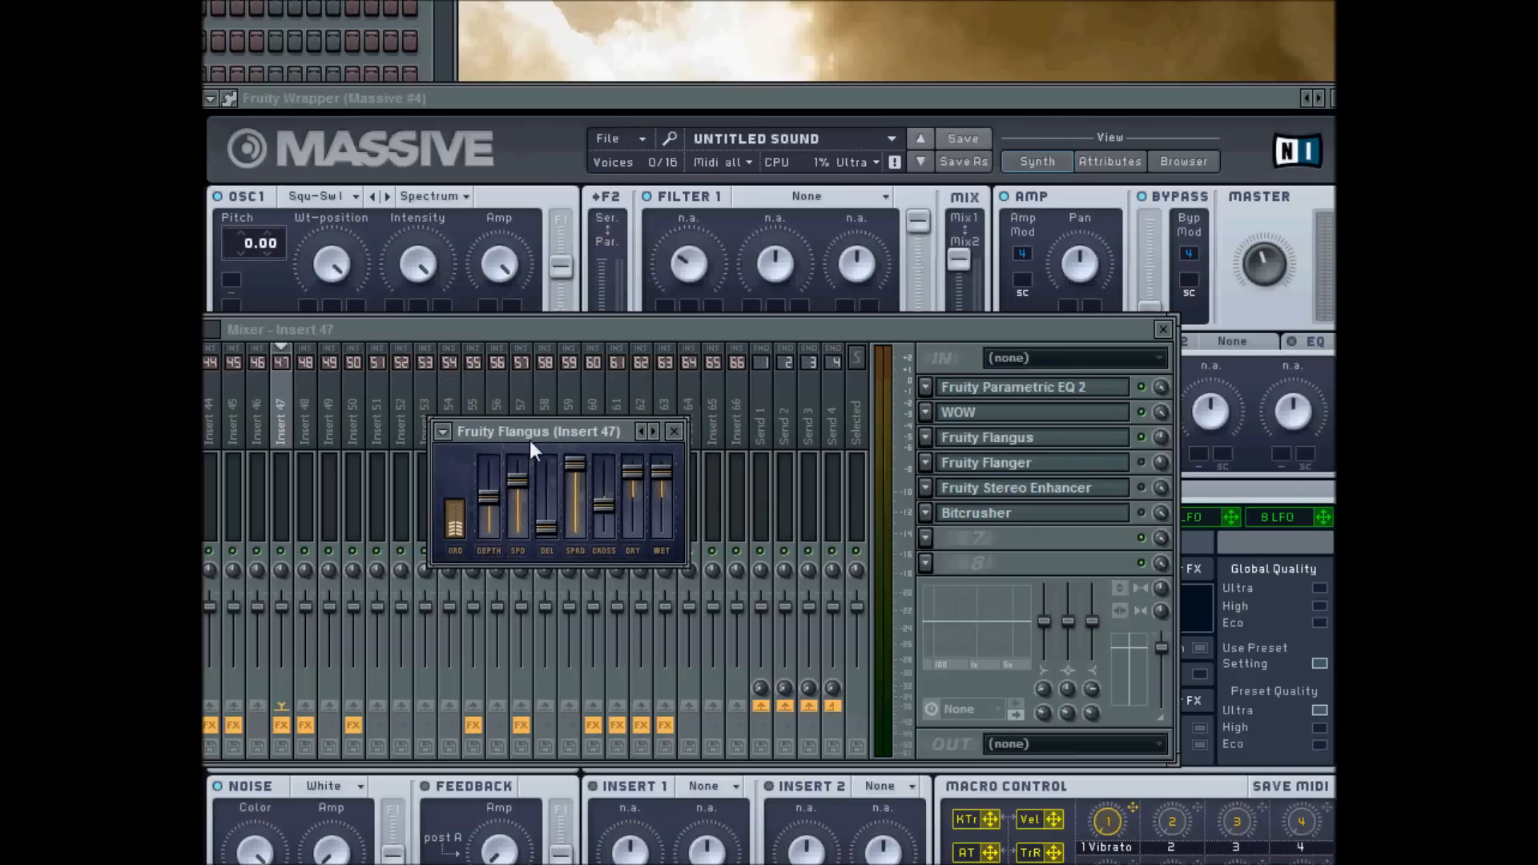
left_click(675, 432)
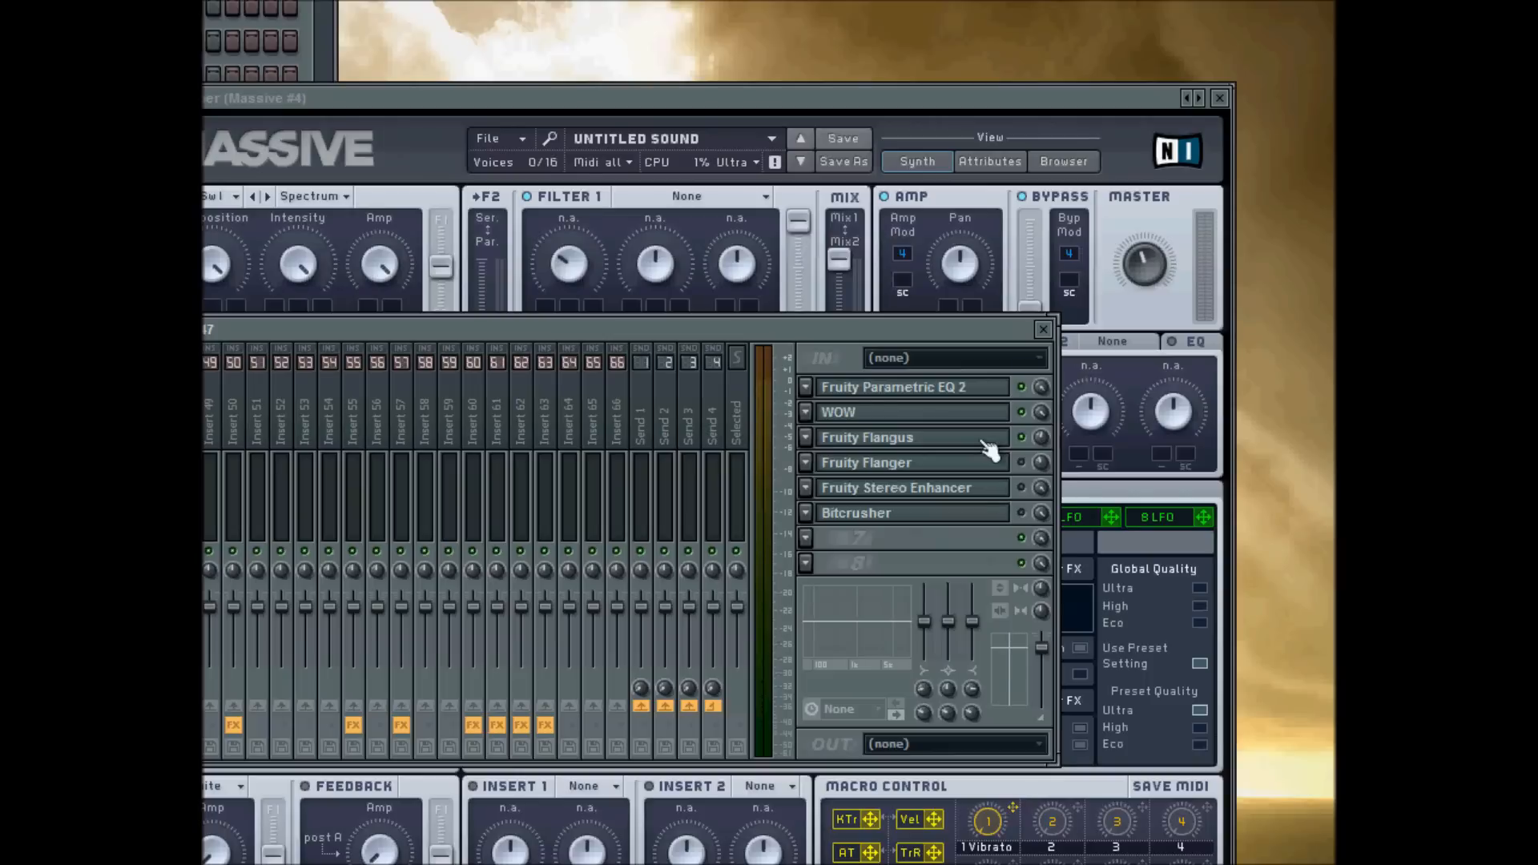
left_click_drag(905, 329, 918, 373)
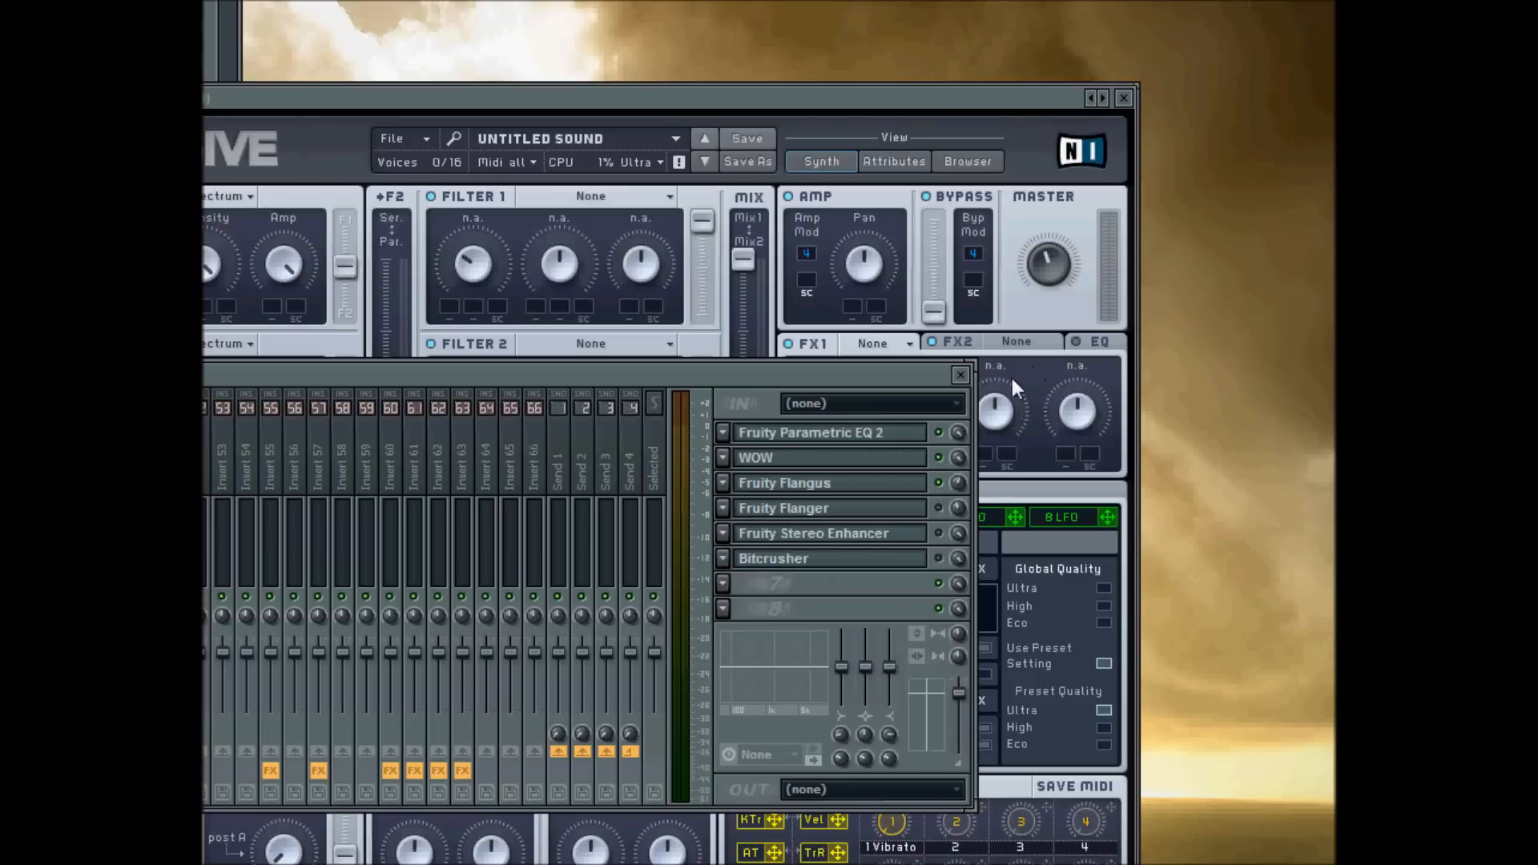
Step: Close the mixer, set Massive's OSC1 wavetable to Additivmix II, and start pattern playback
left_click(960, 374)
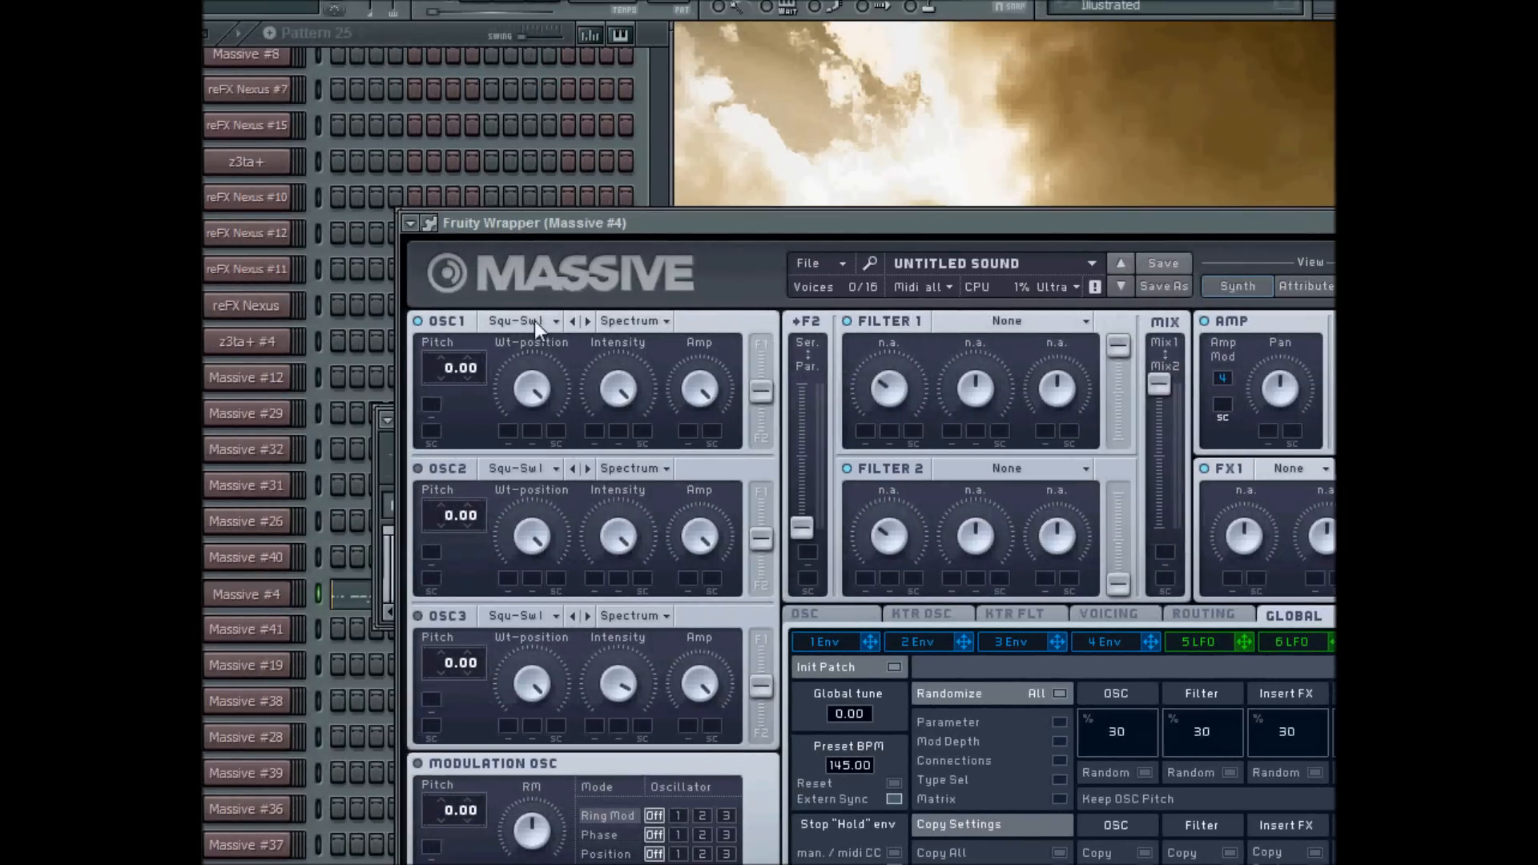
left_click(535, 320)
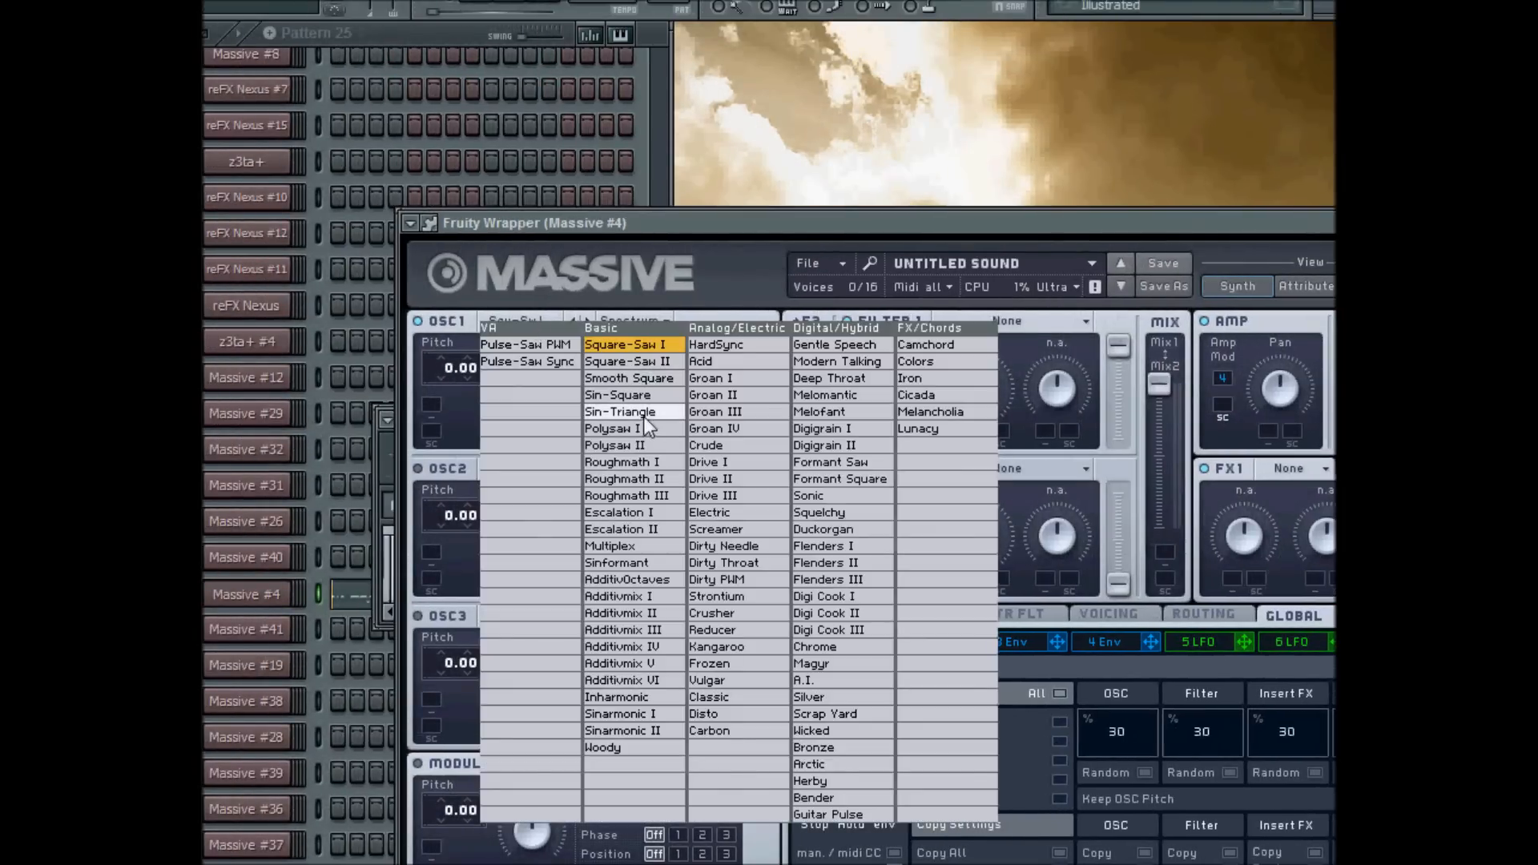
left_click(660, 613)
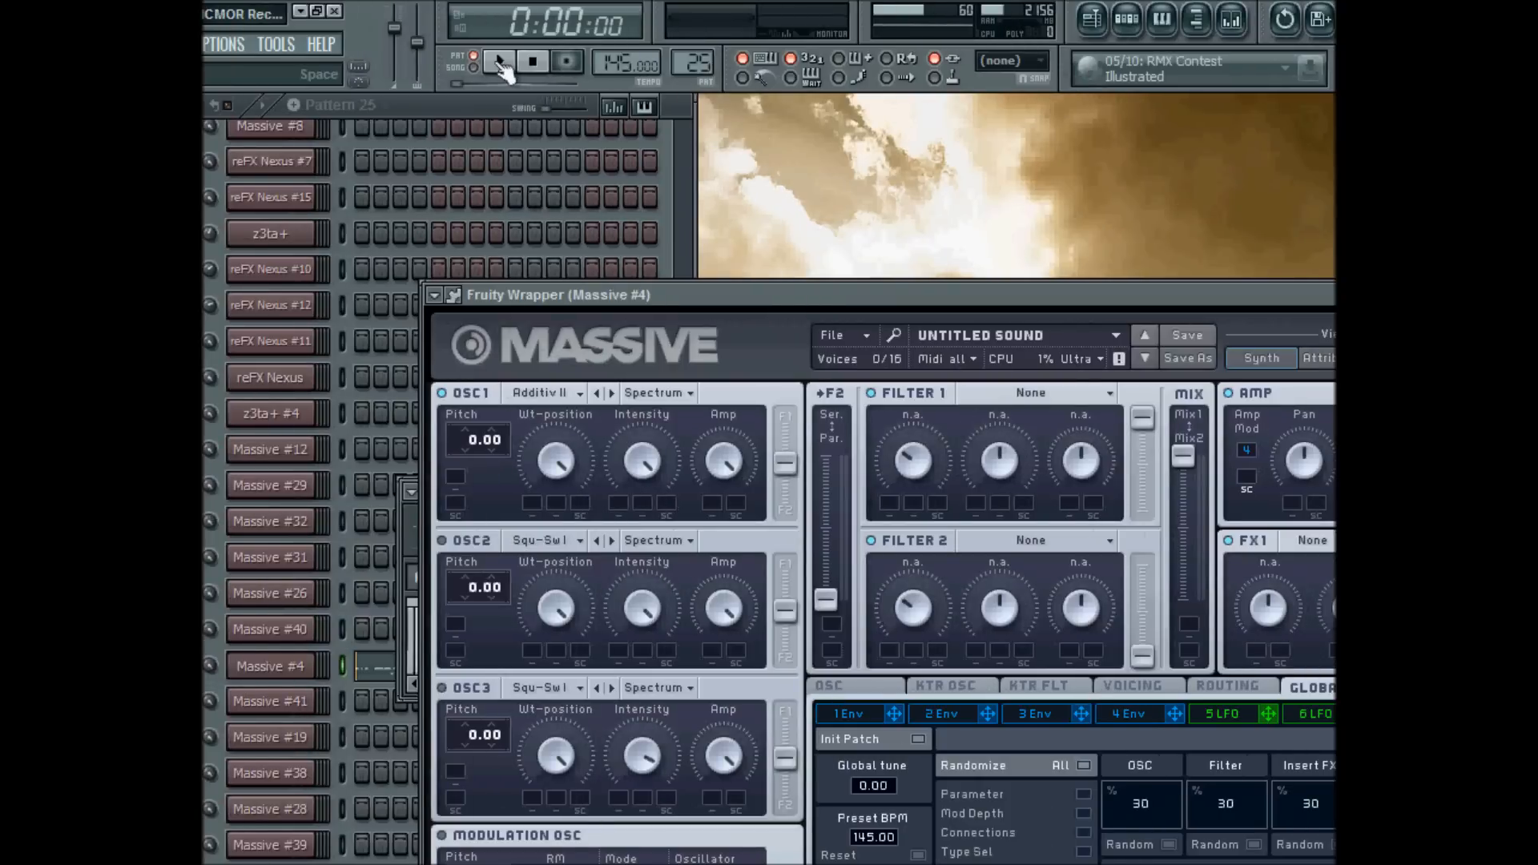
left_click(475, 62)
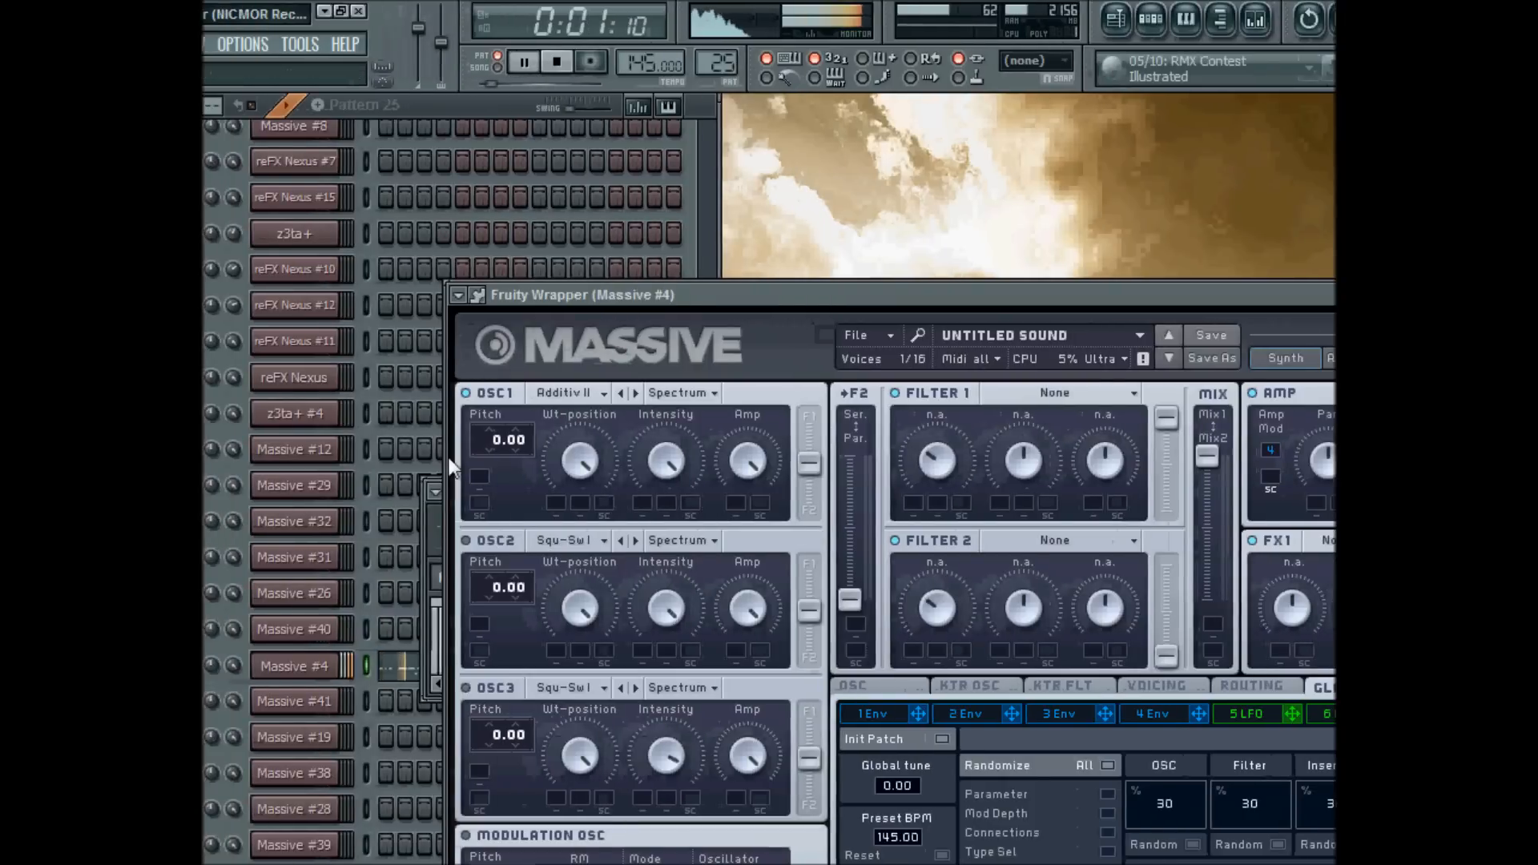
left_click(438, 490)
left_click(766, 322)
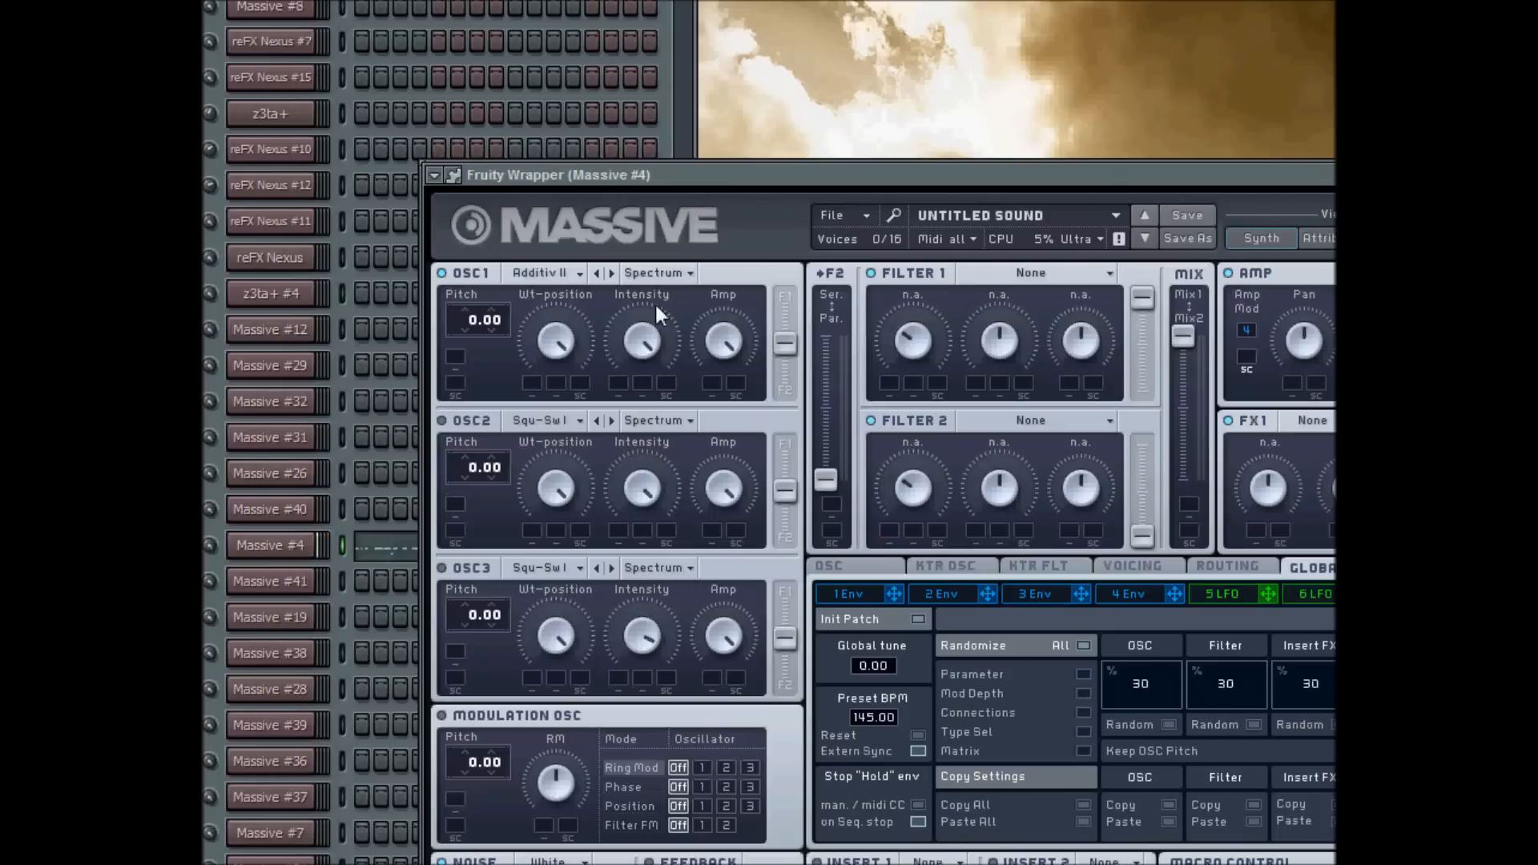
Step: Set OSC1 to Bend + mode and lower its Wt-position to just past the middle
left_click(666, 272)
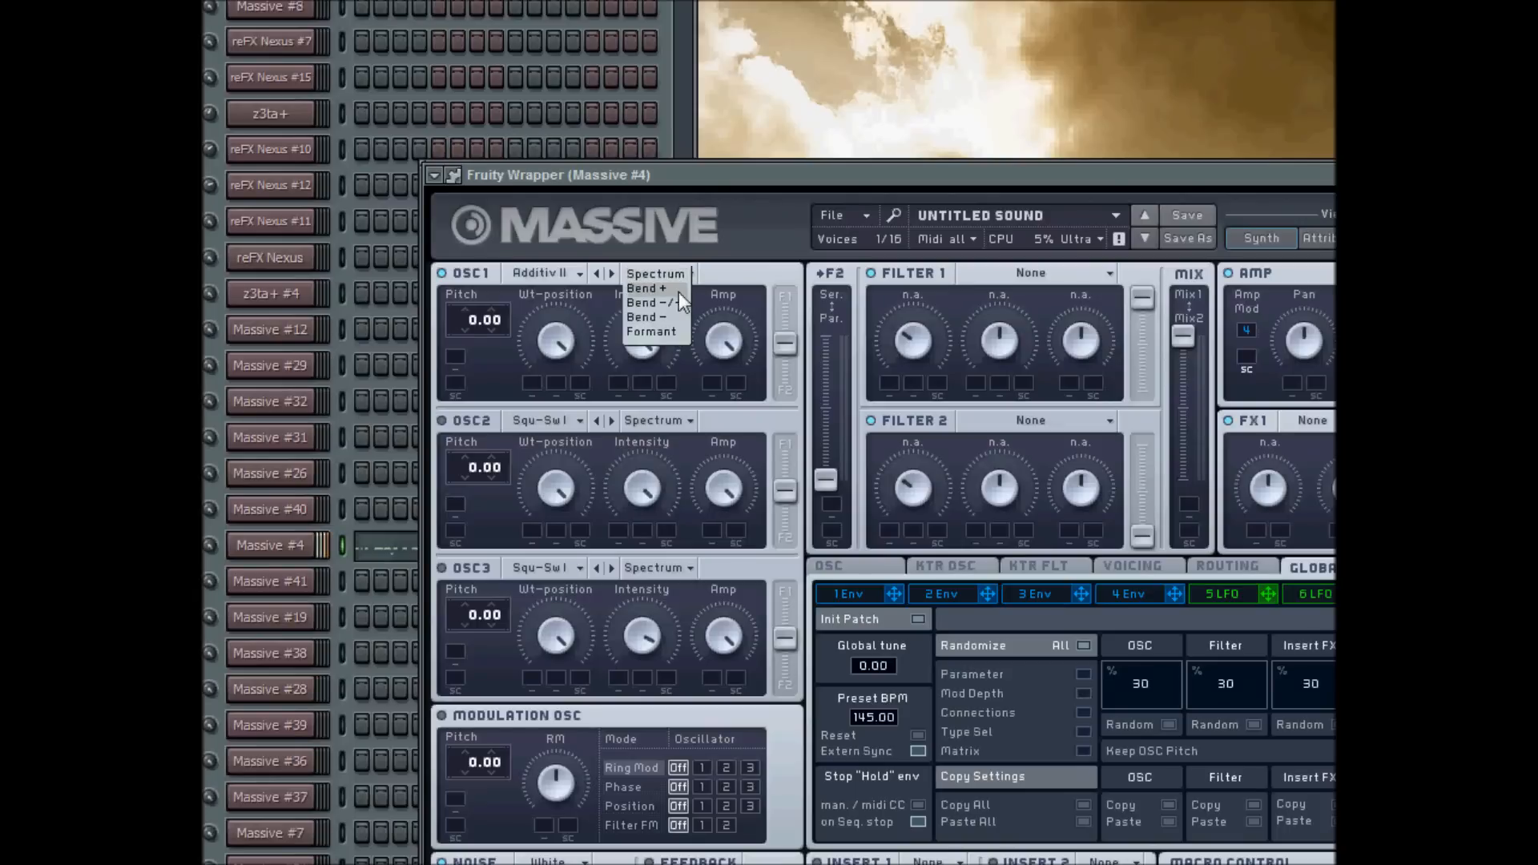
left_click(670, 288)
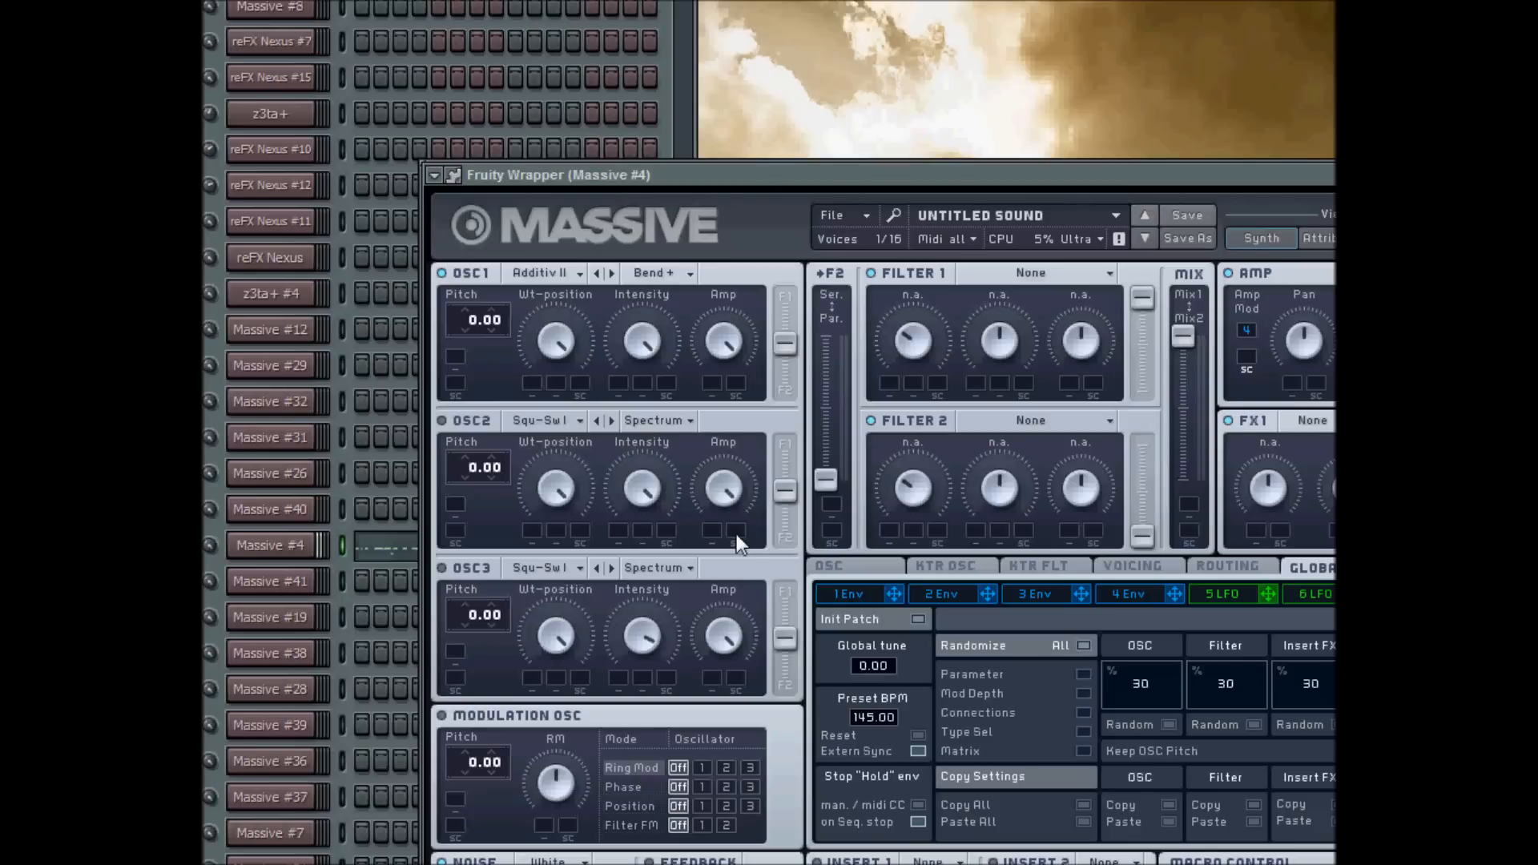
left_click_drag(556, 342, 559, 409)
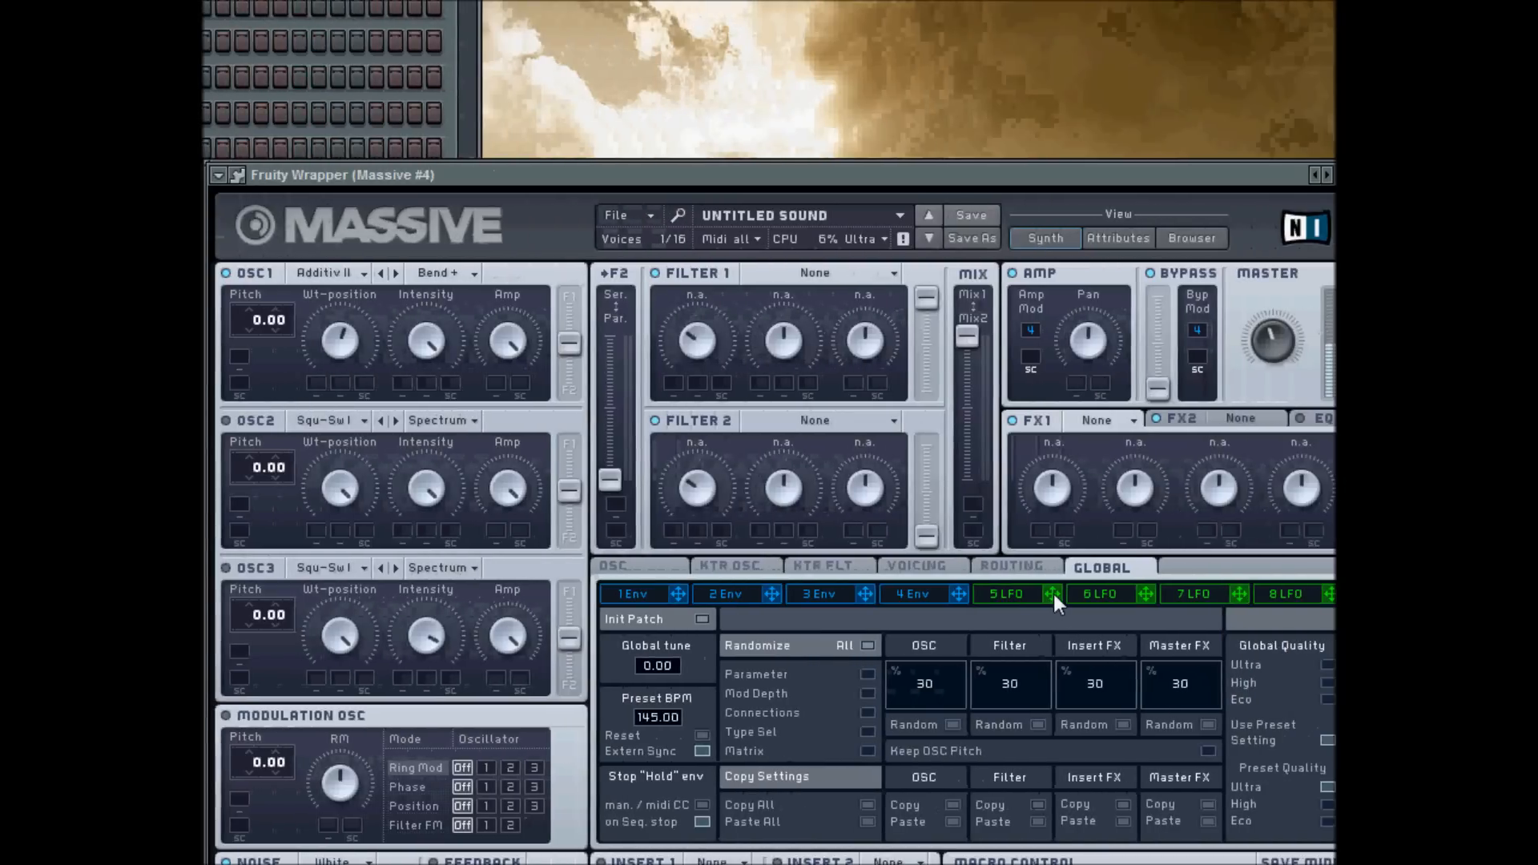
Step: Assign LFO 5 to OSC1's Wt-position and extend the modulation range from the current position down to the minimum
left_click_drag(1050, 593, 310, 378)
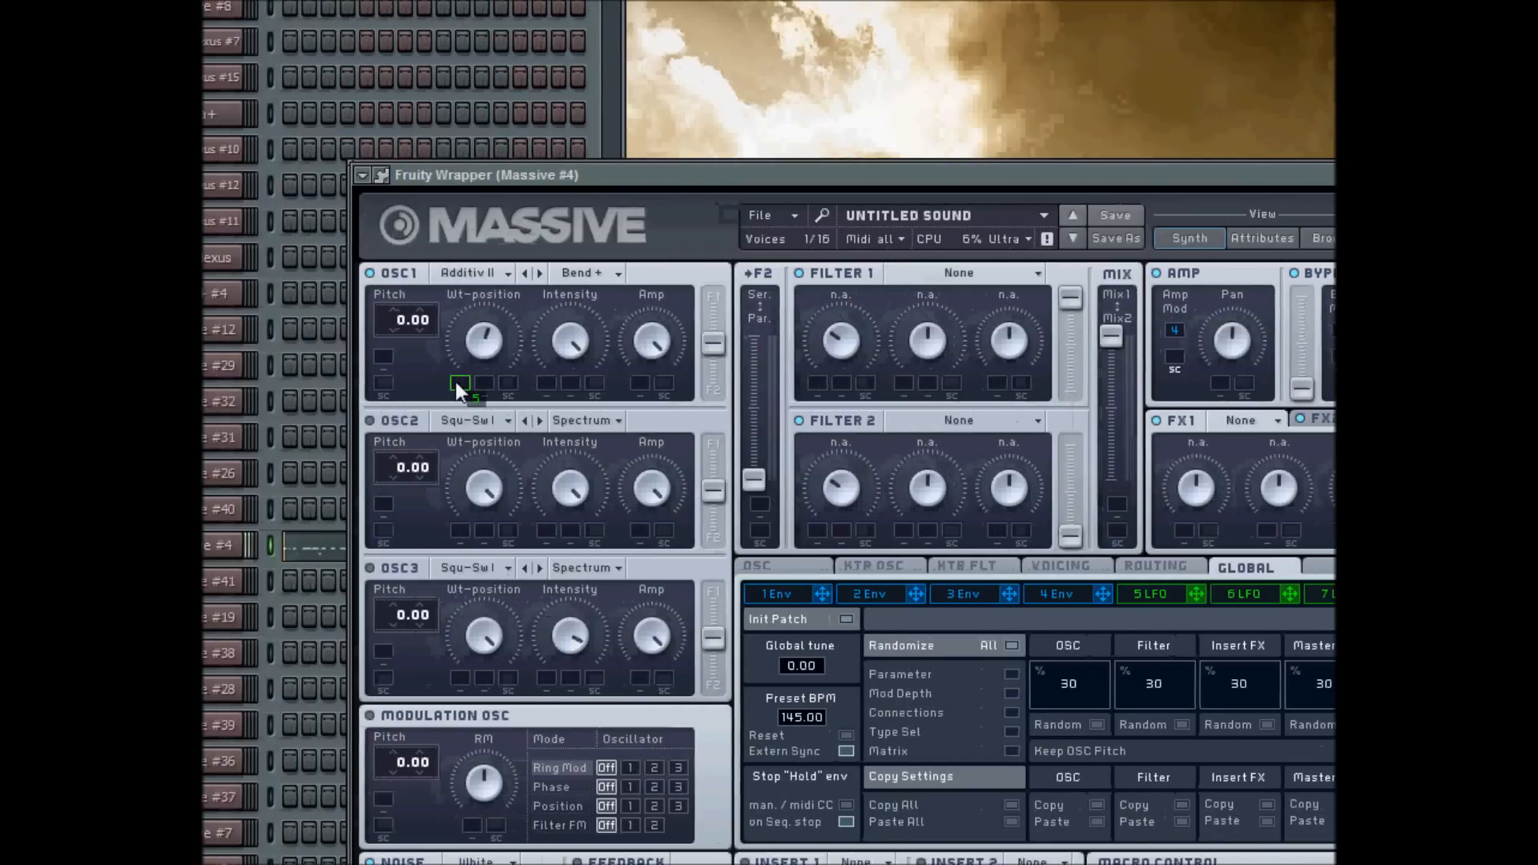
left_click_drag(456, 383, 460, 384)
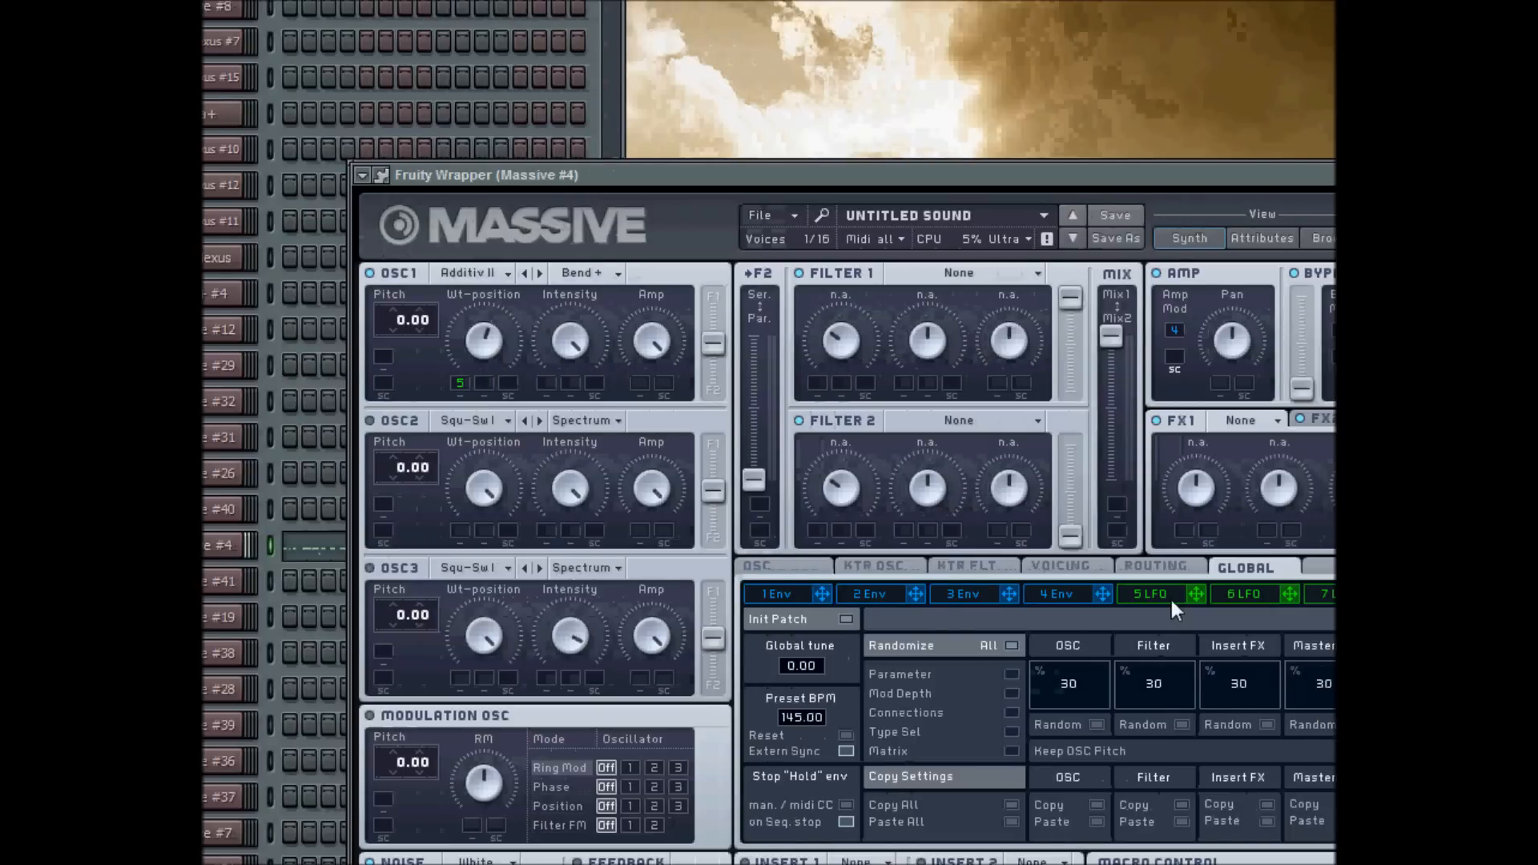
left_click(1198, 593)
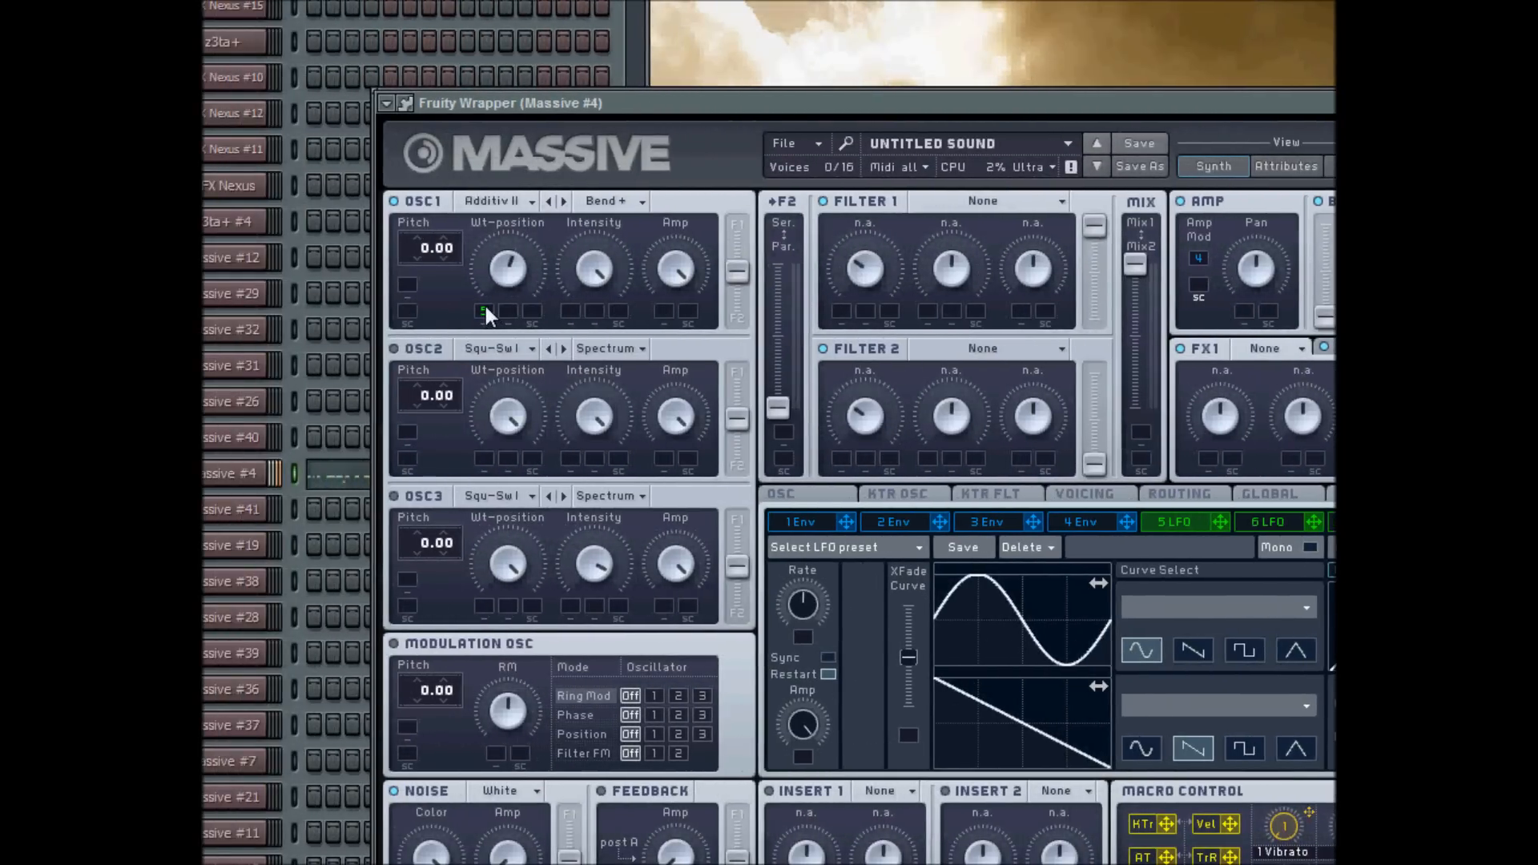
left_click_drag(485, 311, 508, 401)
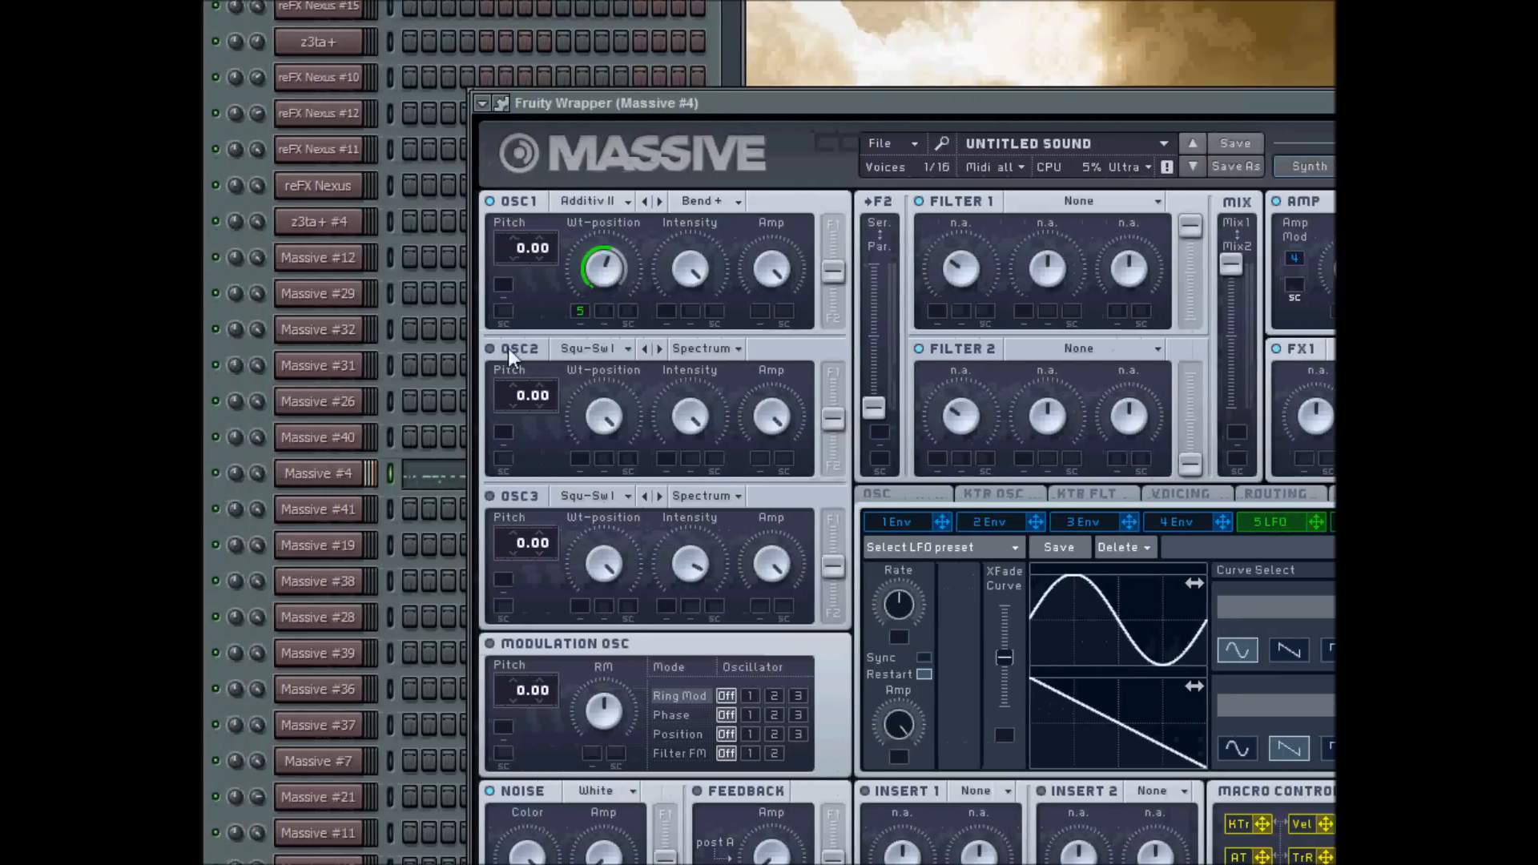
Step: Set OSC2 to the Arctic wavetable in Bend - mode, with a low Wt-position modulated by LFO 5
left_click(628, 350)
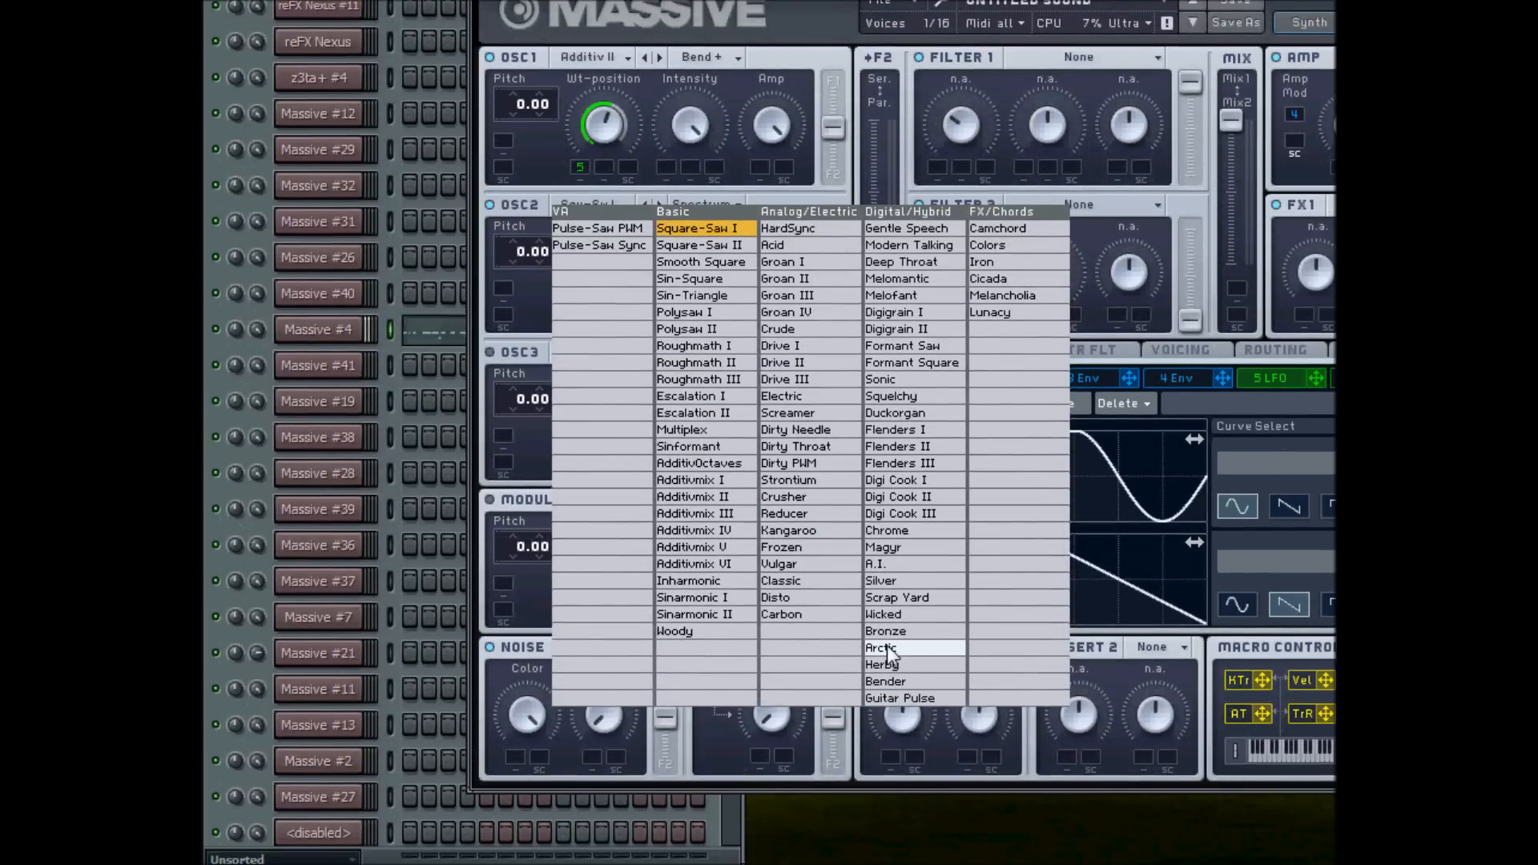
left_click(886, 645)
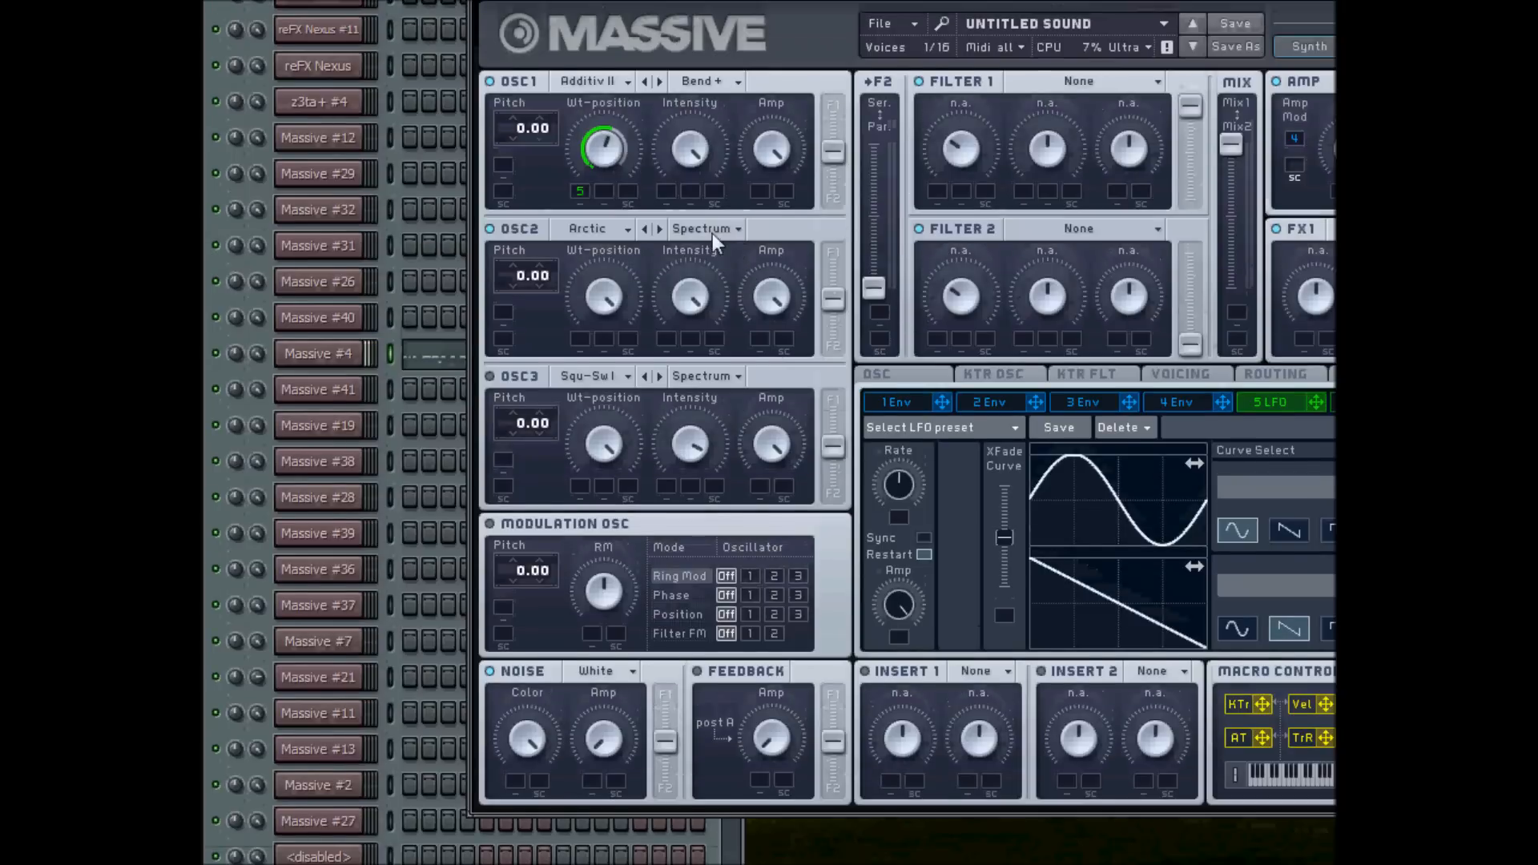
left_click(713, 231)
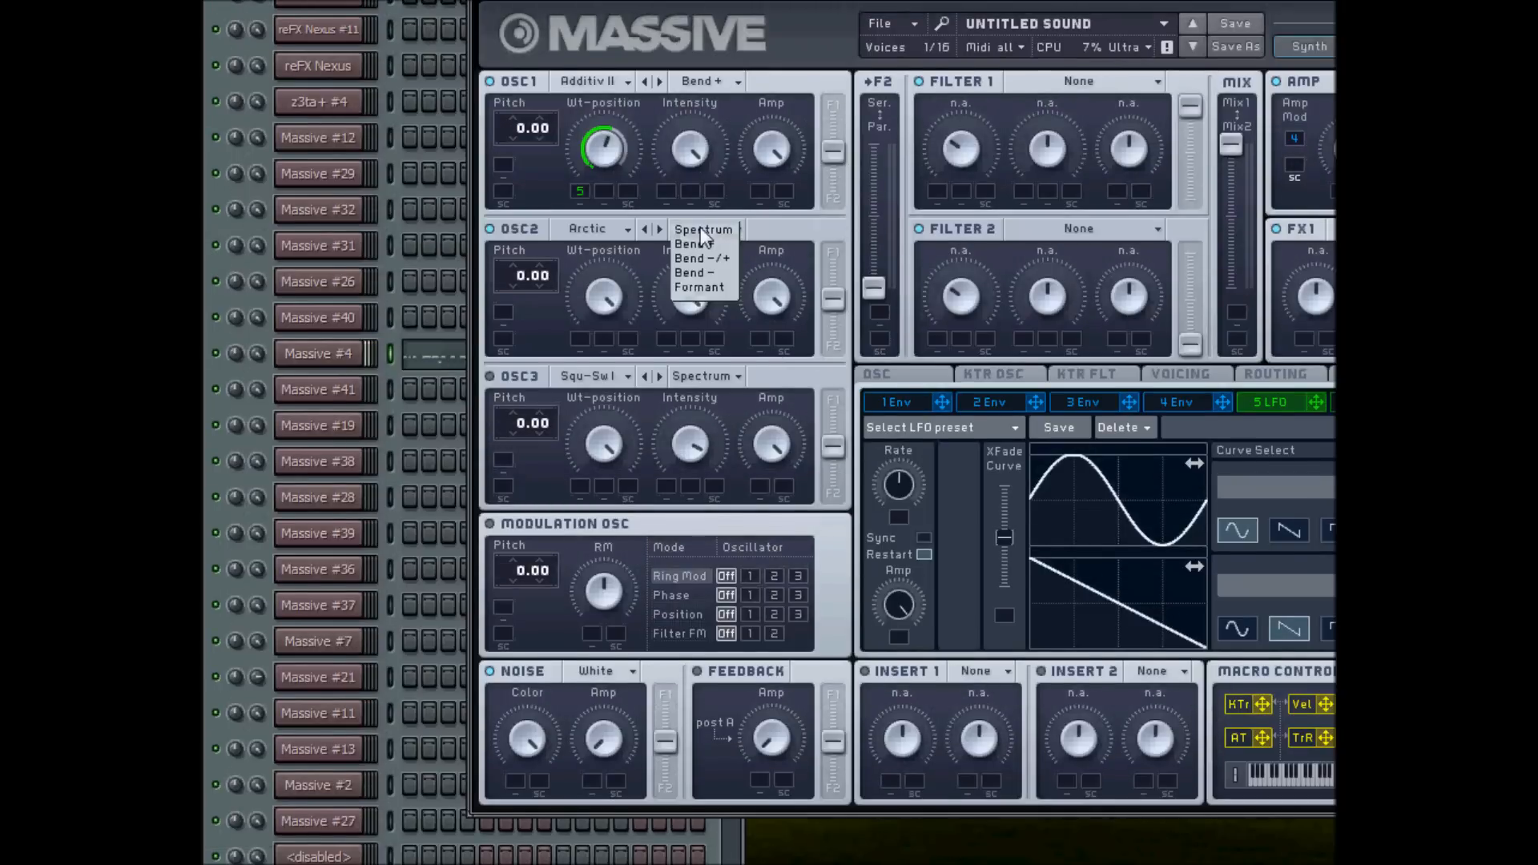
left_click(722, 272)
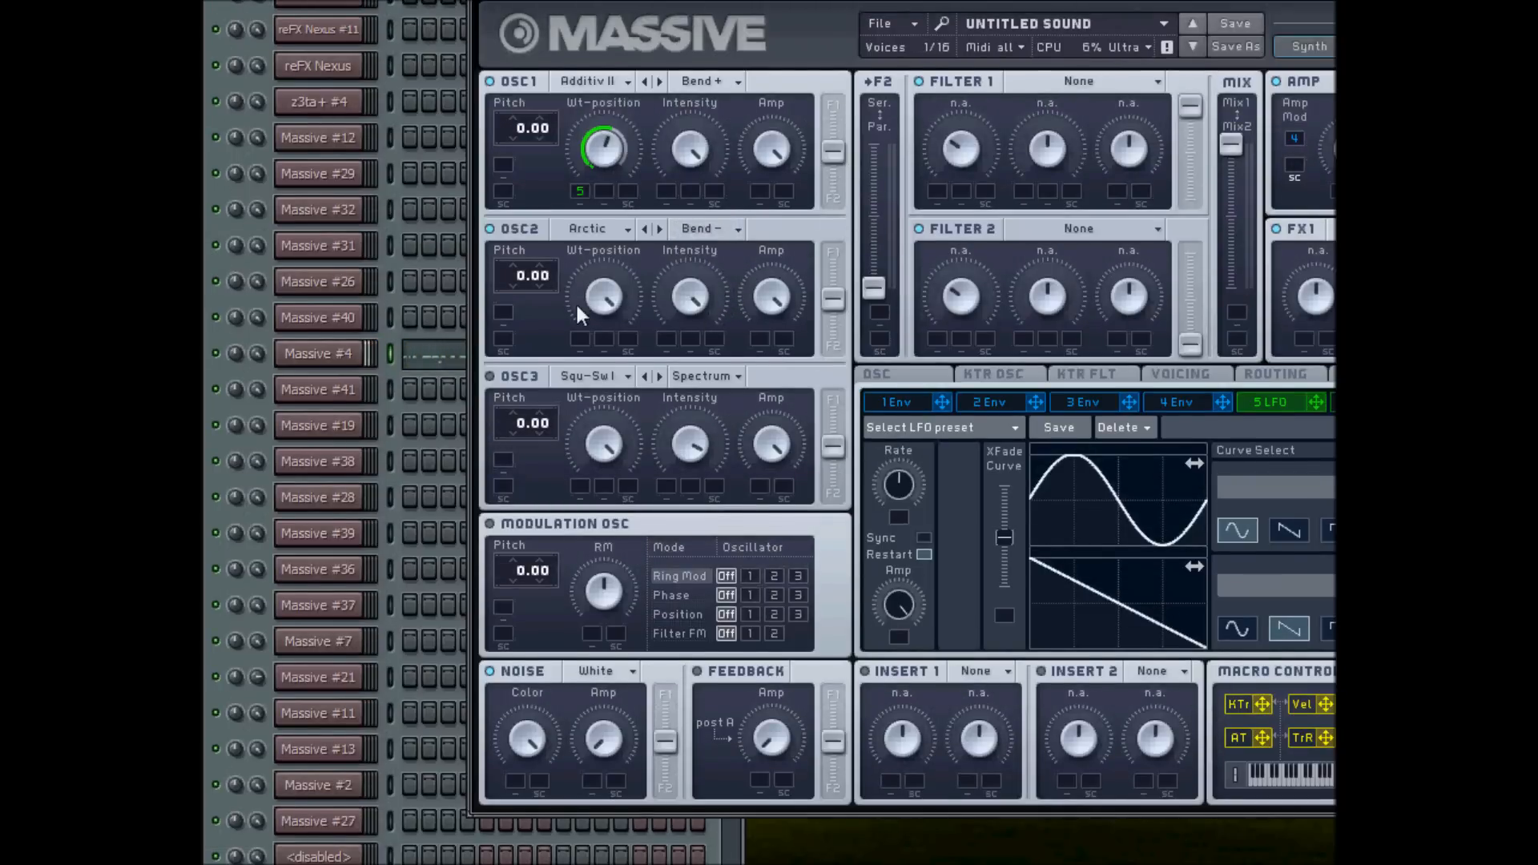
left_click_drag(612, 287, 593, 446)
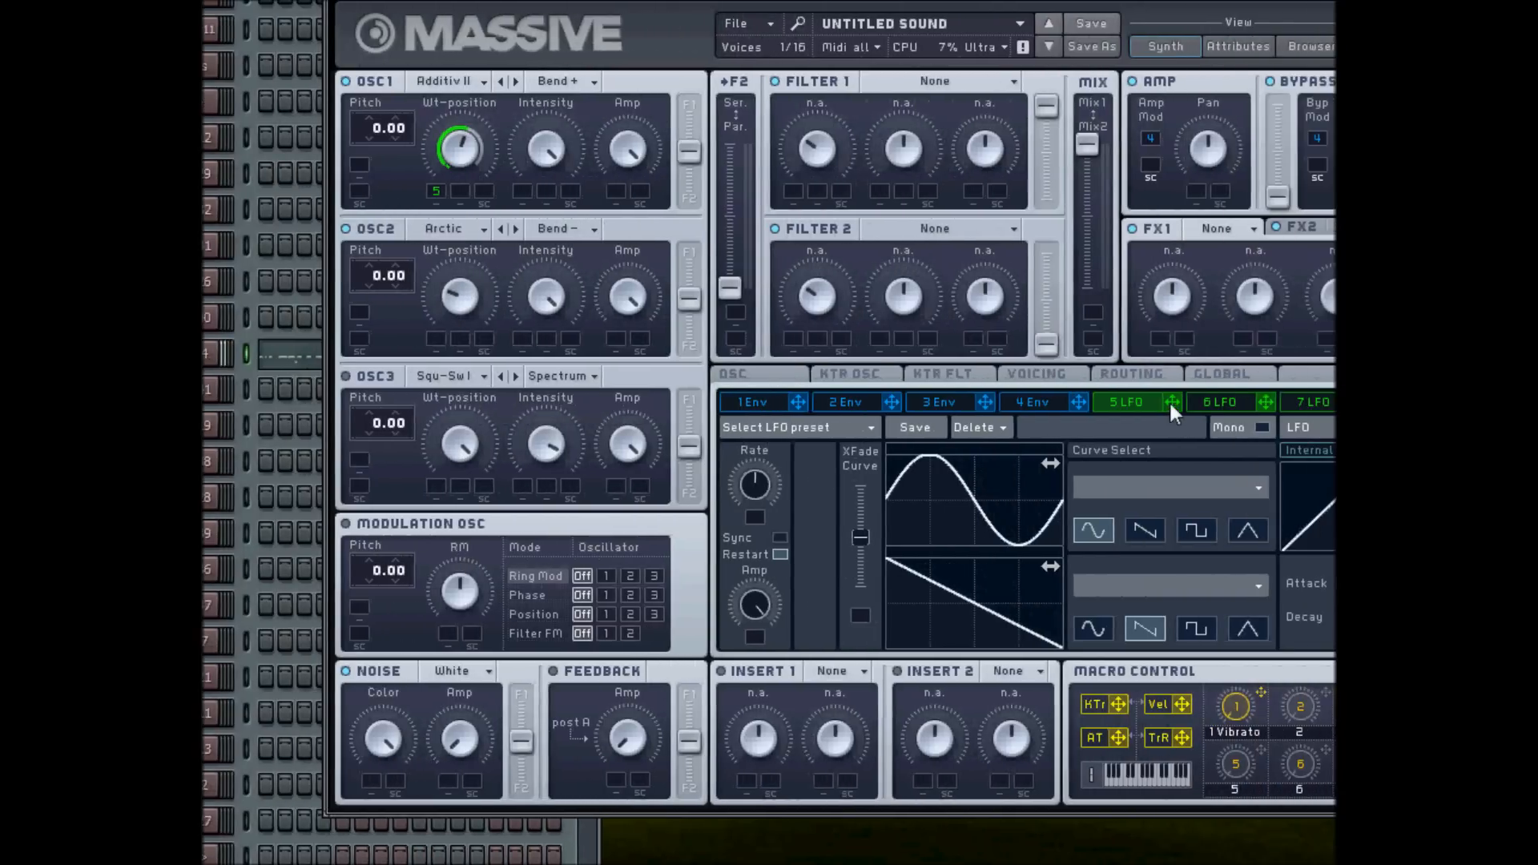
left_click_drag(1243, 402, 514, 386)
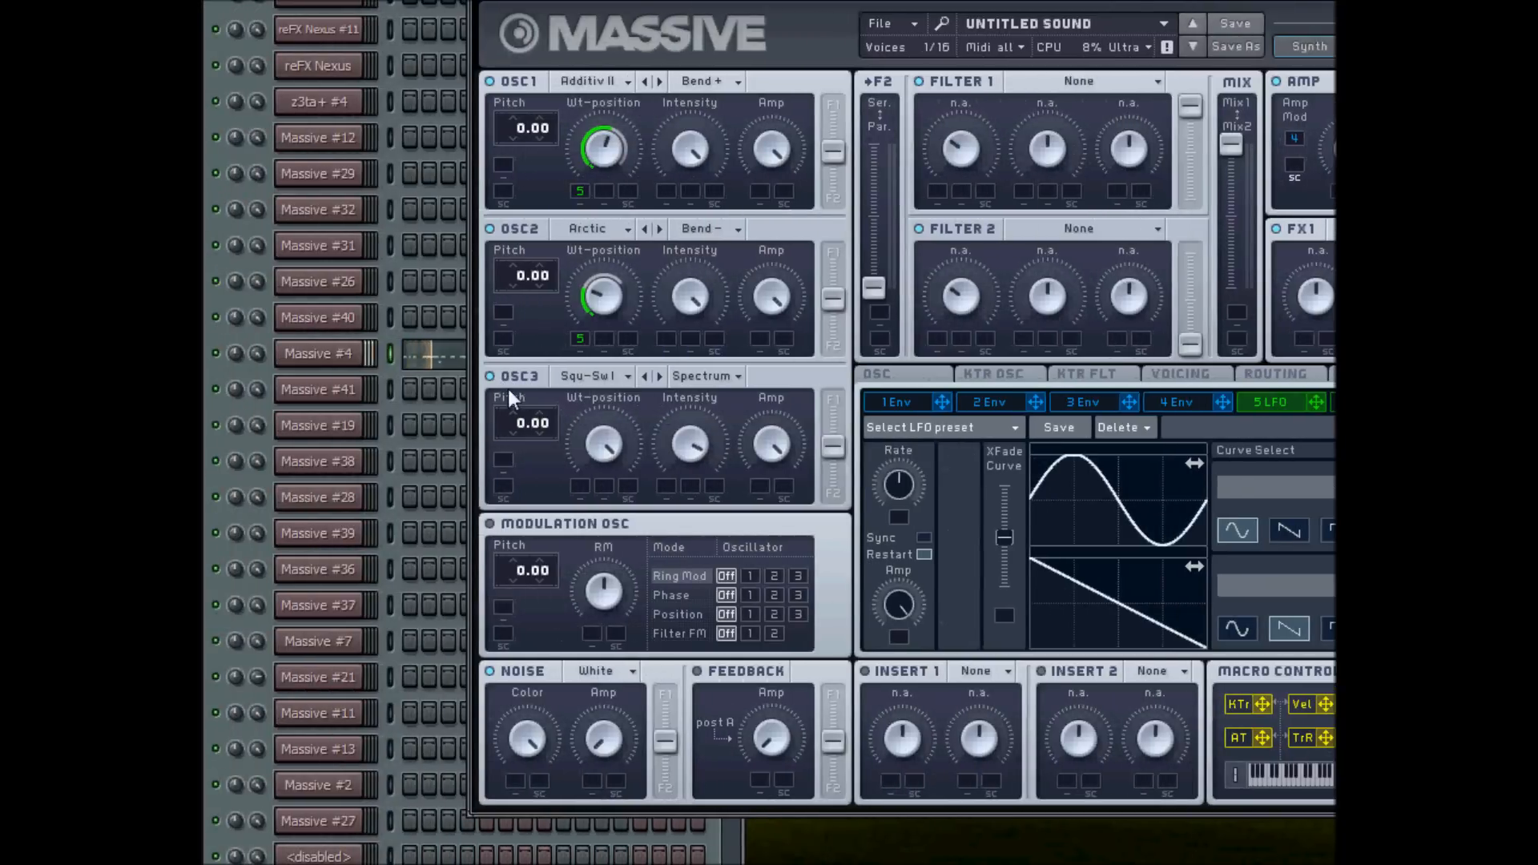
Step: Set OSC3 to the Scrap Yard wavetable, with its Wt-position near the middle and modulated by LFO 5
left_click(592, 375)
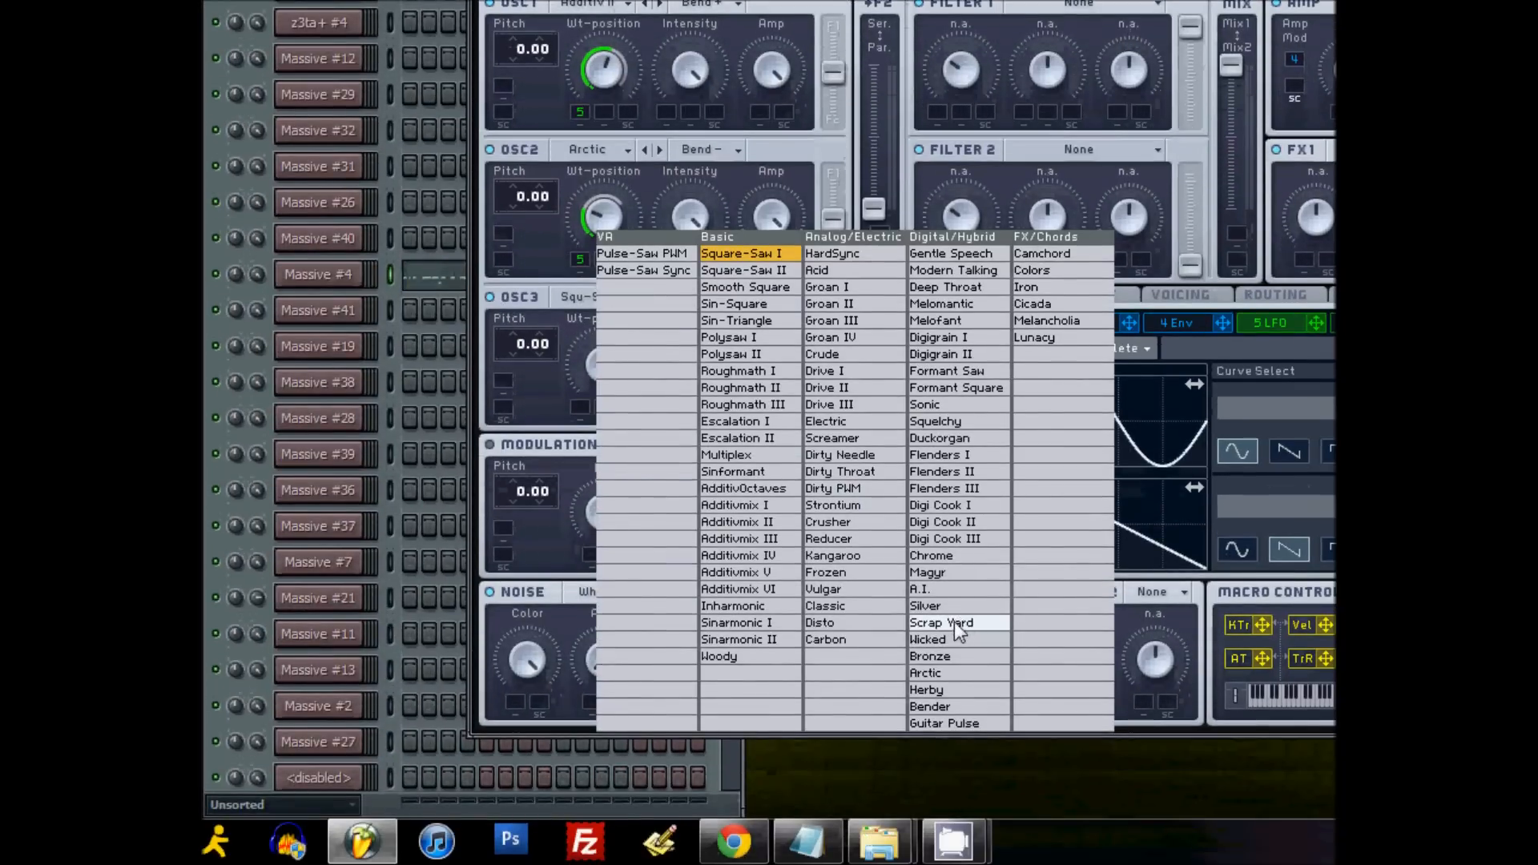
left_click(961, 623)
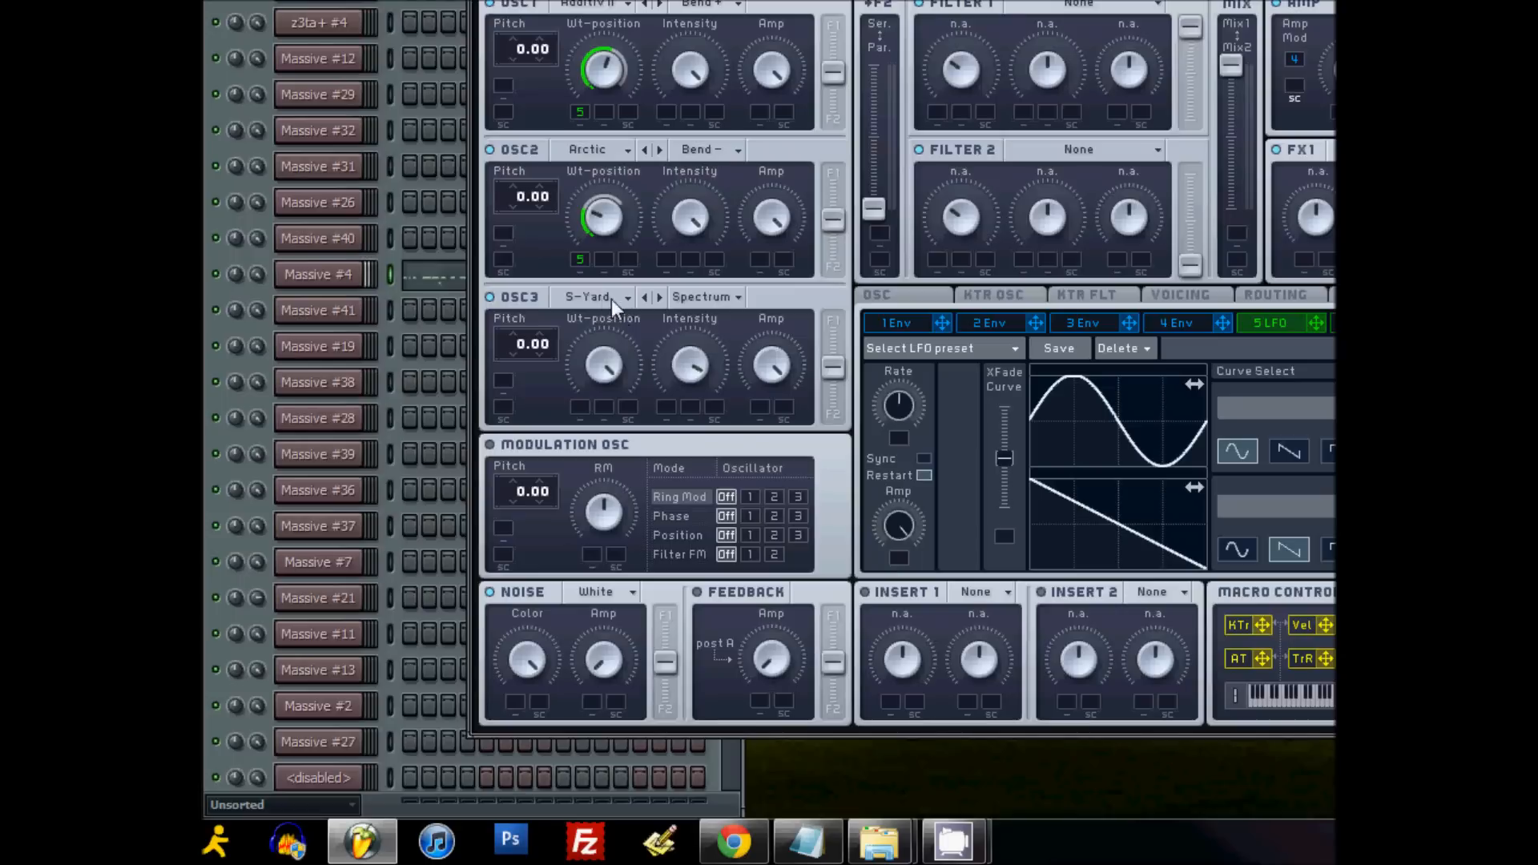
mouse_move(609, 412)
left_mouse_down()
mouse_move(606, 430)
mouse_move(605, 402)
left_mouse_up()
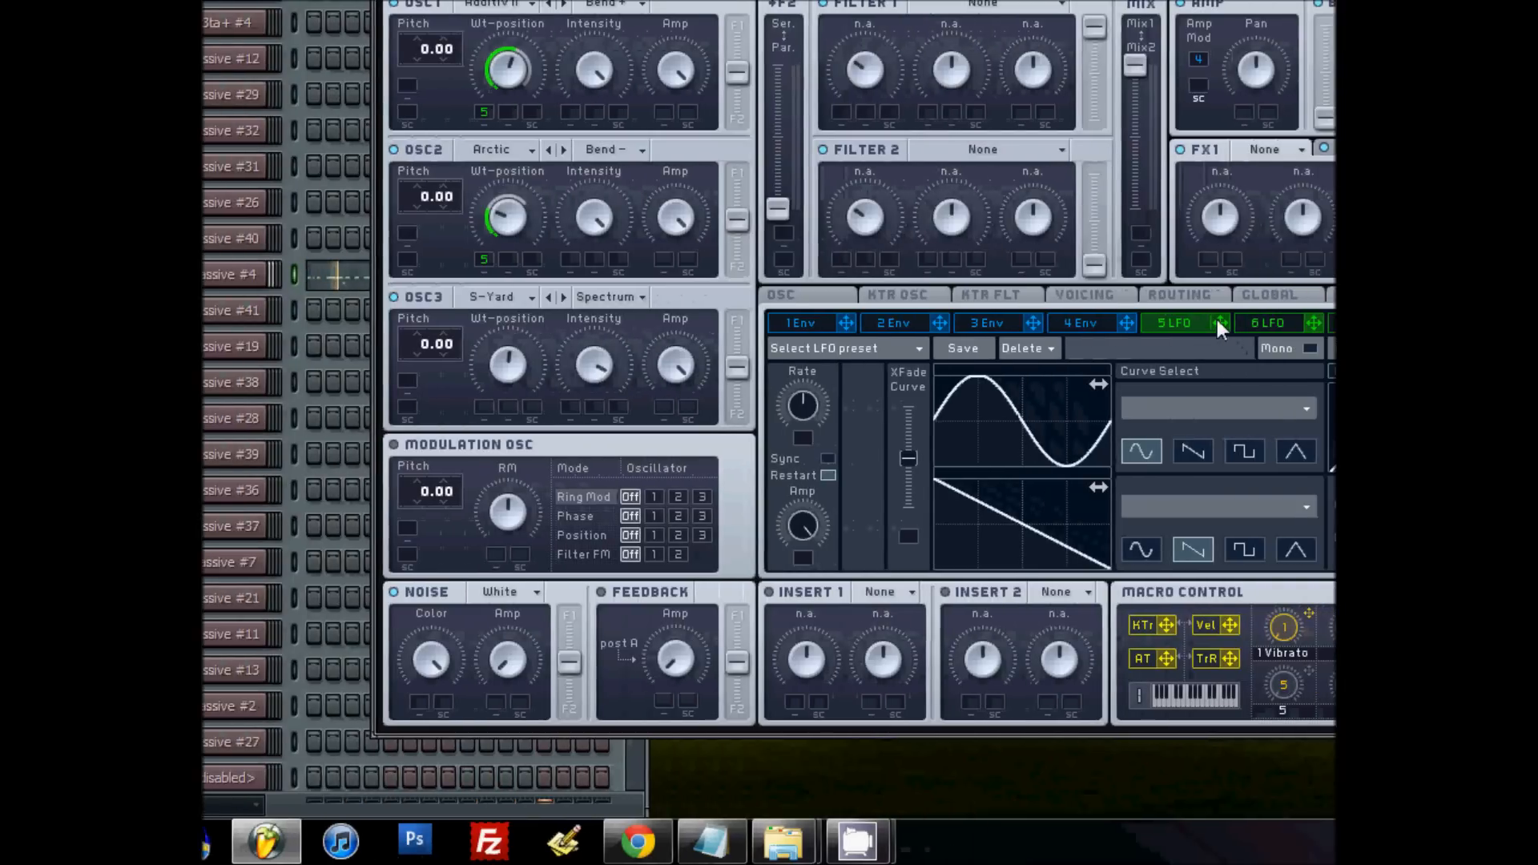
left_click_drag(1218, 319, 505, 453)
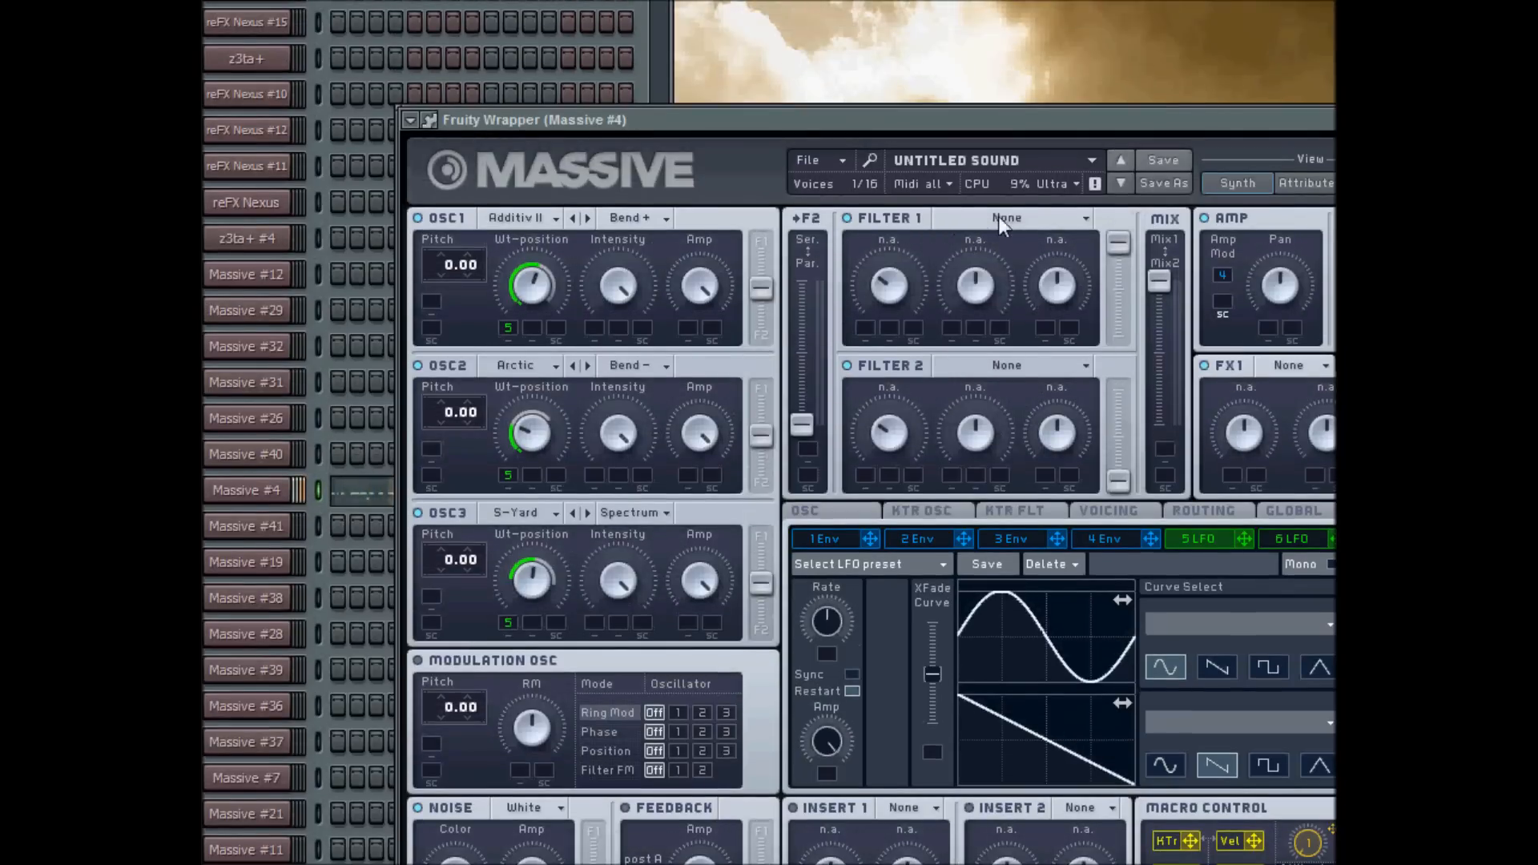
Step: Set Filter 1 to the Scream type, with its Cutoff fully up and modulated across its range by LFO 5
left_click(1001, 223)
left_click(965, 339)
left_click(997, 221)
left_click(980, 345)
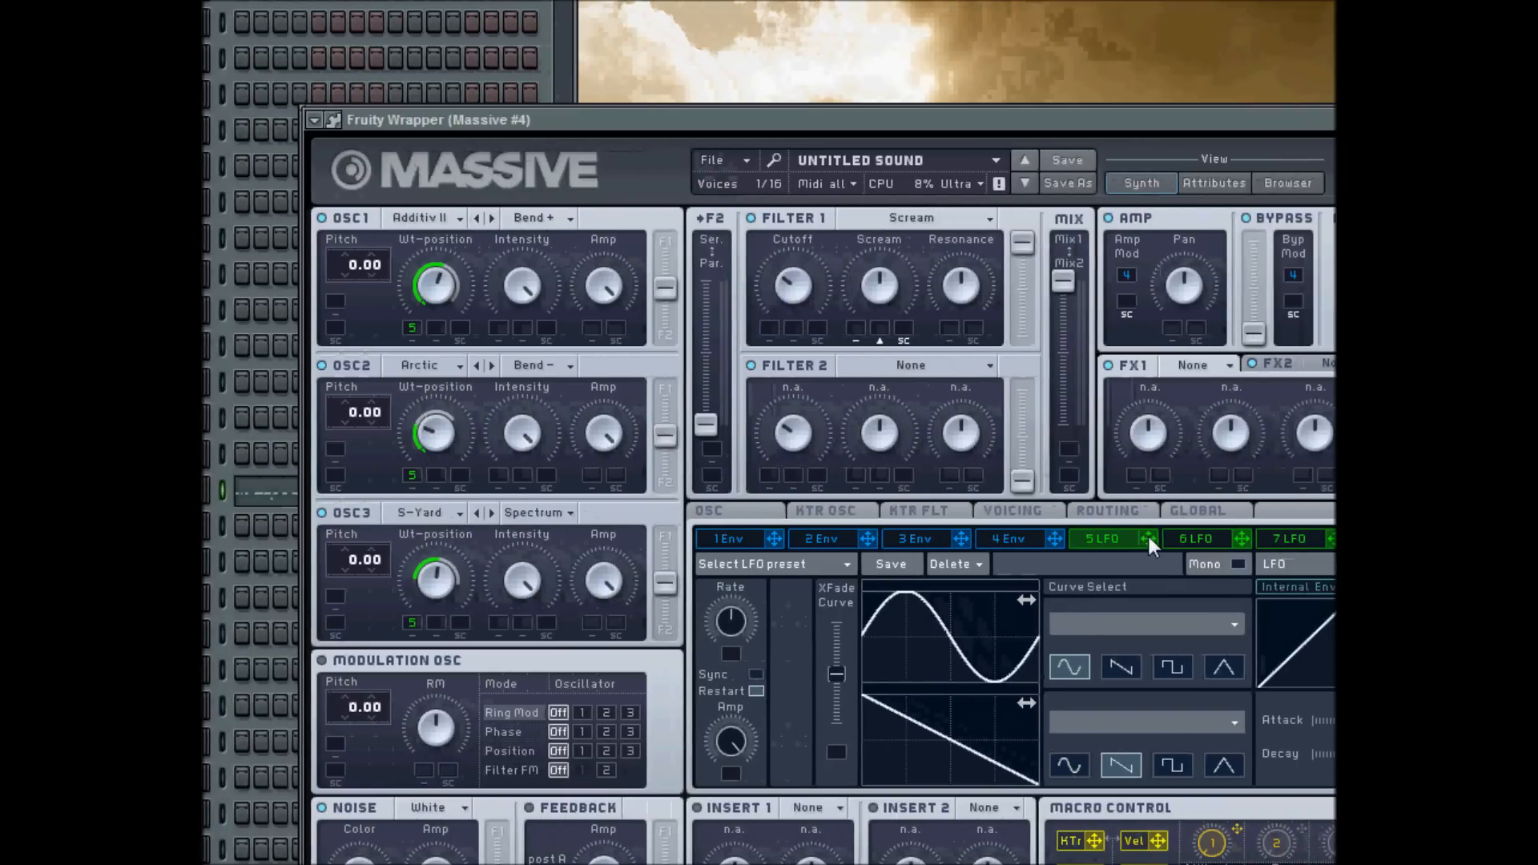
left_click_drag(1146, 539, 770, 328)
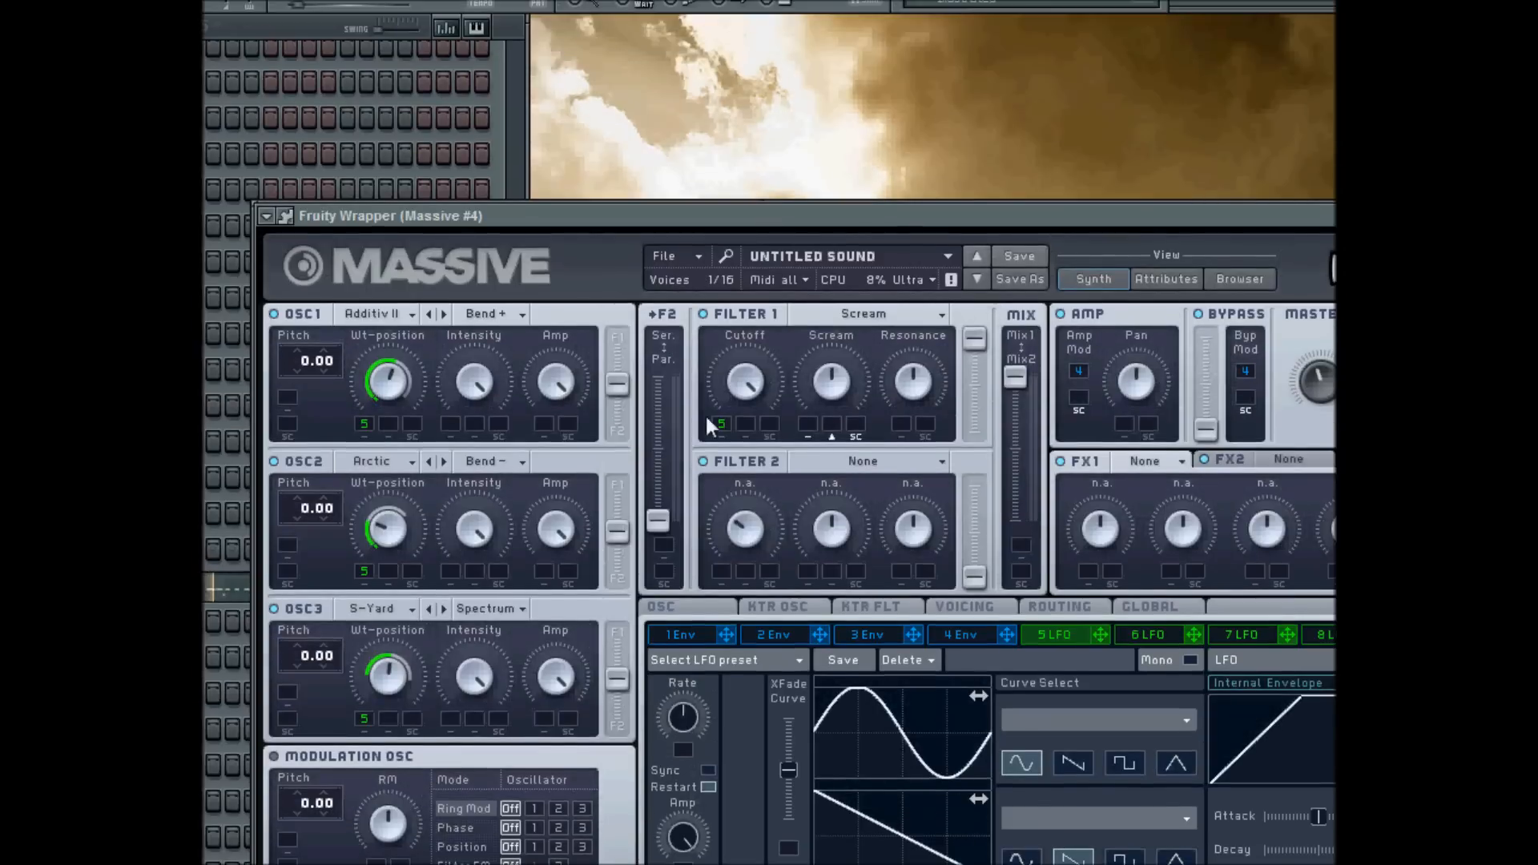
left_click_drag(707, 419, 728, 585)
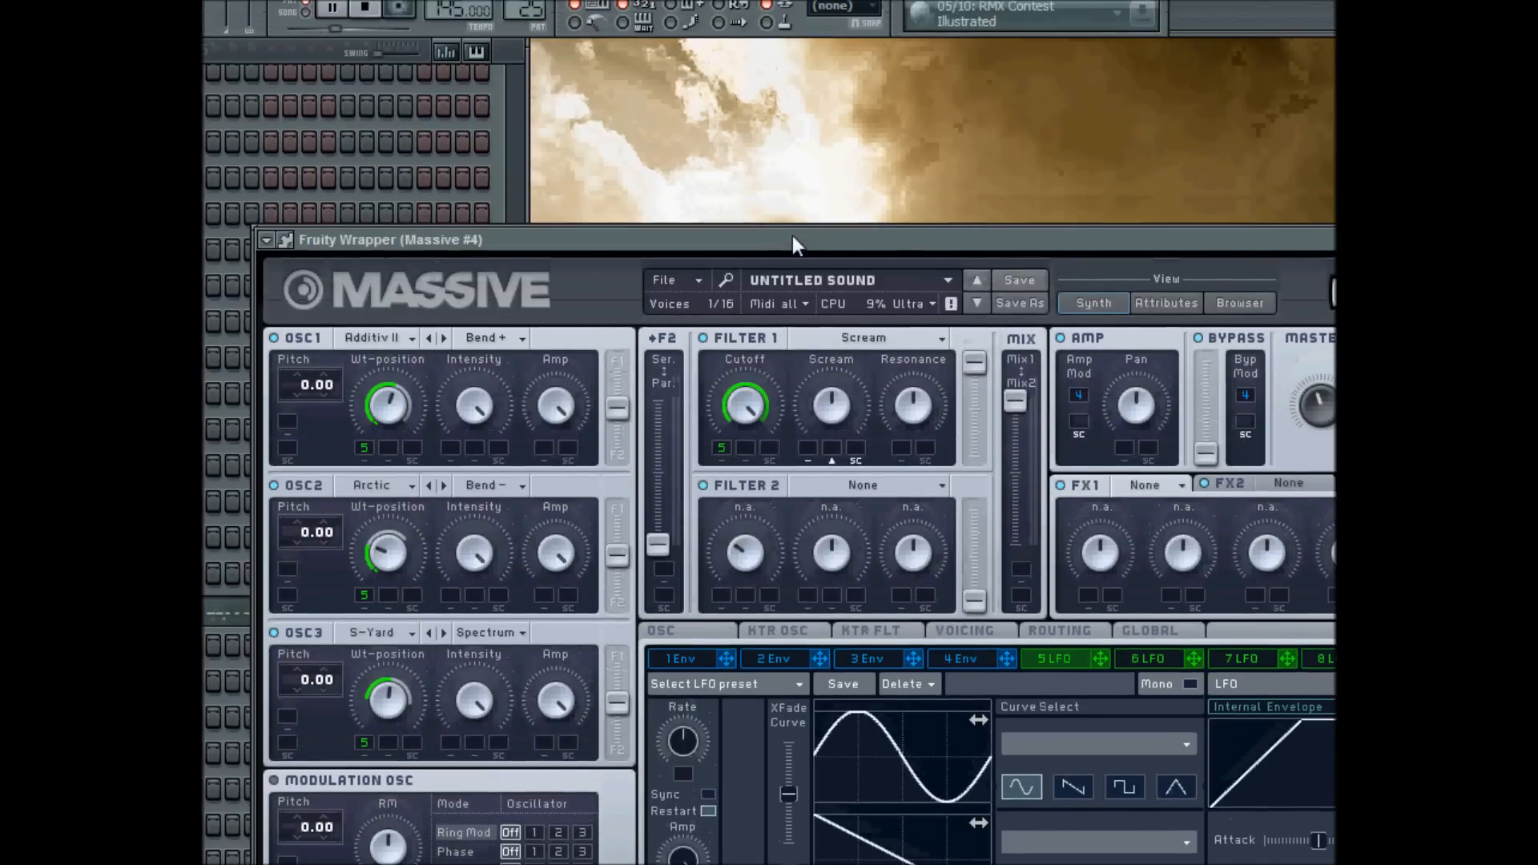
Step: Lower Filter 1's Scream slightly below the middle and reduce its Resonance to a low level
left_click_drag(792, 214, 763, 216)
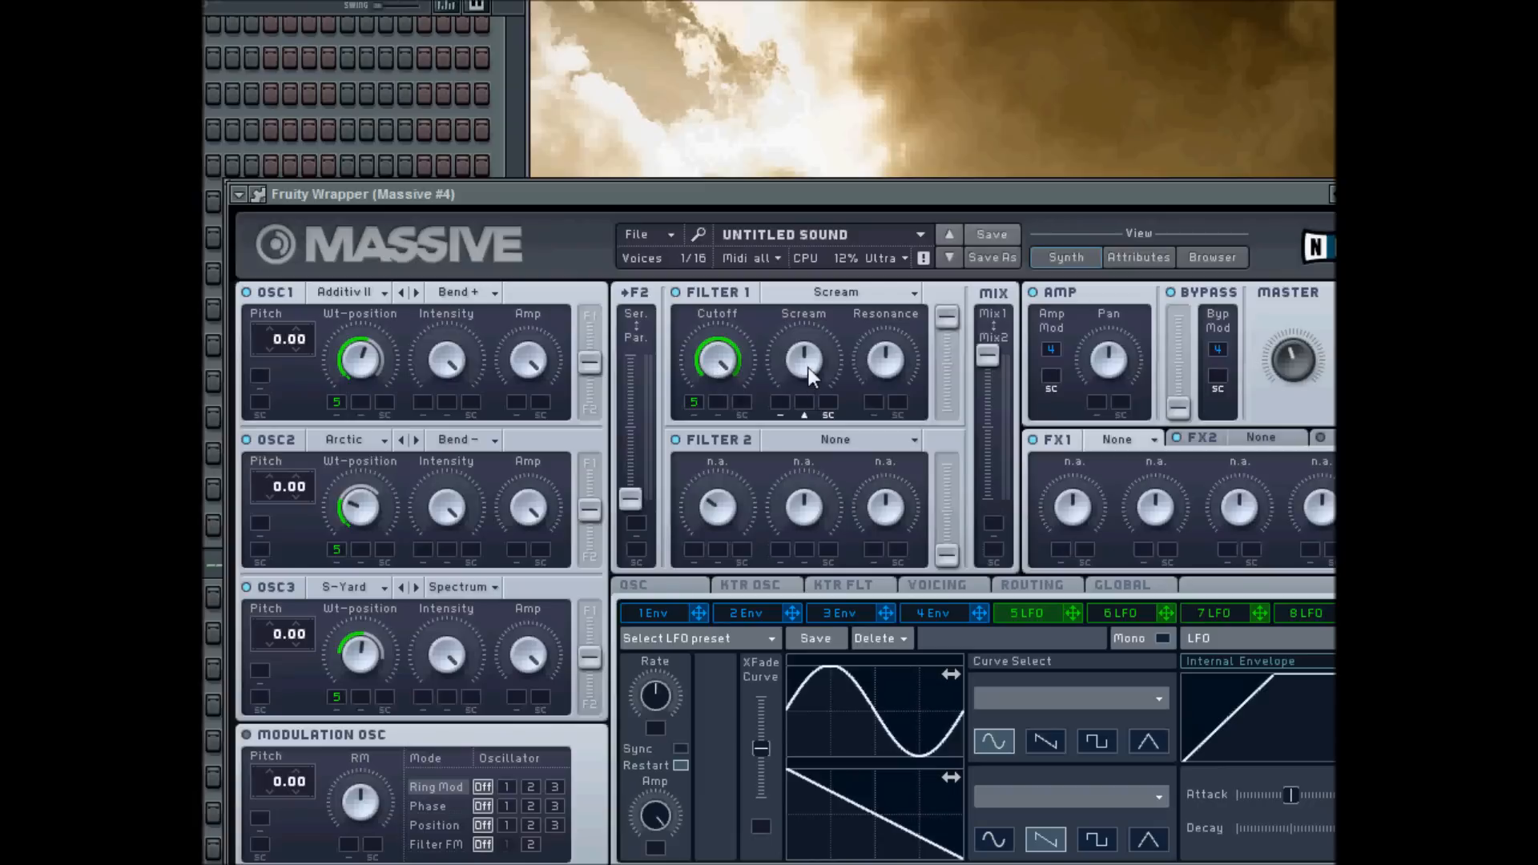
left_click_drag(809, 358, 808, 378)
left_click_drag(890, 386, 887, 420)
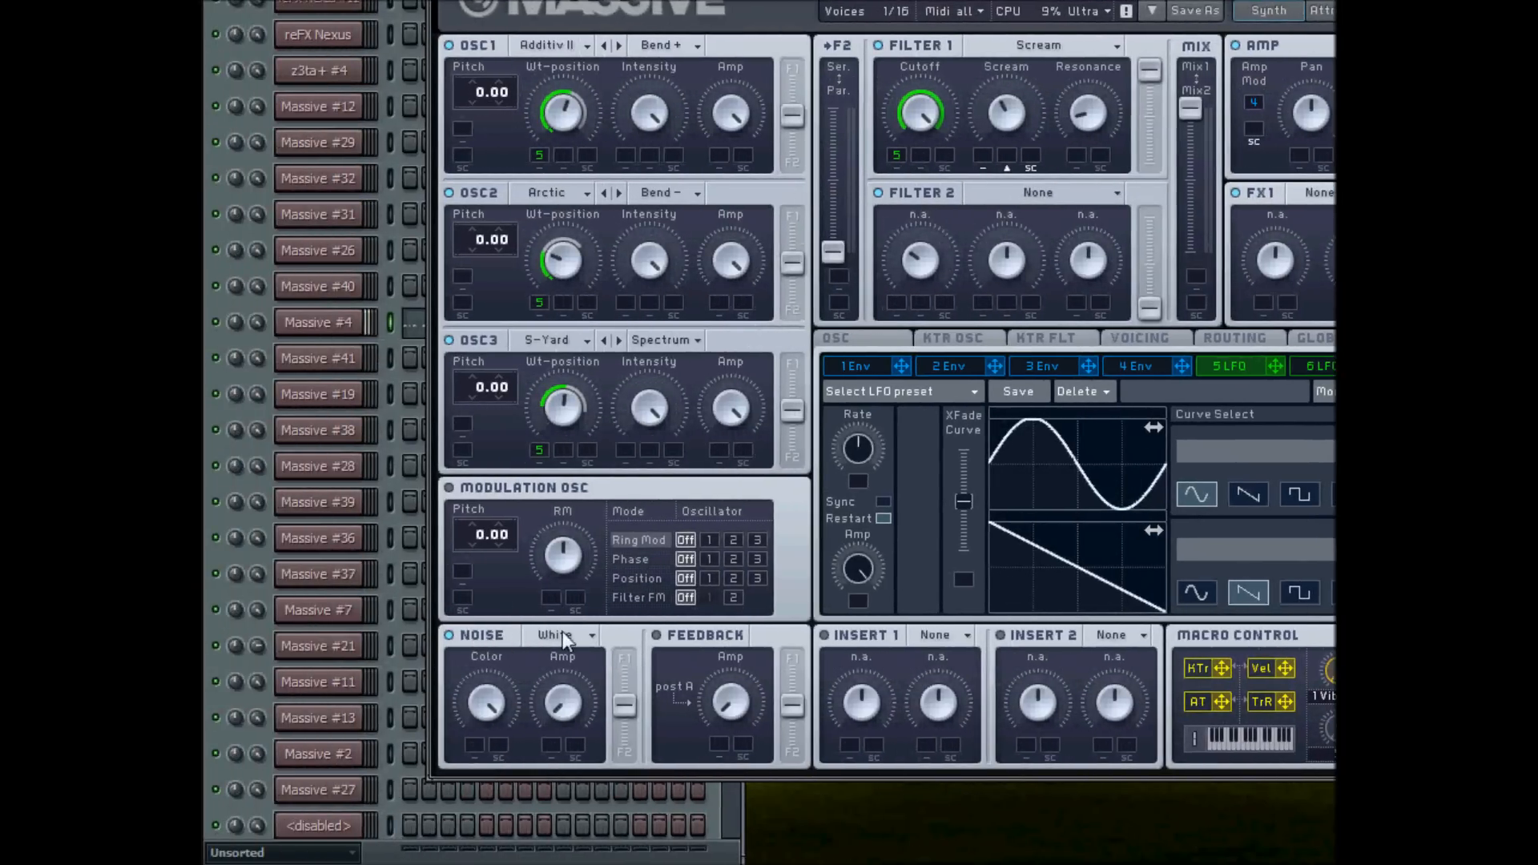
Step: Set the noise type to Metallic, with the Color slightly reduced and the Amp slightly raised
left_click(565, 630)
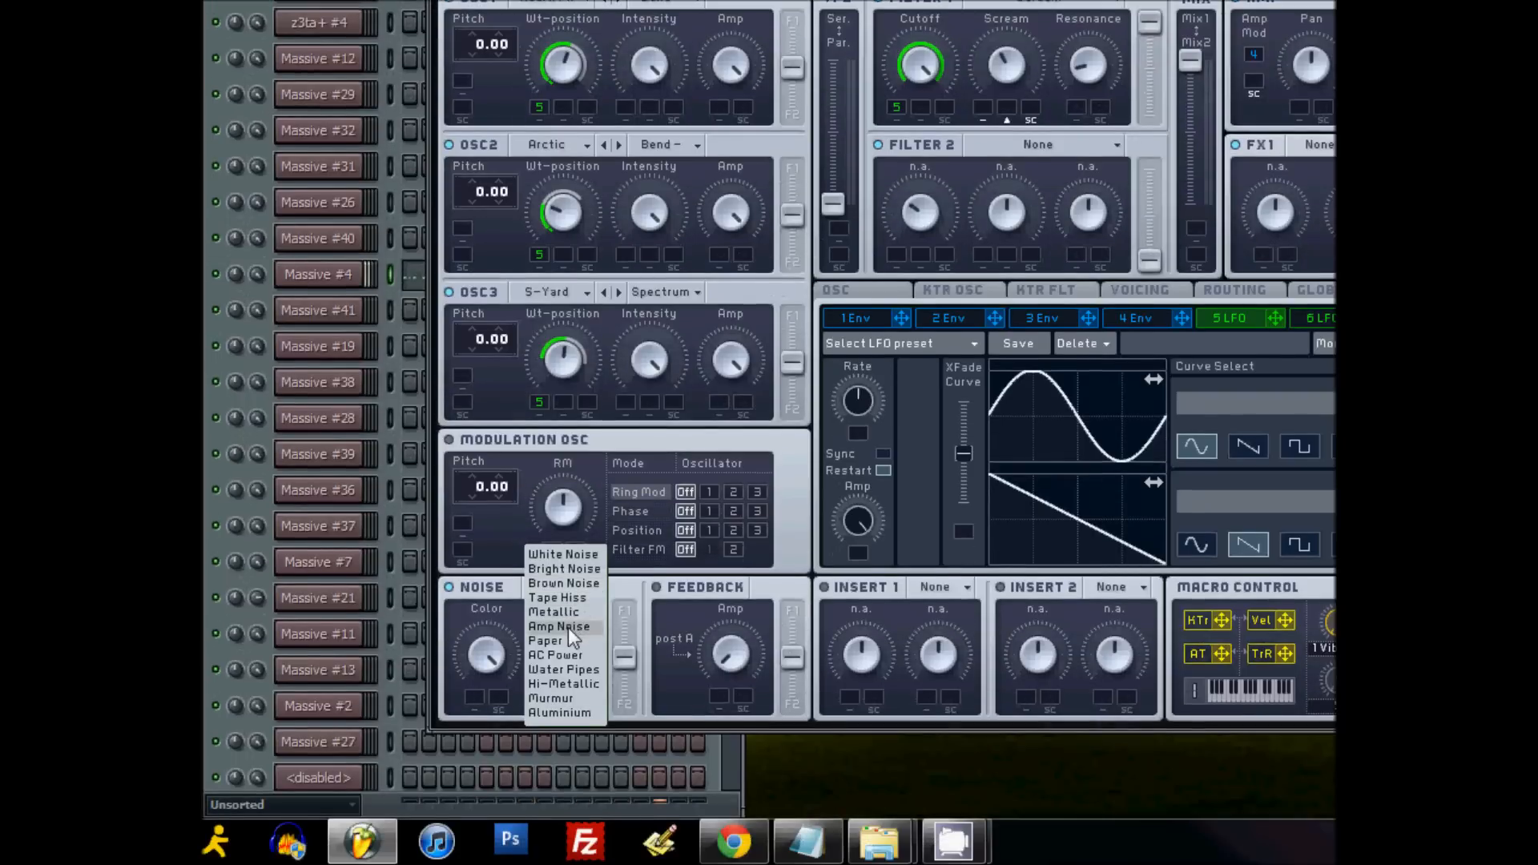
left_click(579, 610)
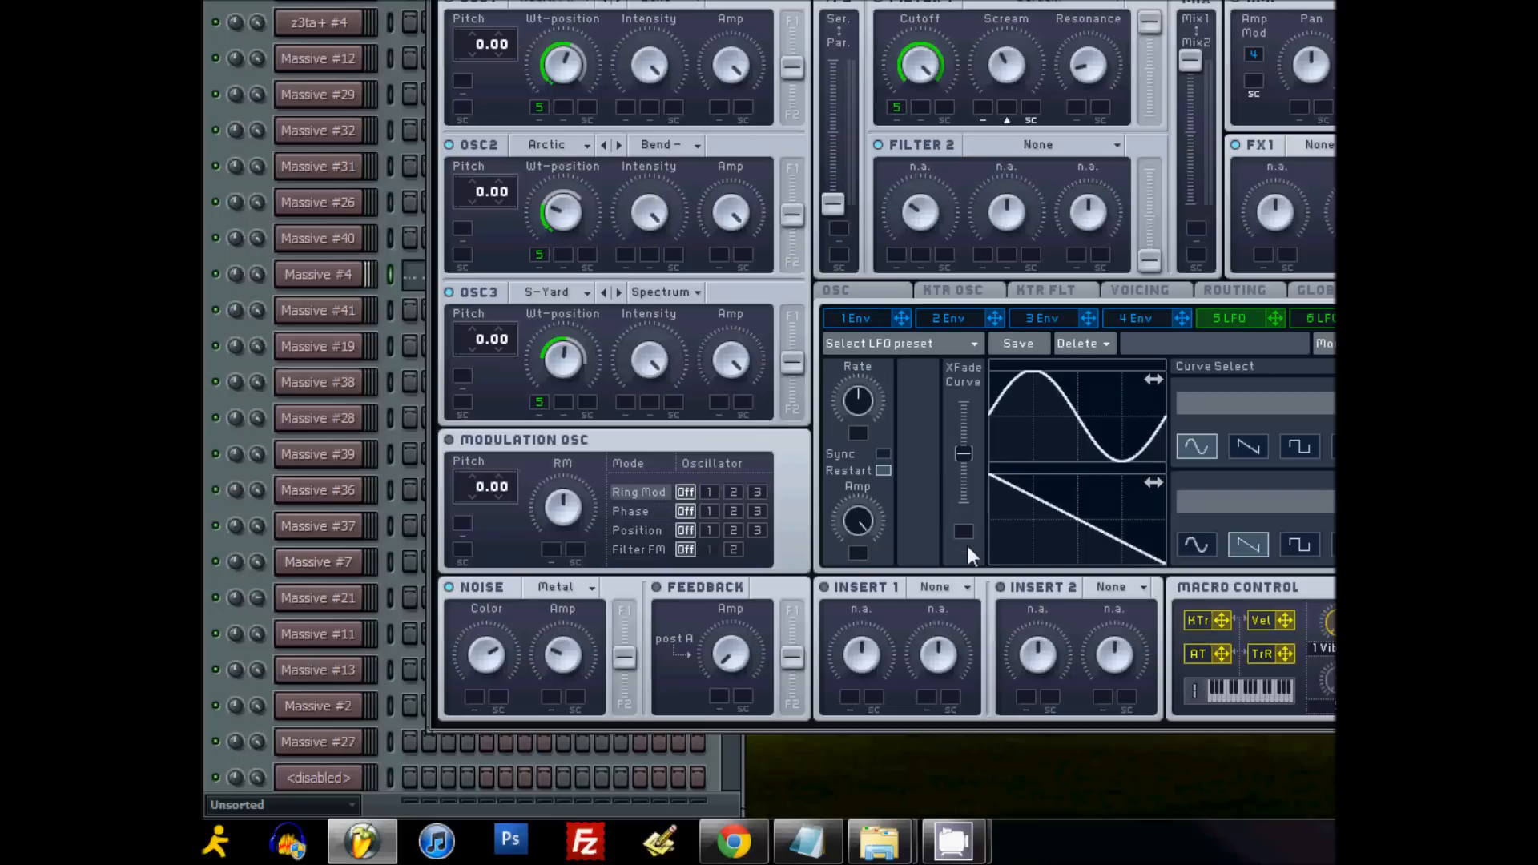
Step: Enable Insert 1 with the Sine Shaper effect and lower its Dry/Wet to about a quarter
left_click(841, 588)
left_click(935, 589)
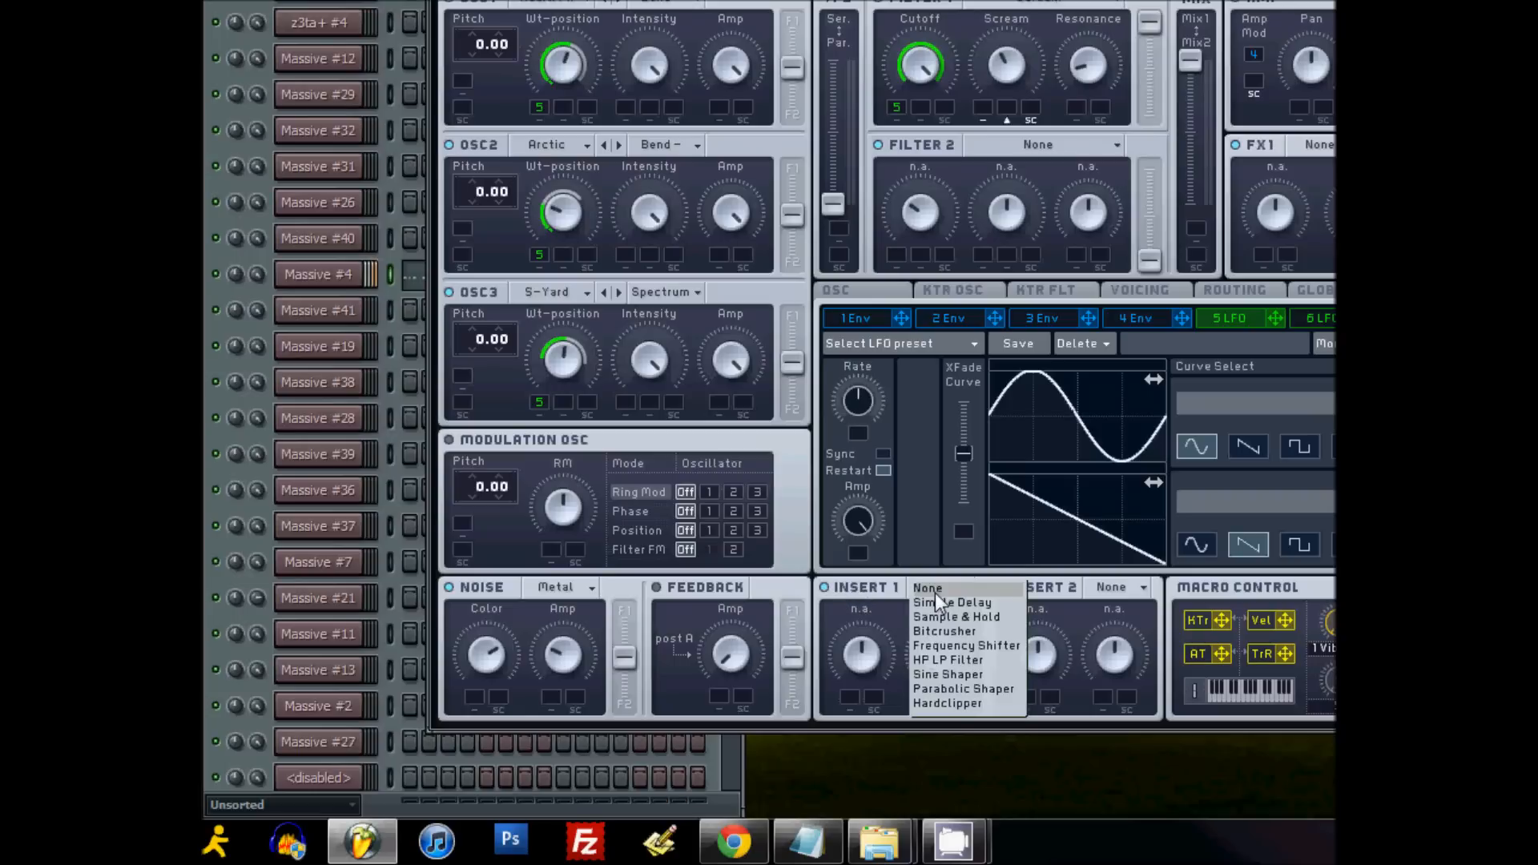
left_click(951, 672)
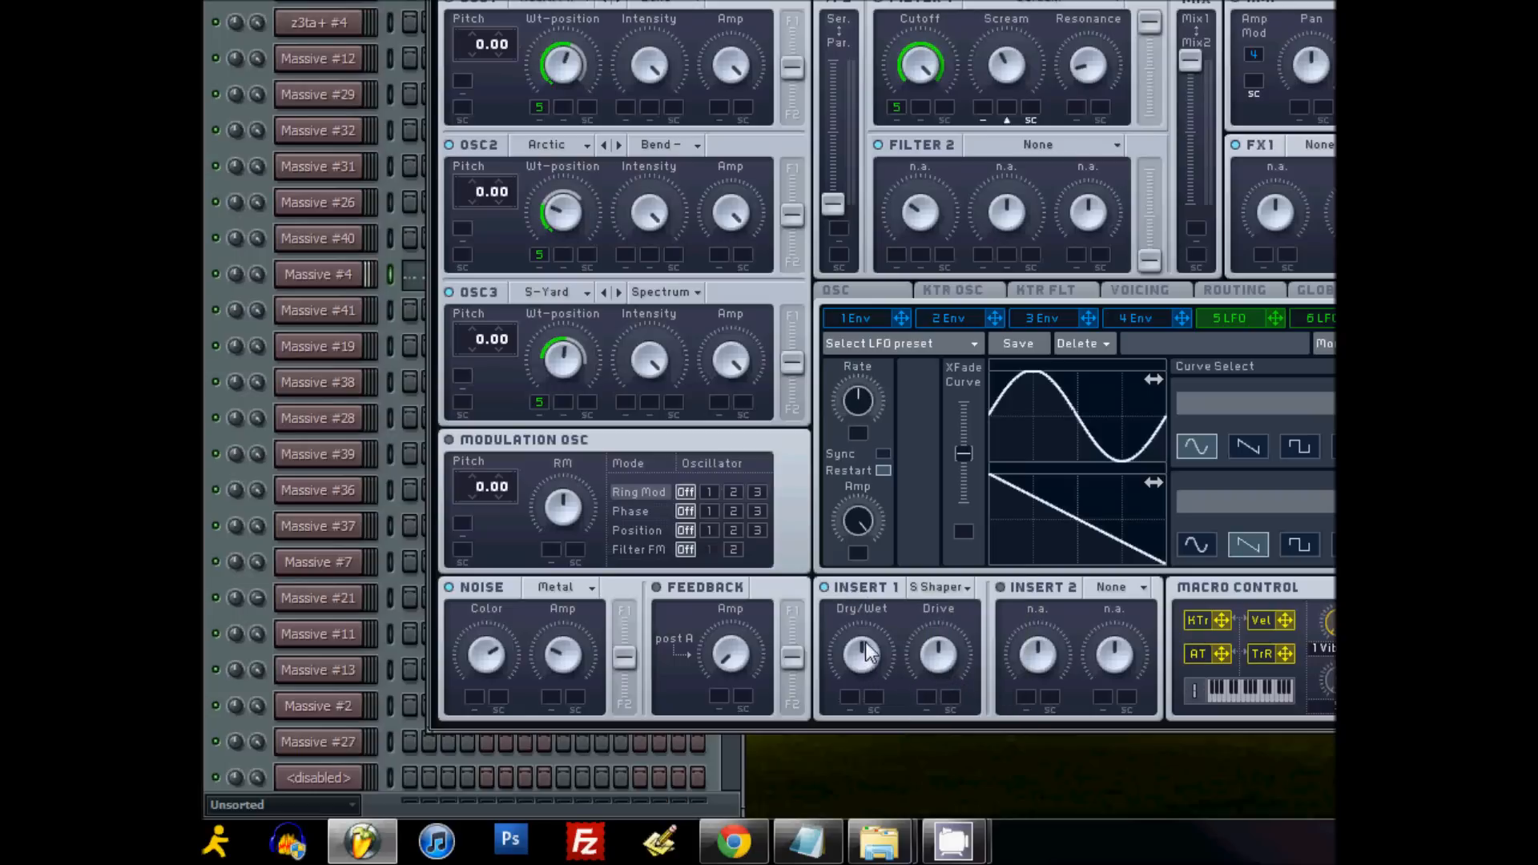
left_click_drag(867, 652, 868, 670)
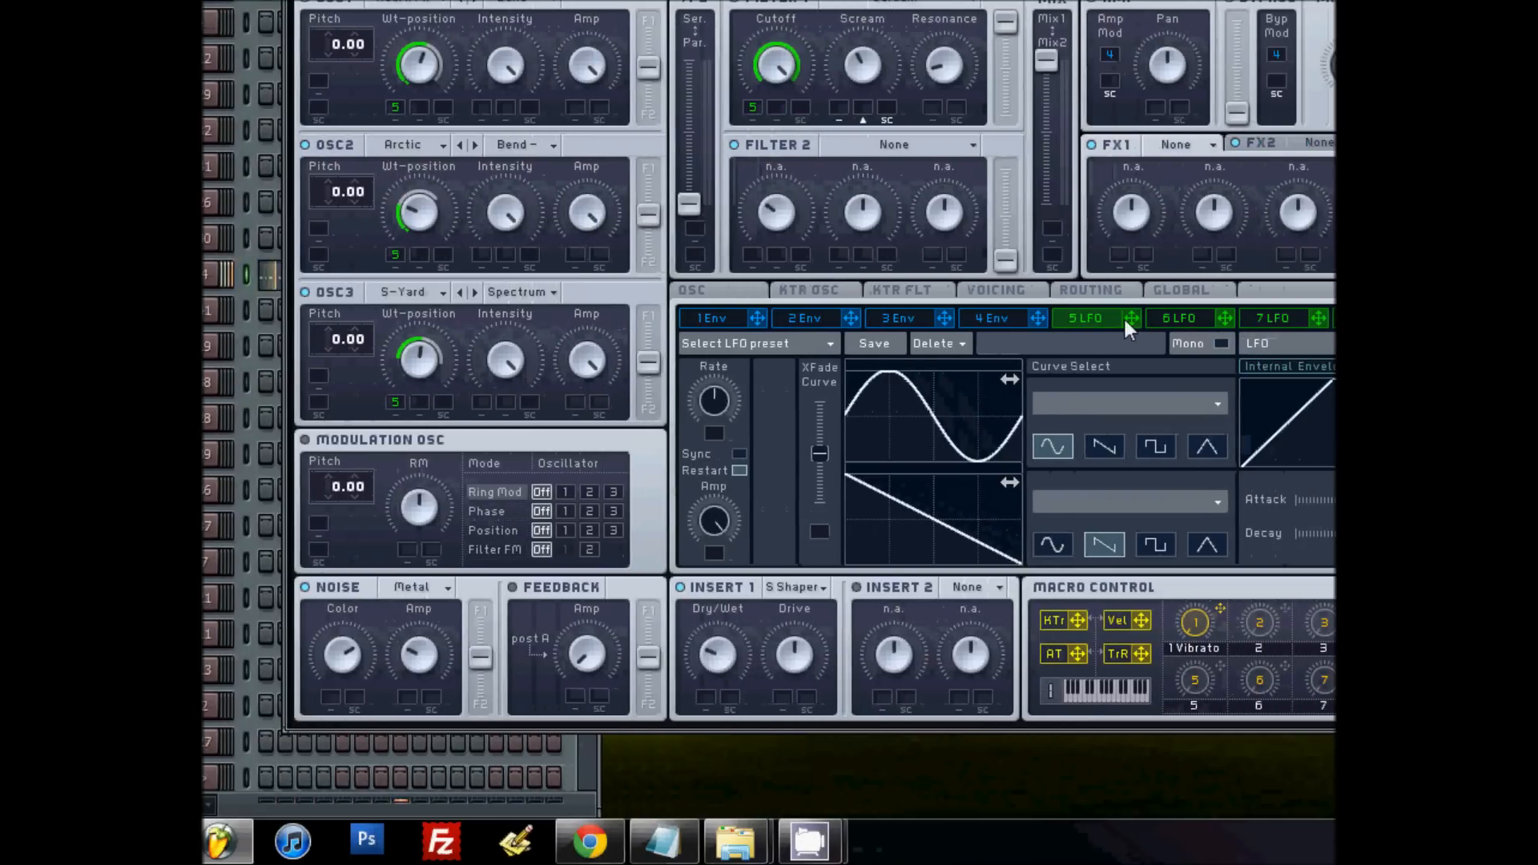
Step: Modulate Insert 1's Drive with LFO 5 and raise the LFO's Rate slightly above the middle
left_click_drag(1250, 318, 901, 684)
left_click_drag(783, 692, 781, 698)
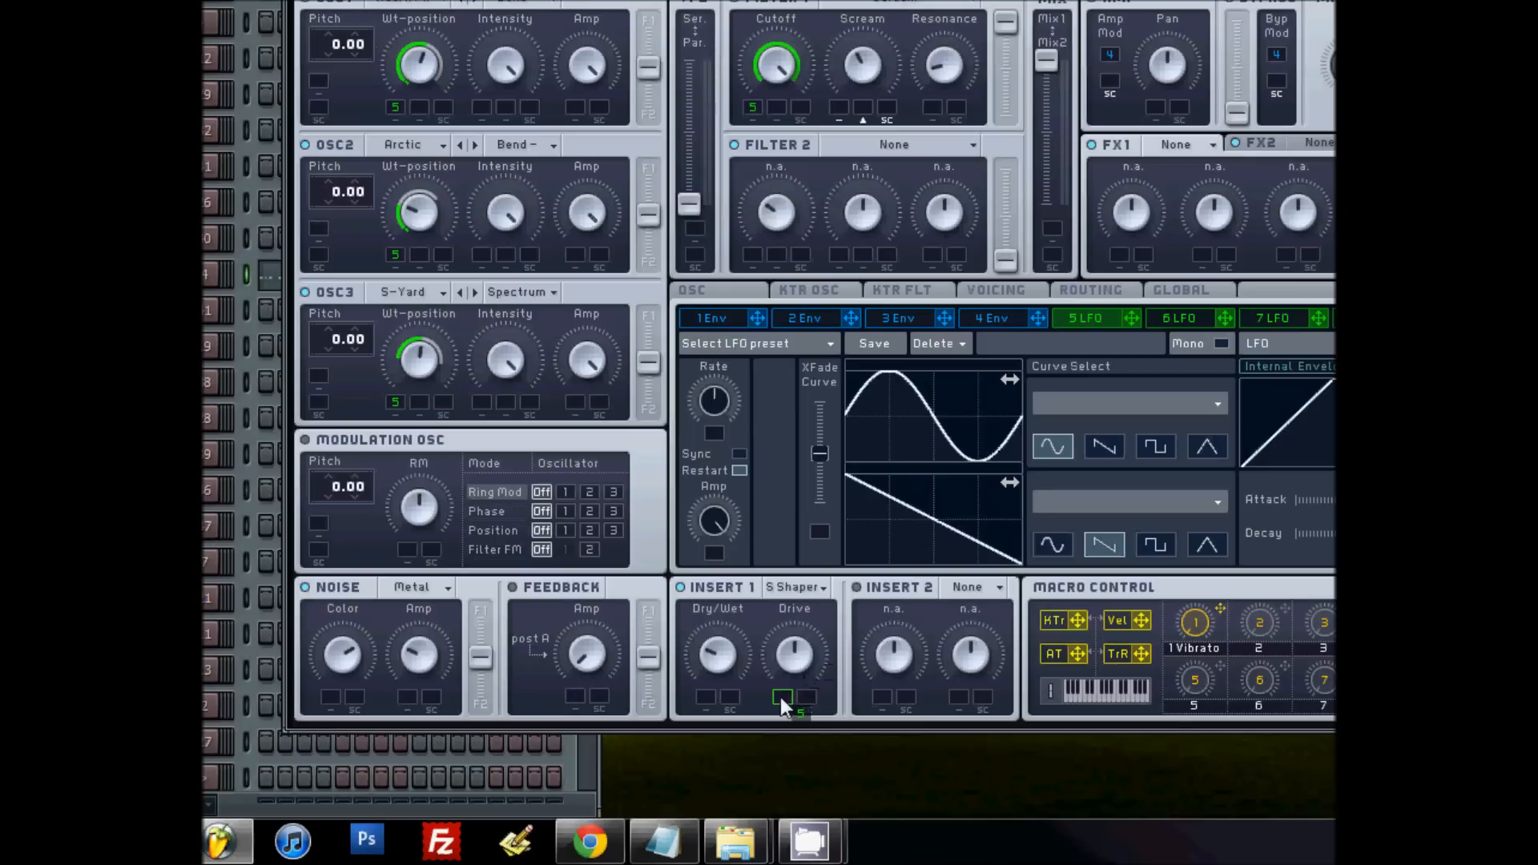
left_click_drag(780, 694, 780, 801)
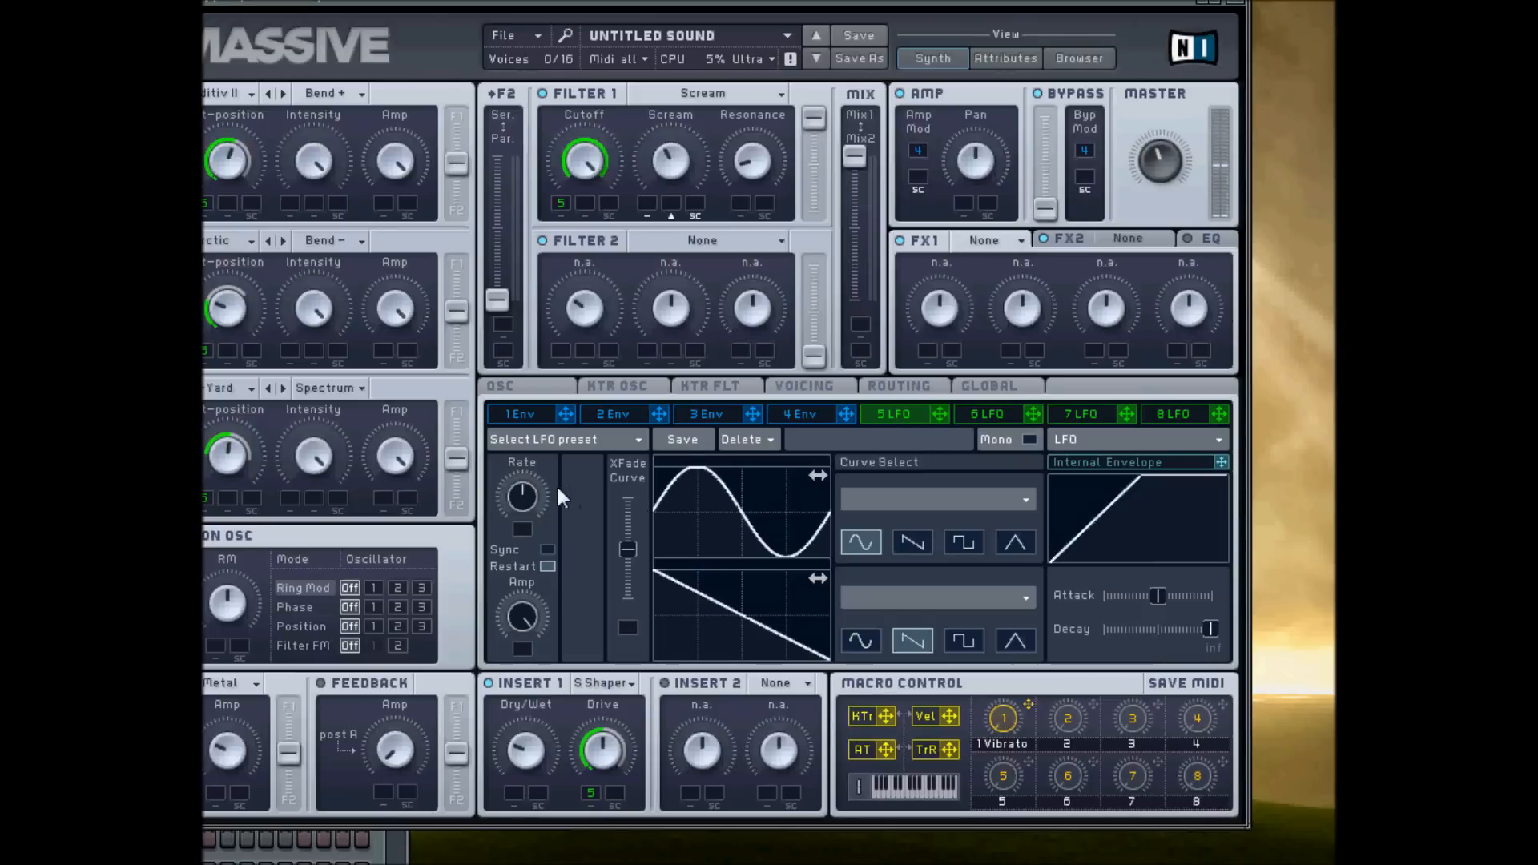
left_click_drag(522, 497, 521, 455)
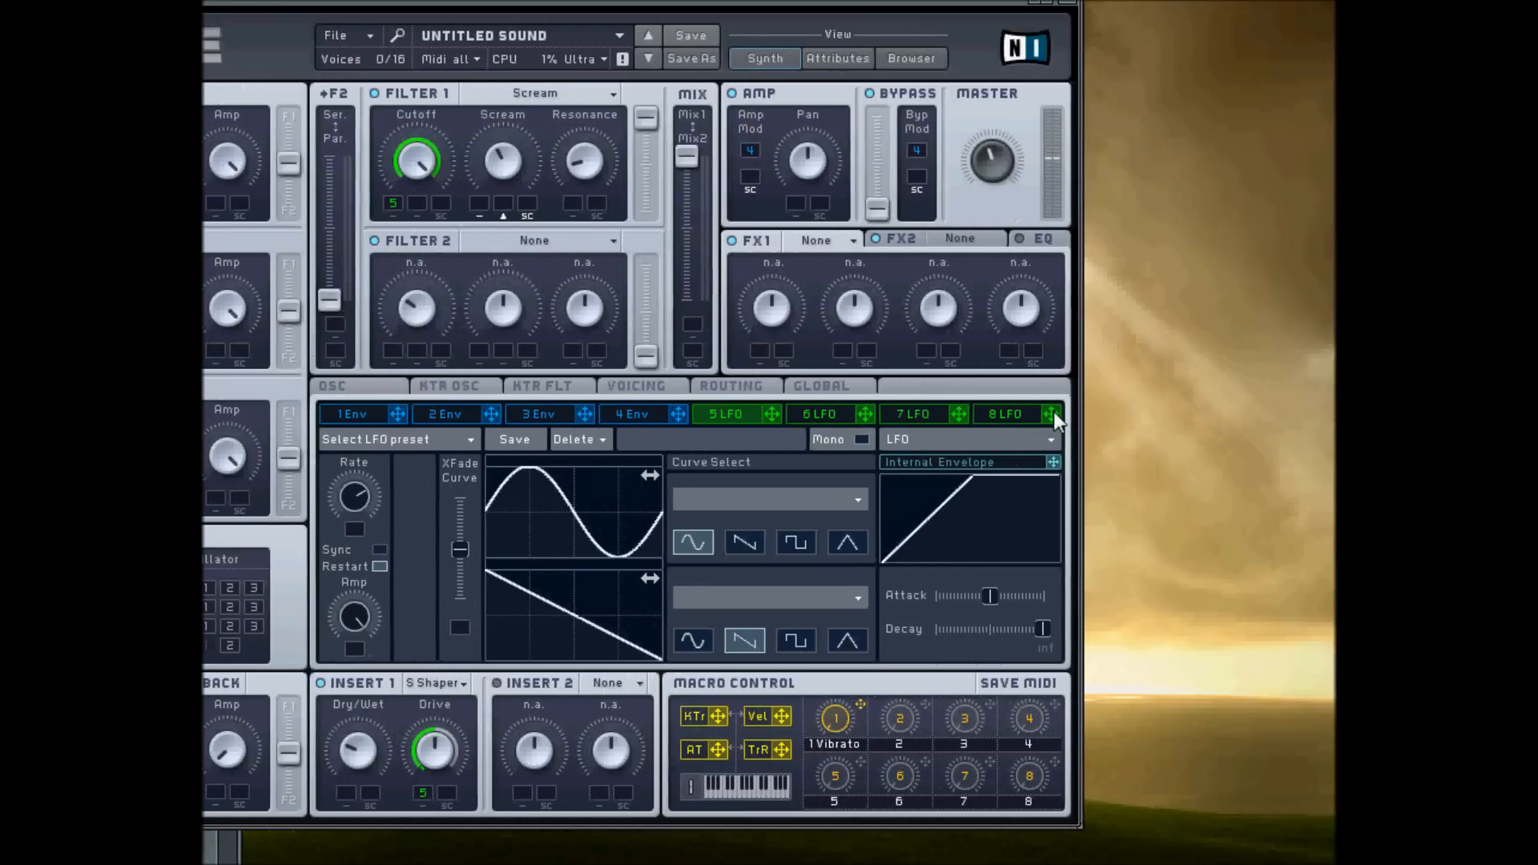
Step: Modulate LFO 5's Rate with LFO 8 and shift LFO 5's sine curve so it starts at its lowest point
left_click_drag(1051, 414, 354, 530)
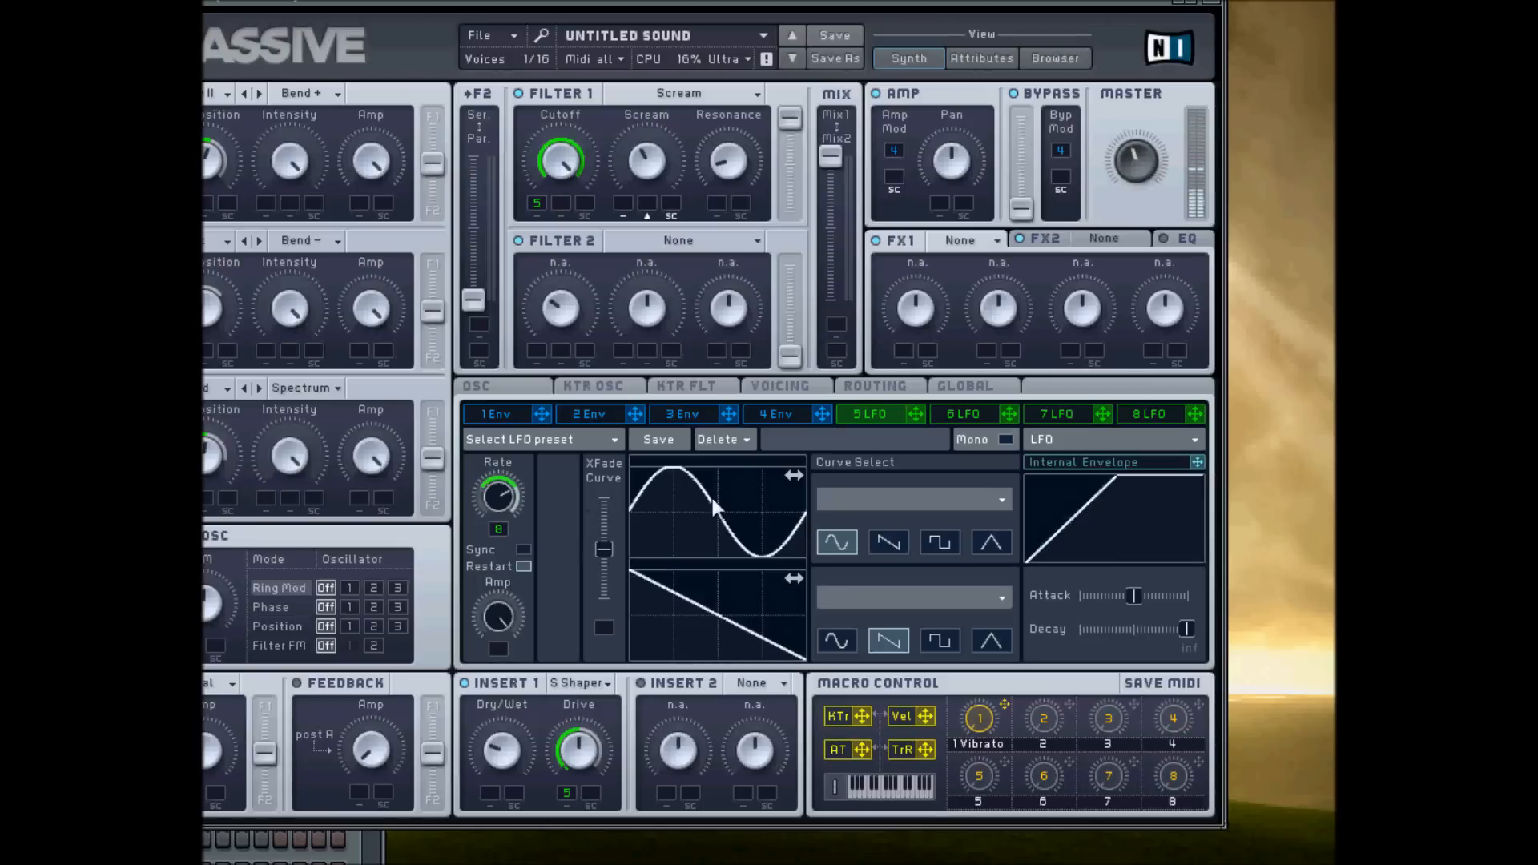
left_click_drag(670, 503, 716, 503)
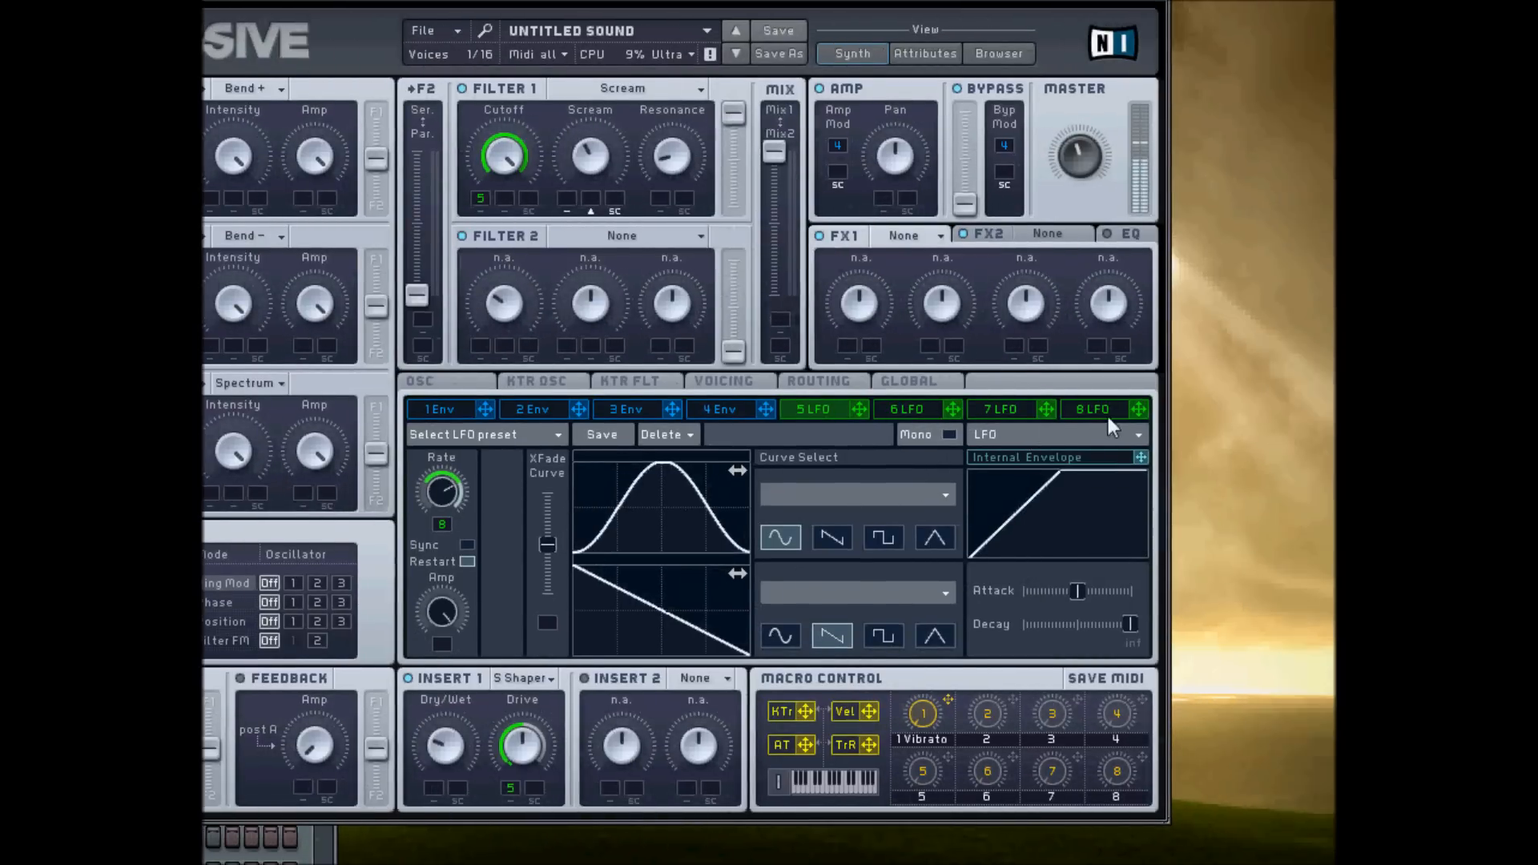
Step: Turn modulator 8 into a Stepper, synced to the tempo with a ratio of 1/12
left_click(1152, 408)
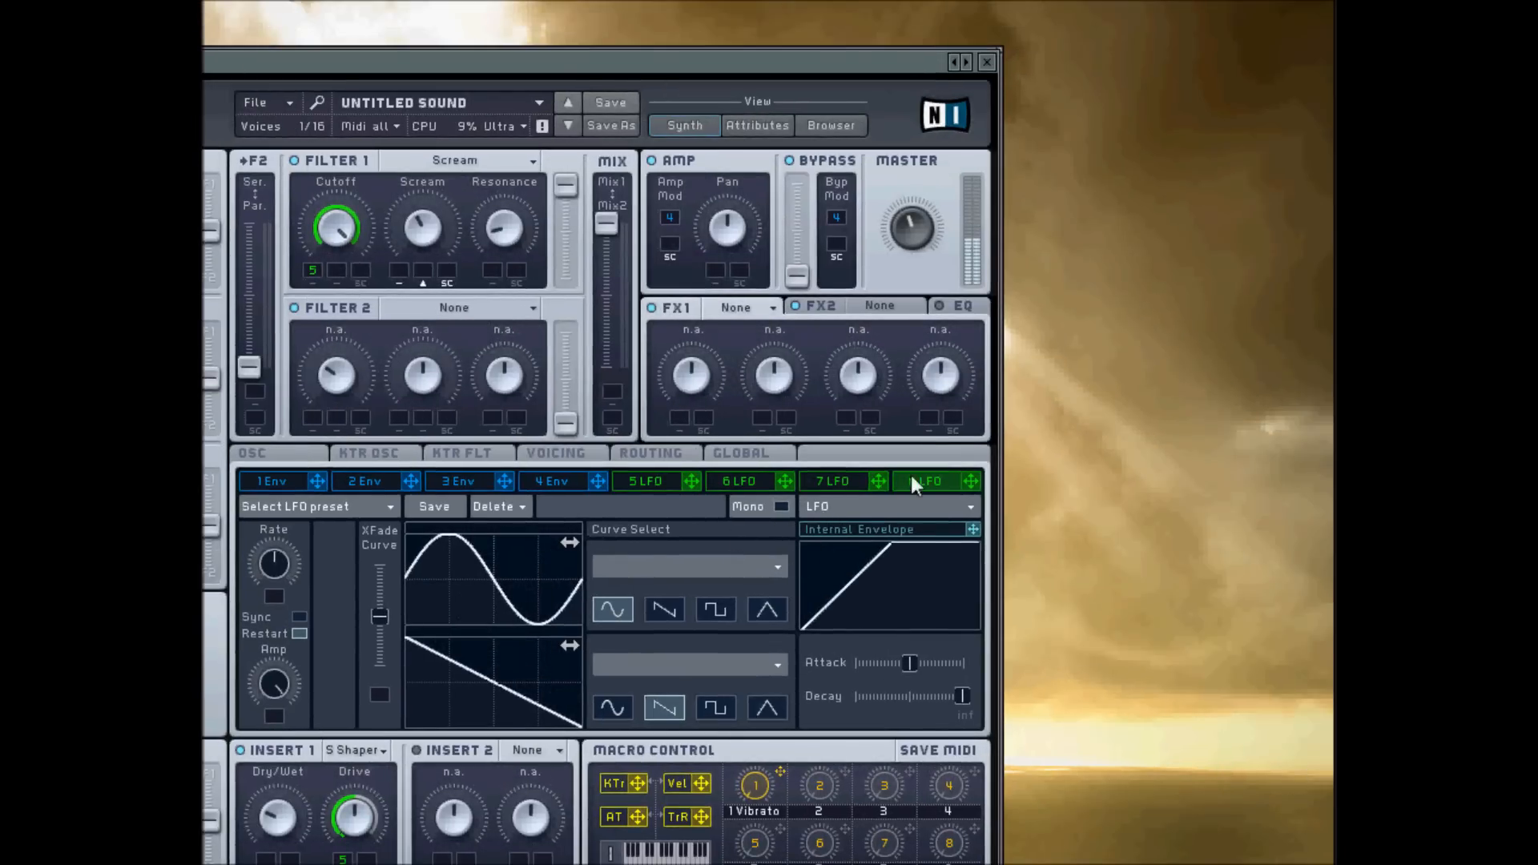
left_click(843, 506)
left_click(831, 534)
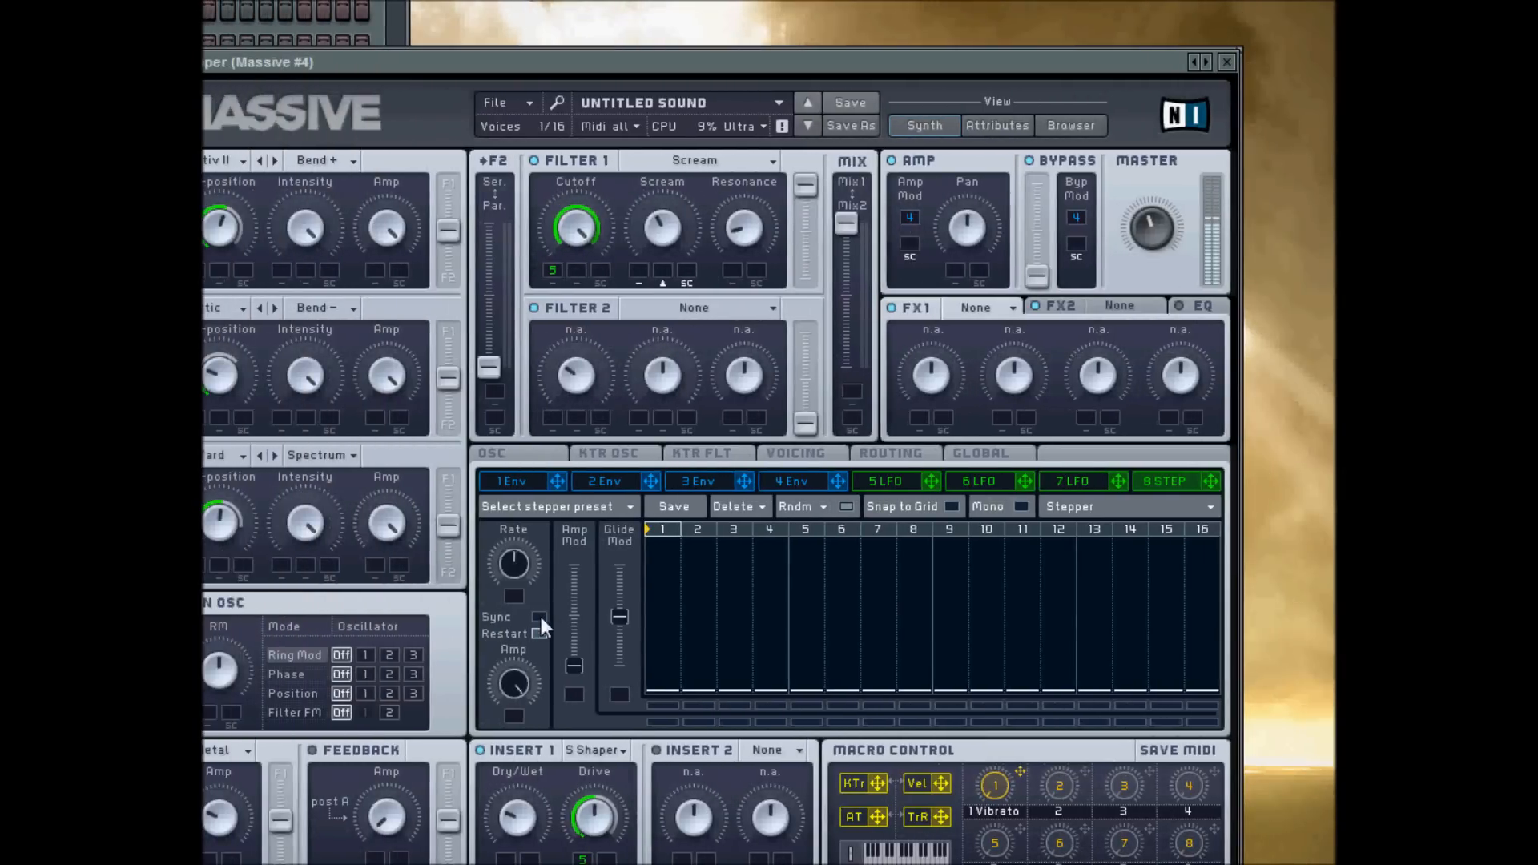
left_click(540, 616)
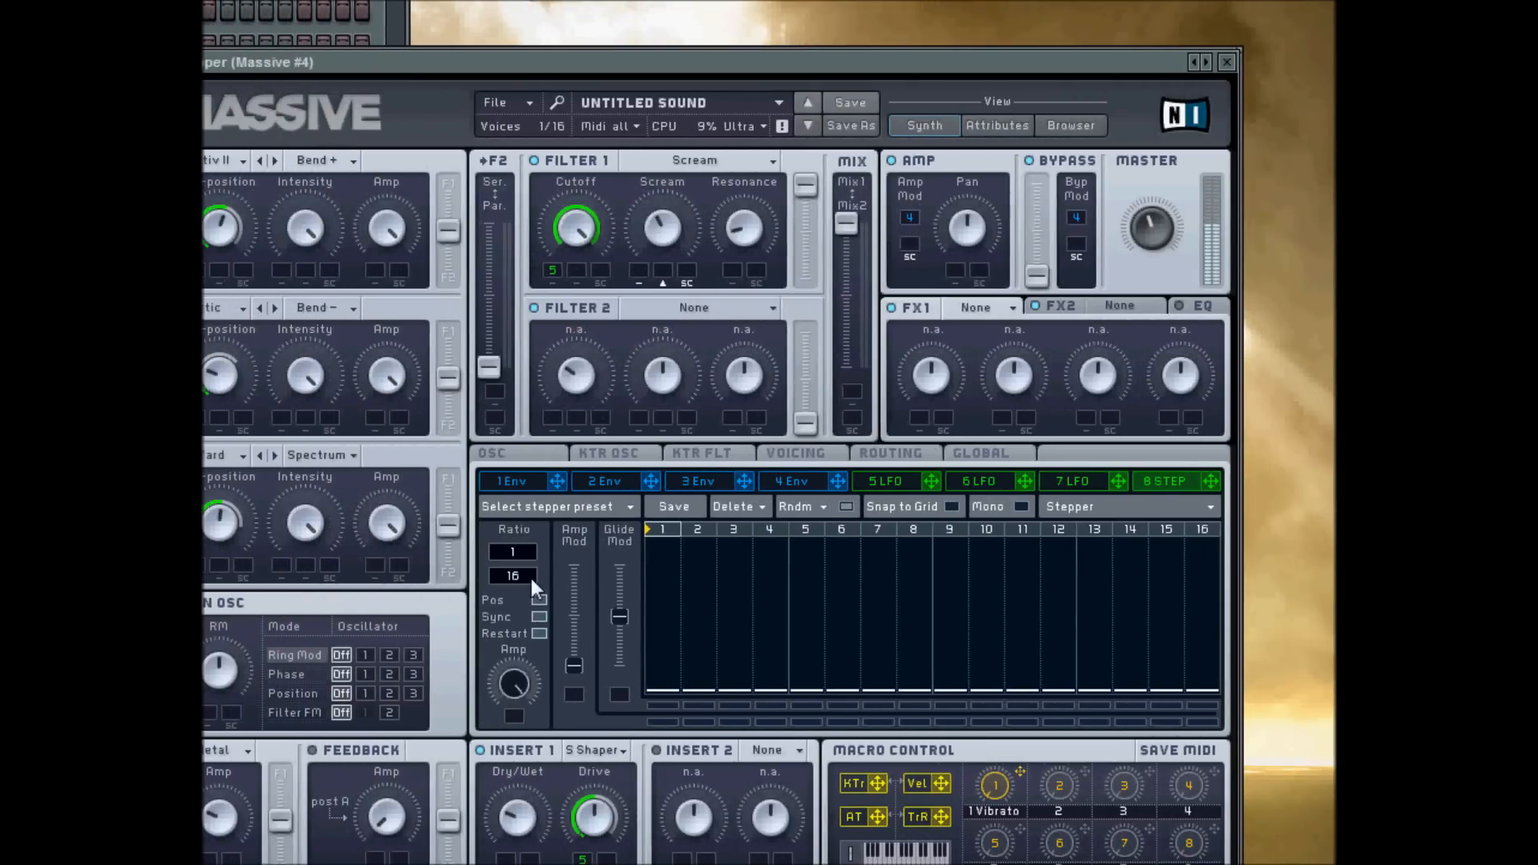
left_click_drag(524, 574, 516, 578)
Step: Draw repeating descending levels over stepper steps 1 to 11 and set steps 12 to 16 to one even medium level
left_click(660, 585)
left_click(694, 617)
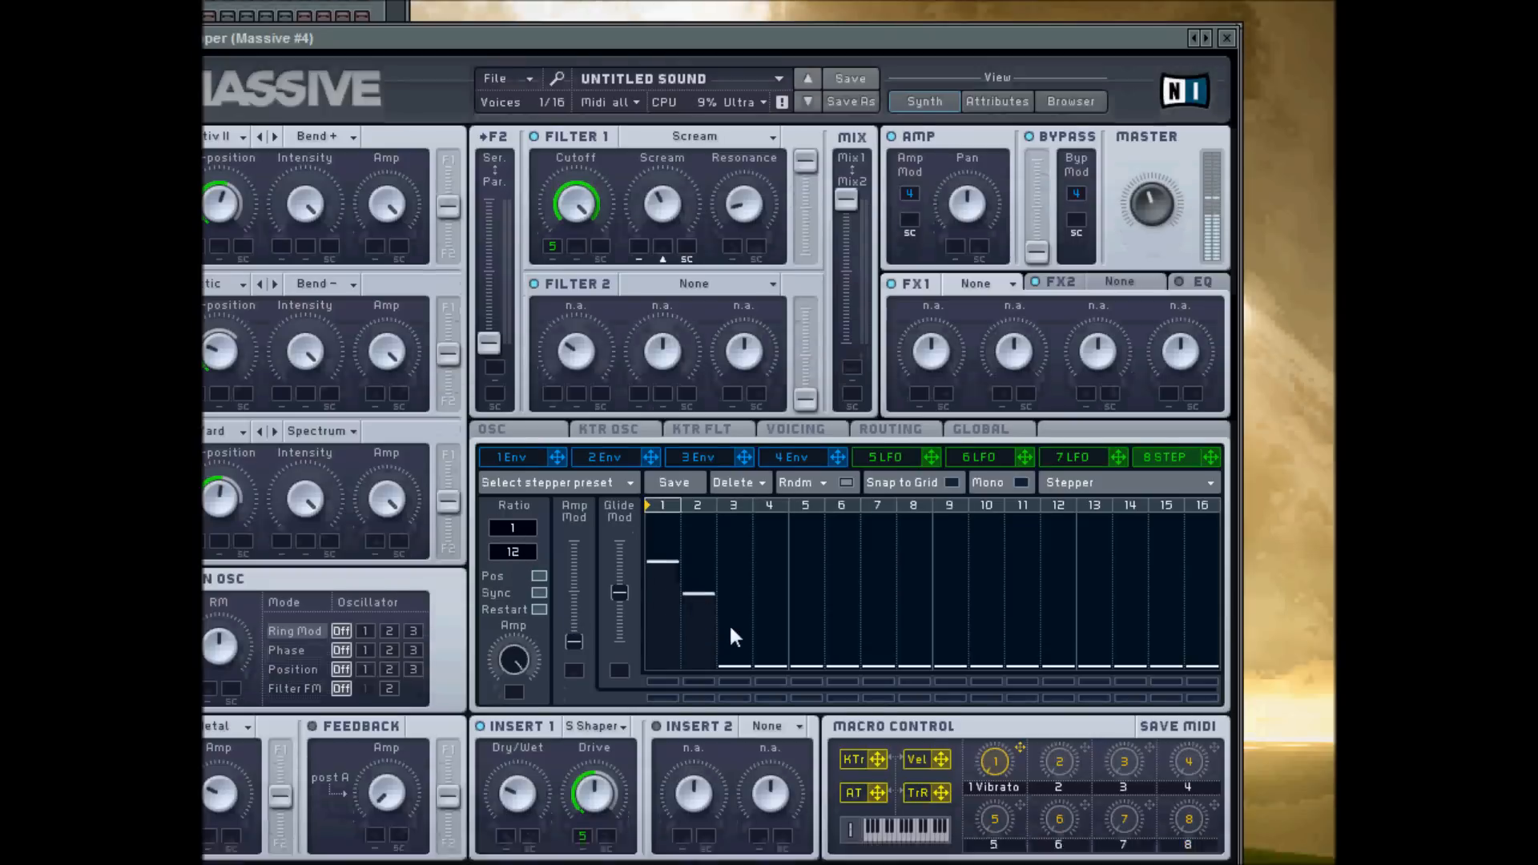
left_click_drag(728, 647, 762, 650)
left_click(805, 566)
left_click(840, 597)
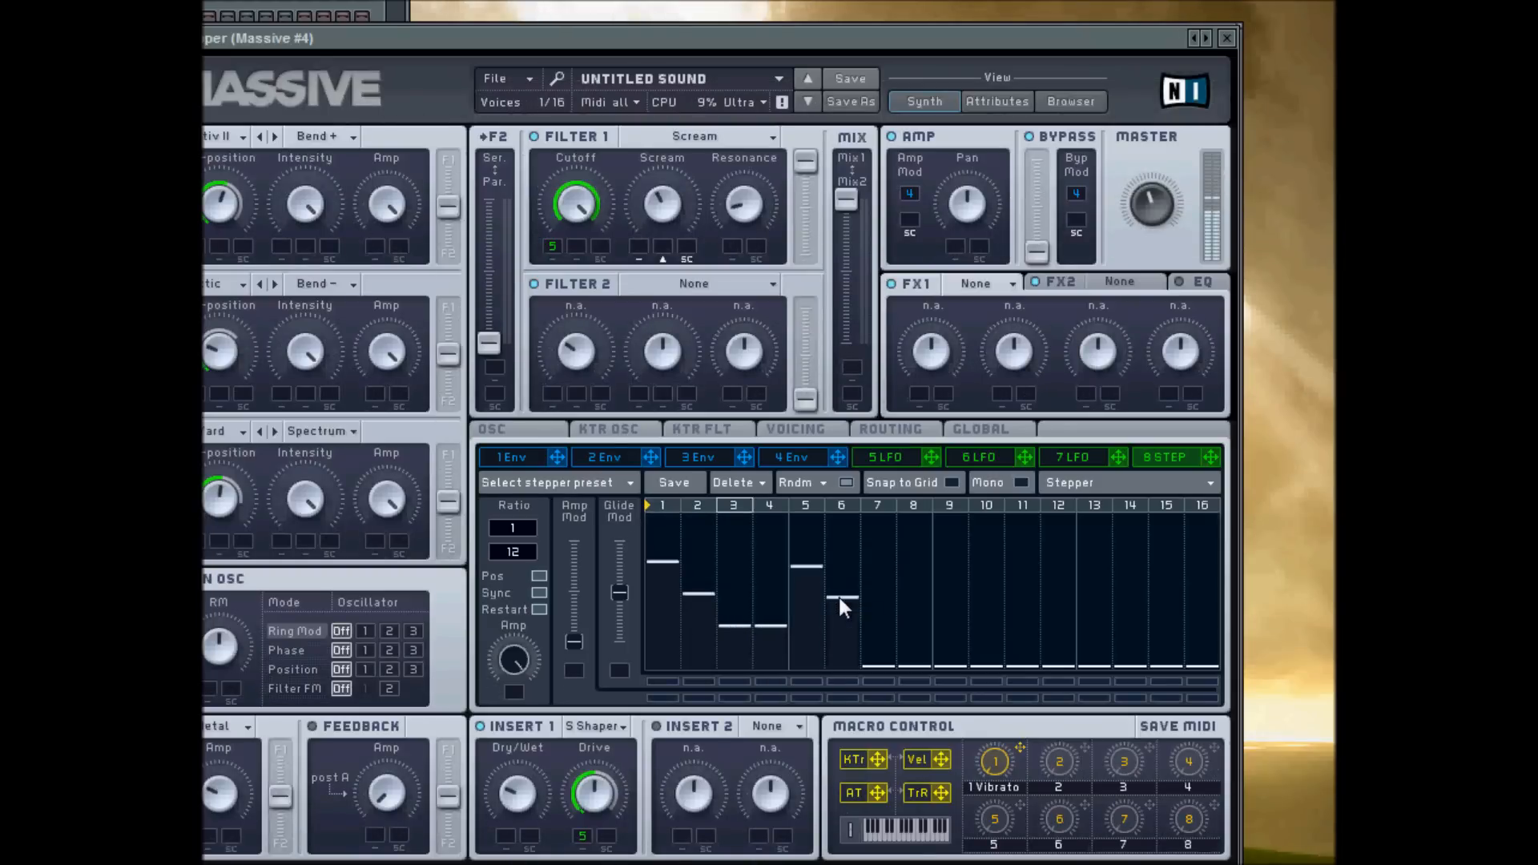
left_click(873, 622)
left_click(914, 562)
left_click(949, 591)
left_click(986, 623)
left_click(1022, 624)
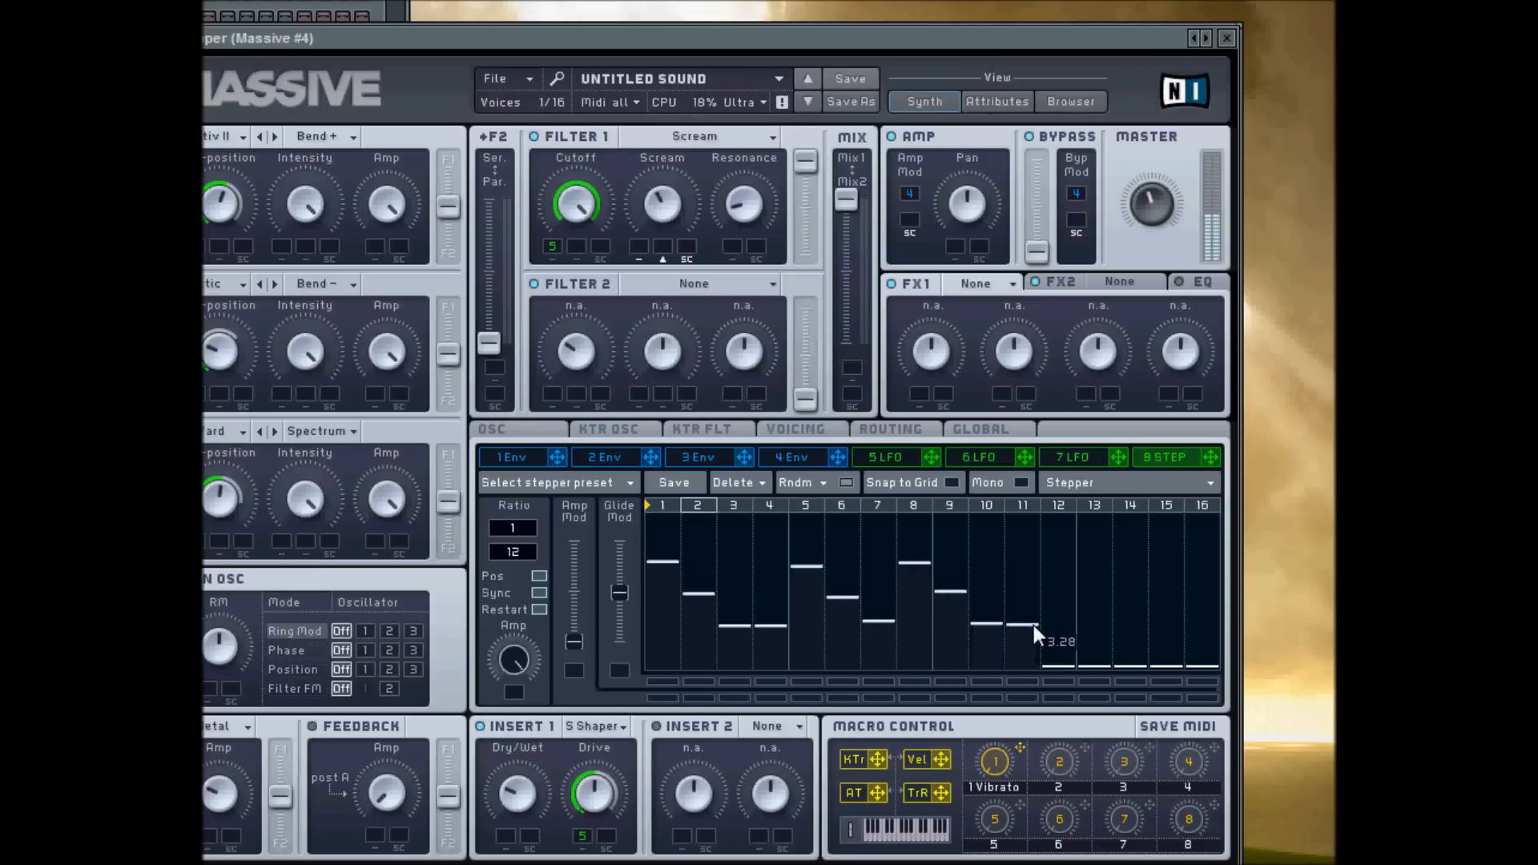
left_click_drag(1057, 586, 1214, 584)
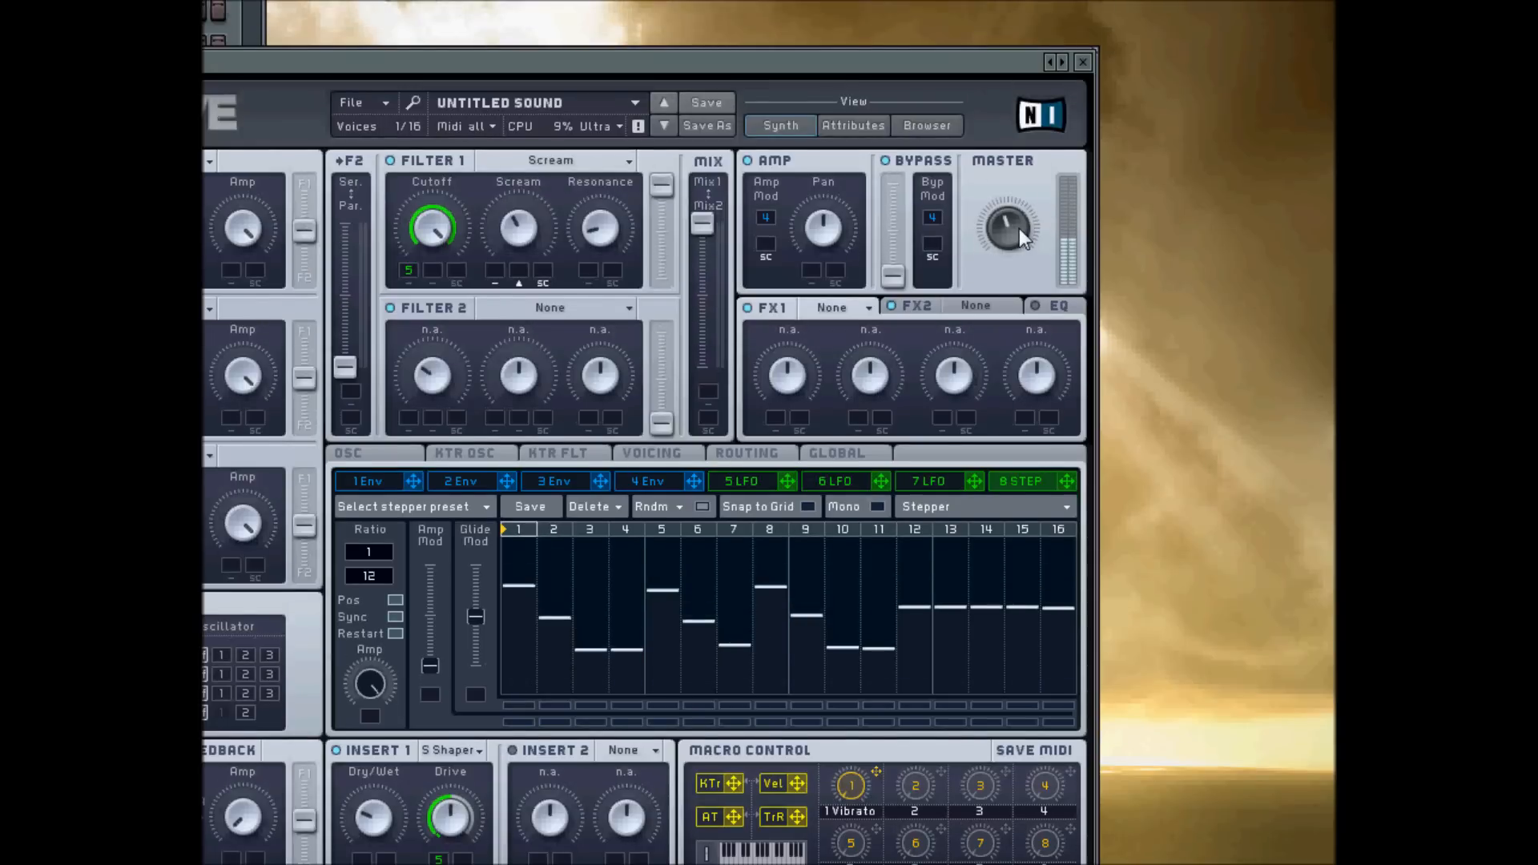
Step: Raise the synth's Master volume to roughly three quarters
left_click_drag(1019, 229, 1015, 149)
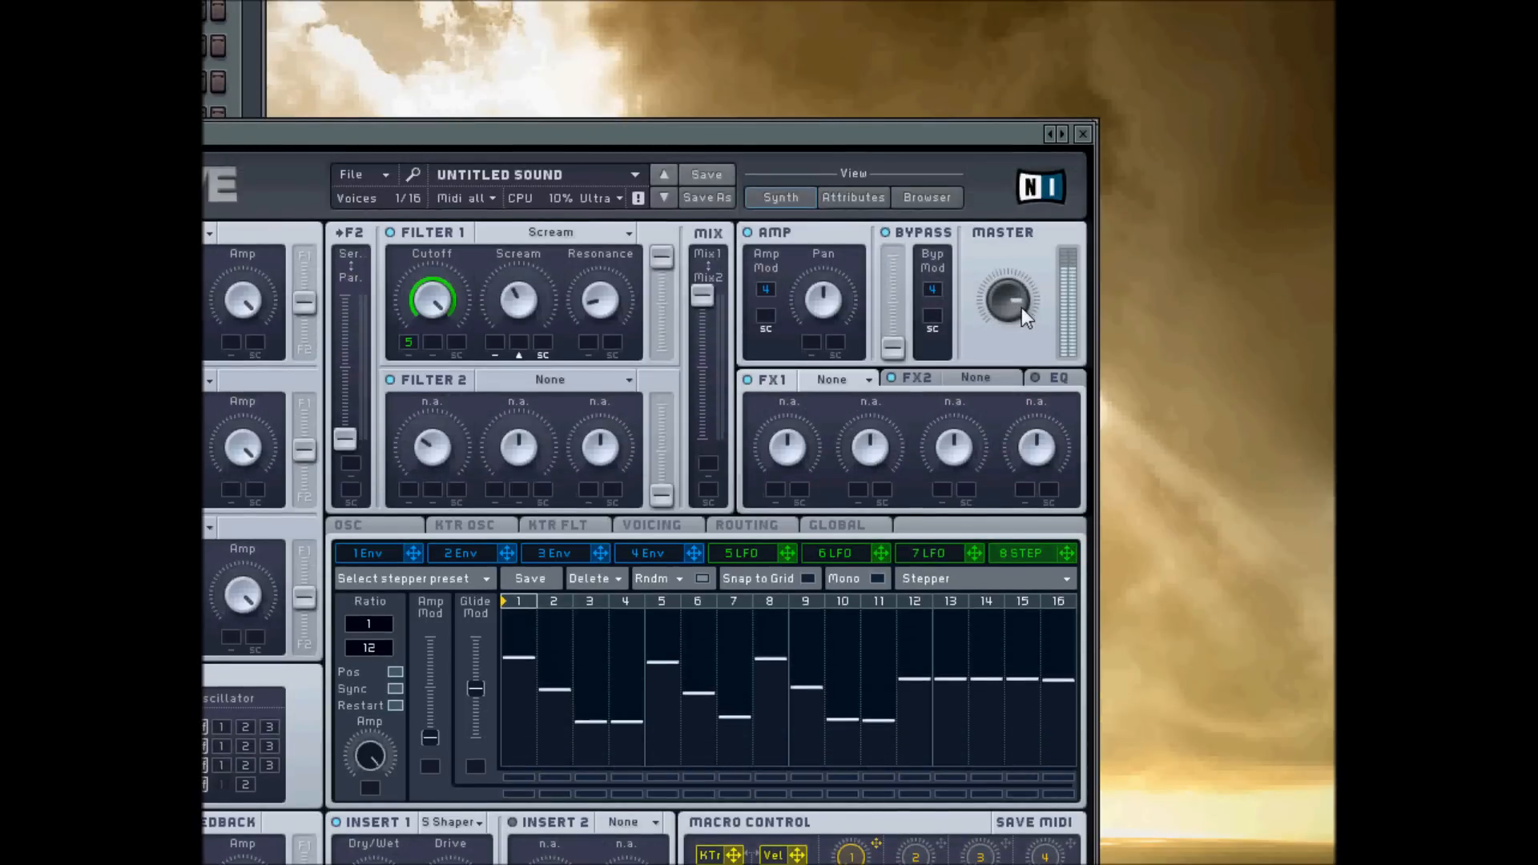
left_click_drag(1014, 299, 1009, 324)
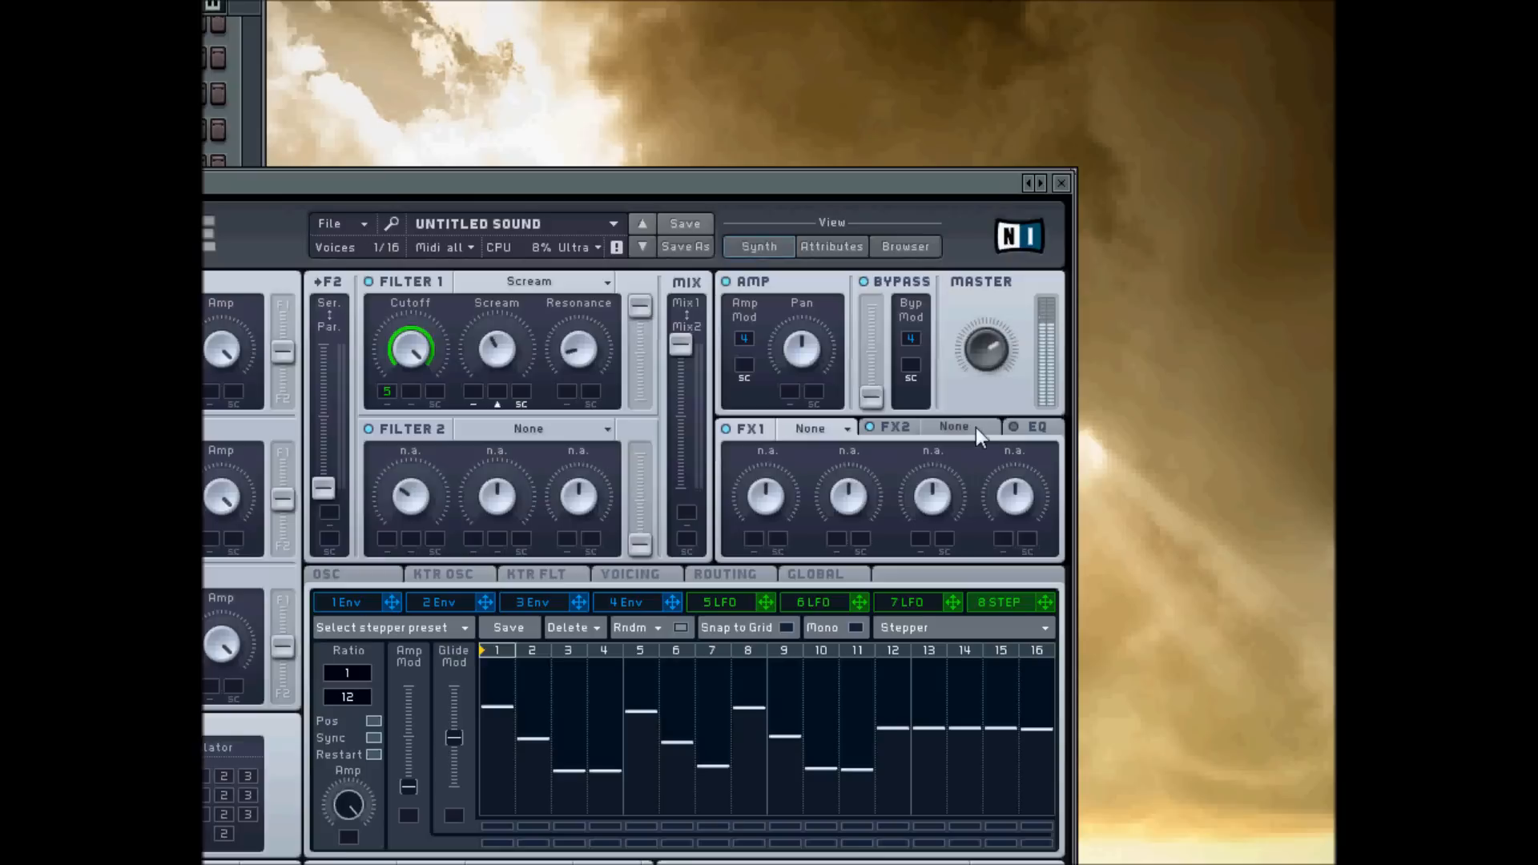
Step: Set FX1 to Chorus and lower its Depth, Offset, Rate and Dry/Wet below the middle
left_click(825, 430)
left_click(823, 433)
left_click(823, 427)
left_click(825, 527)
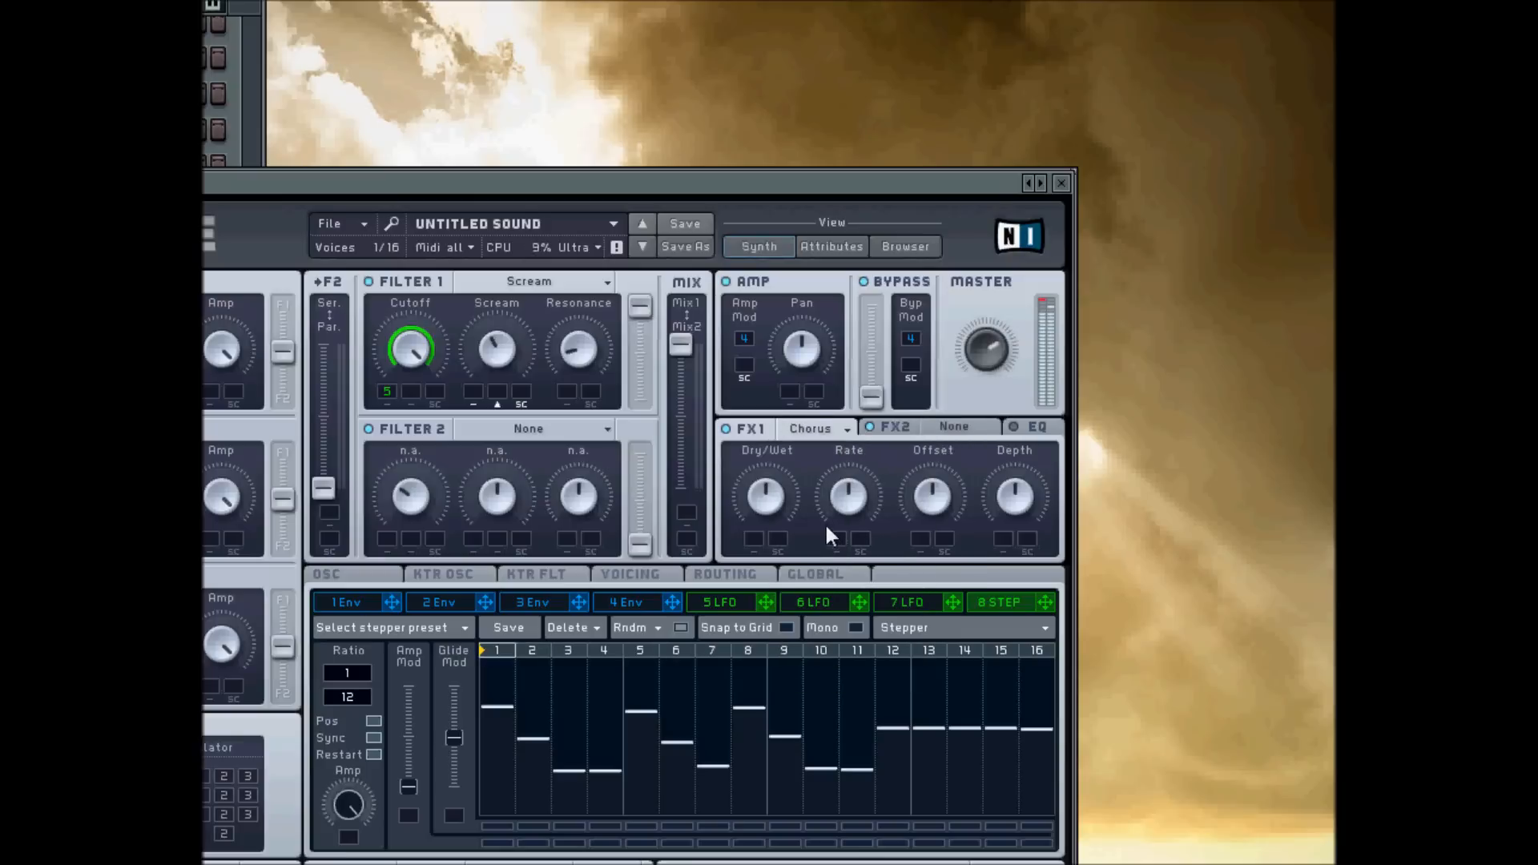
left_click_drag(1019, 493, 1008, 577)
left_click_drag(936, 572, 935, 592)
left_click_drag(836, 515, 844, 549)
left_click_drag(770, 506, 765, 535)
Step: Enable the EQ, raise its High Shelf well above the middle and lower the Low Shelf slightly
left_click(891, 428)
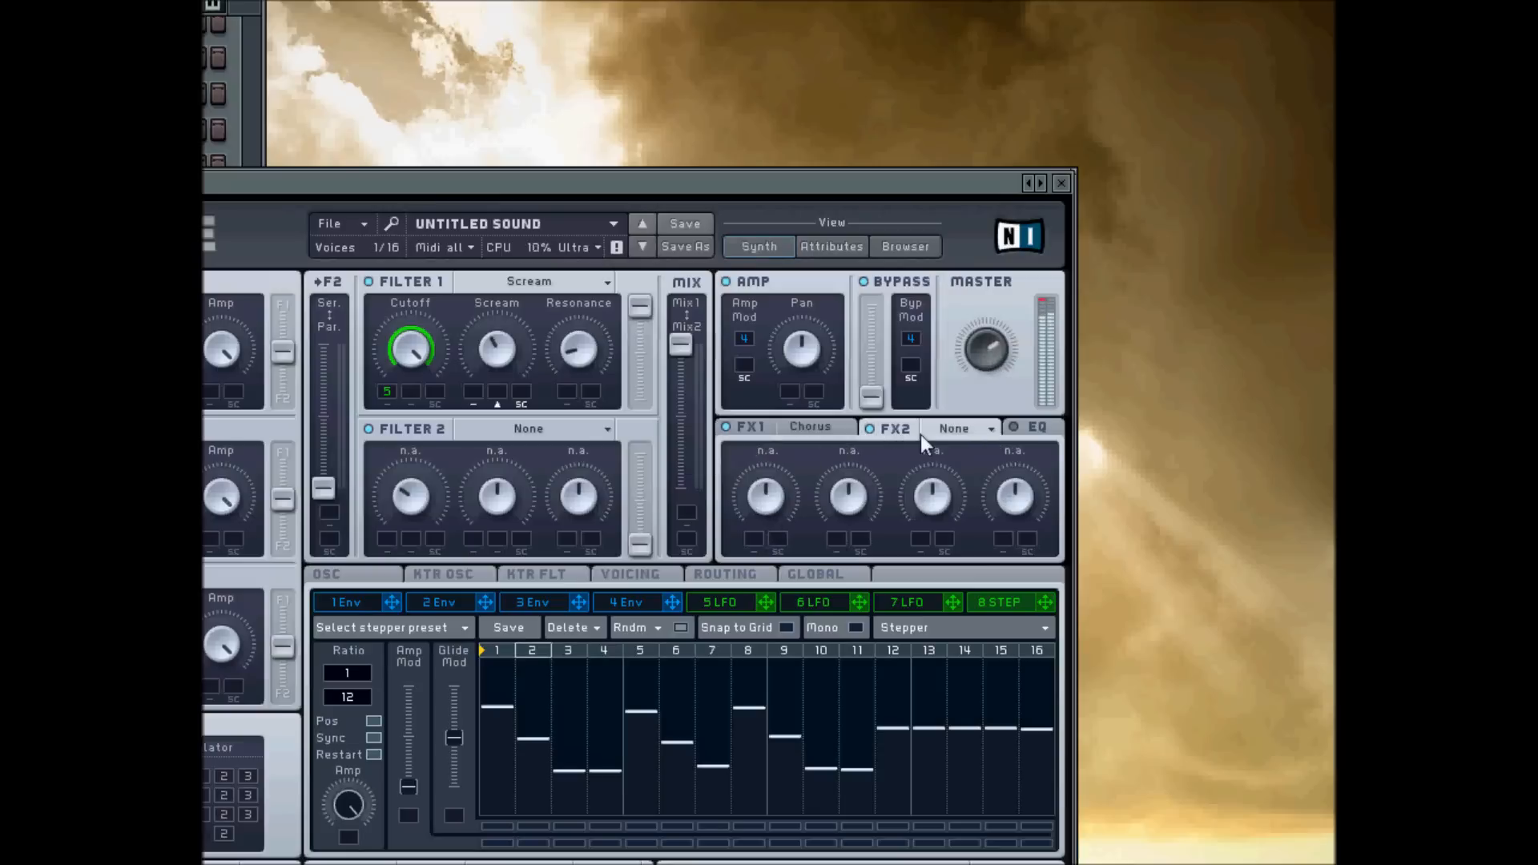
left_click(1040, 429)
left_click_drag(1031, 511, 1024, 445)
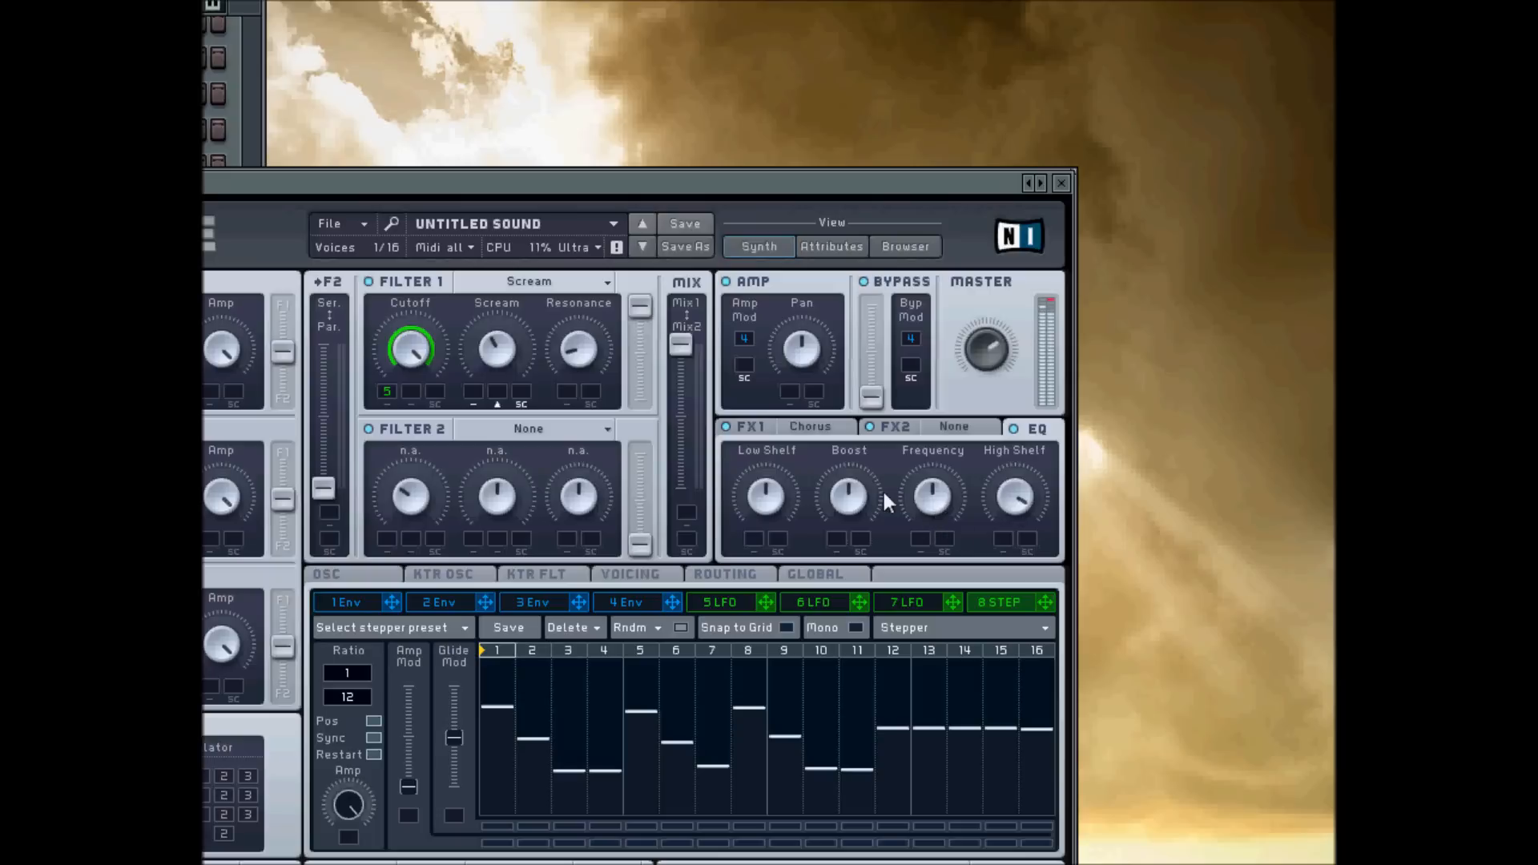
left_click_drag(780, 498, 772, 526)
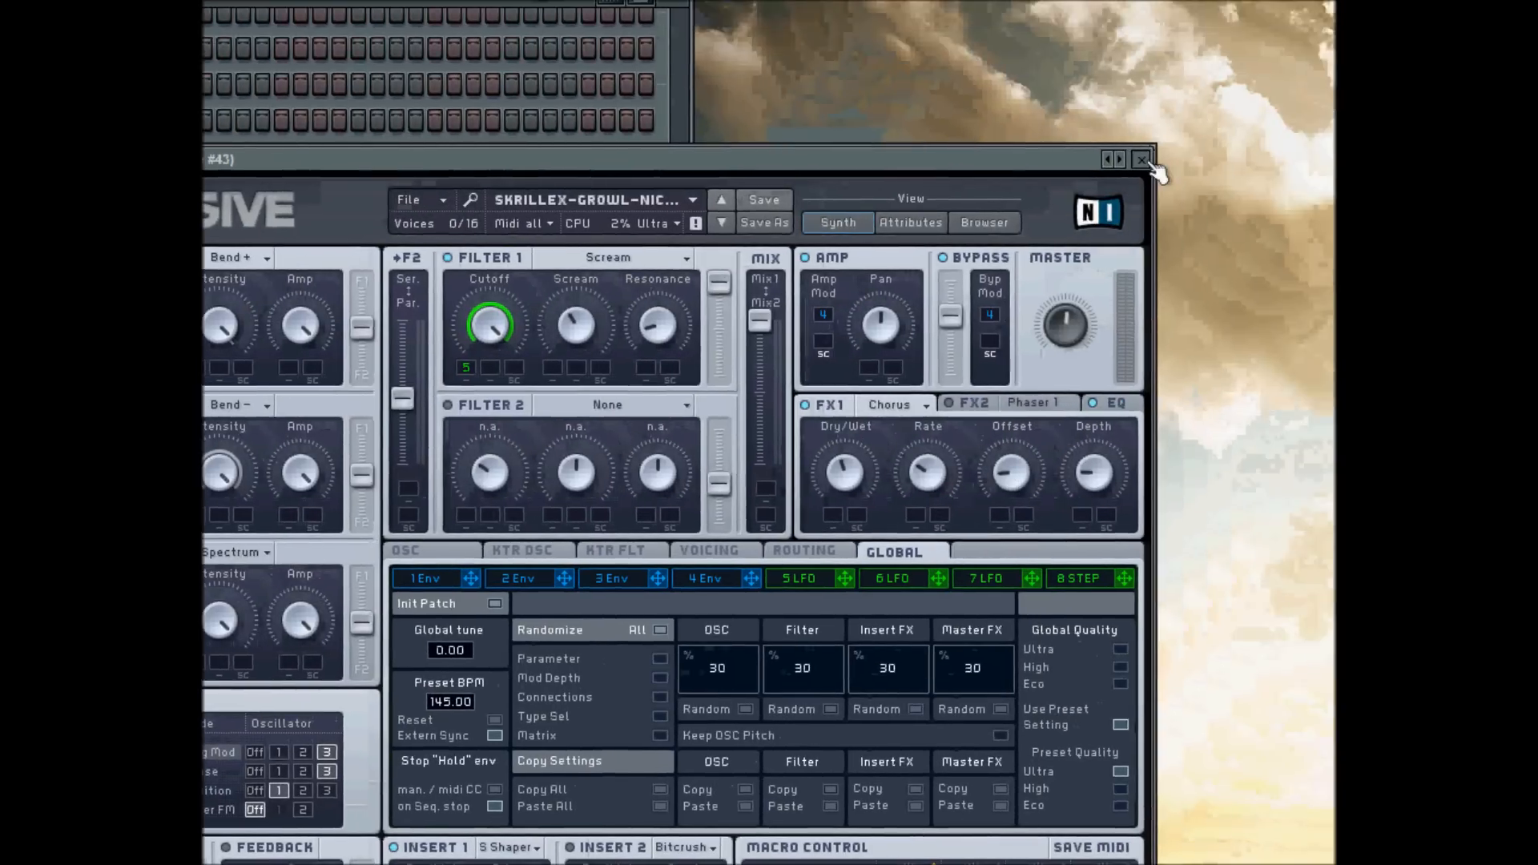
Step: Close the open synth window and reopen the Massive #43 instrument from the channel list
left_click(1308, 39)
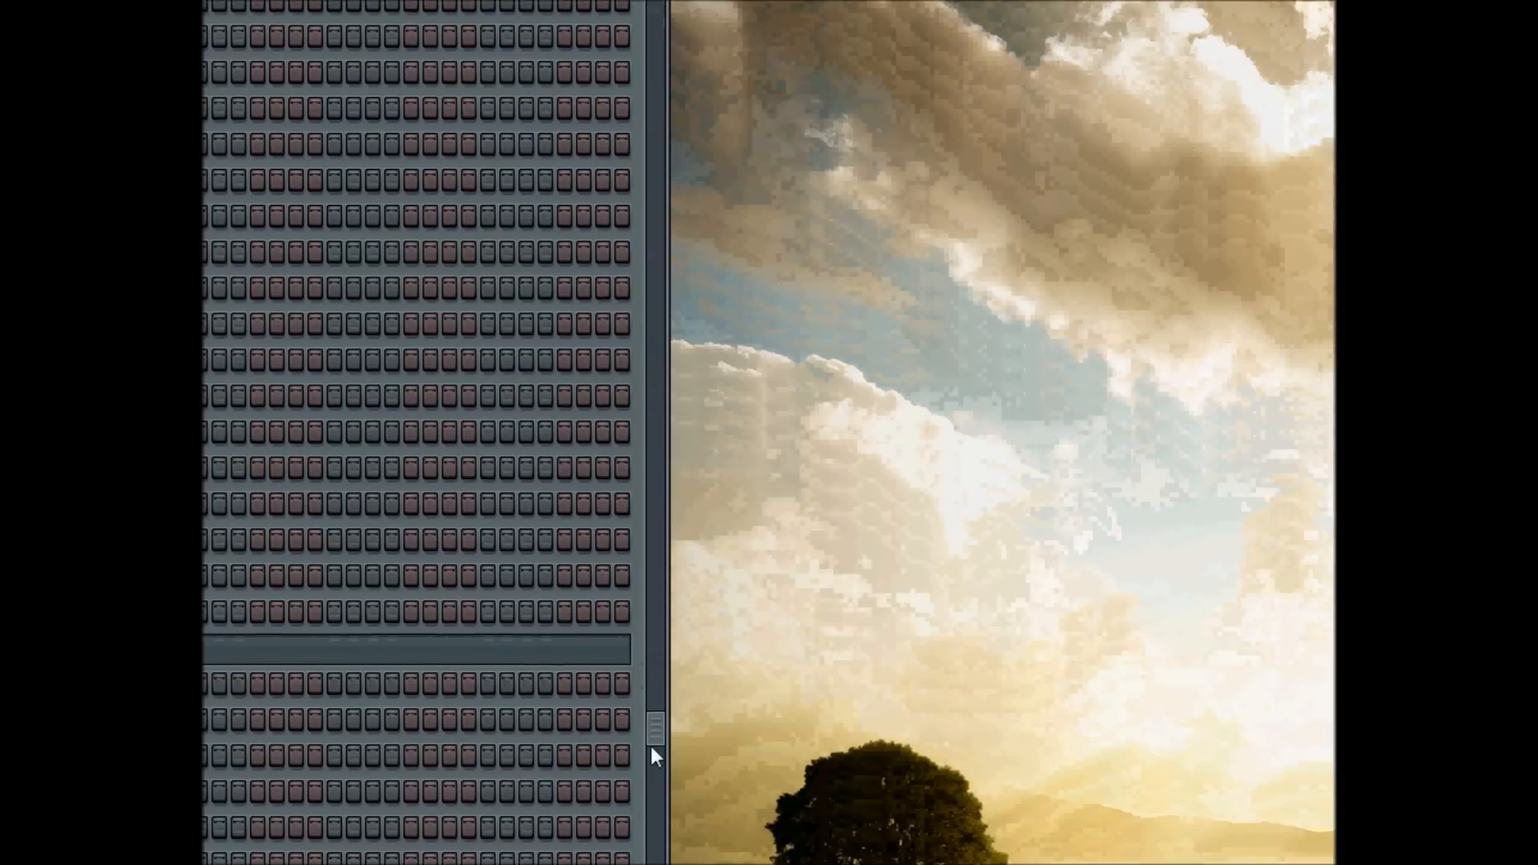
left_click_drag(652, 811, 655, 853)
left_click_drag(655, 686, 658, 658)
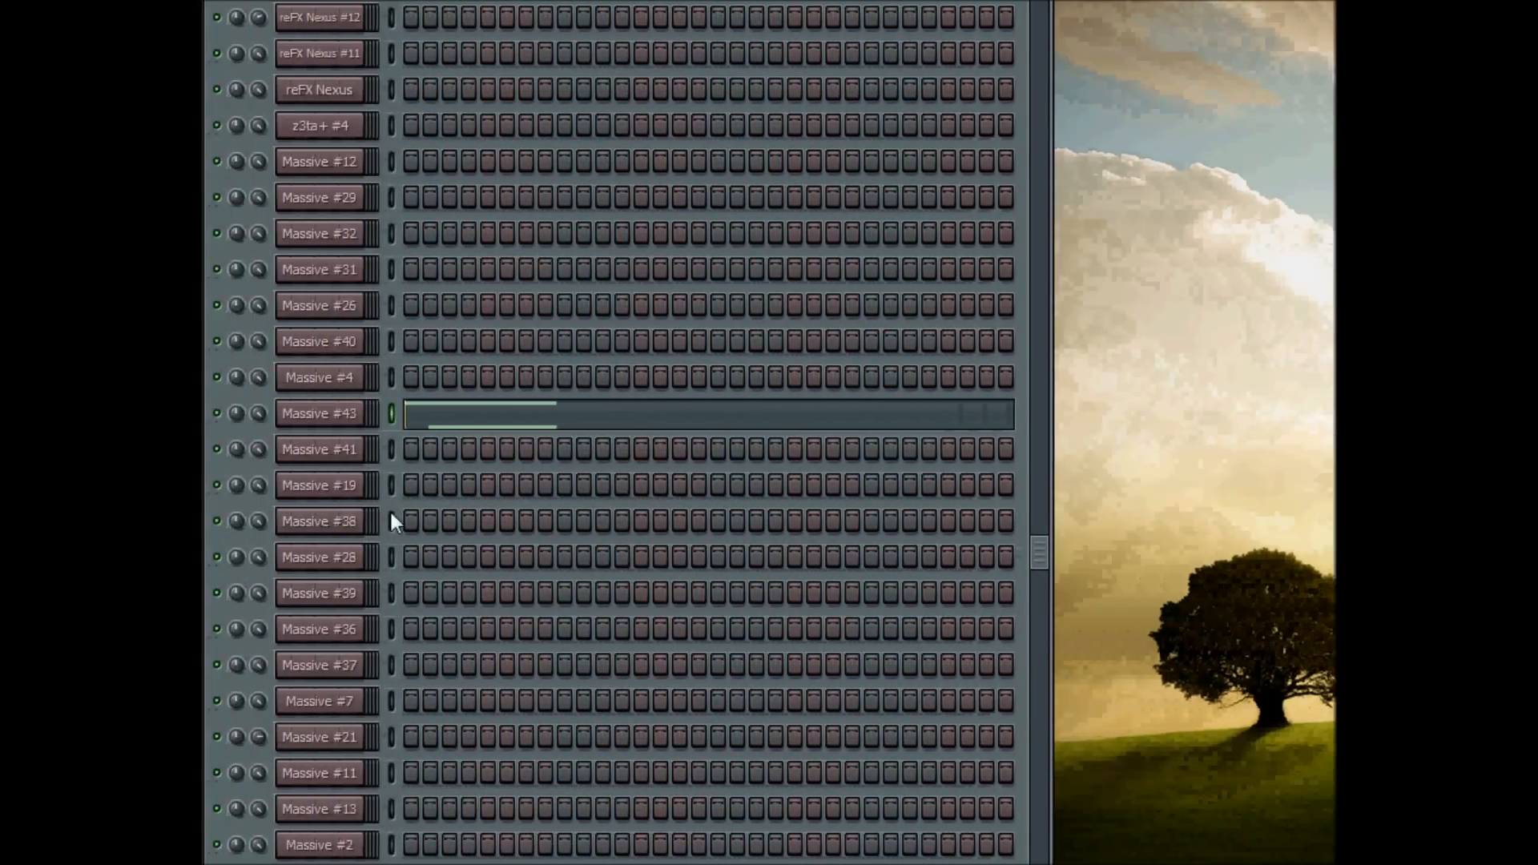
left_click(322, 416)
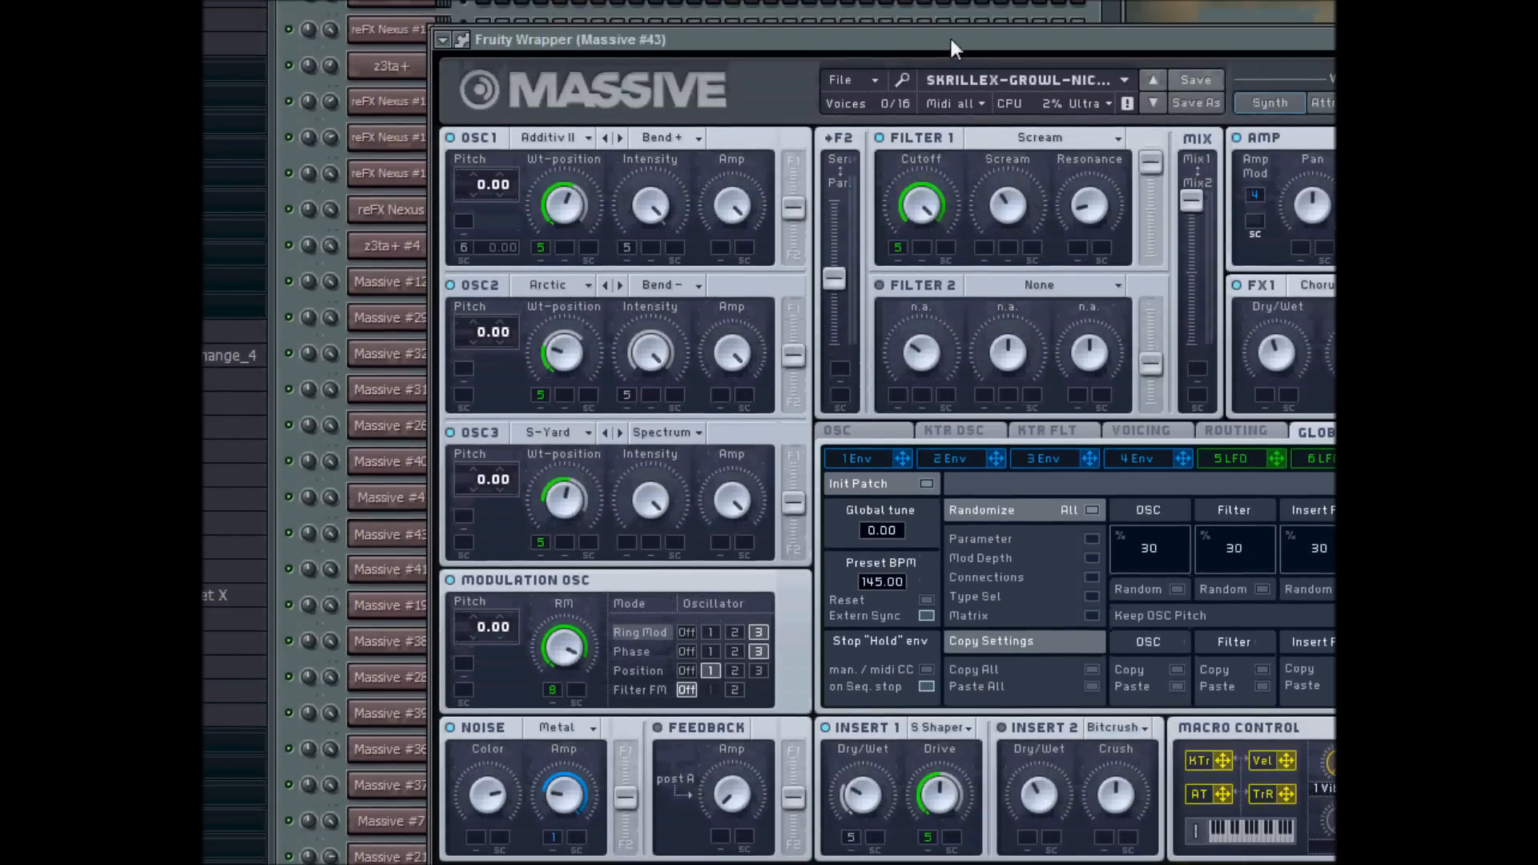
left_click_drag(950, 40, 949, 92)
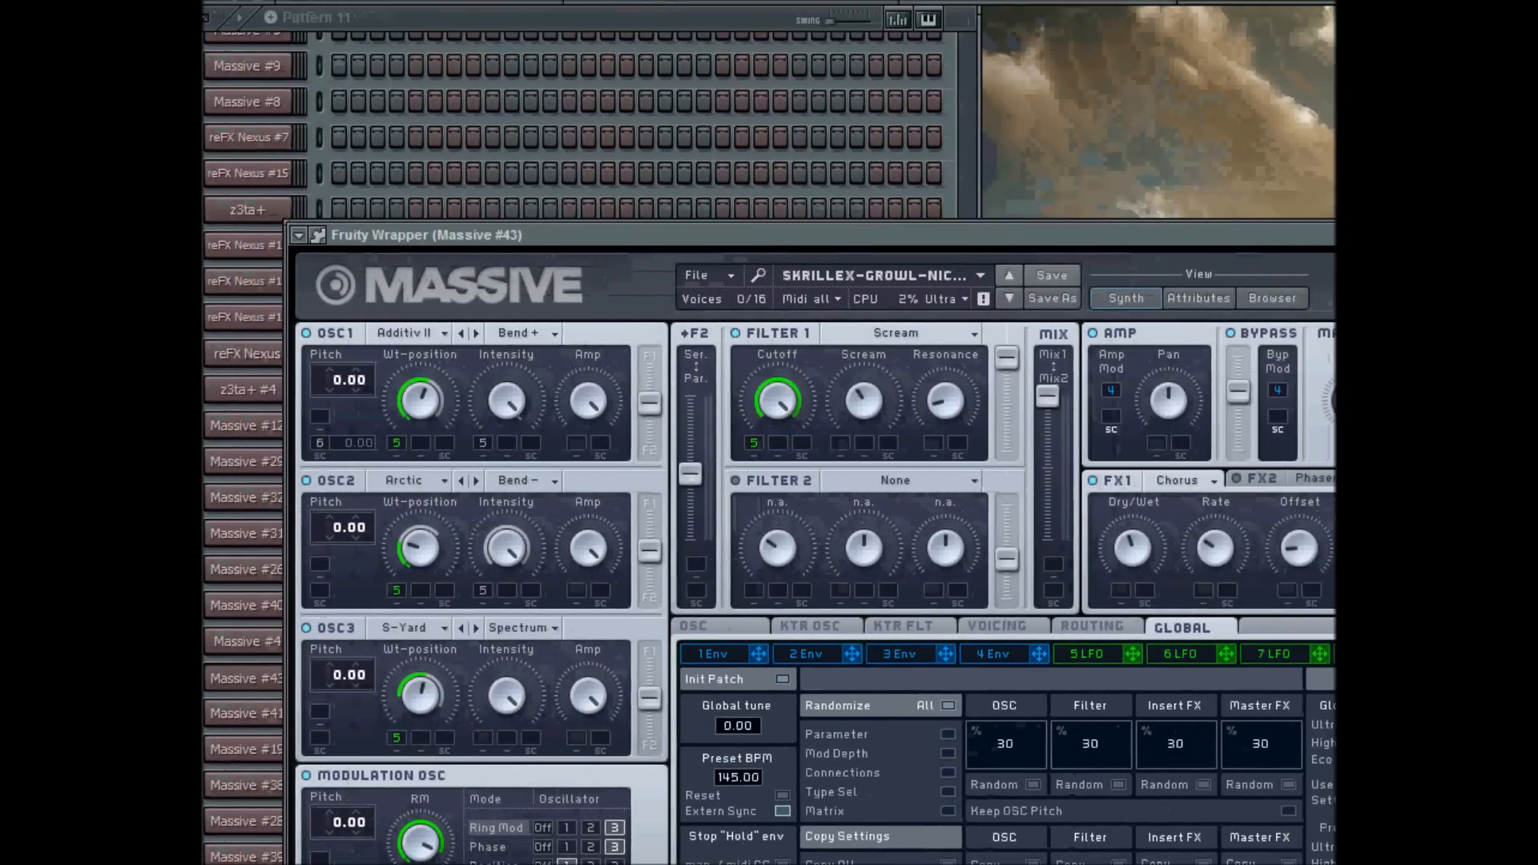
key("Escape")
left_click(642, 404)
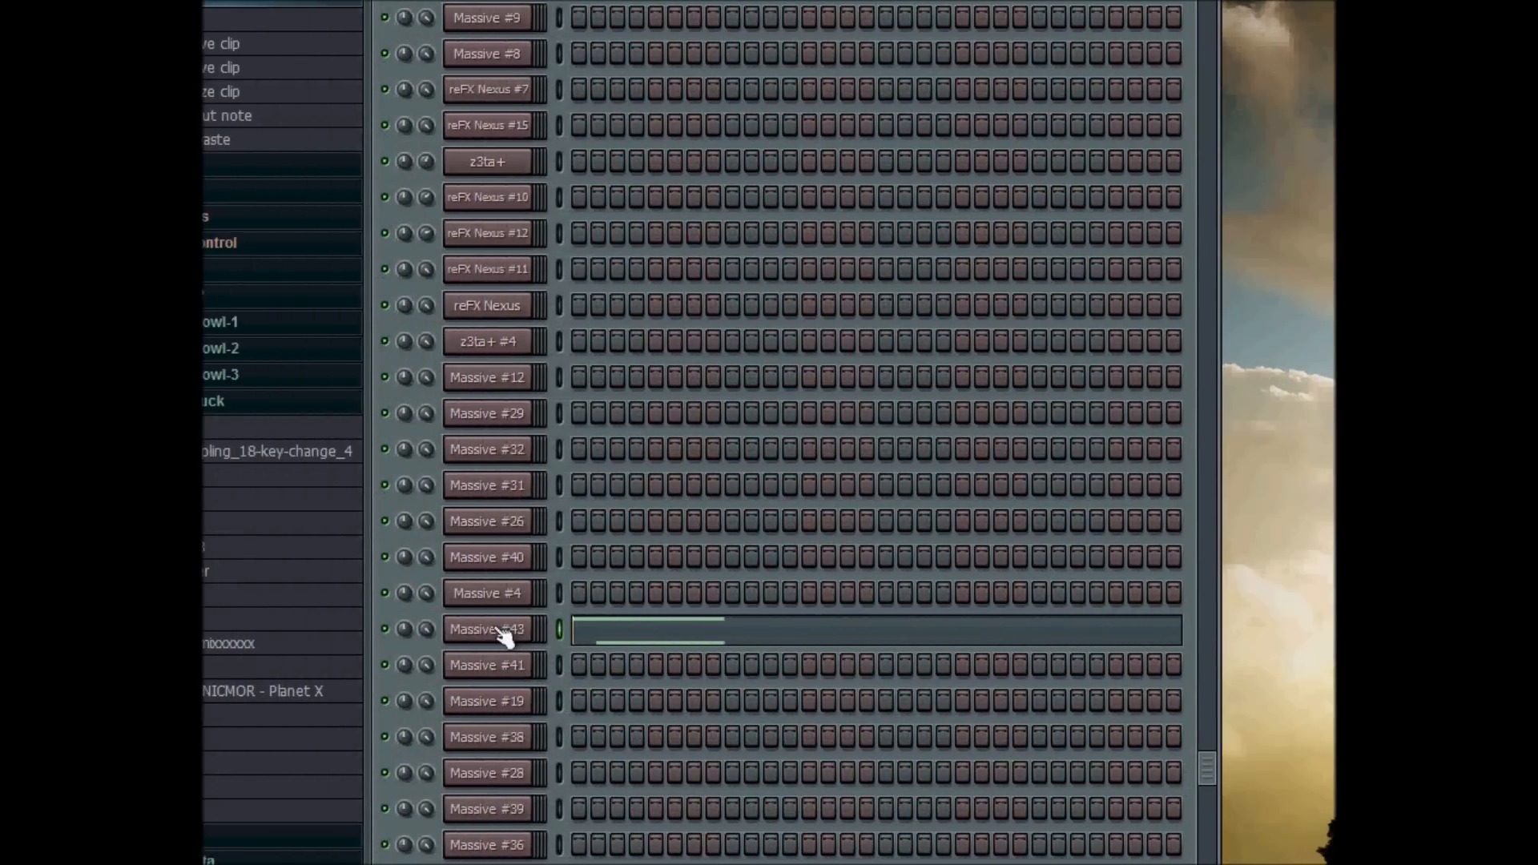
right_click(499, 631)
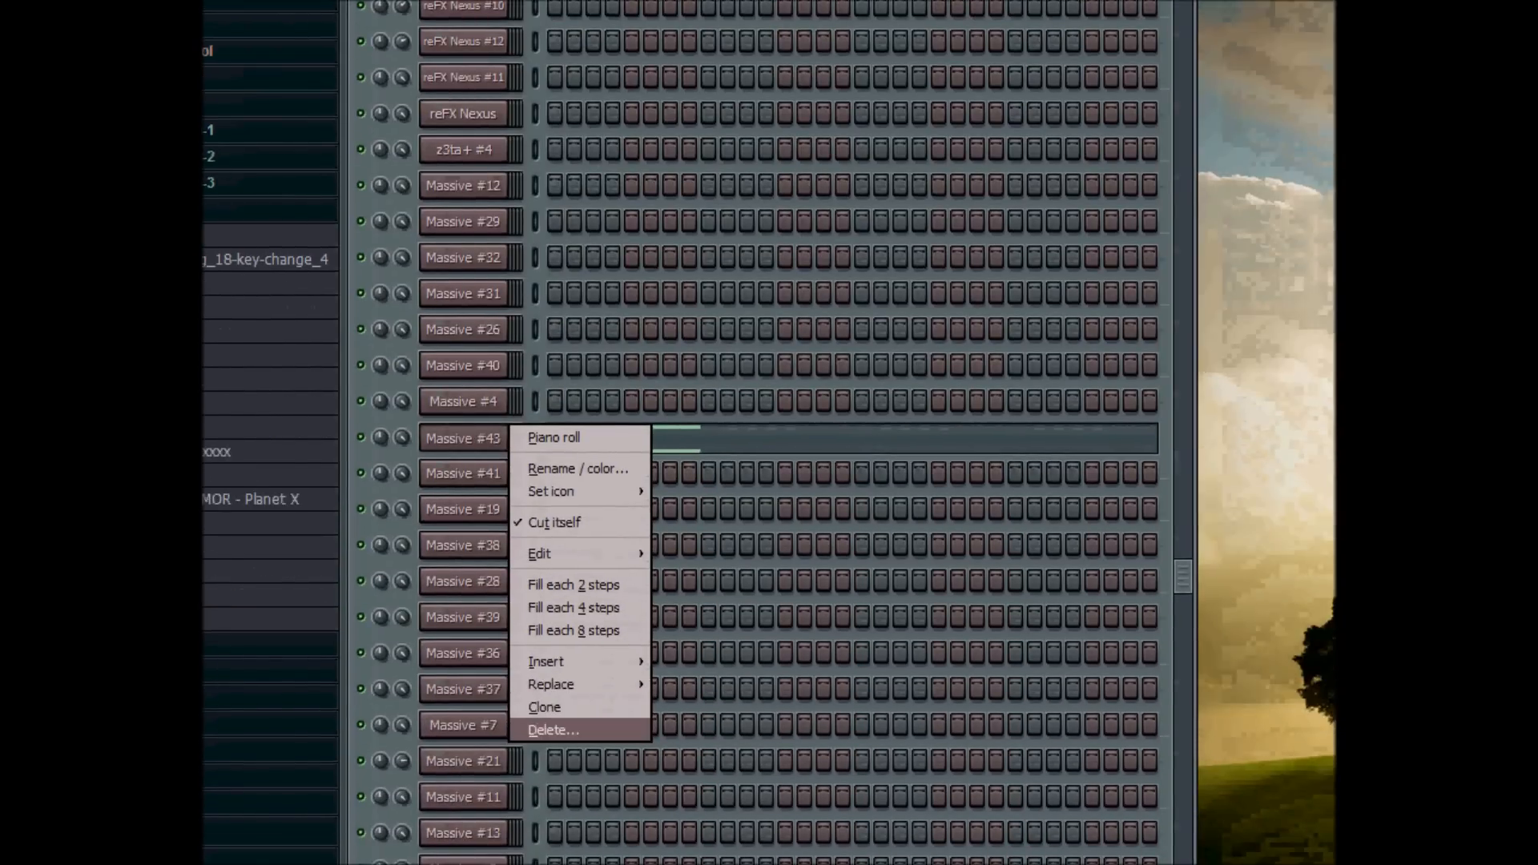
left_click(727, 595)
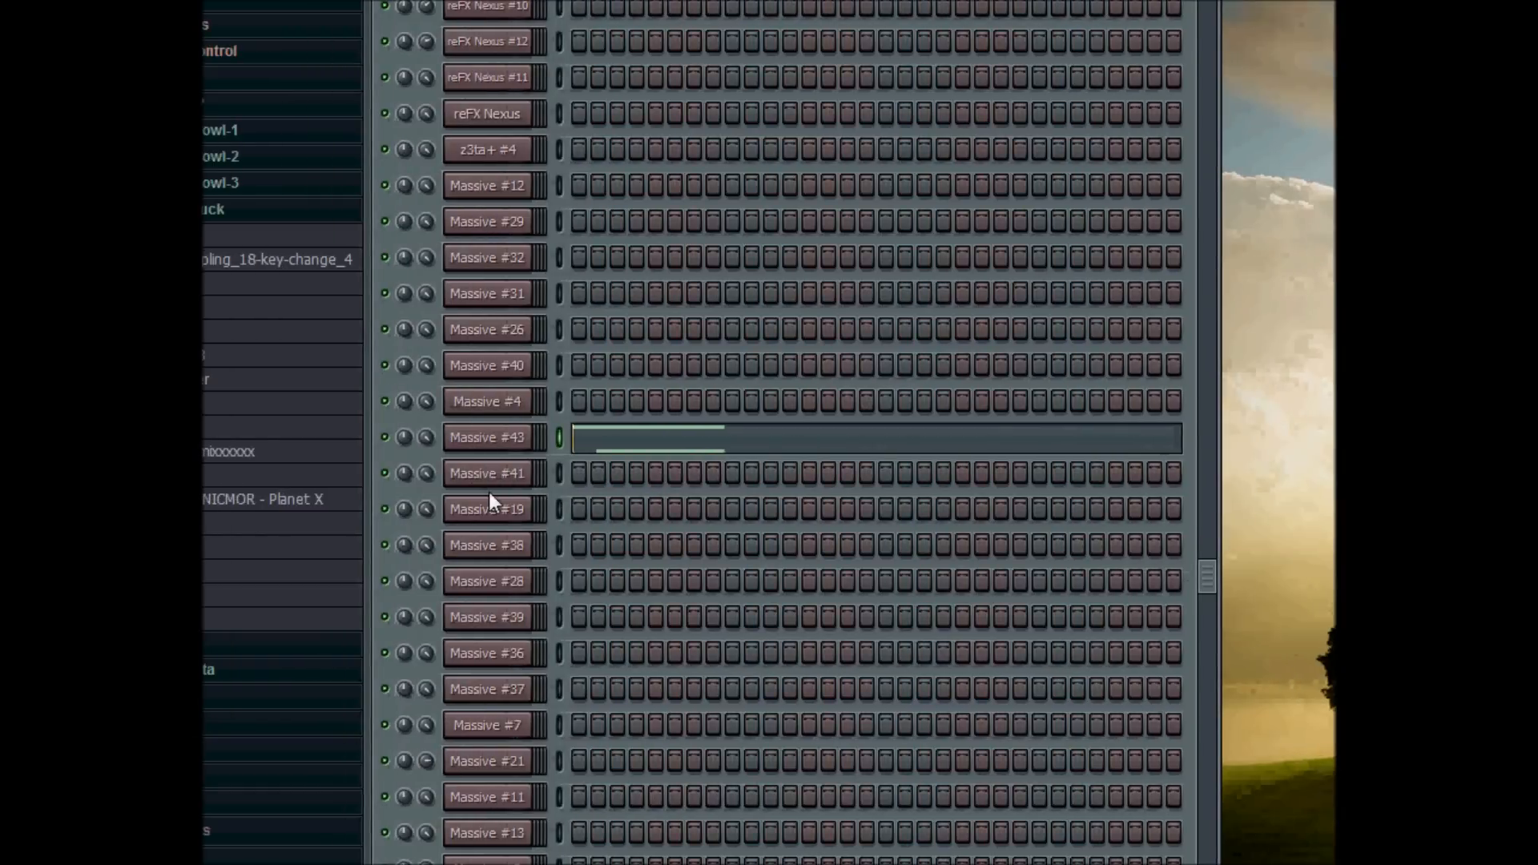
Step: Open the Massive #43 instrument and check its assigned mixer track in the channel settings
left_click(497, 439)
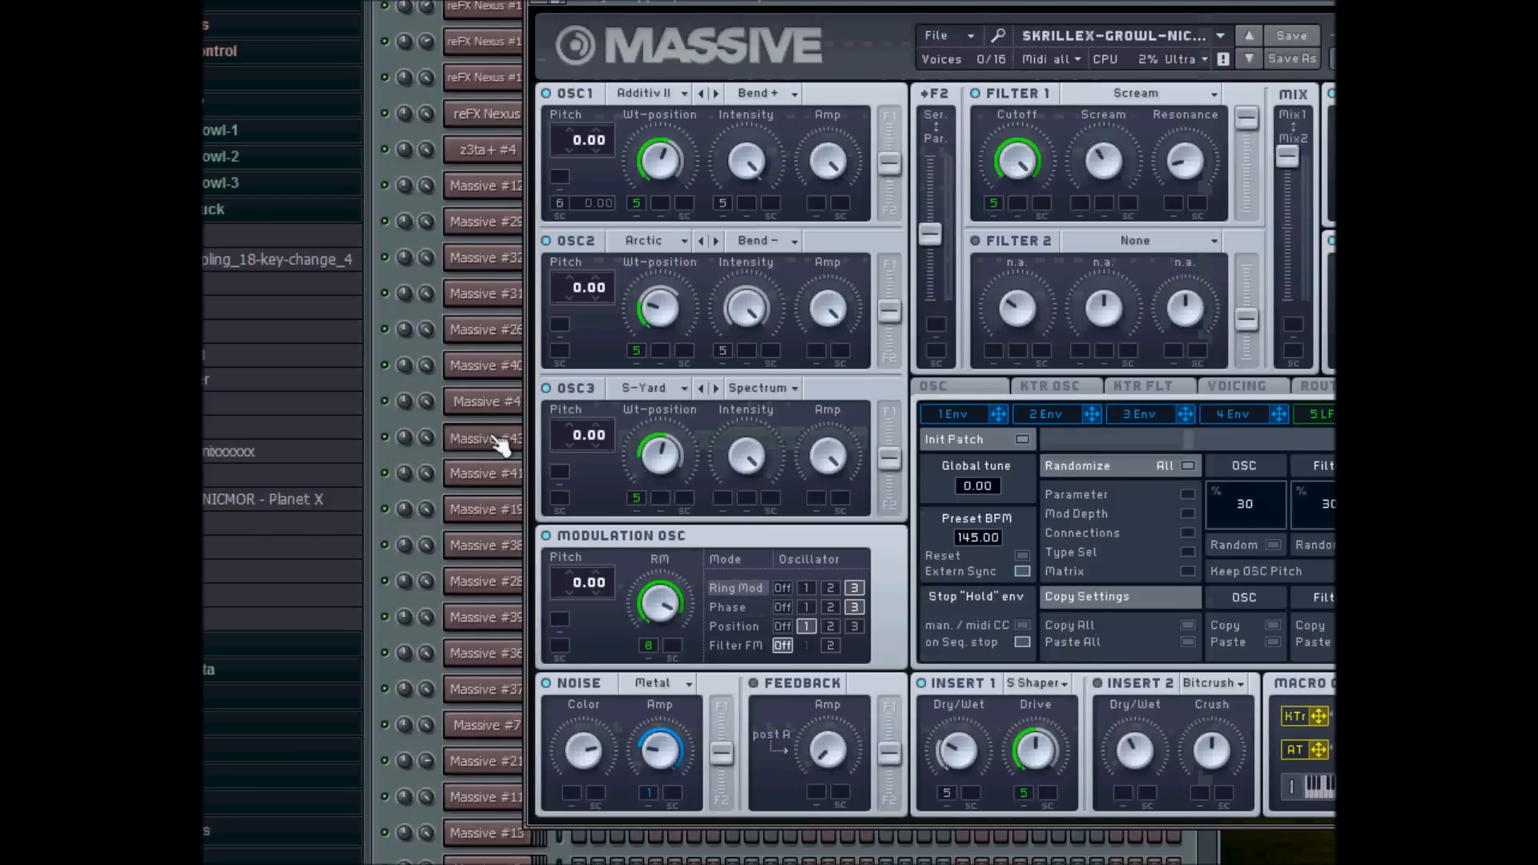
left_click_drag(966, 23, 959, 335)
left_click(899, 269)
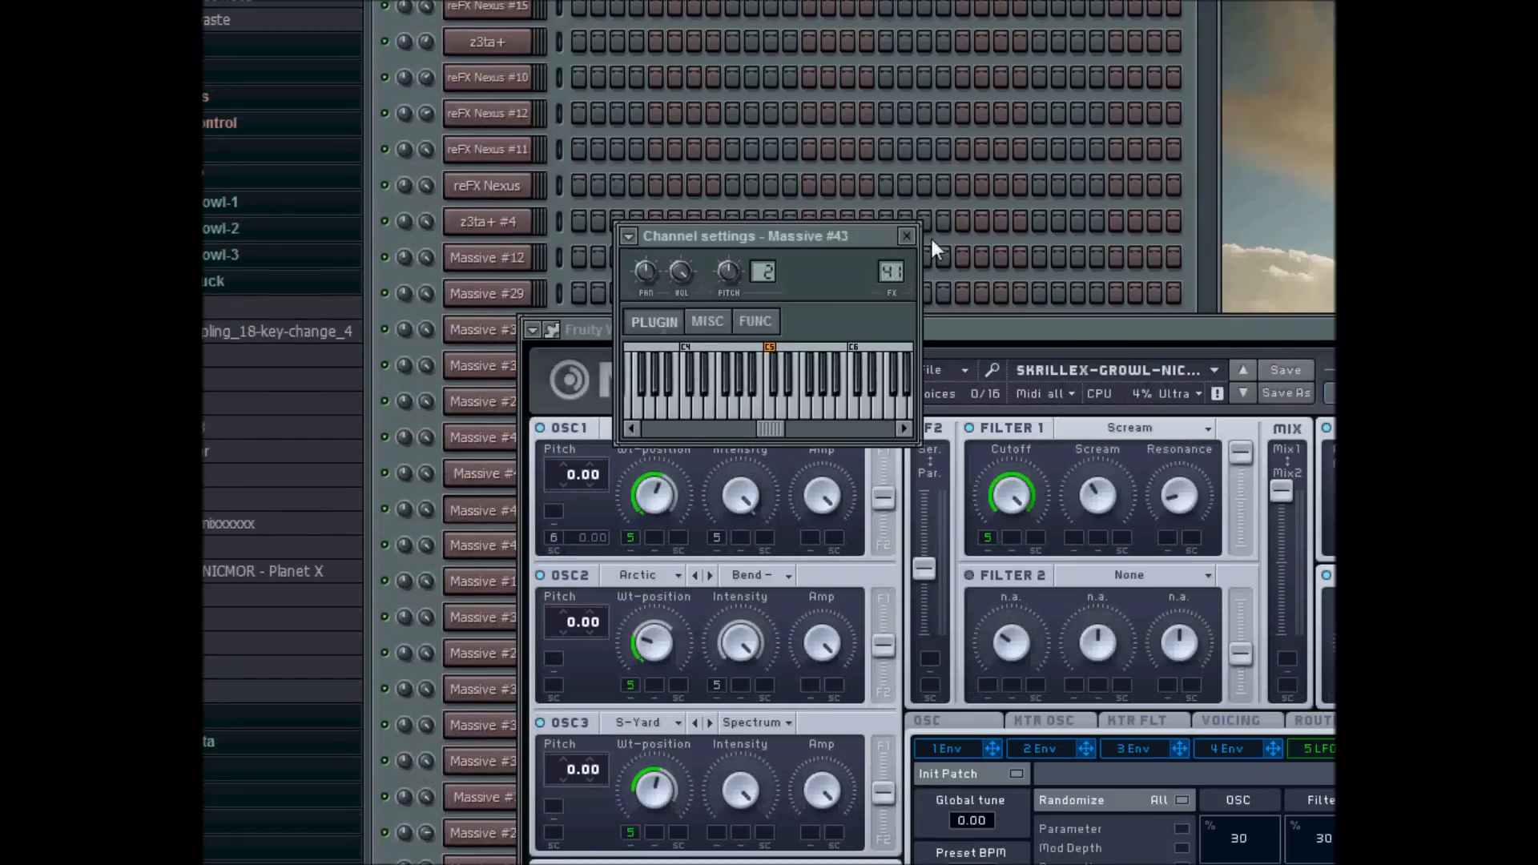
left_click_drag(879, 248, 1057, 241)
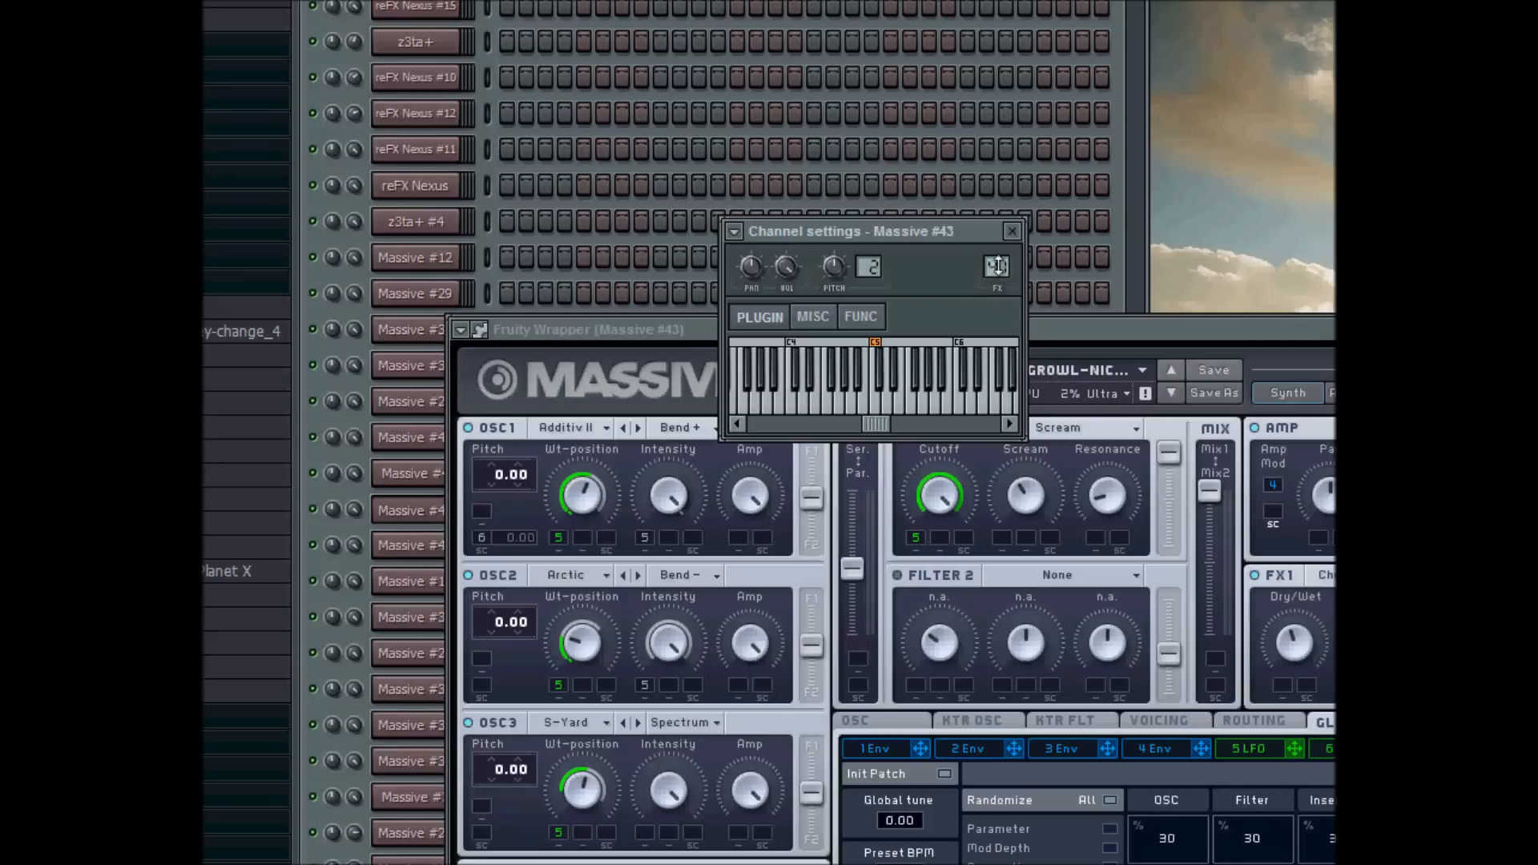
left_click_drag(973, 231, 970, 267)
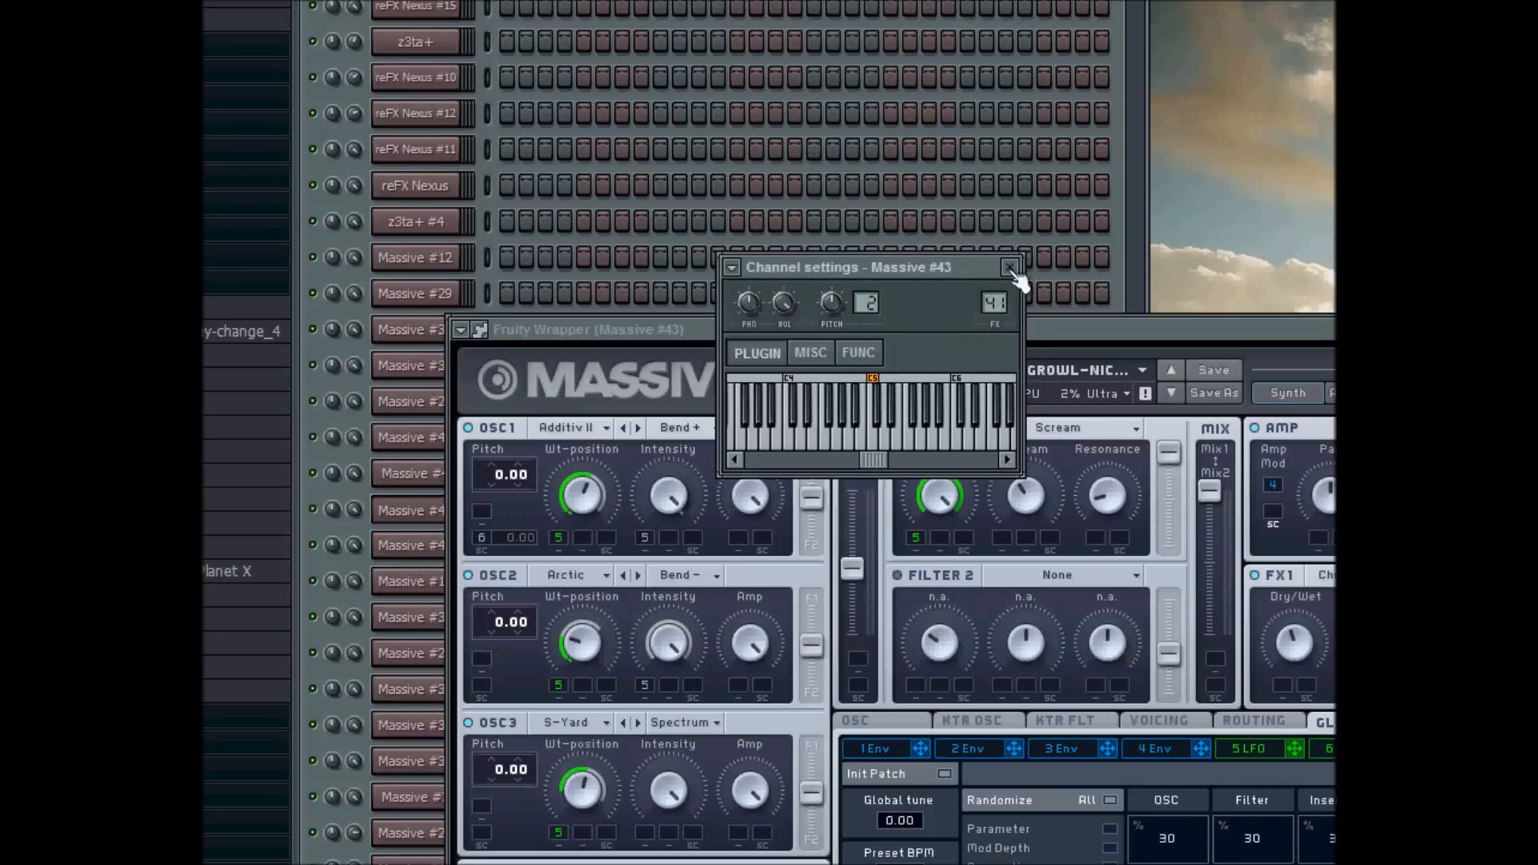
left_click(1011, 269)
Step: Show the mixer effects chain of Insert 41 and examine the band settings of its Fruity Parametric EQ 2
left_click_drag(1009, 326, 936, 247)
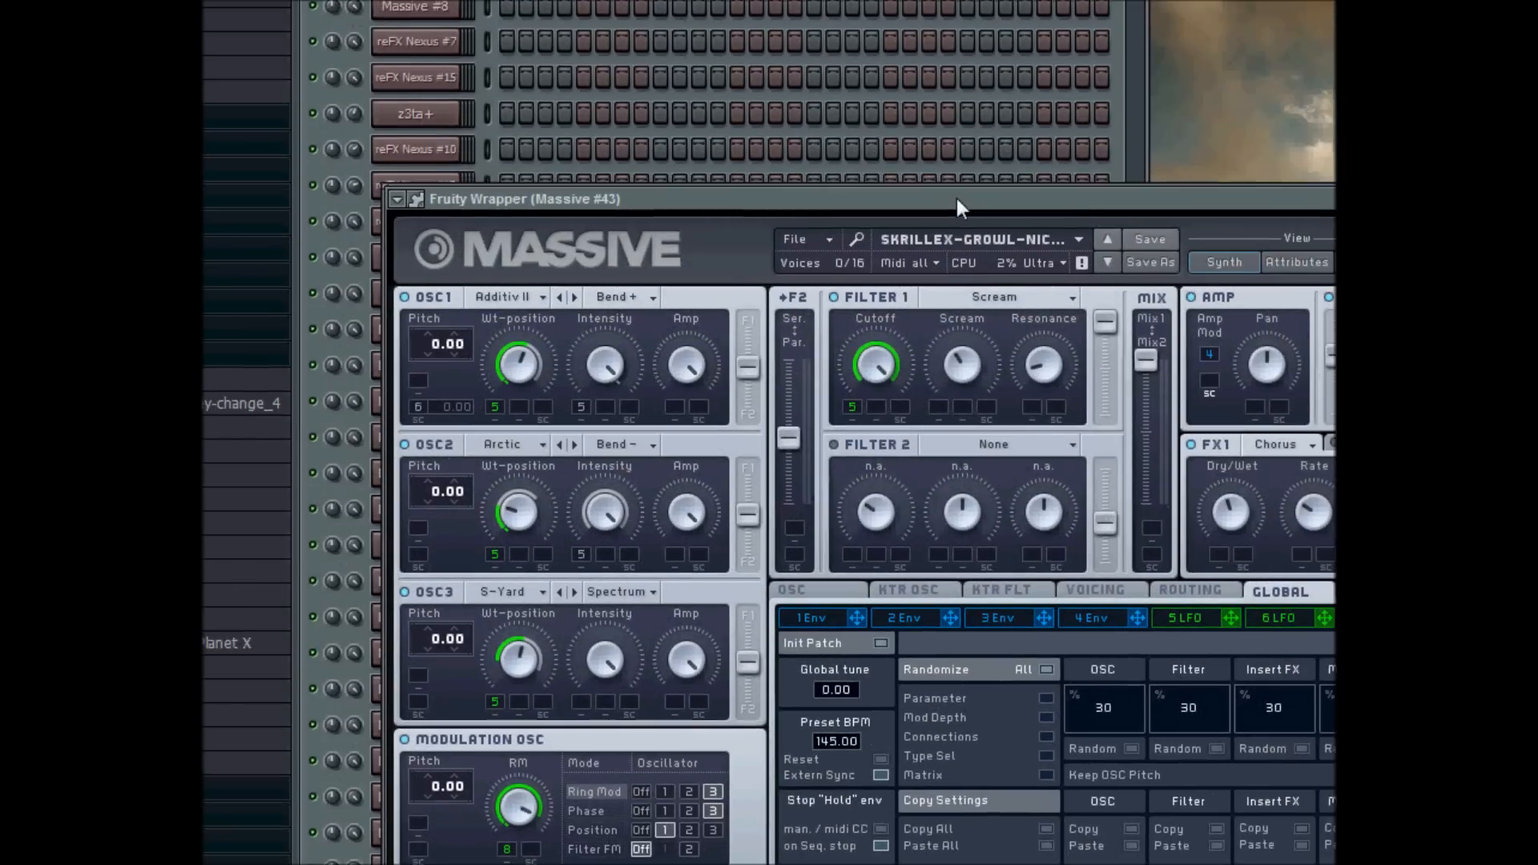
left_click(1153, 6)
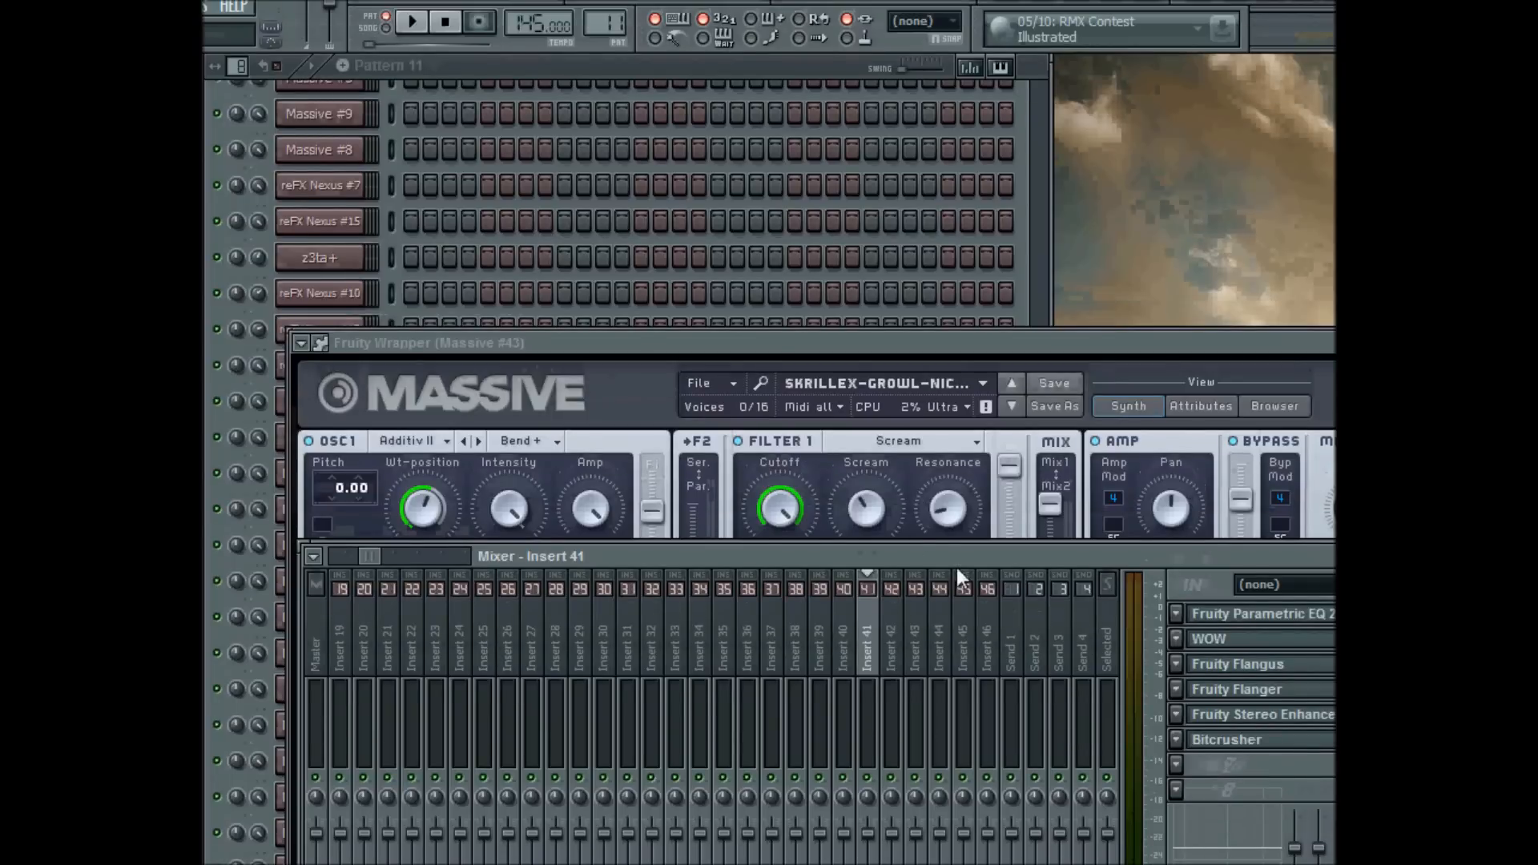
left_click_drag(956, 567, 775, 574)
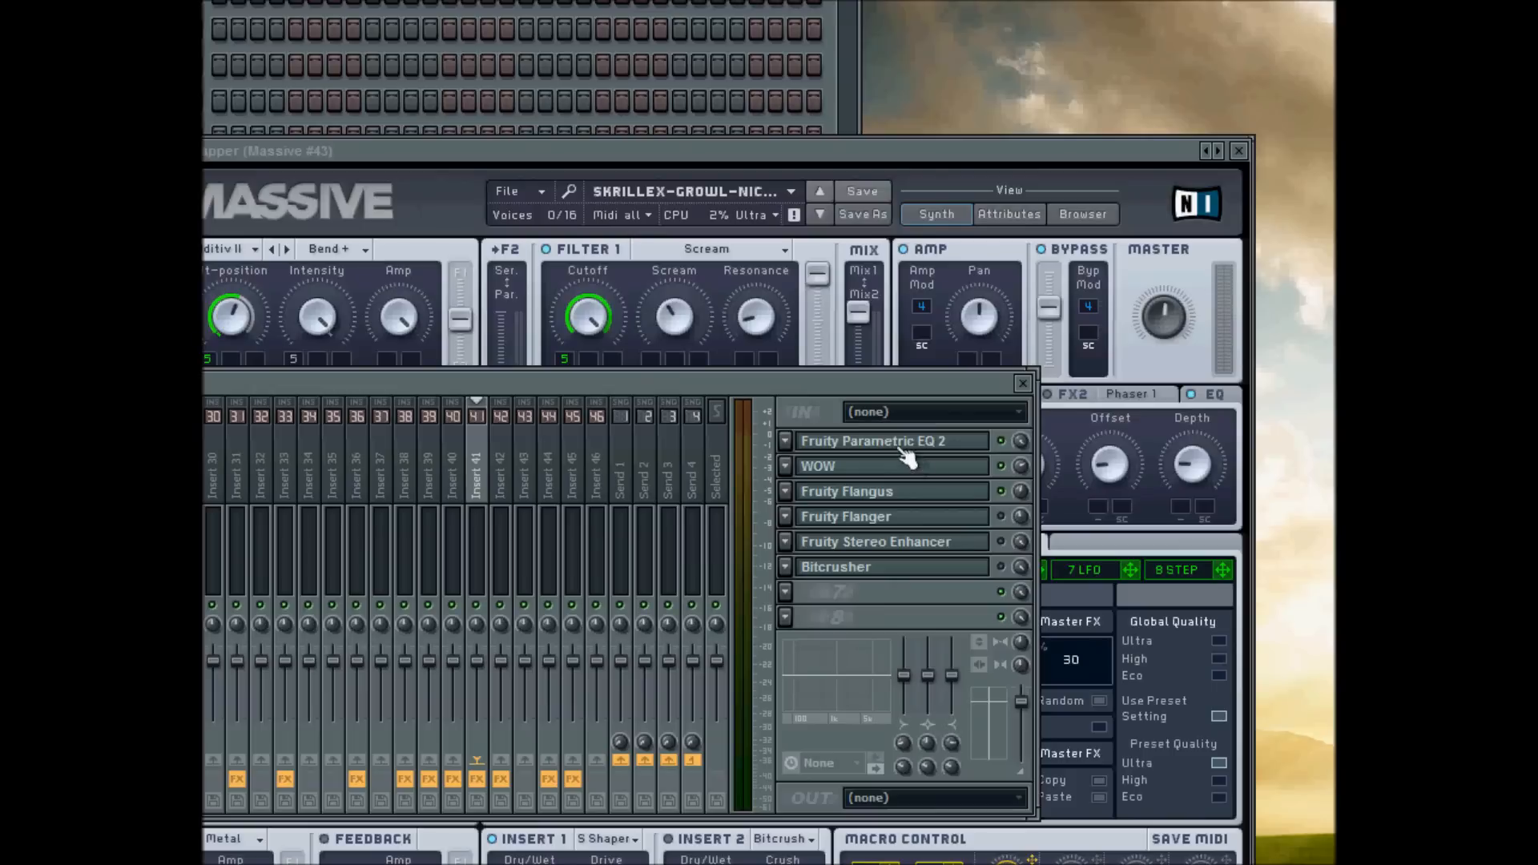
left_click(920, 439)
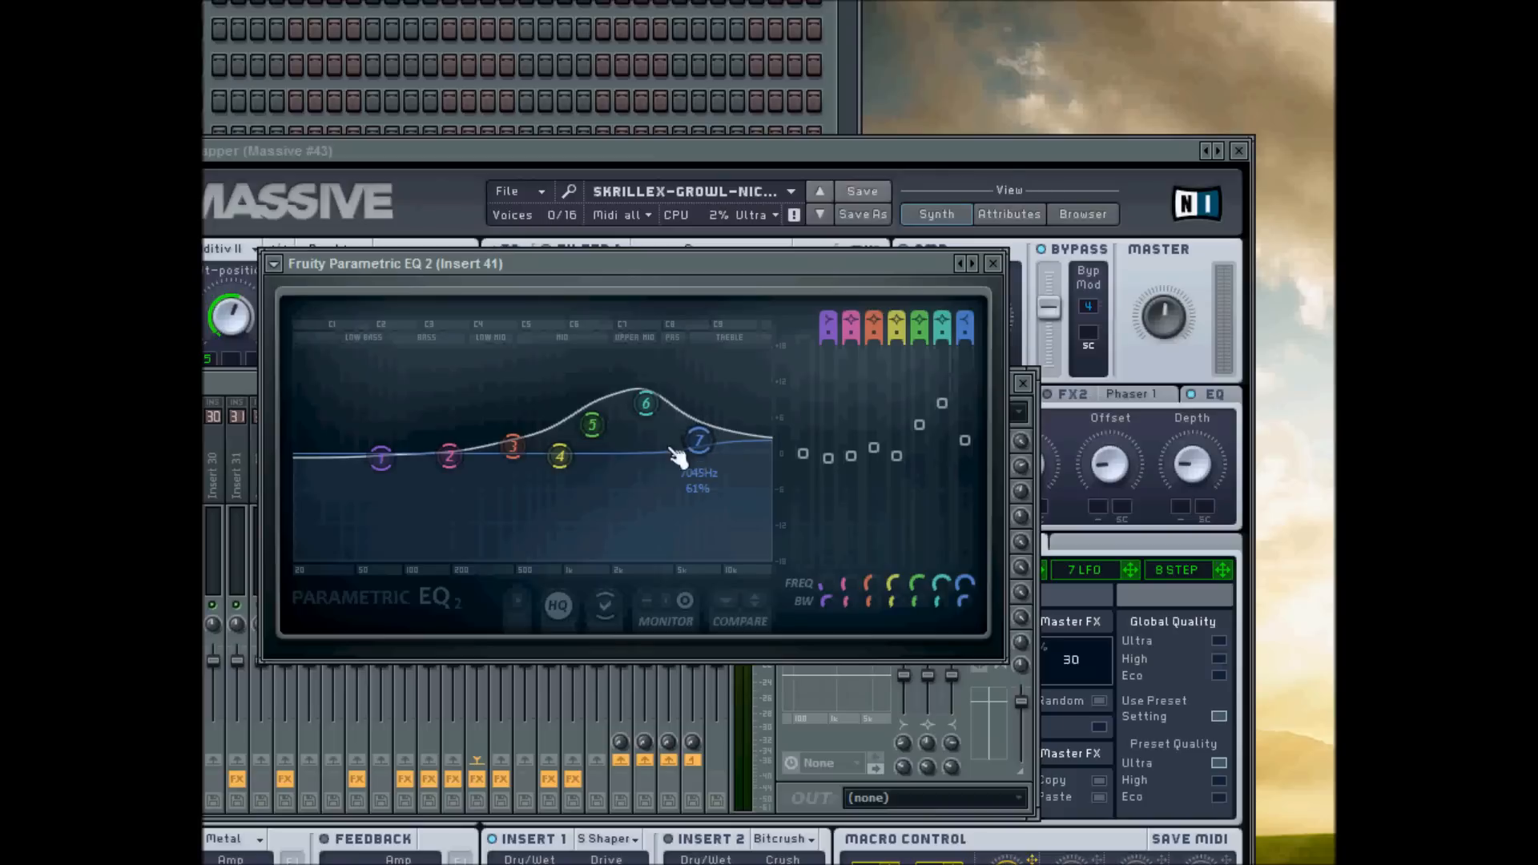
left_click_drag(599, 271, 643, 330)
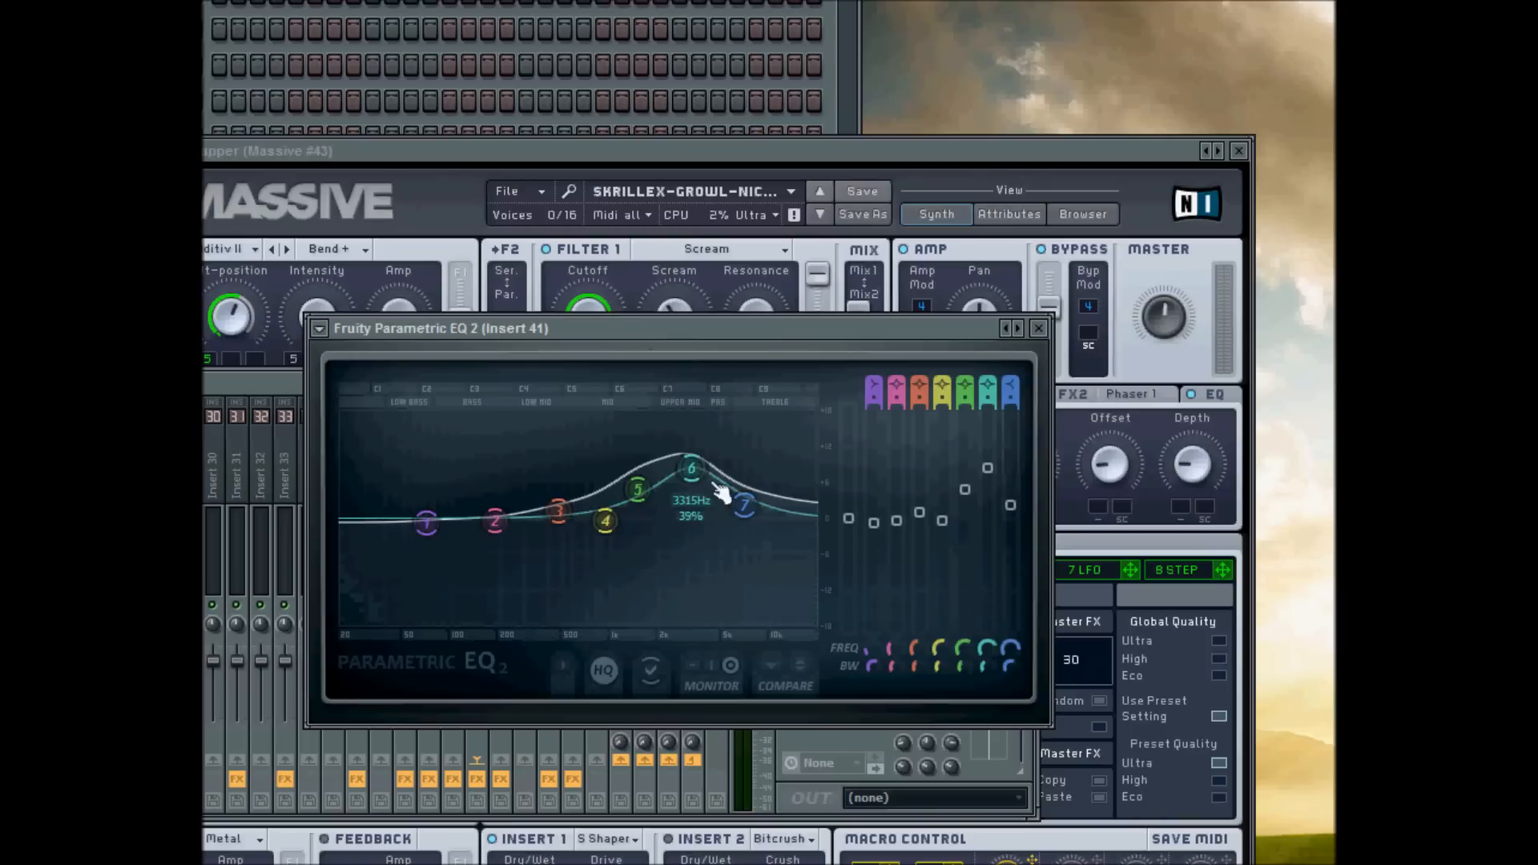
mouse_move(876, 328)
left_mouse_down()
mouse_move(876, 354)
mouse_move(872, 339)
left_mouse_up()
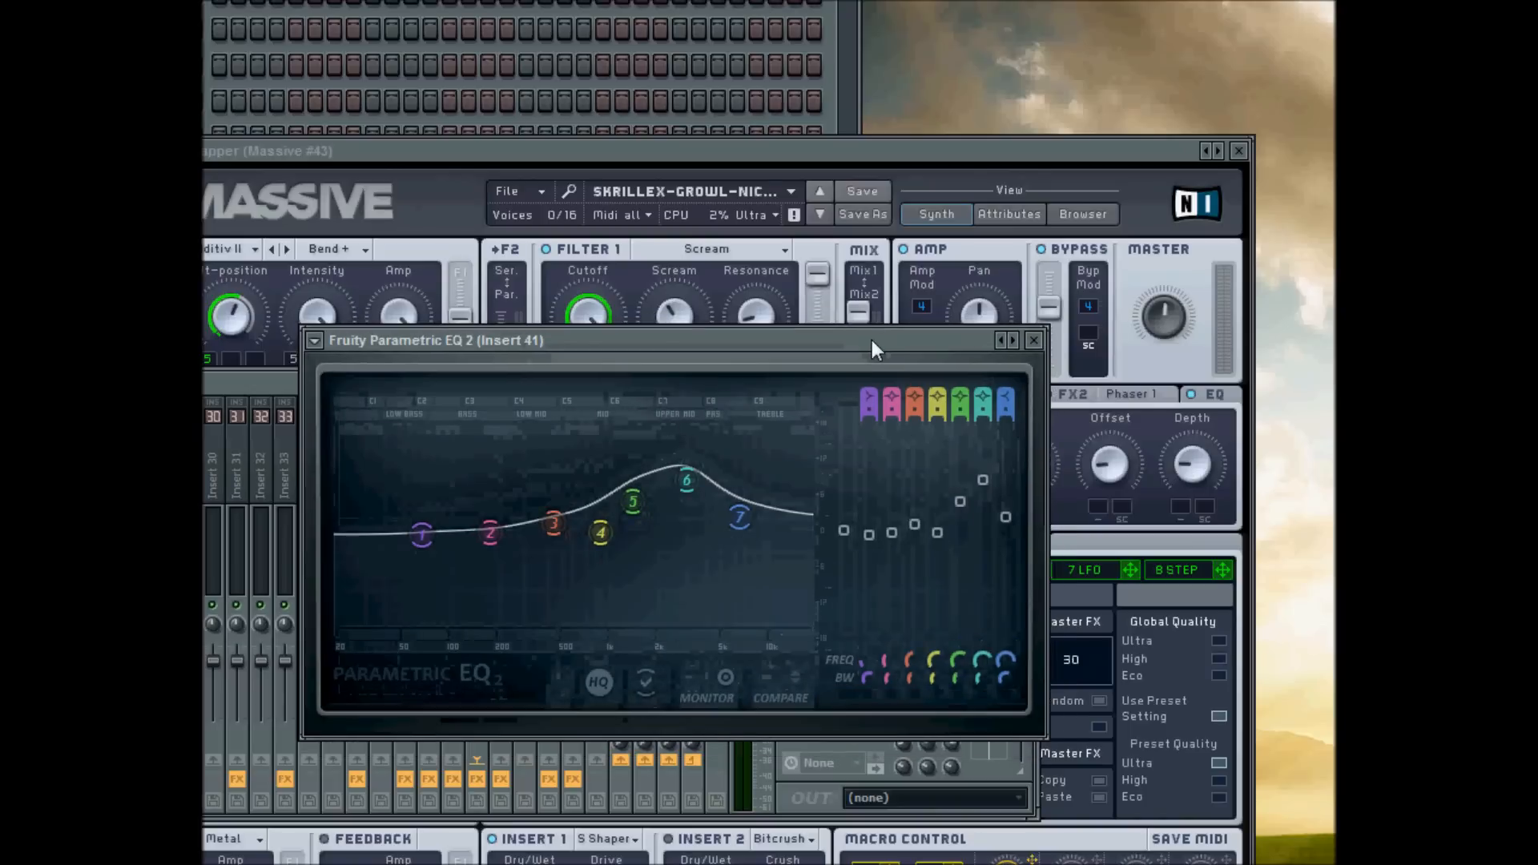
left_click(1034, 341)
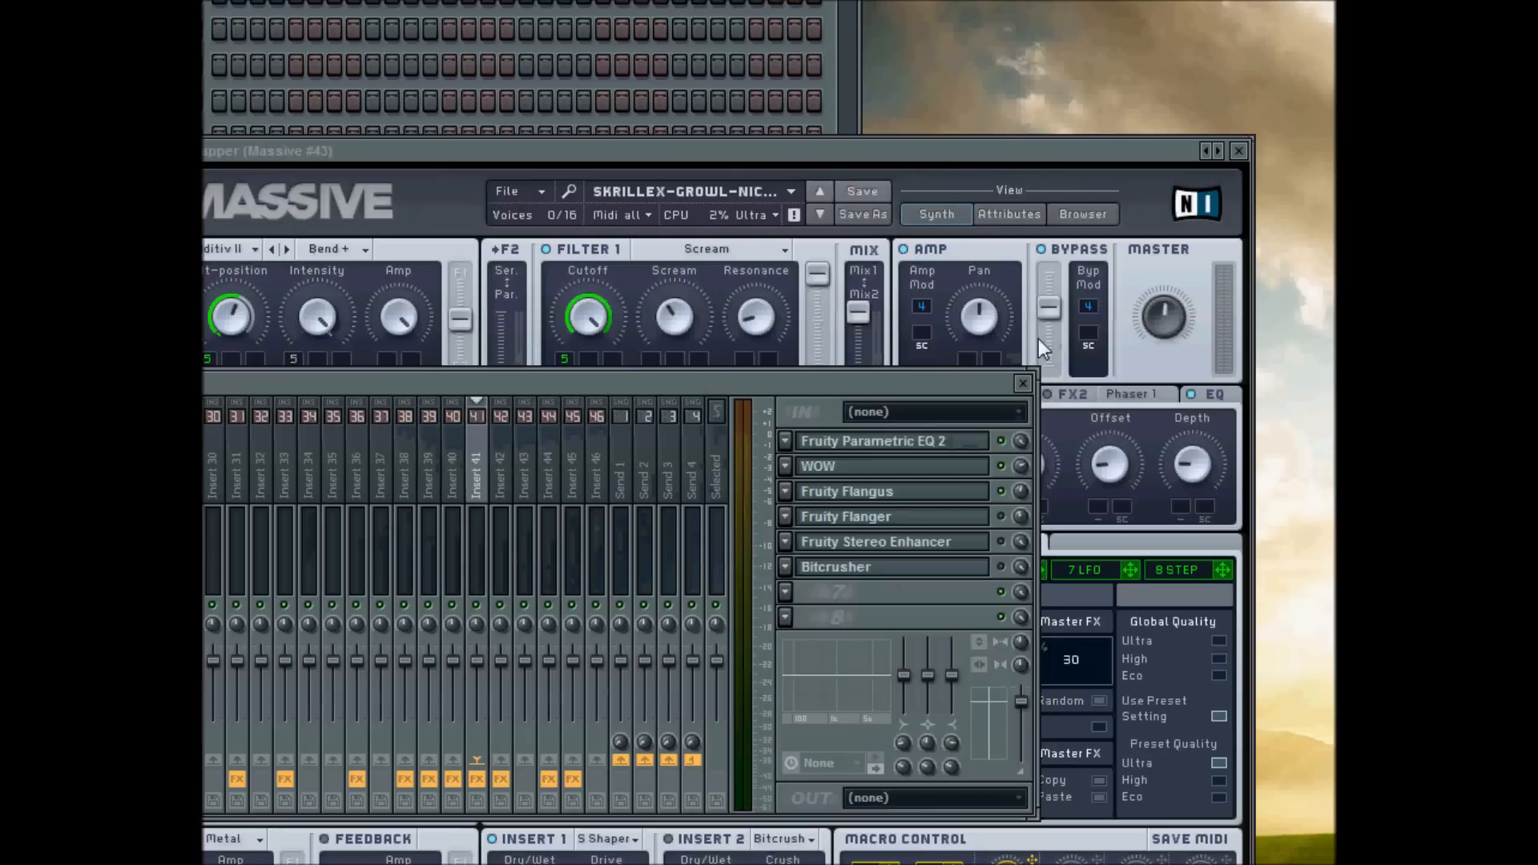
Step: Open the WOW effect on Insert 41, examine its Env-Follow, LFO and Step Seq modulators, and close it
left_click_drag(718, 377, 820, 326)
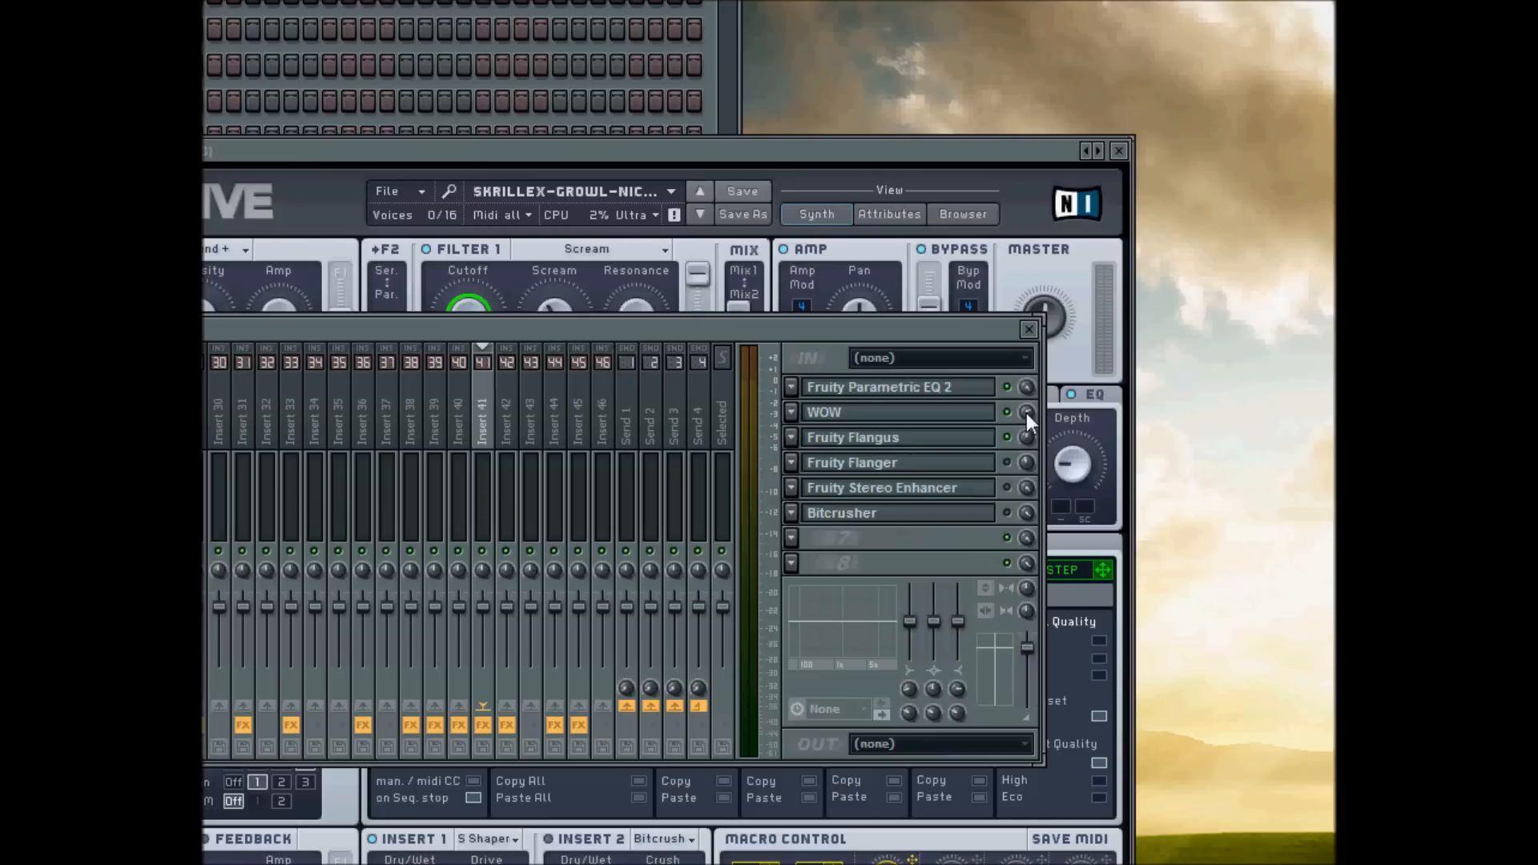
left_click(921, 412)
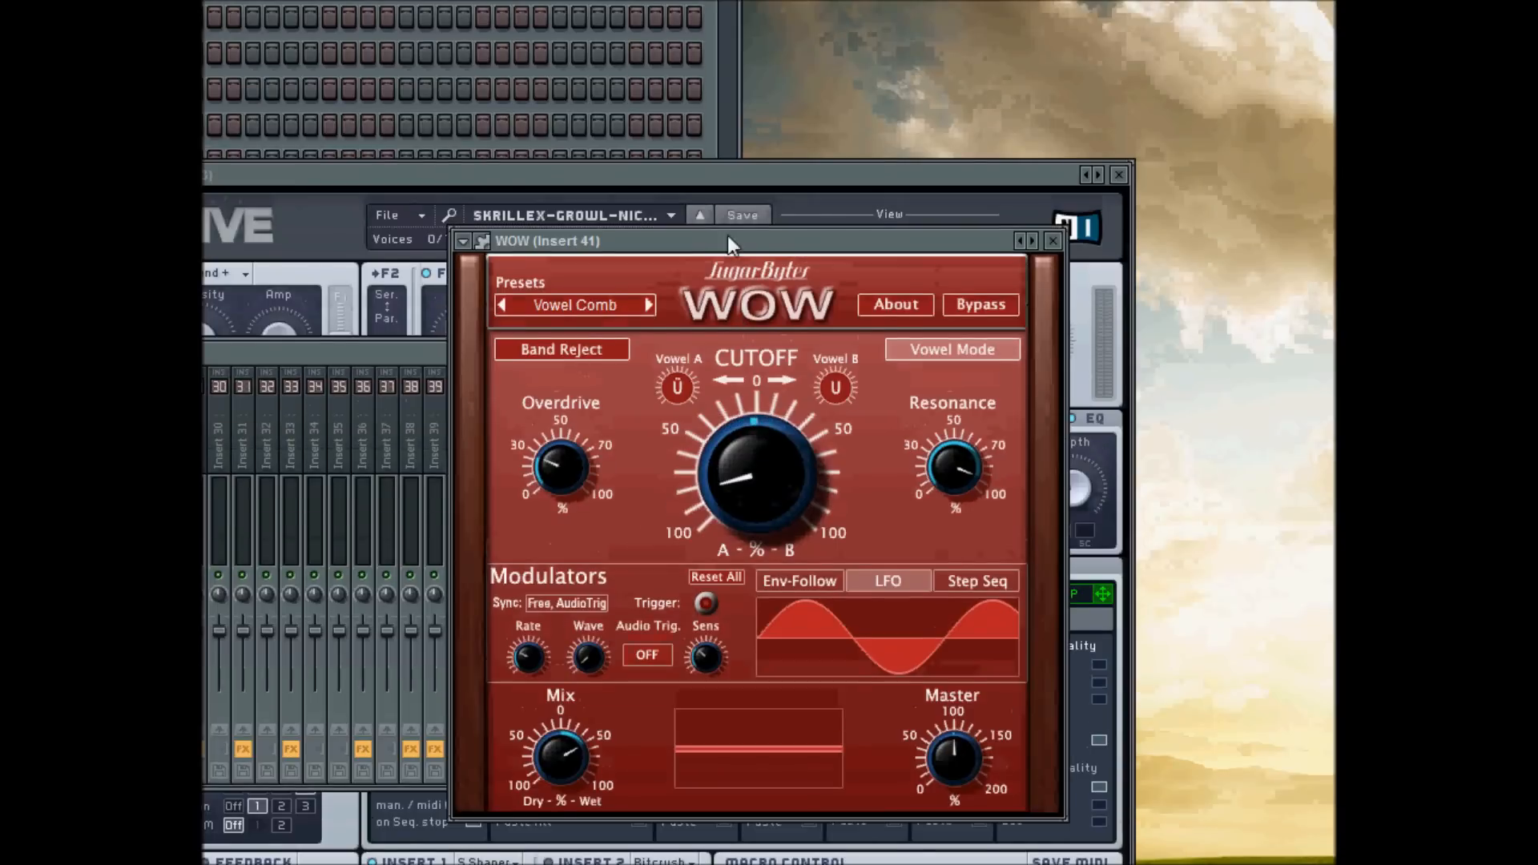
left_click_drag(727, 236, 524, 261)
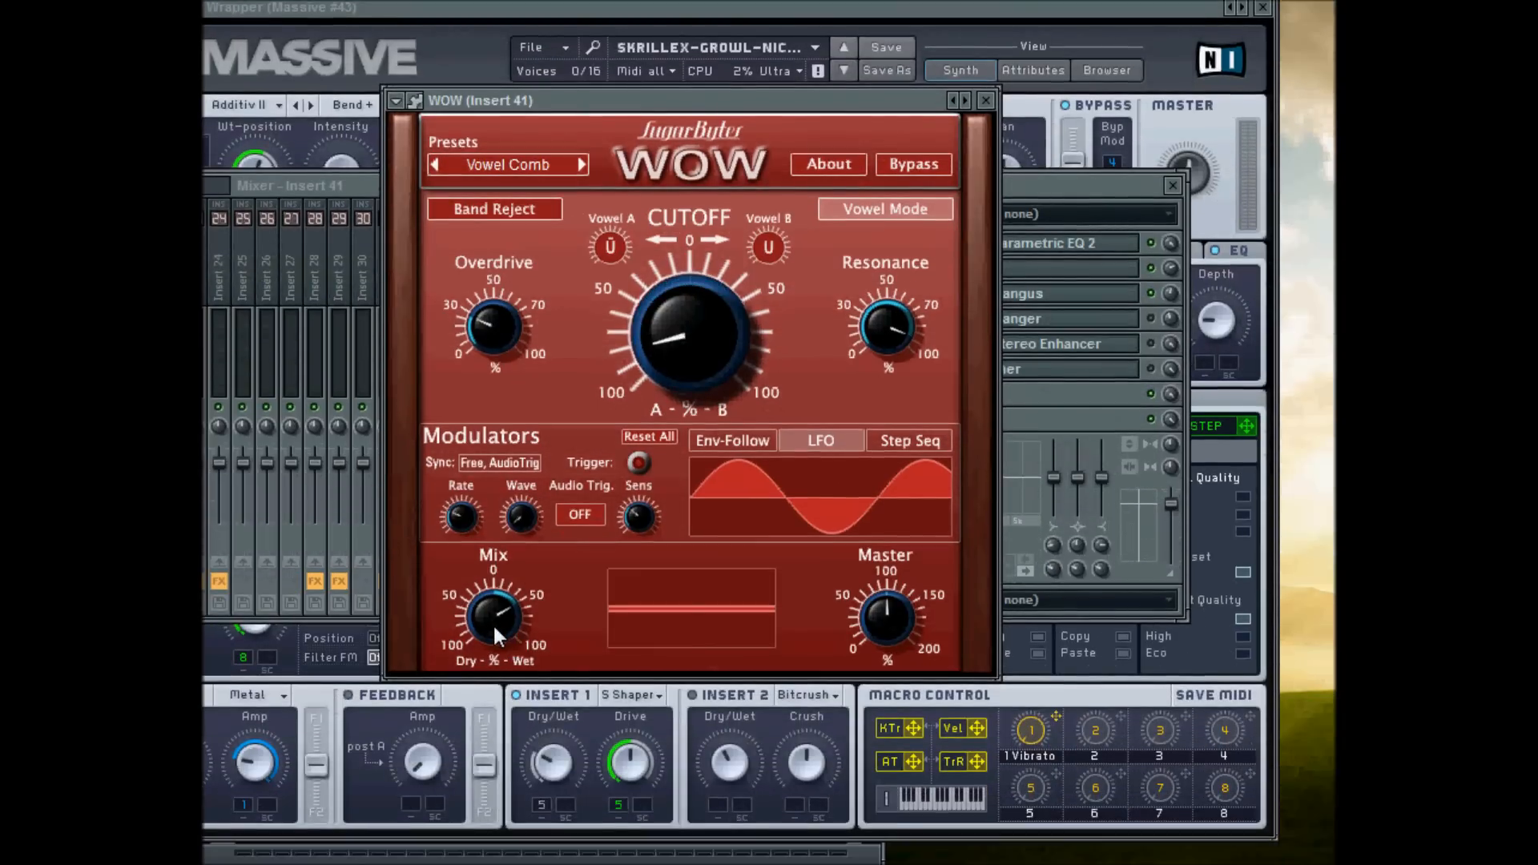
left_click(742, 441)
left_click(821, 440)
left_click(896, 438)
left_click(737, 439)
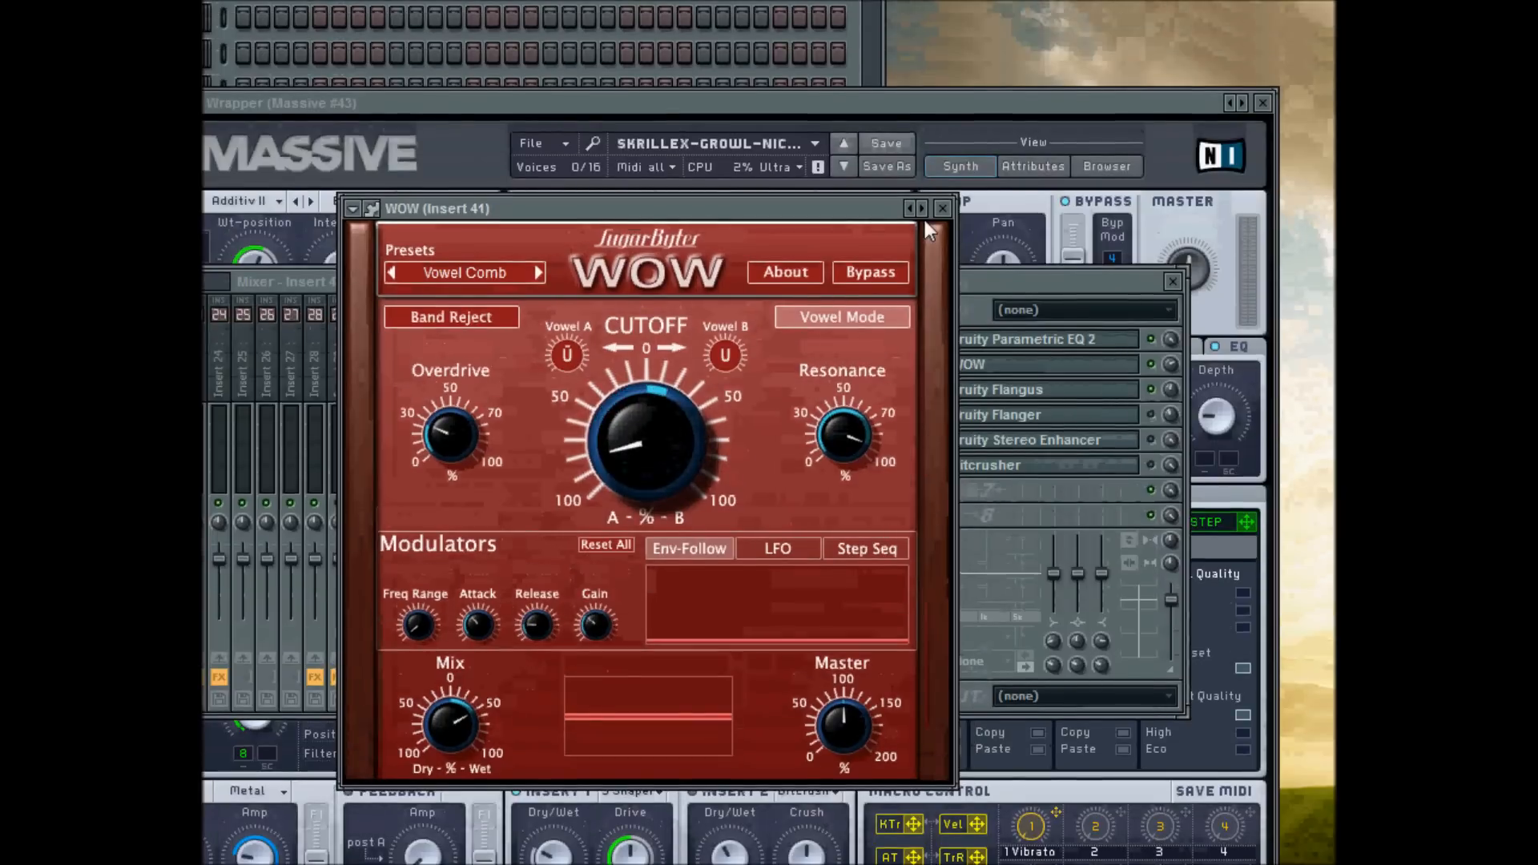
left_click(985, 100)
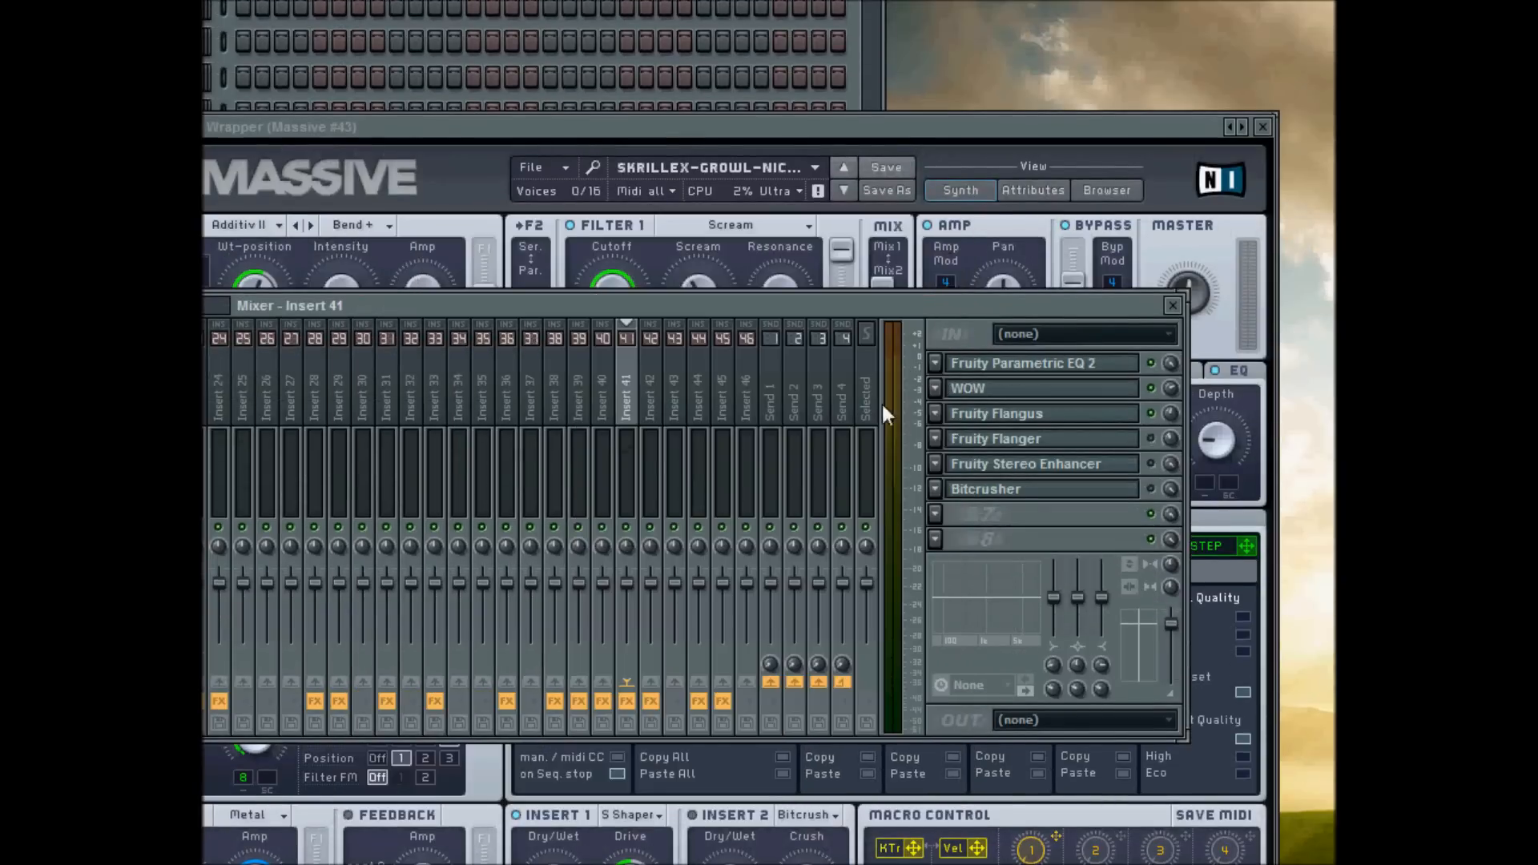
Step: Examine the Fruity Flangus slider settings in the Insert 41 chain, then close the effect and the mixer
left_click(1094, 418)
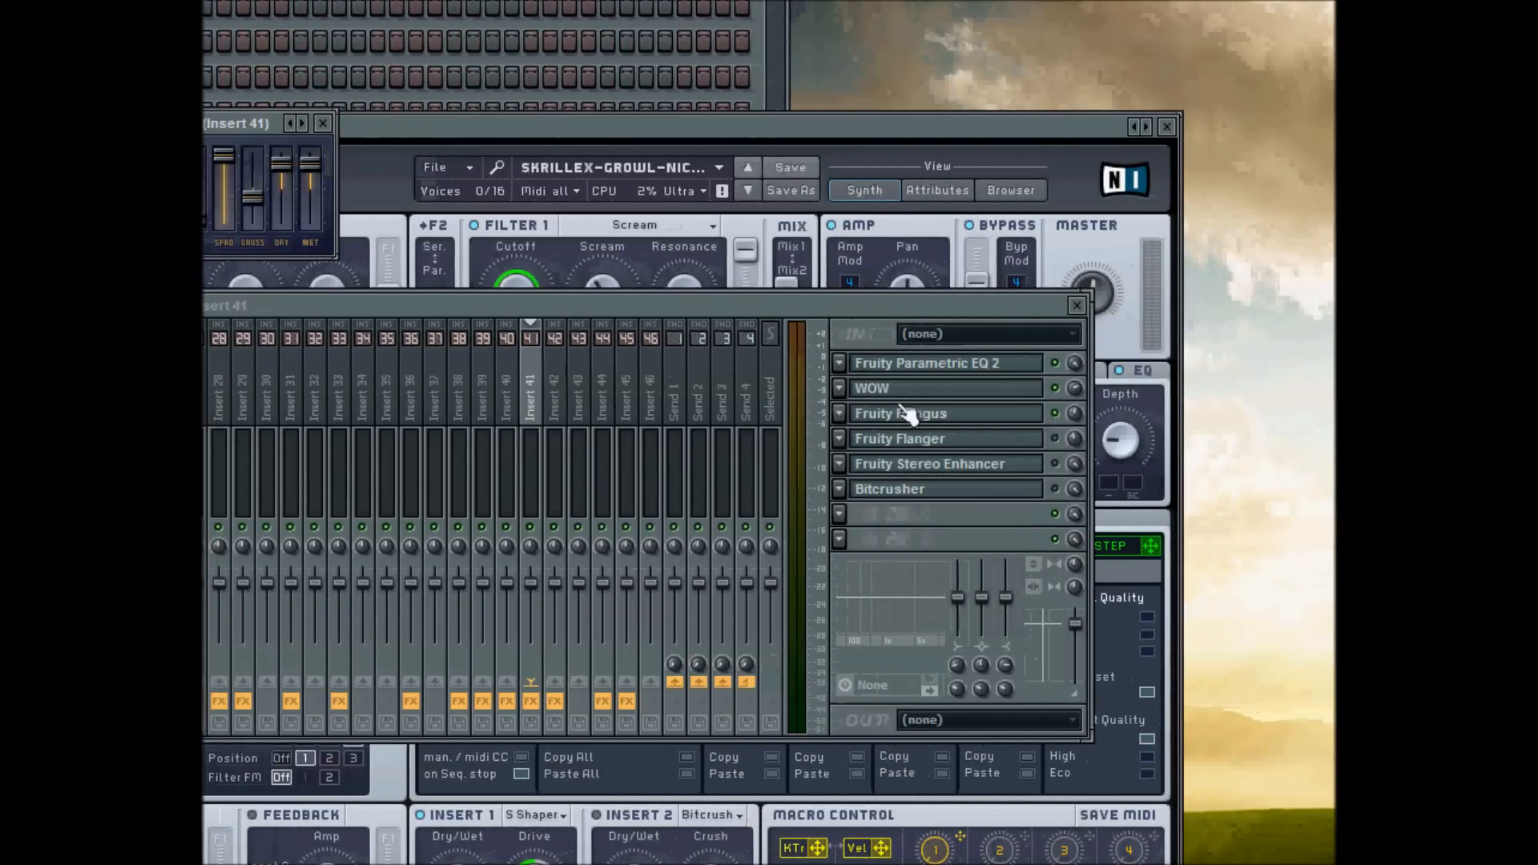
left_click_drag(205, 123, 495, 397)
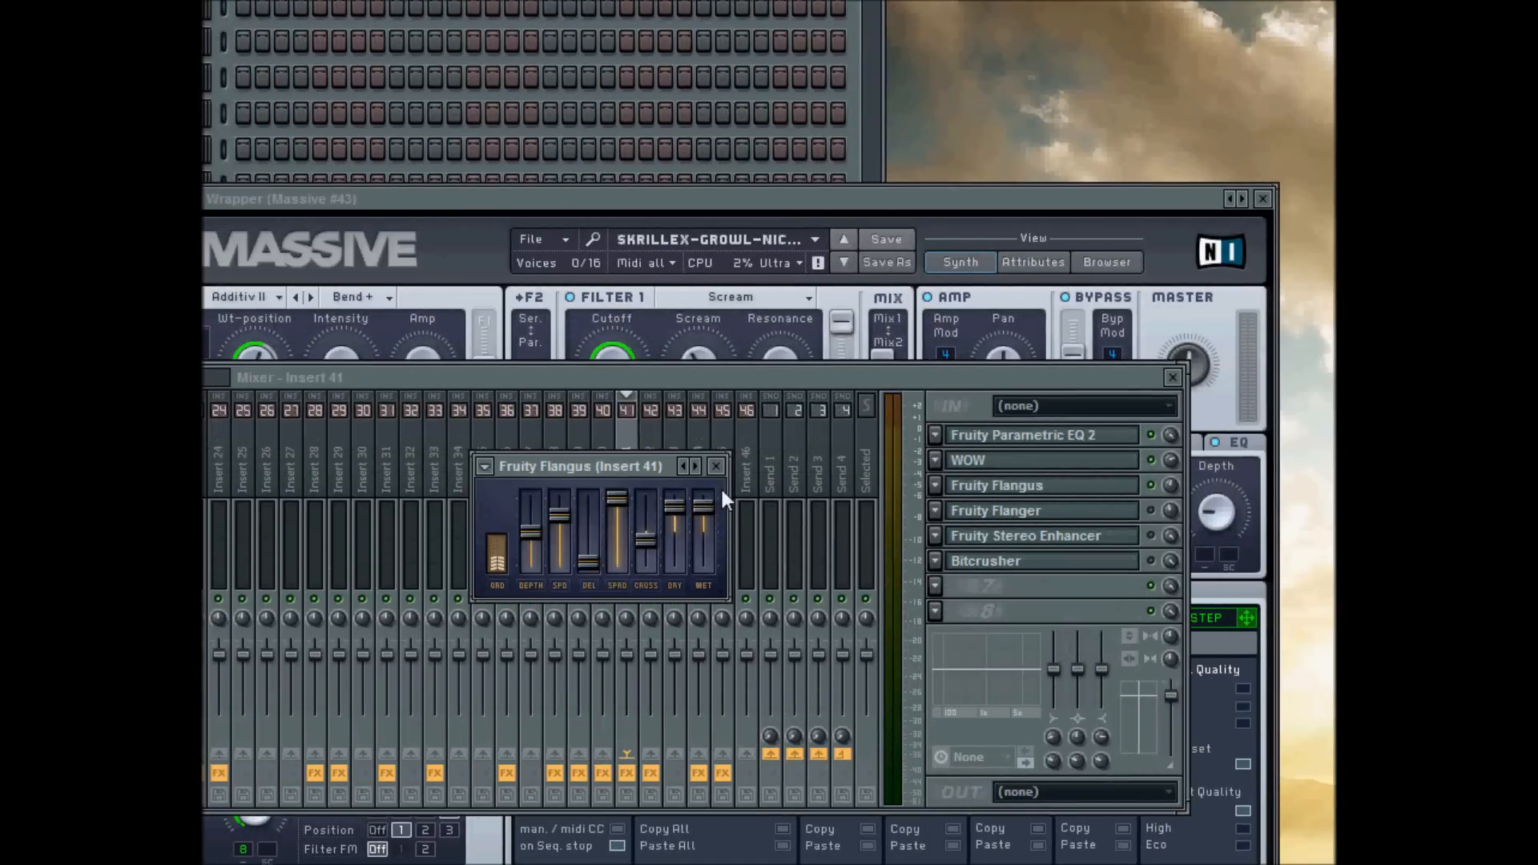
left_click(716, 466)
left_click(1172, 377)
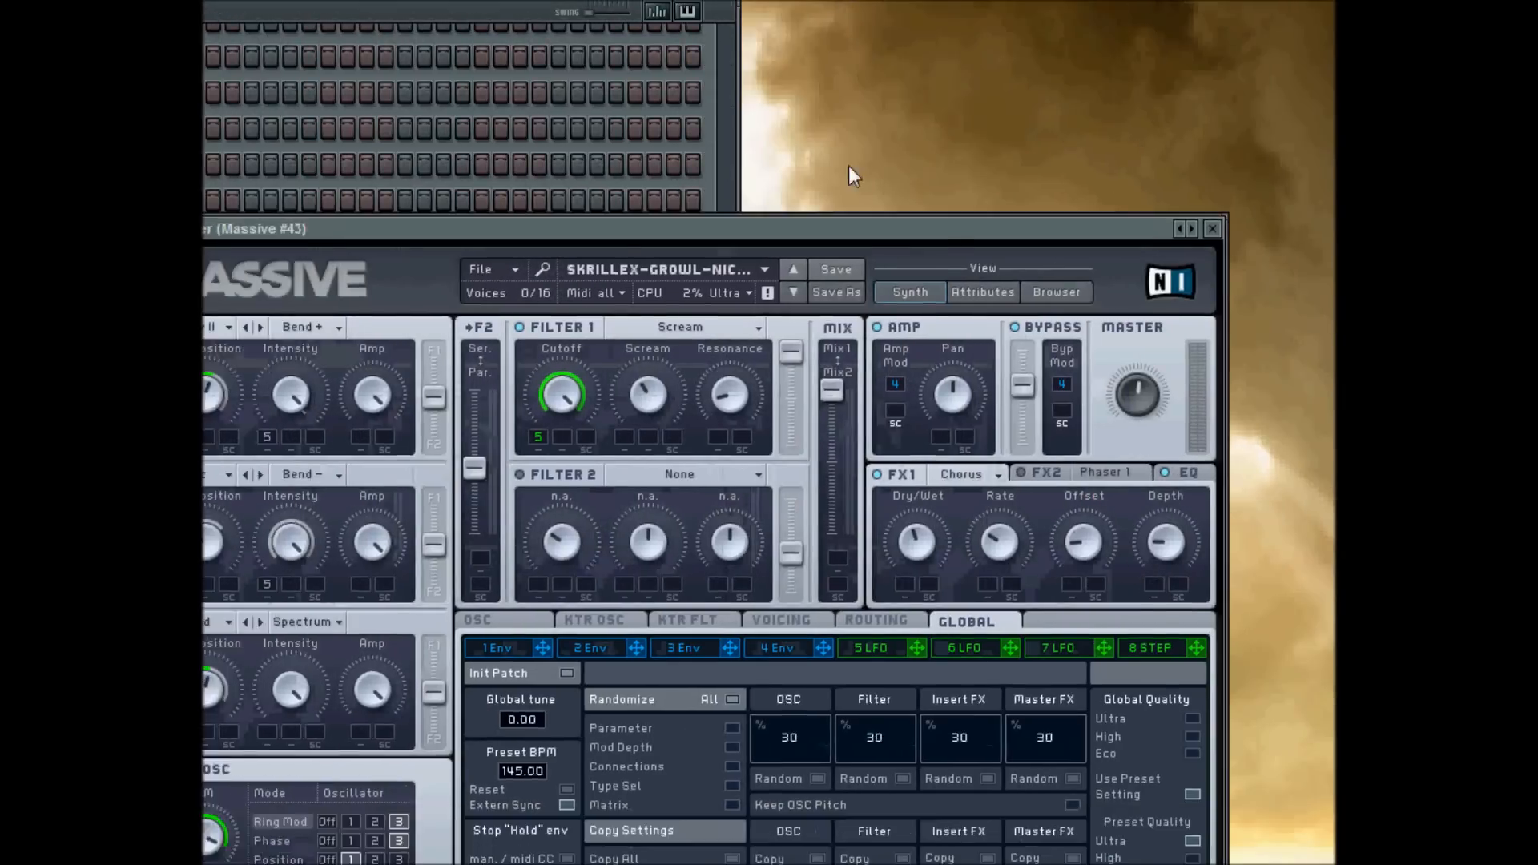
Step: Review the oscillators of the Massive #43 growl preset and compare its 5 LFO and 8 STEP modulator settings
left_click_drag(848, 166, 911, 265)
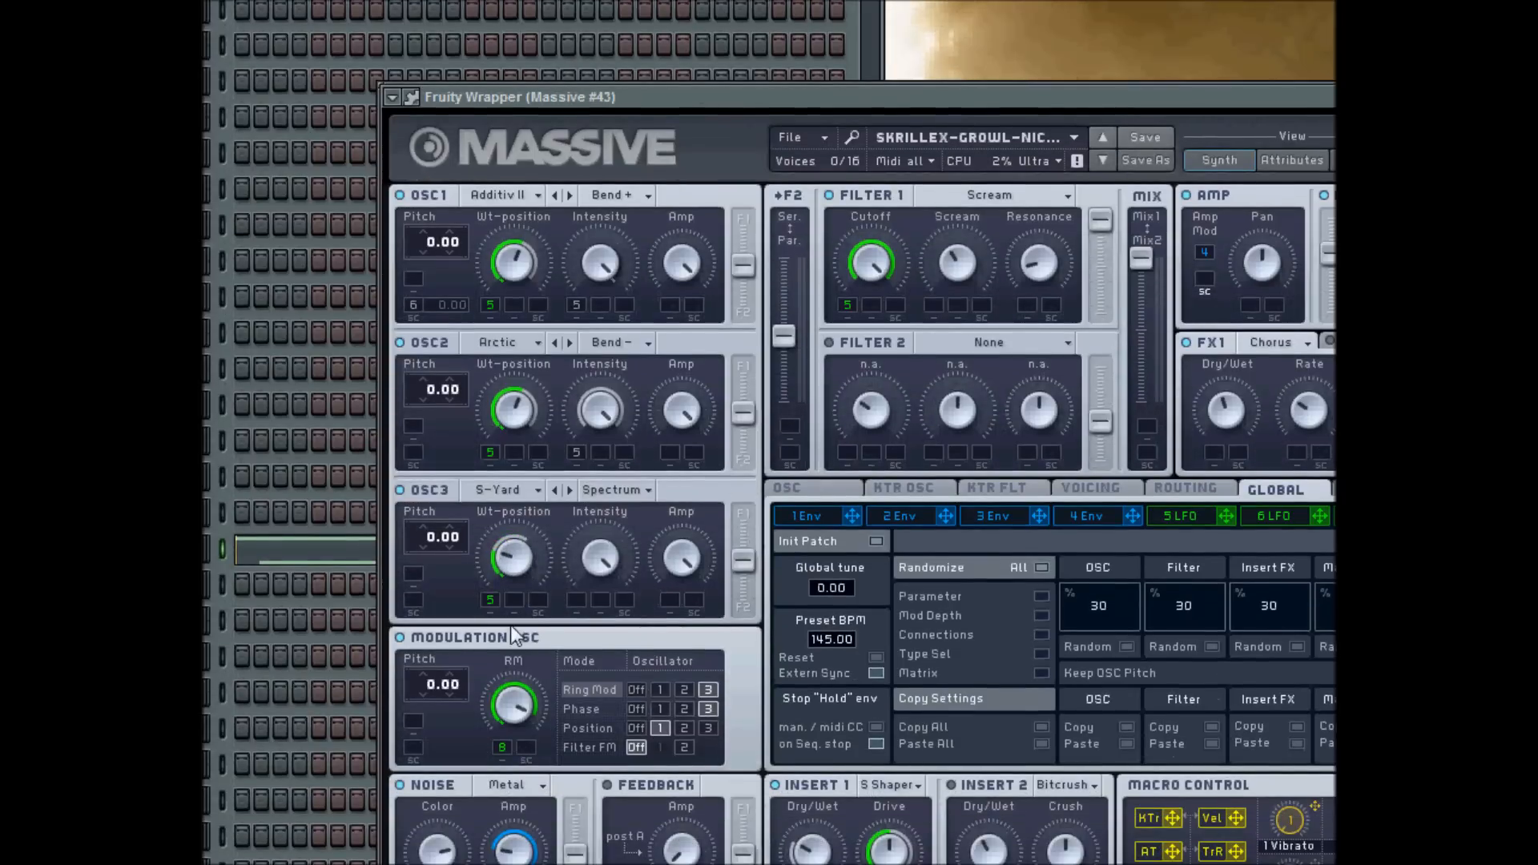
left_click_drag(493, 595, 499, 522)
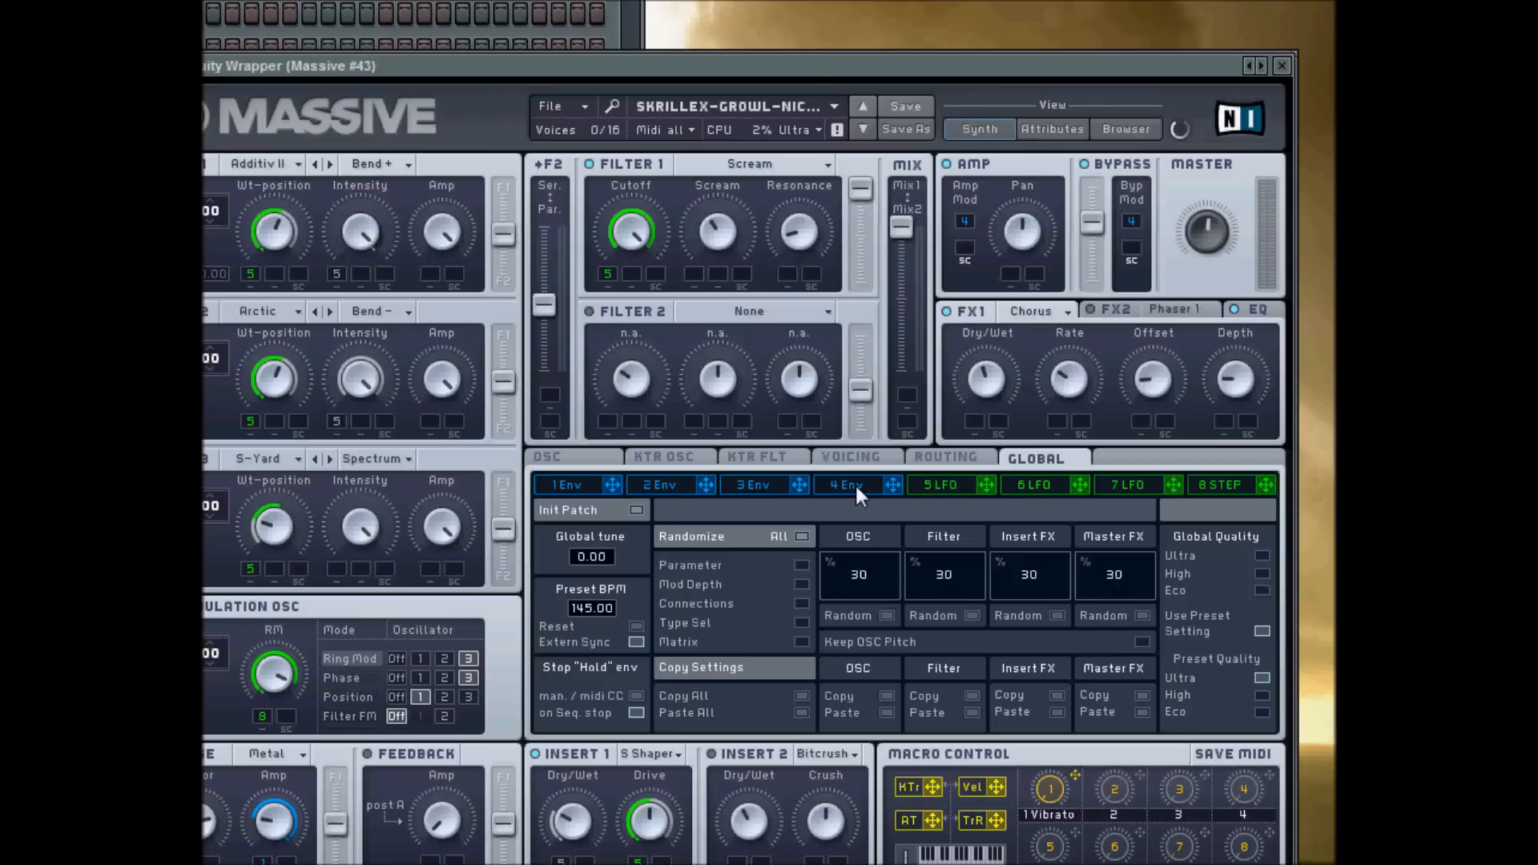
left_click(925, 483)
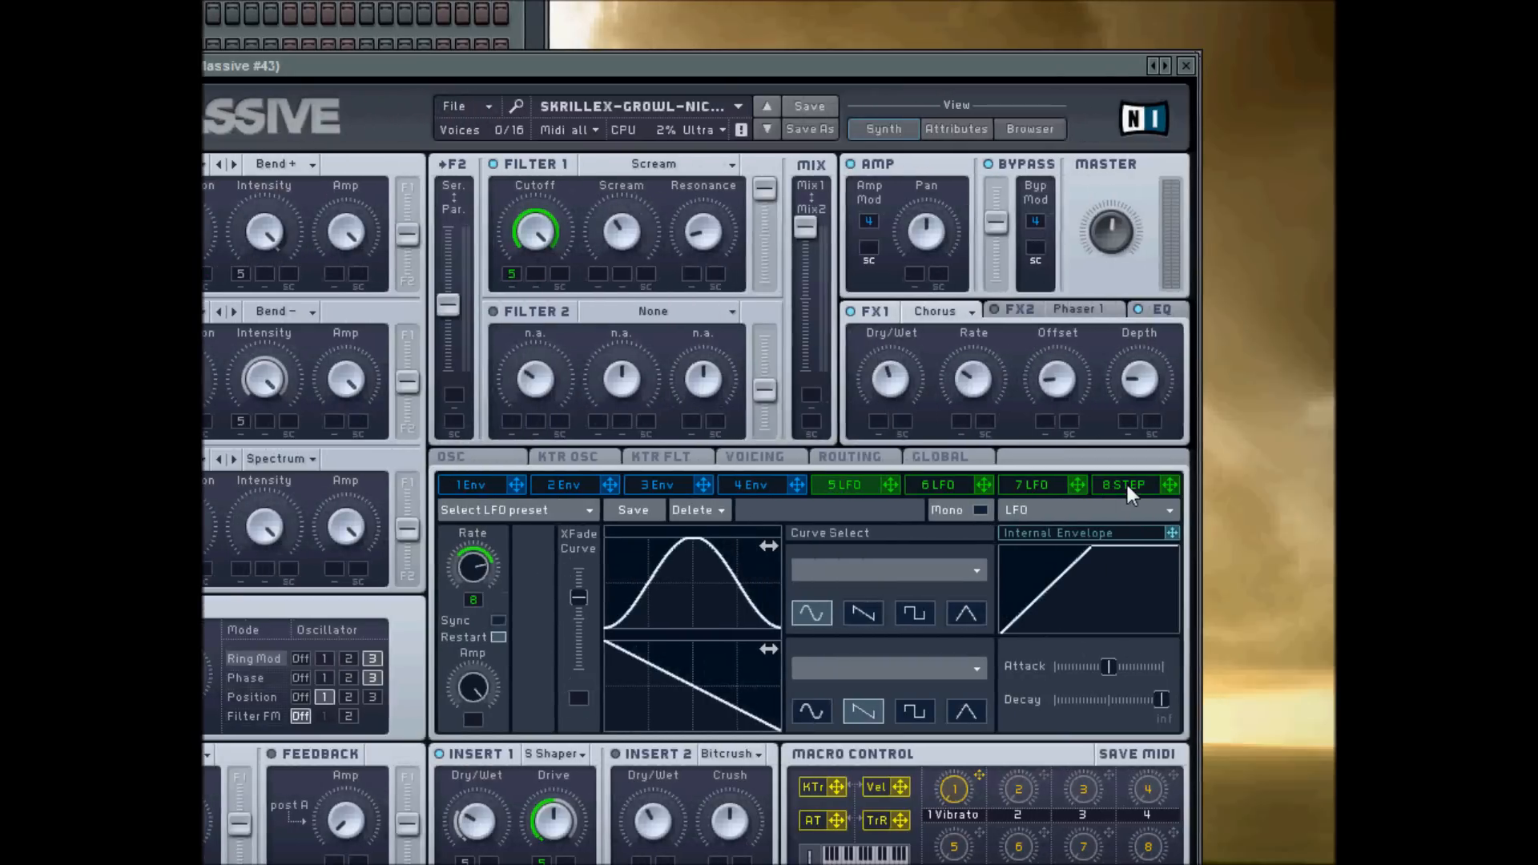
left_click(1219, 484)
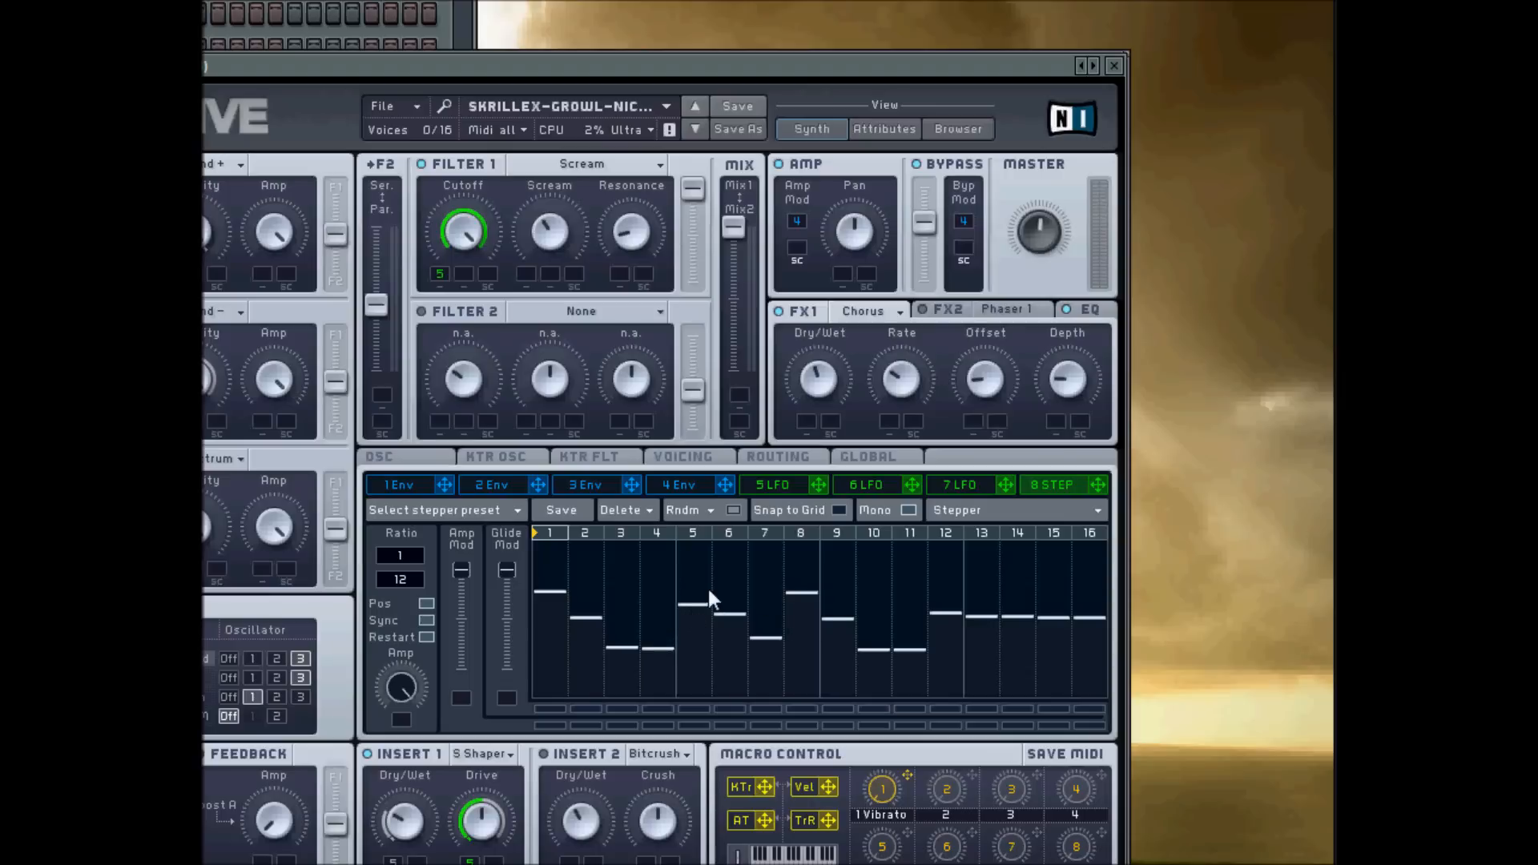
left_click(760, 484)
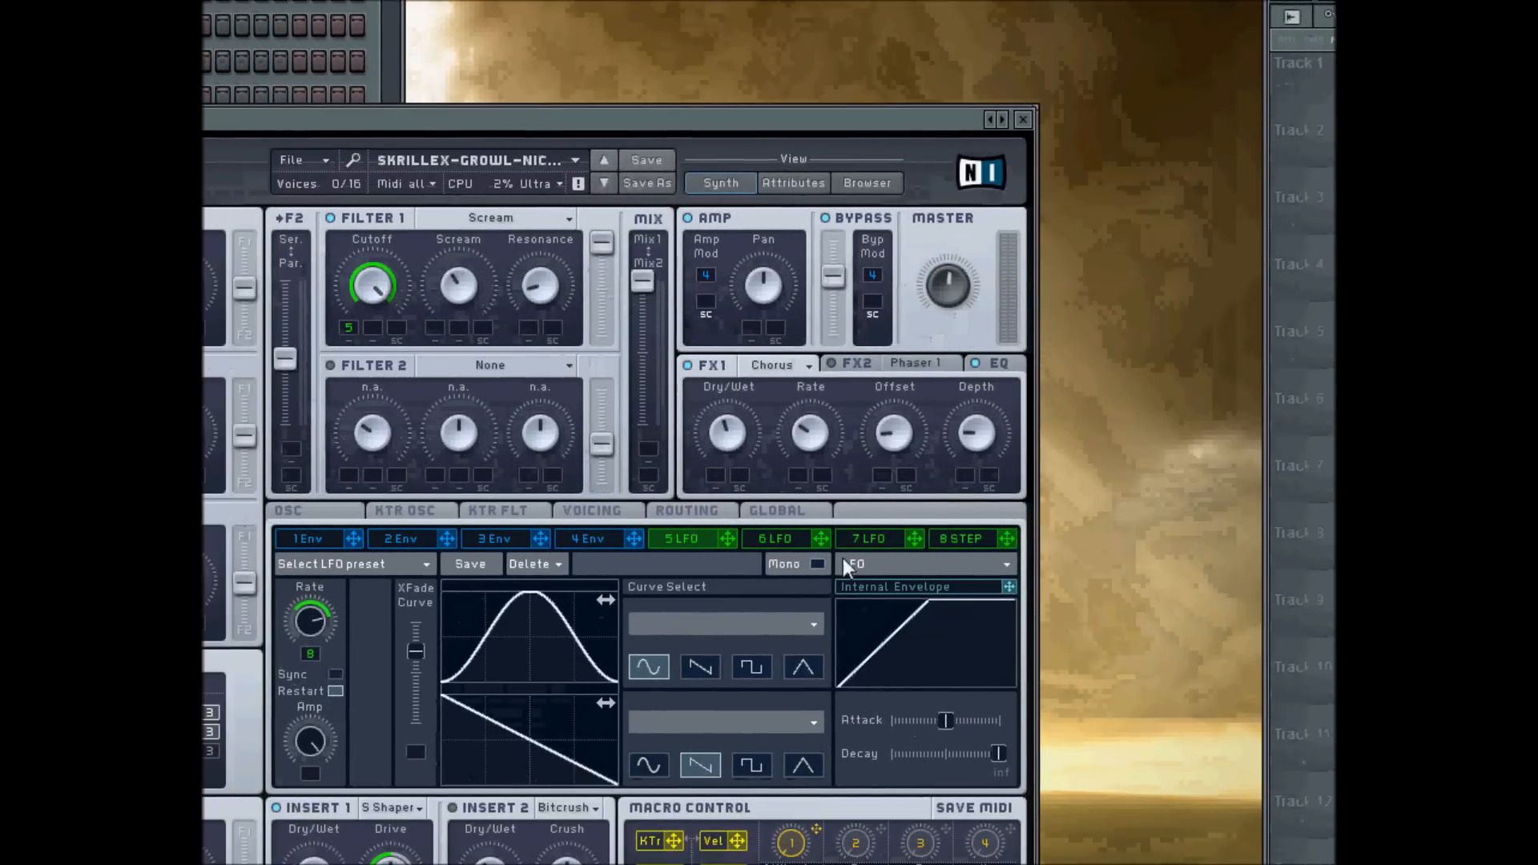
left_click(912, 588)
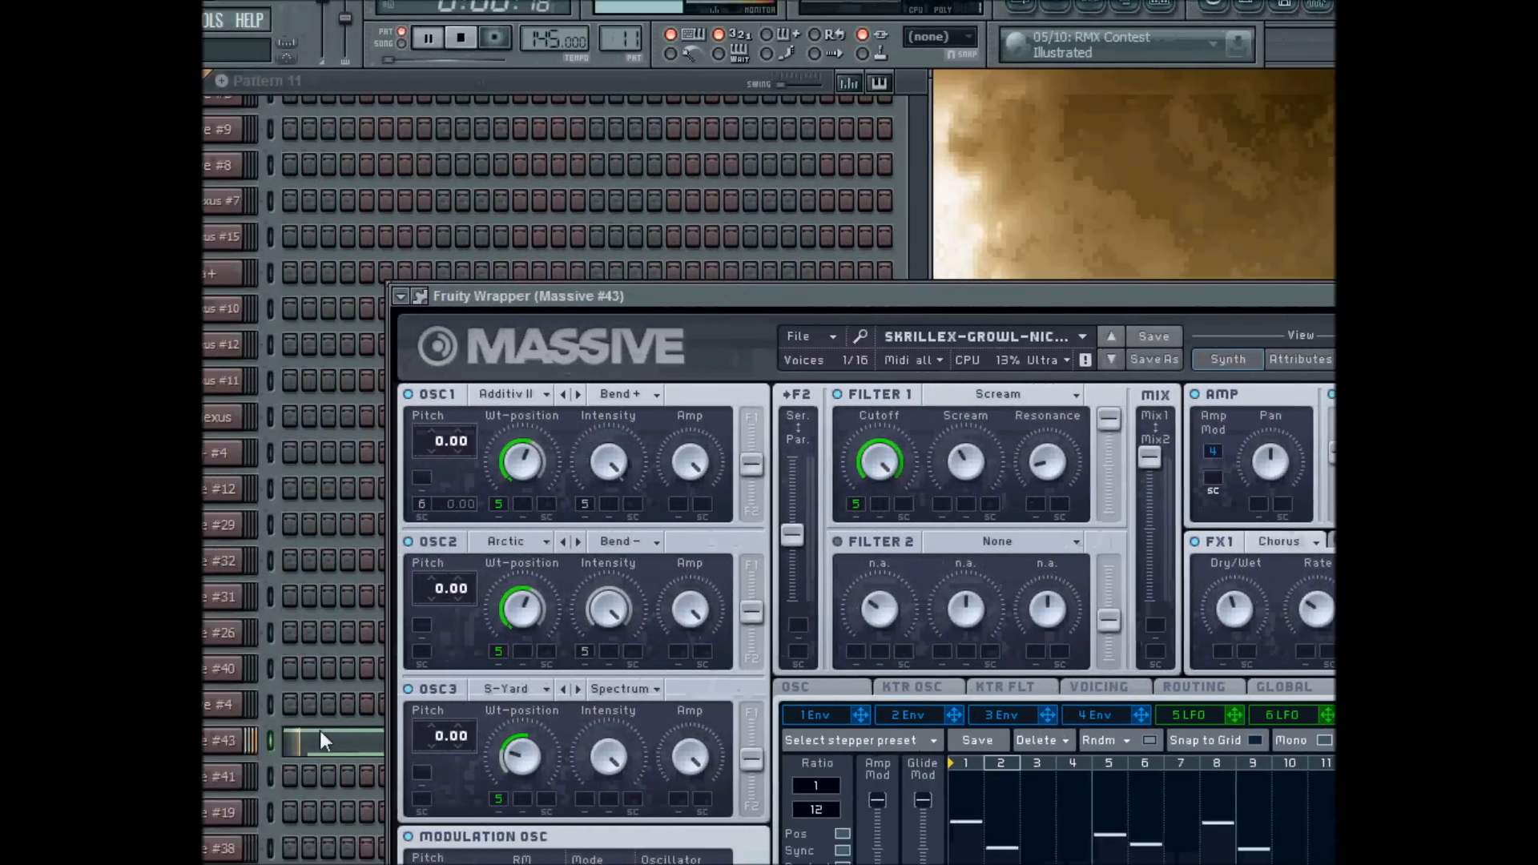
Step: Open the Massive #43 piano roll, select the time range of the A#2 and F2 notes, and stop playback after listening
left_click(320, 740)
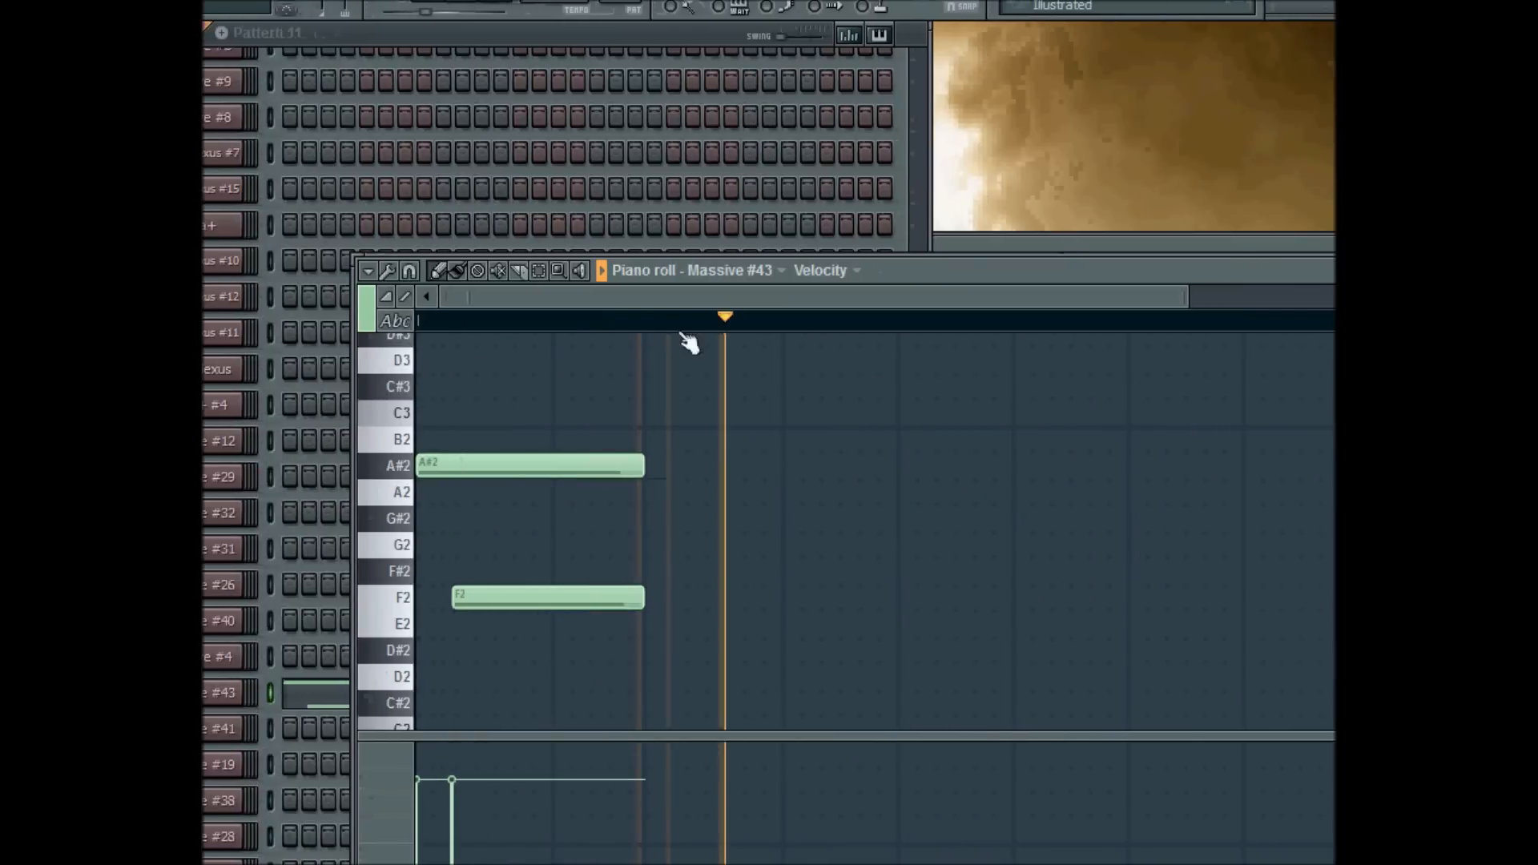
left_click_drag(653, 323, 355, 324)
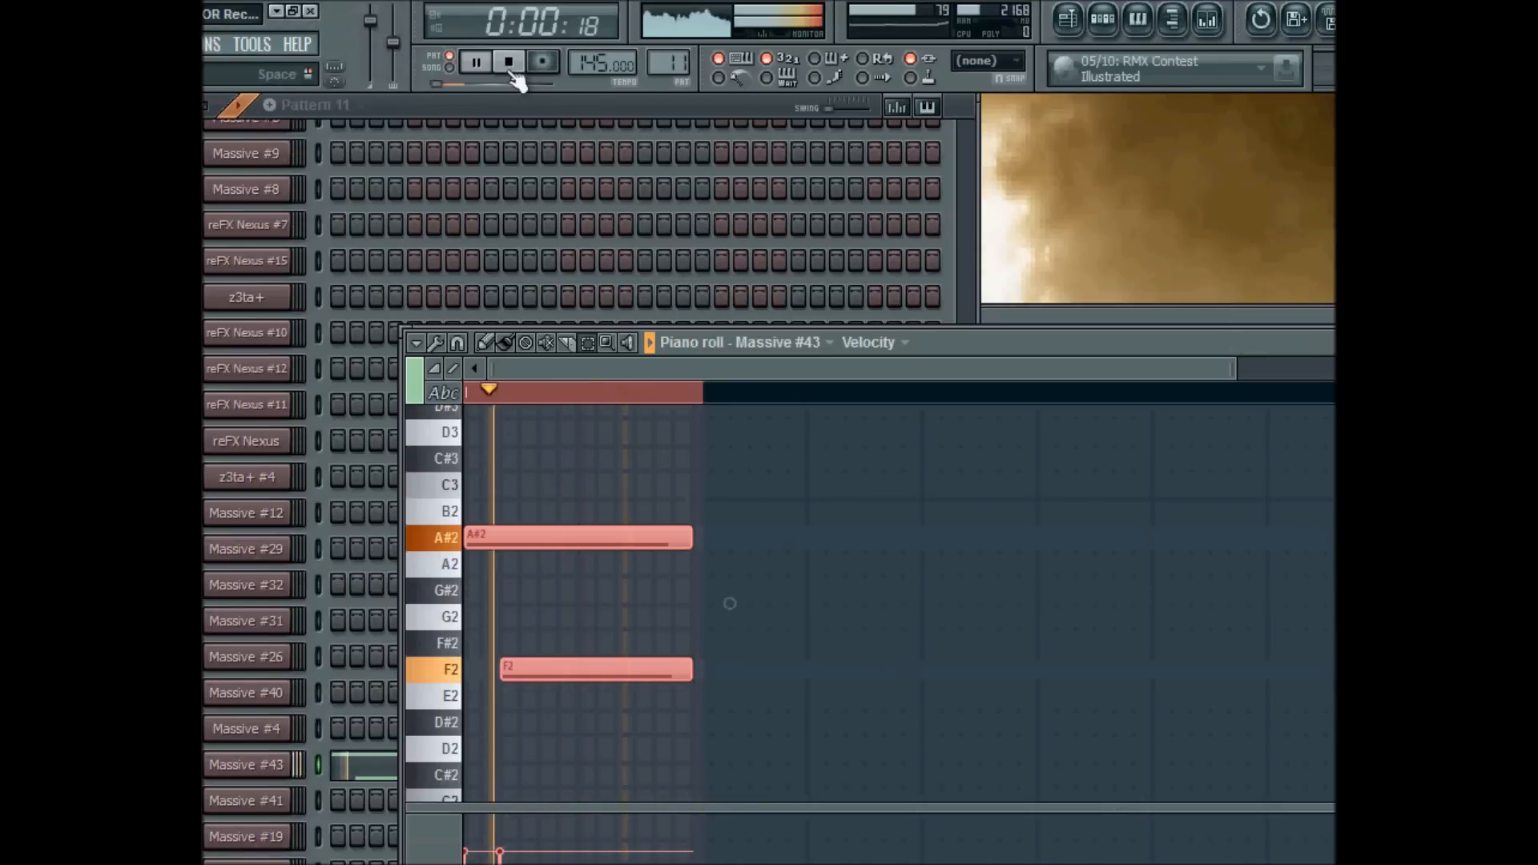
left_click(511, 16)
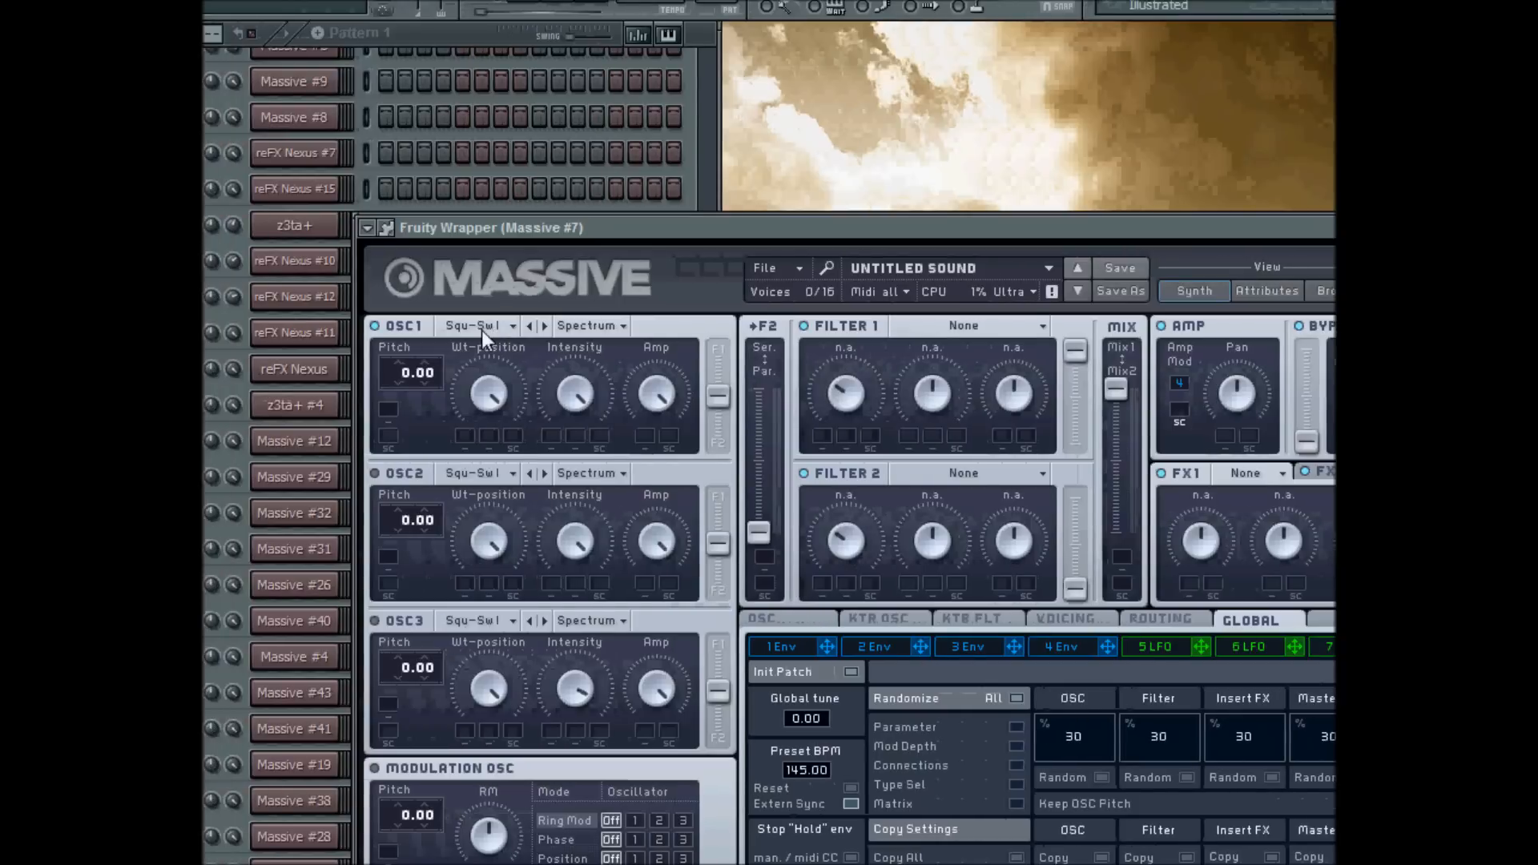
Step: Browse the OSC1 wavetables in Massive #7 and try Pulse-Saw Sync
left_click(437, 325)
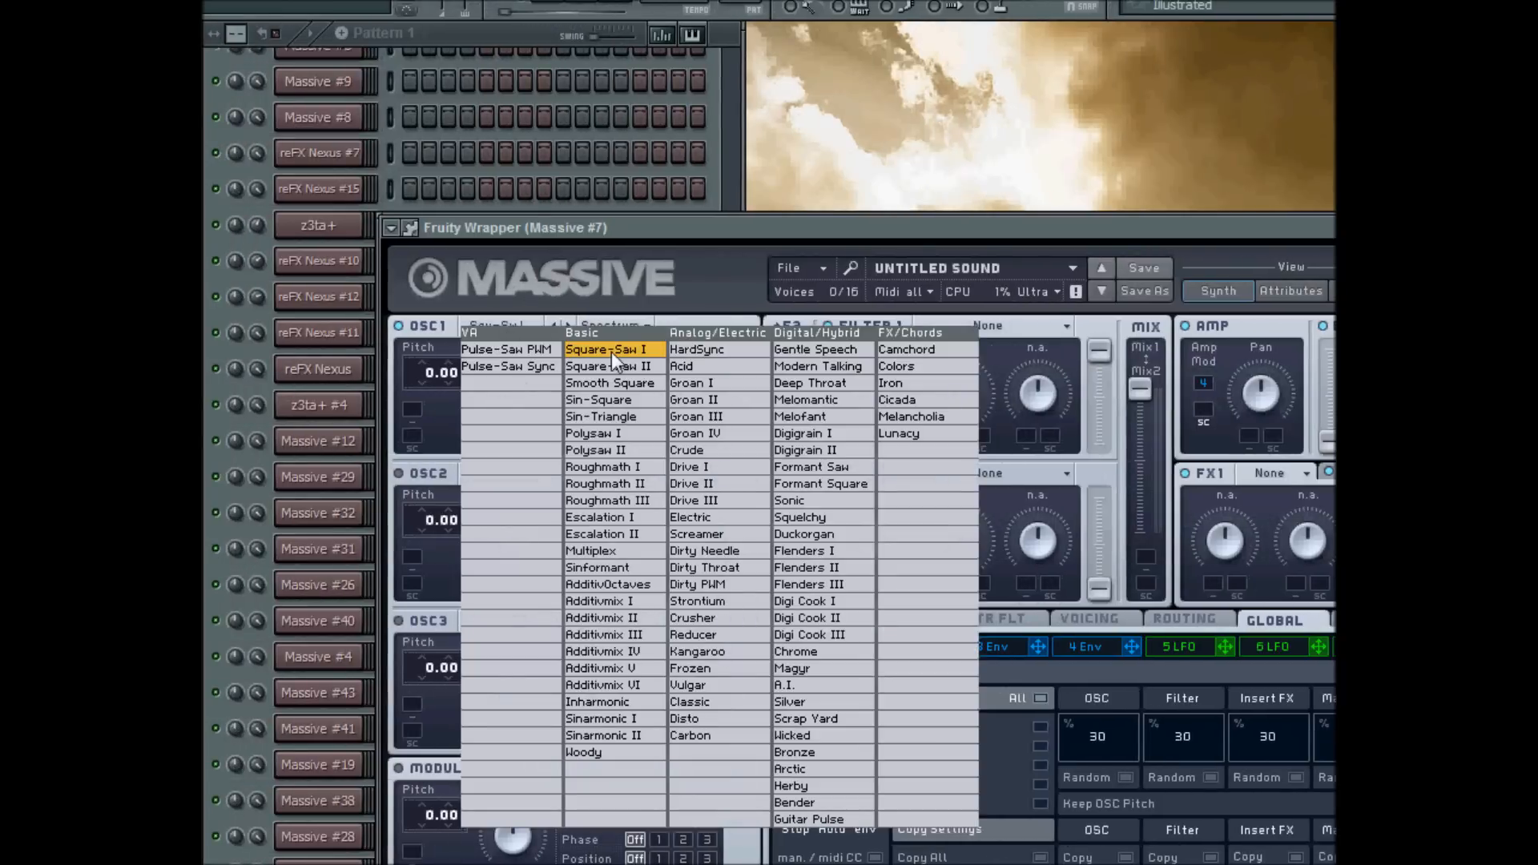
left_click(565, 244)
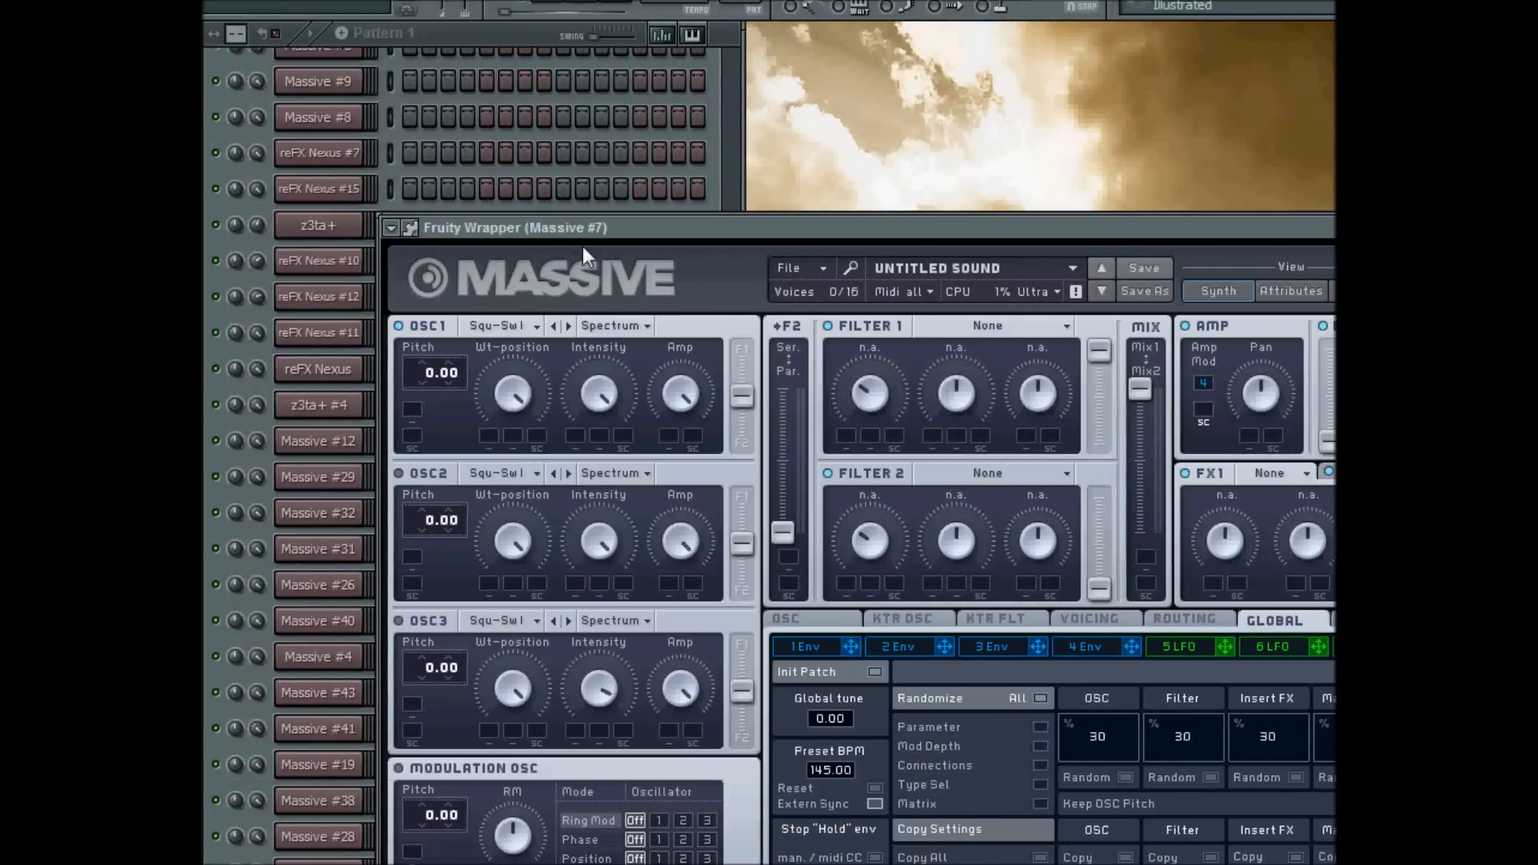
left_click_drag(655, 228, 650, 230)
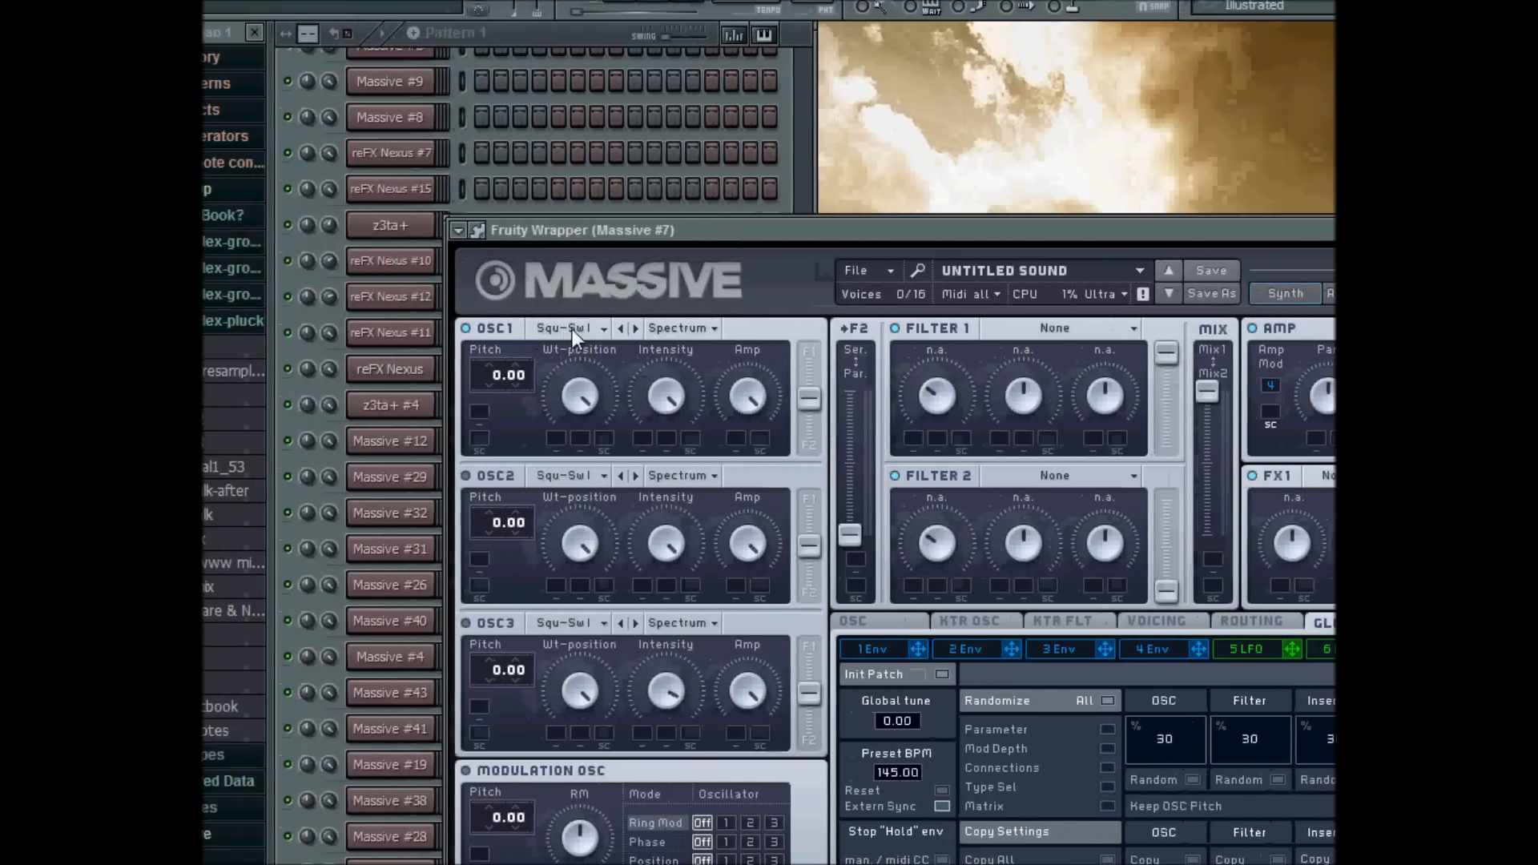
left_click(499, 330)
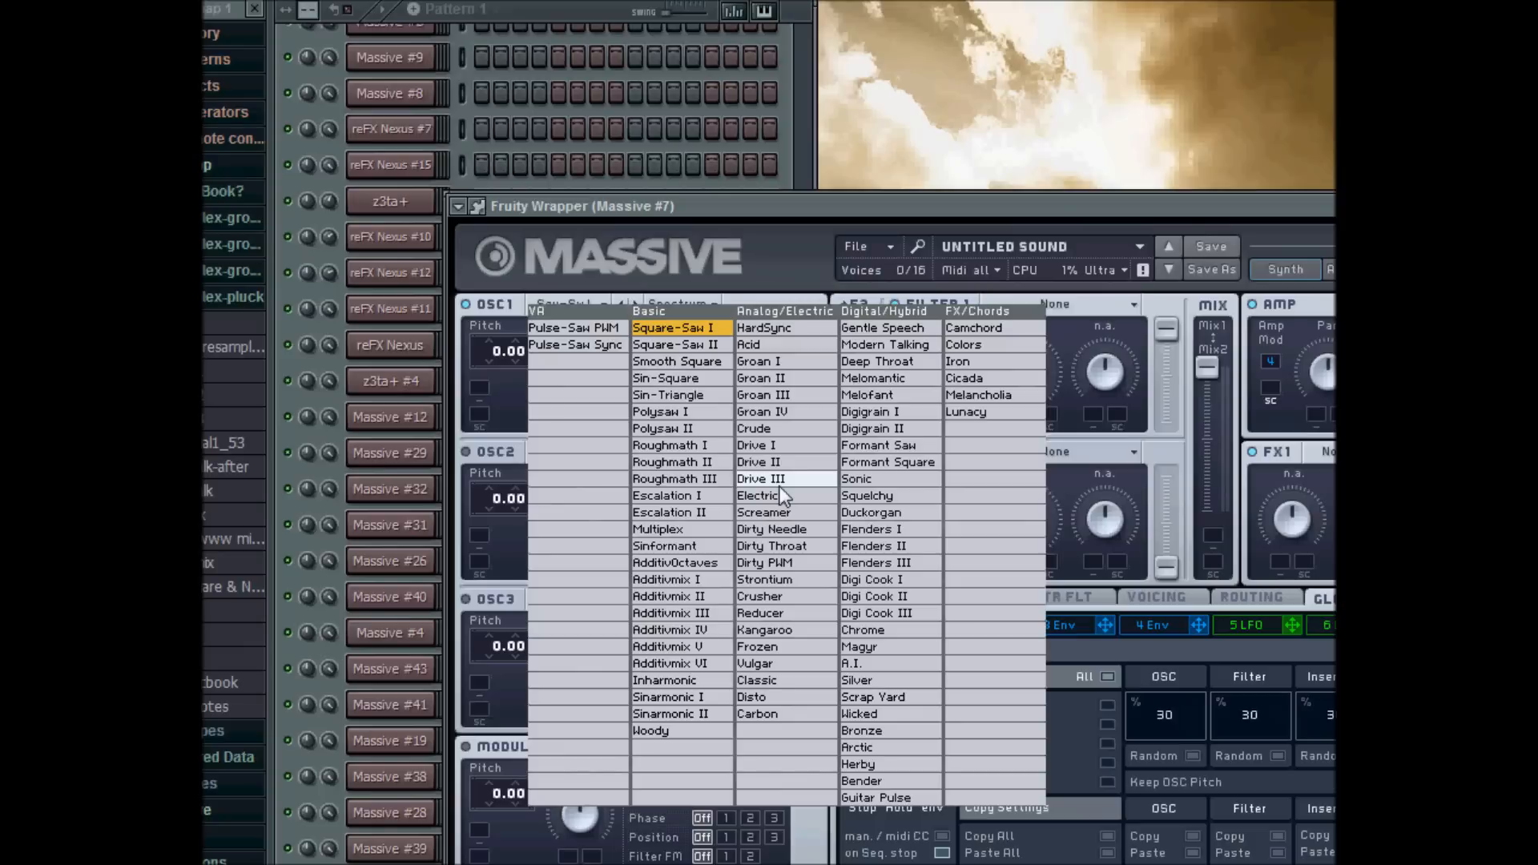
left_click(569, 340)
Step: Set OSC1 to the HardSync wavetable and lower its Wt-position
left_click(579, 303)
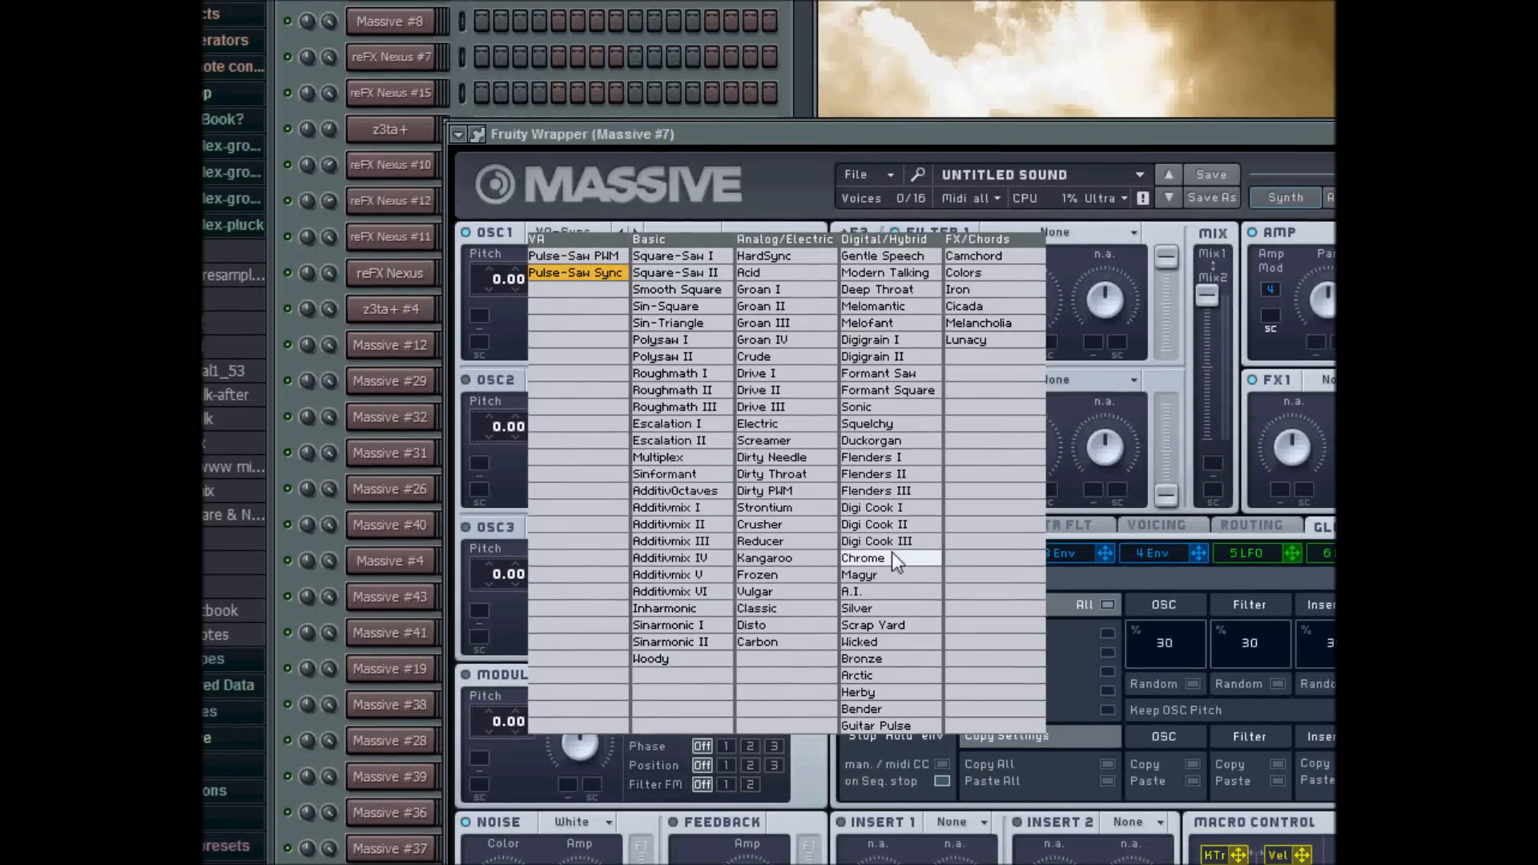
left_click(786, 260)
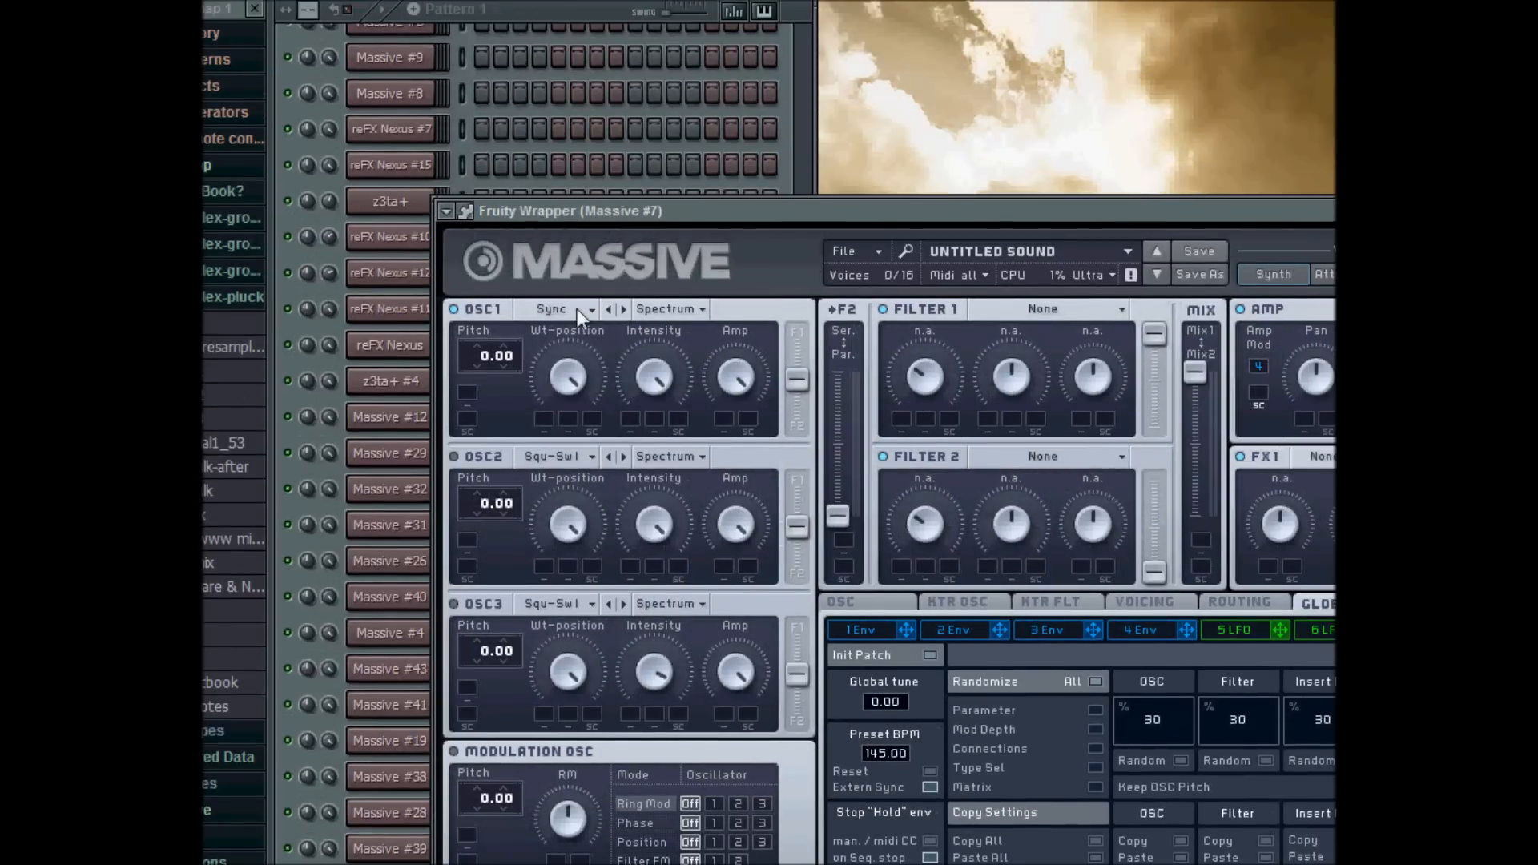
left_click(576, 309)
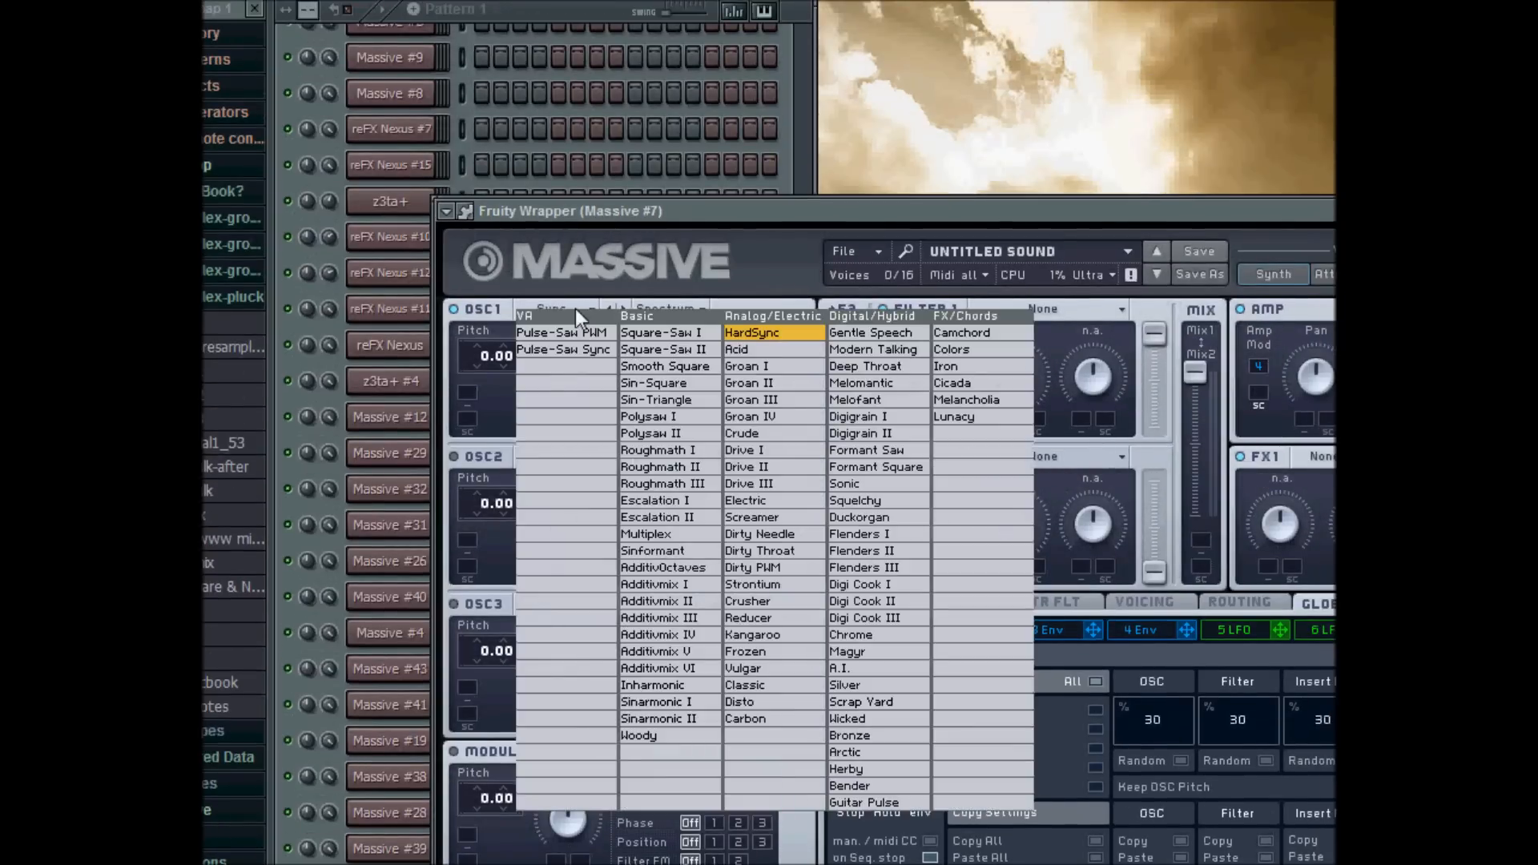
left_click(770, 334)
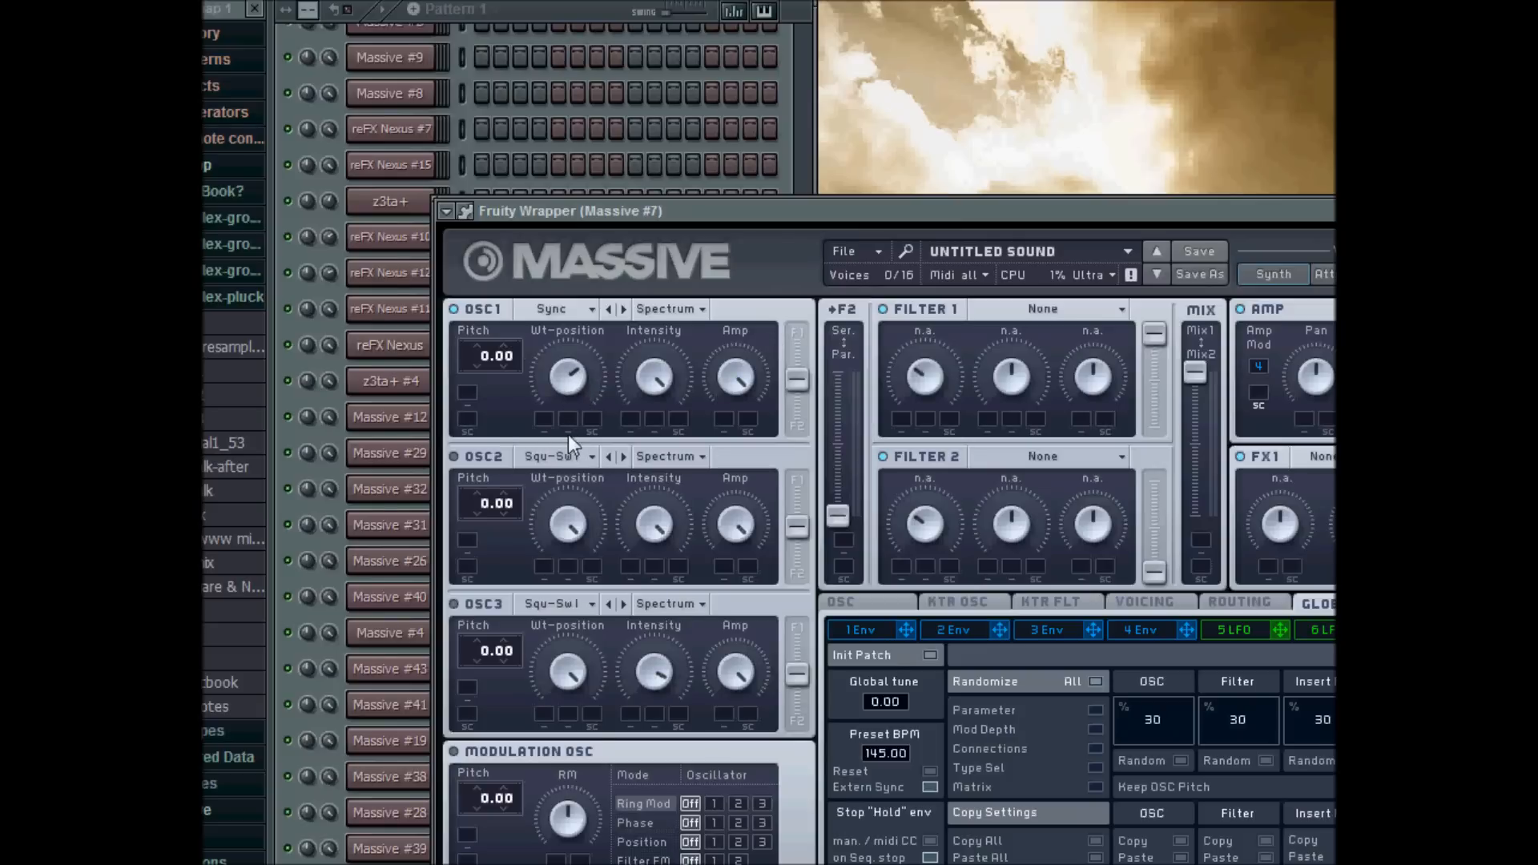
left_click_drag(624, 221, 640, 228)
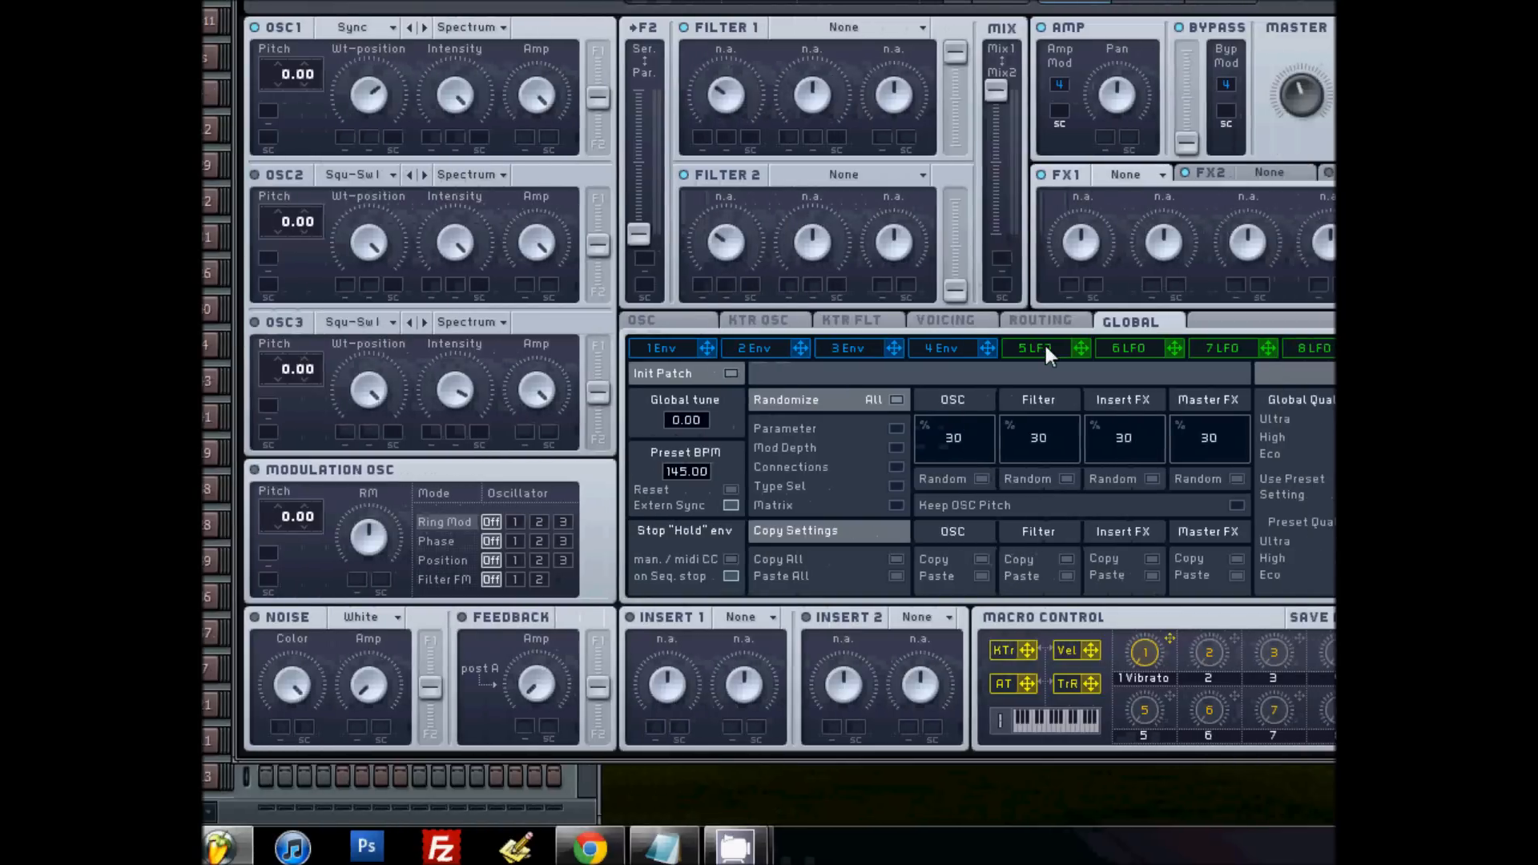
Step: Show the 5 LFO settings, then set FX1 to Chorus and lower its Rate, Offset and Depth
left_click(1090, 349)
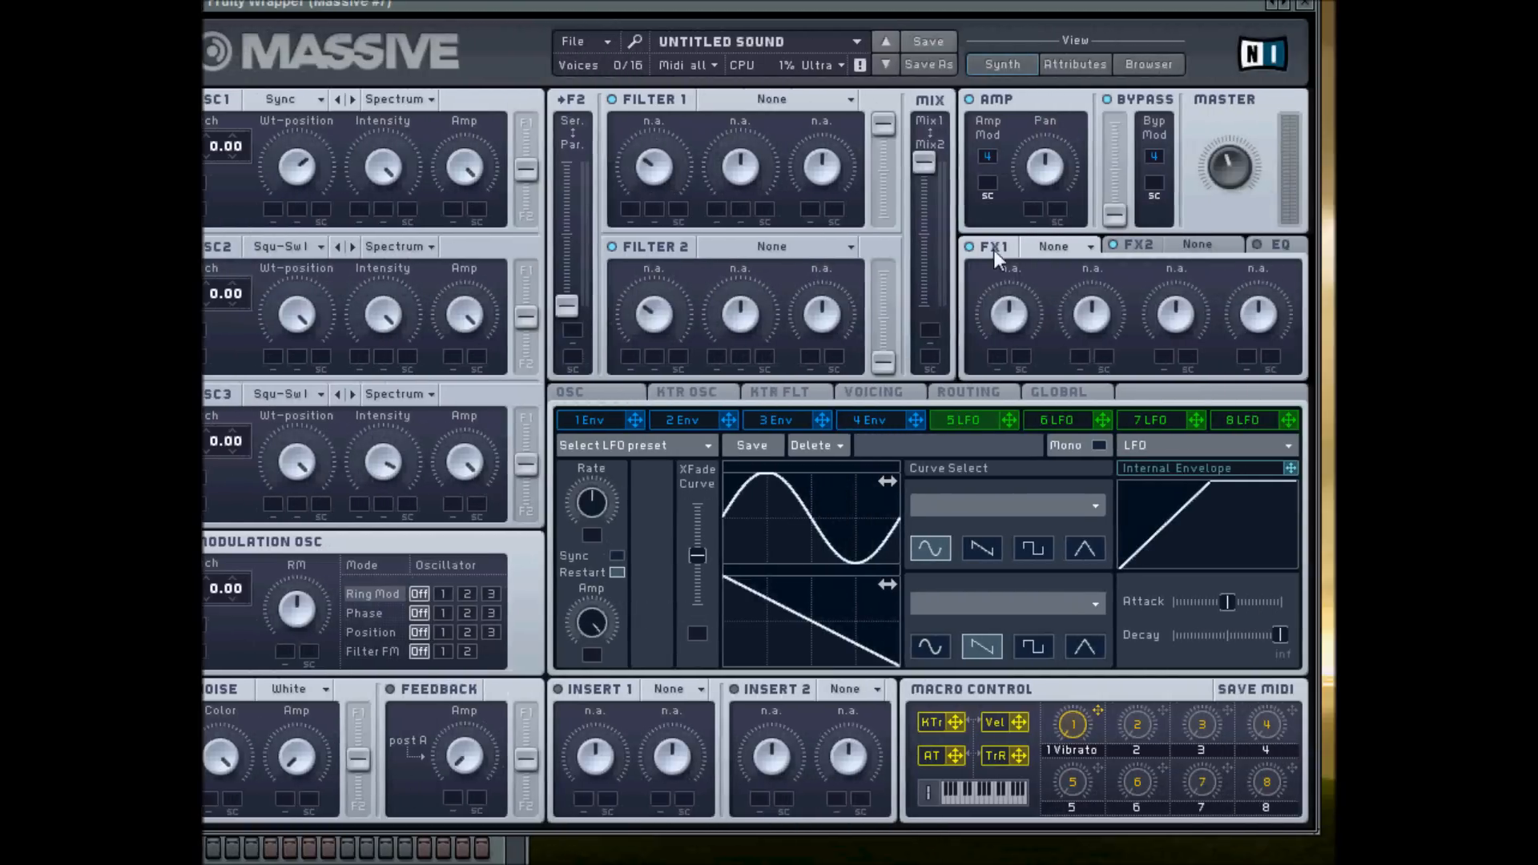
left_click(1053, 246)
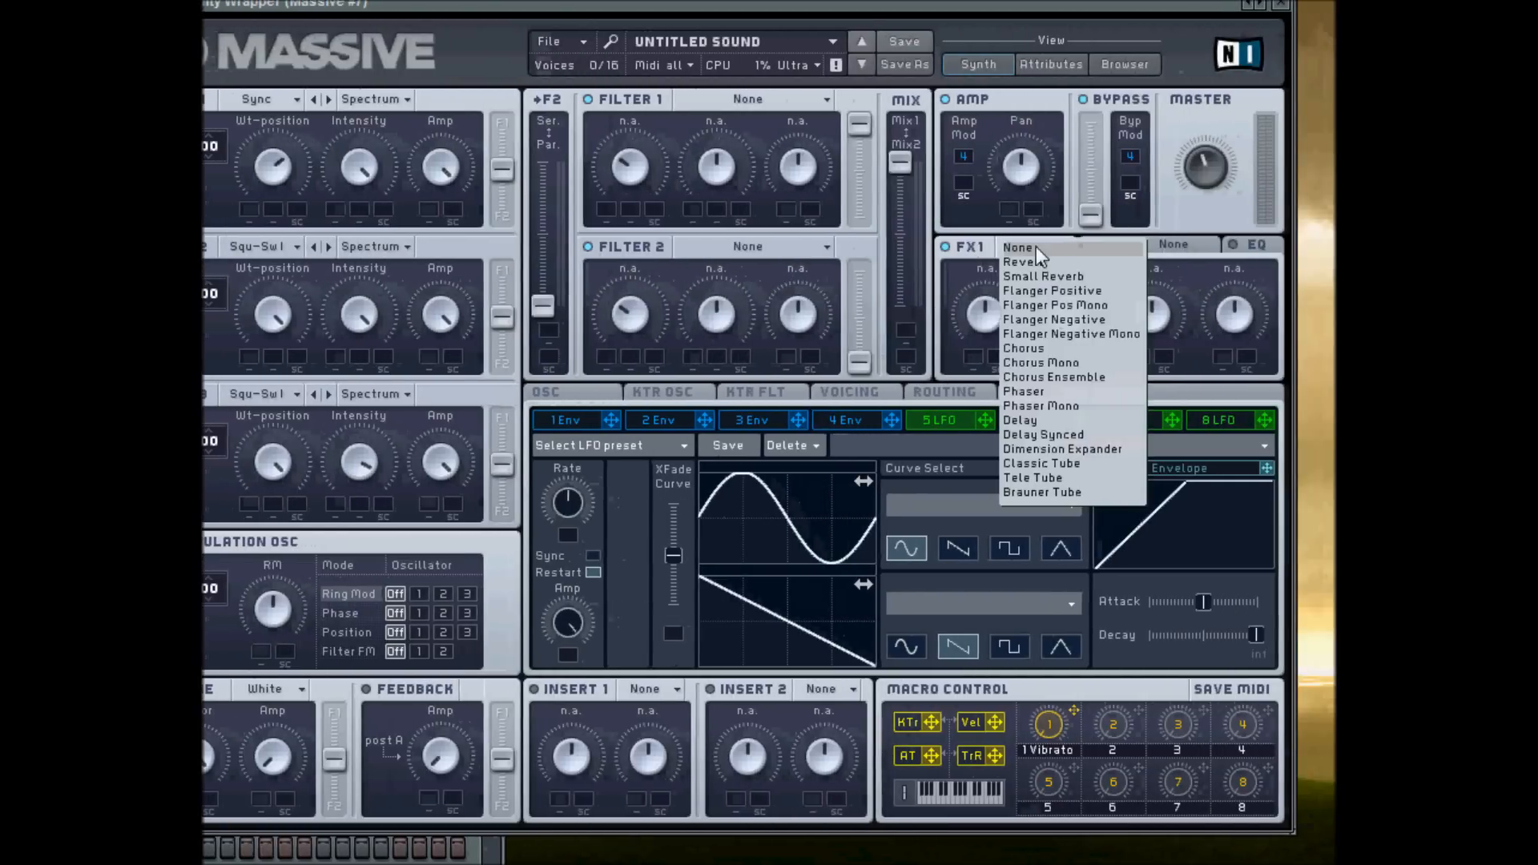
left_click(1025, 343)
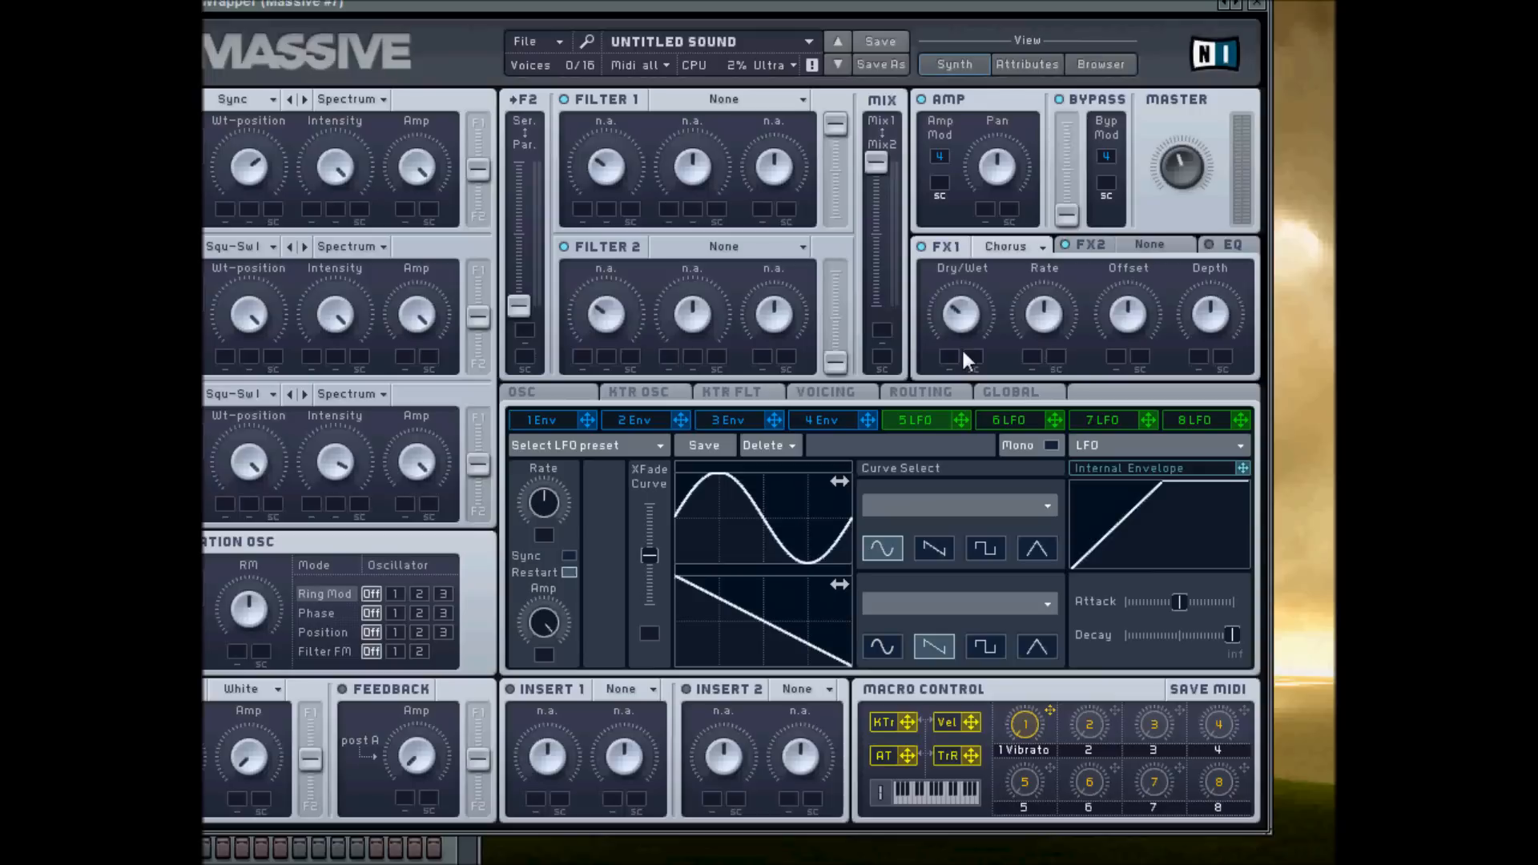
left_click_drag(1054, 328, 1048, 393)
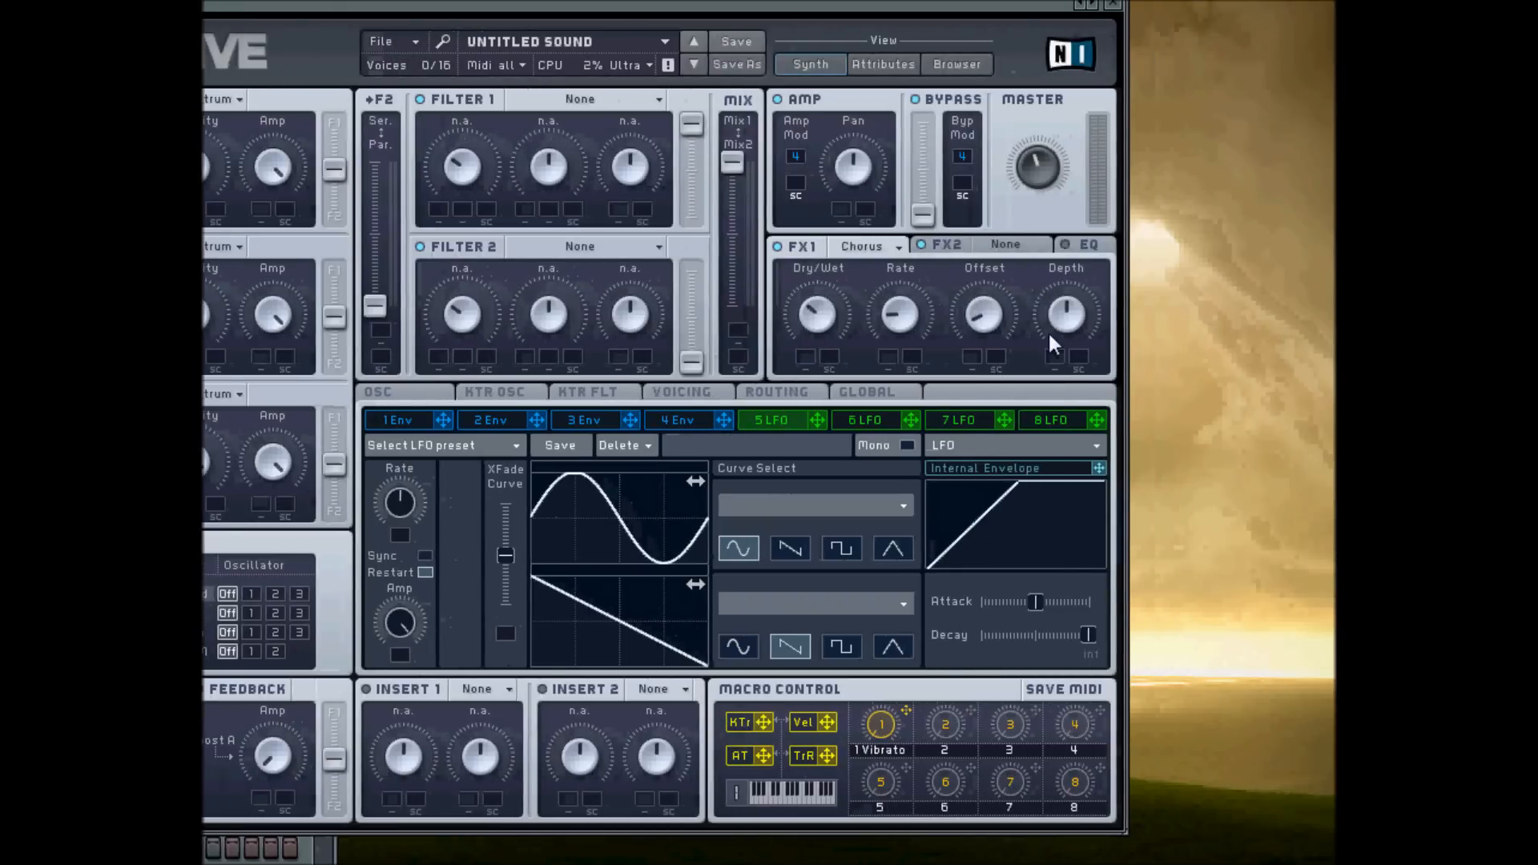
left_click_drag(1065, 325, 1067, 361)
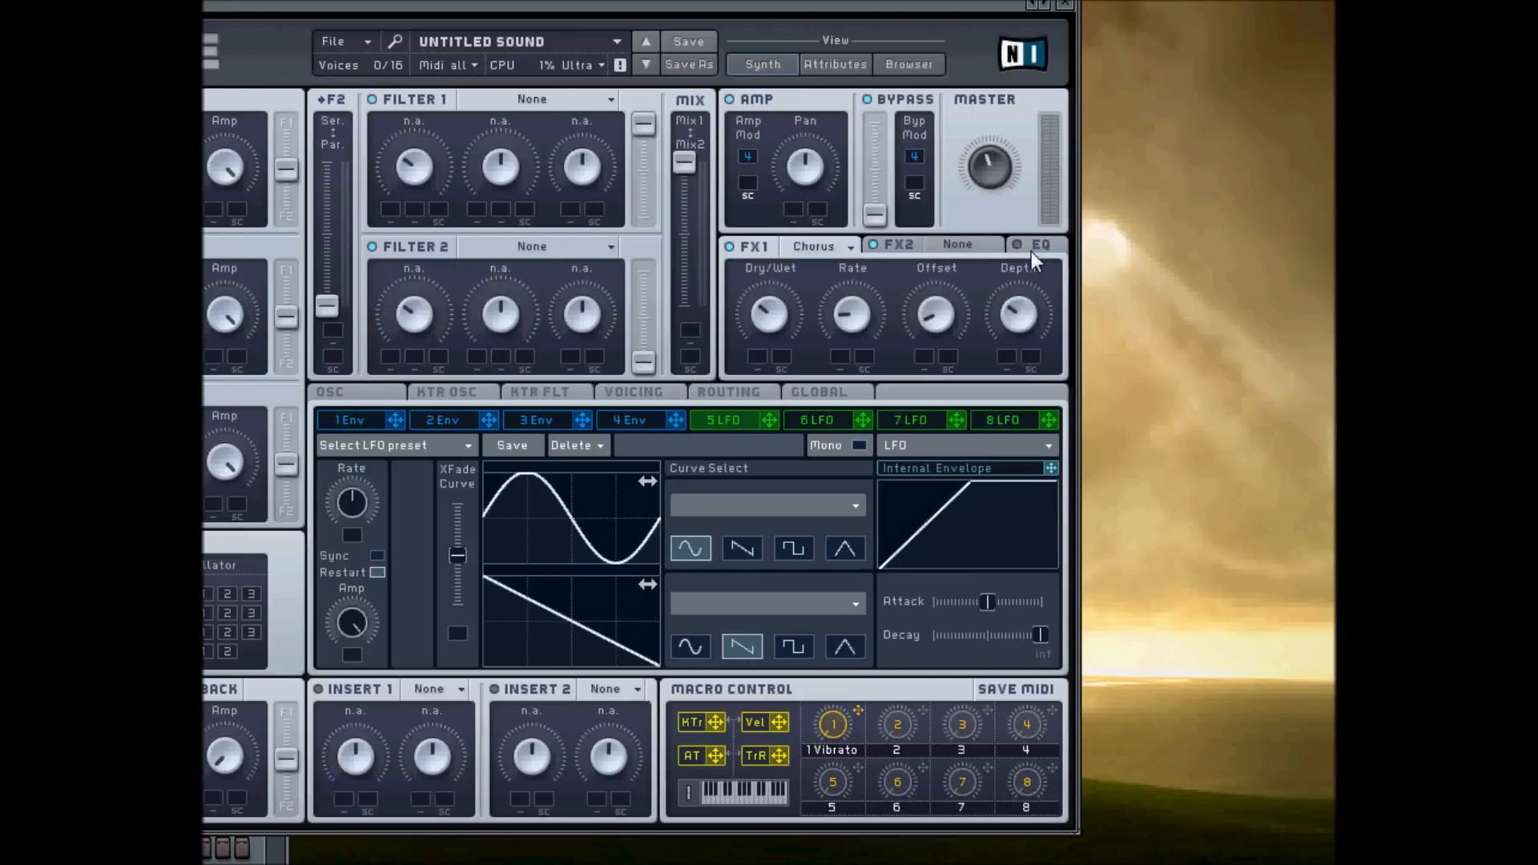
Step: Enable the EQ, raise its High Shelf to the maximum and lower the Low Shelf below the middle
left_click(1043, 245)
left_click_drag(1019, 314, 1018, 208)
left_click_drag(774, 311, 775, 319)
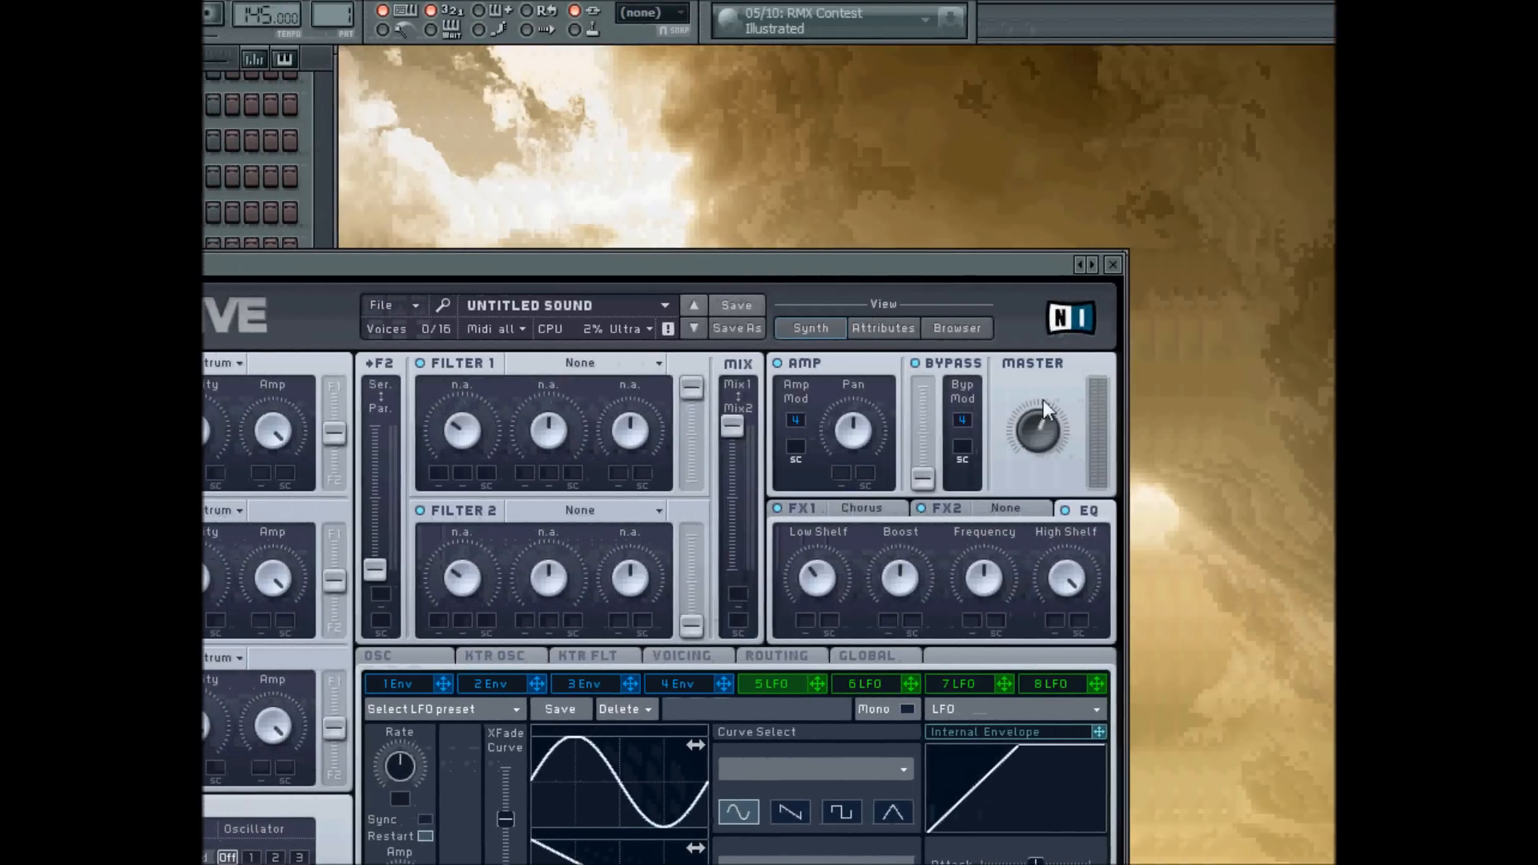
Step: Raise the synth's Master volume and stop the pattern playback
mouse_move(1042, 401)
left_mouse_down()
mouse_move(1052, 359)
mouse_move(1042, 373)
left_mouse_up()
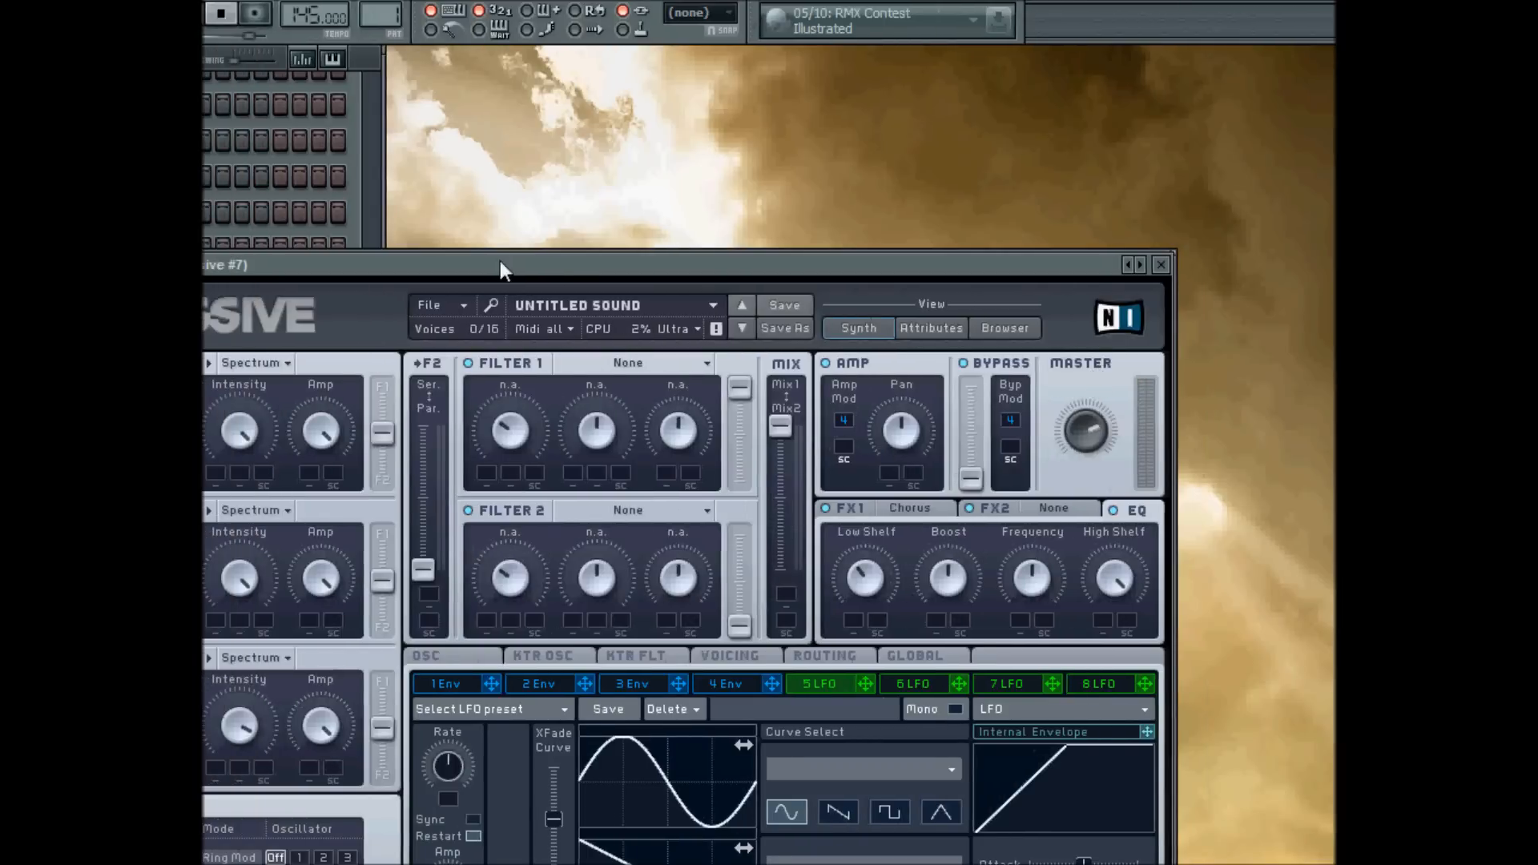
left_click_drag(451, 261, 609, 221)
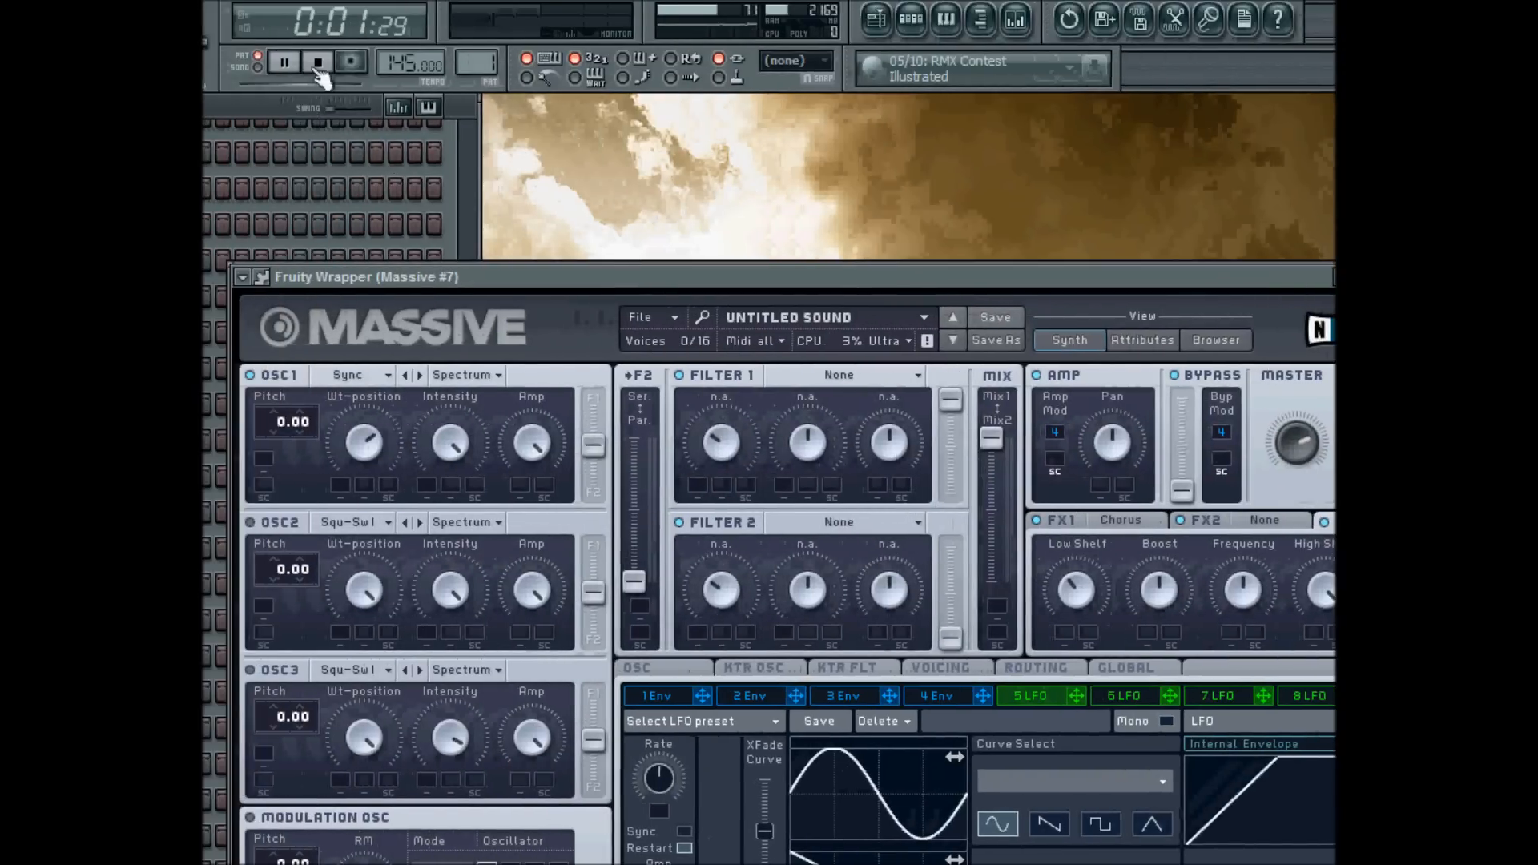
left_click(221, 13)
left_click_drag(406, 230, 390, 240)
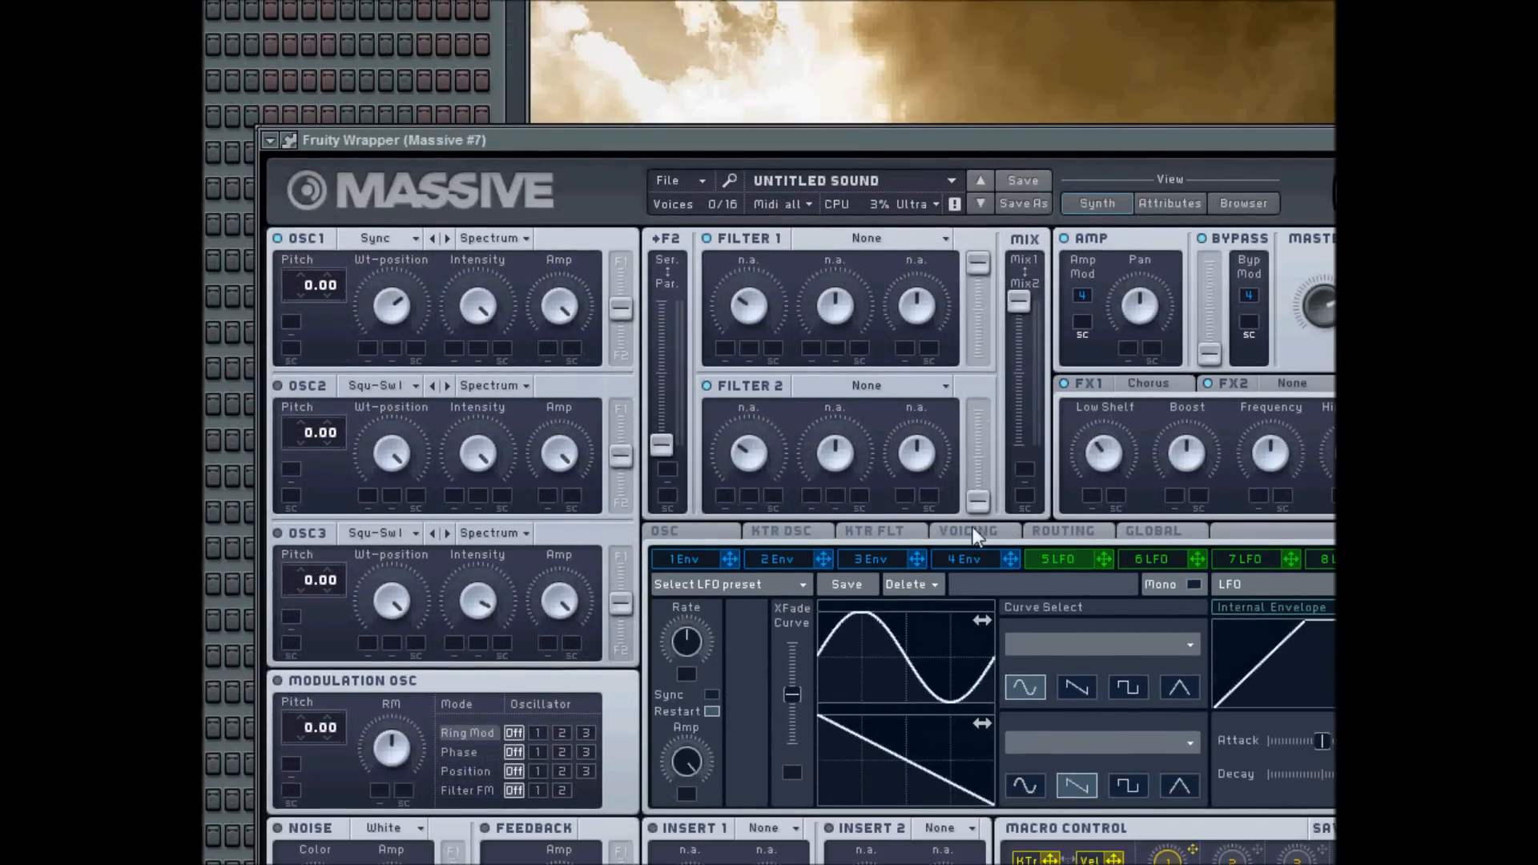
Step: Set the voicing to Monophon and adjust the Glide Time in the oscillator settings
left_click(972, 528)
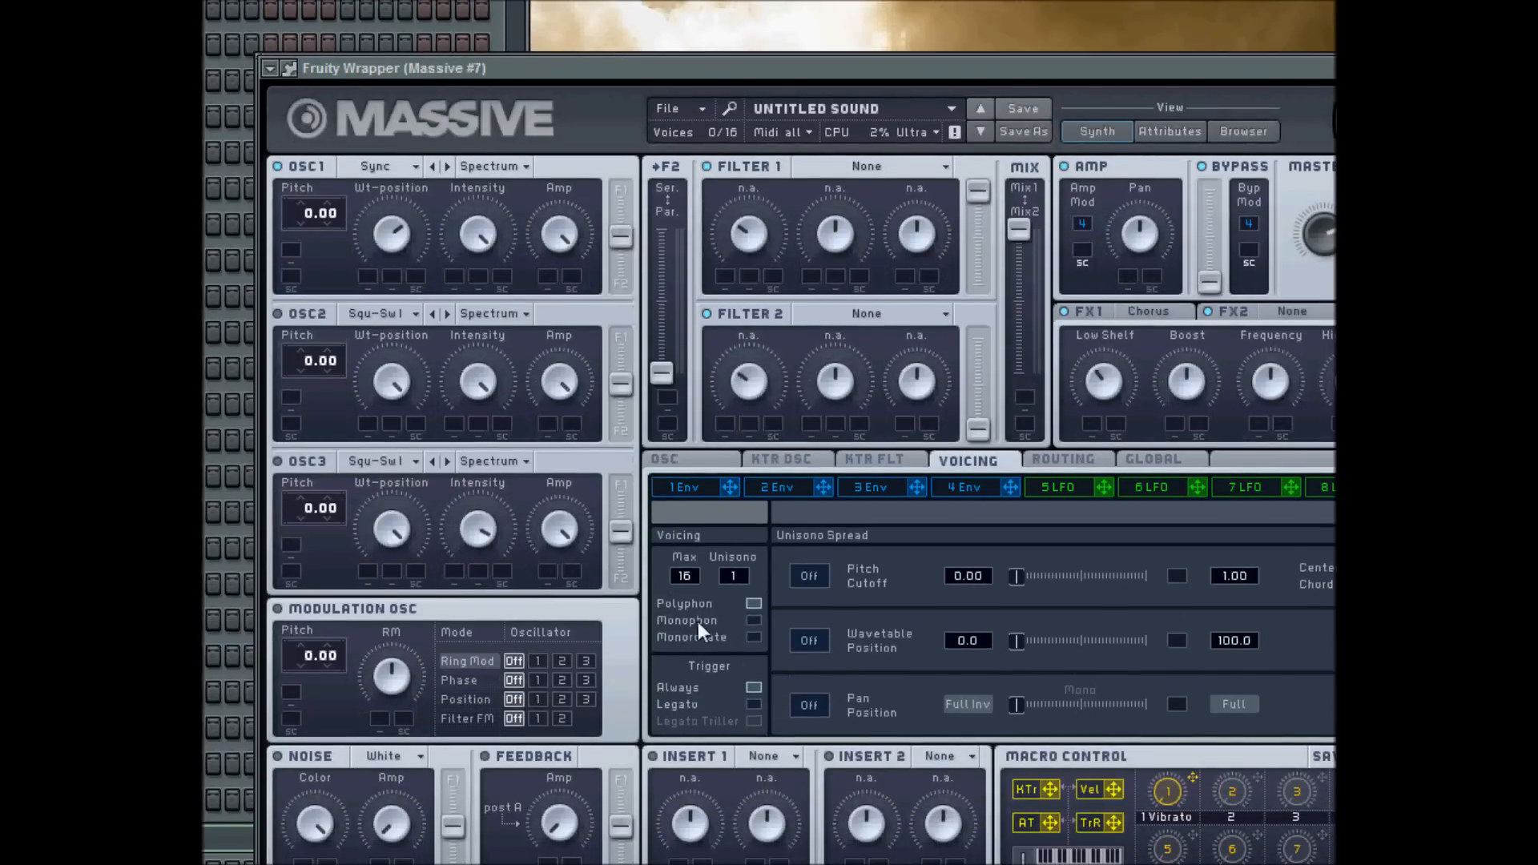
left_click(755, 620)
left_click(676, 458)
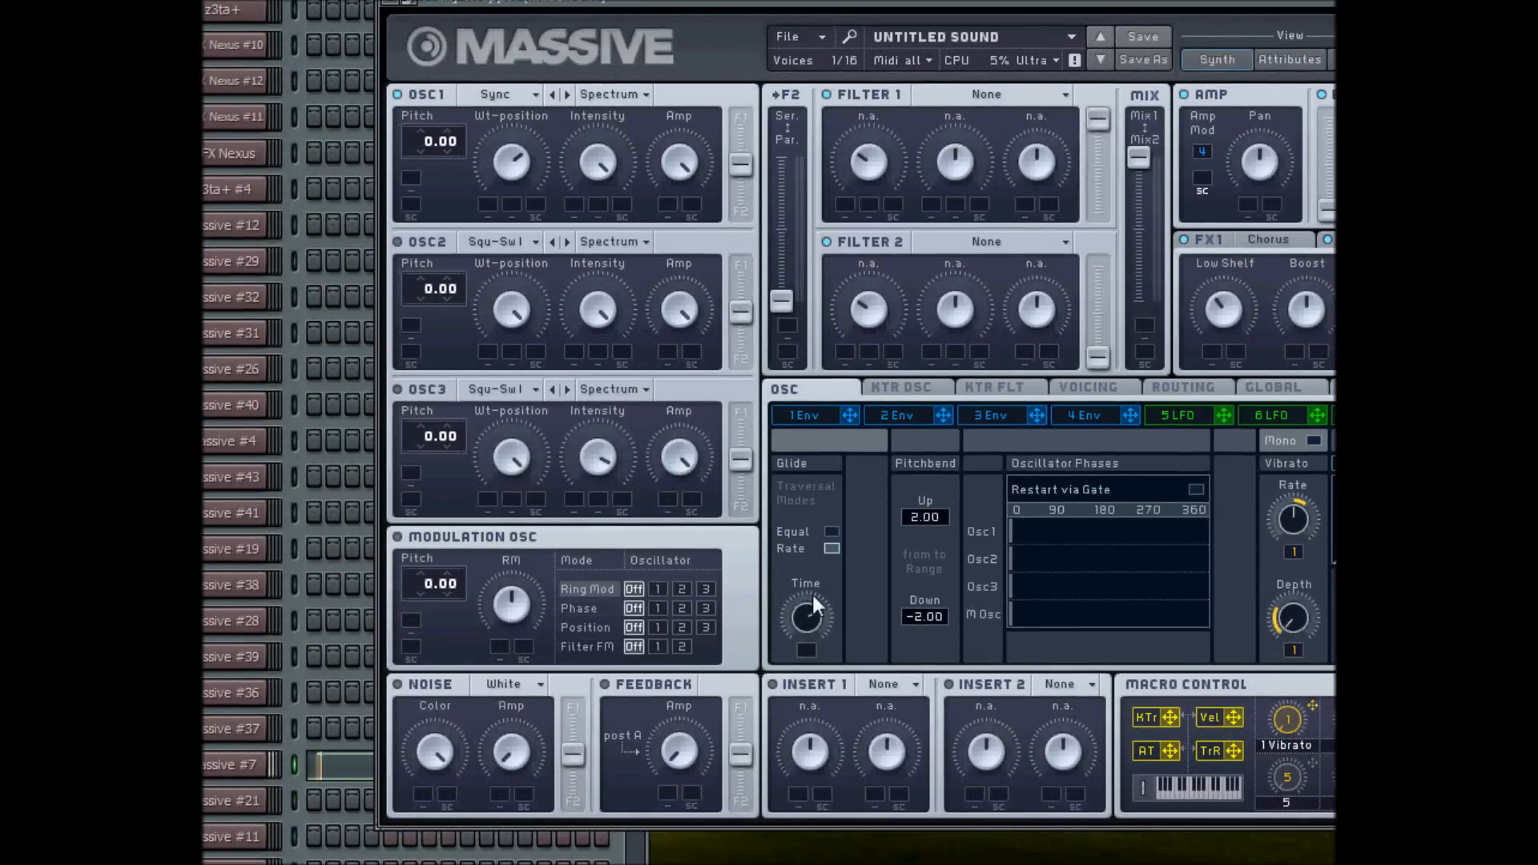
left_click_drag(810, 607, 808, 633)
left_click_drag(810, 620, 806, 584)
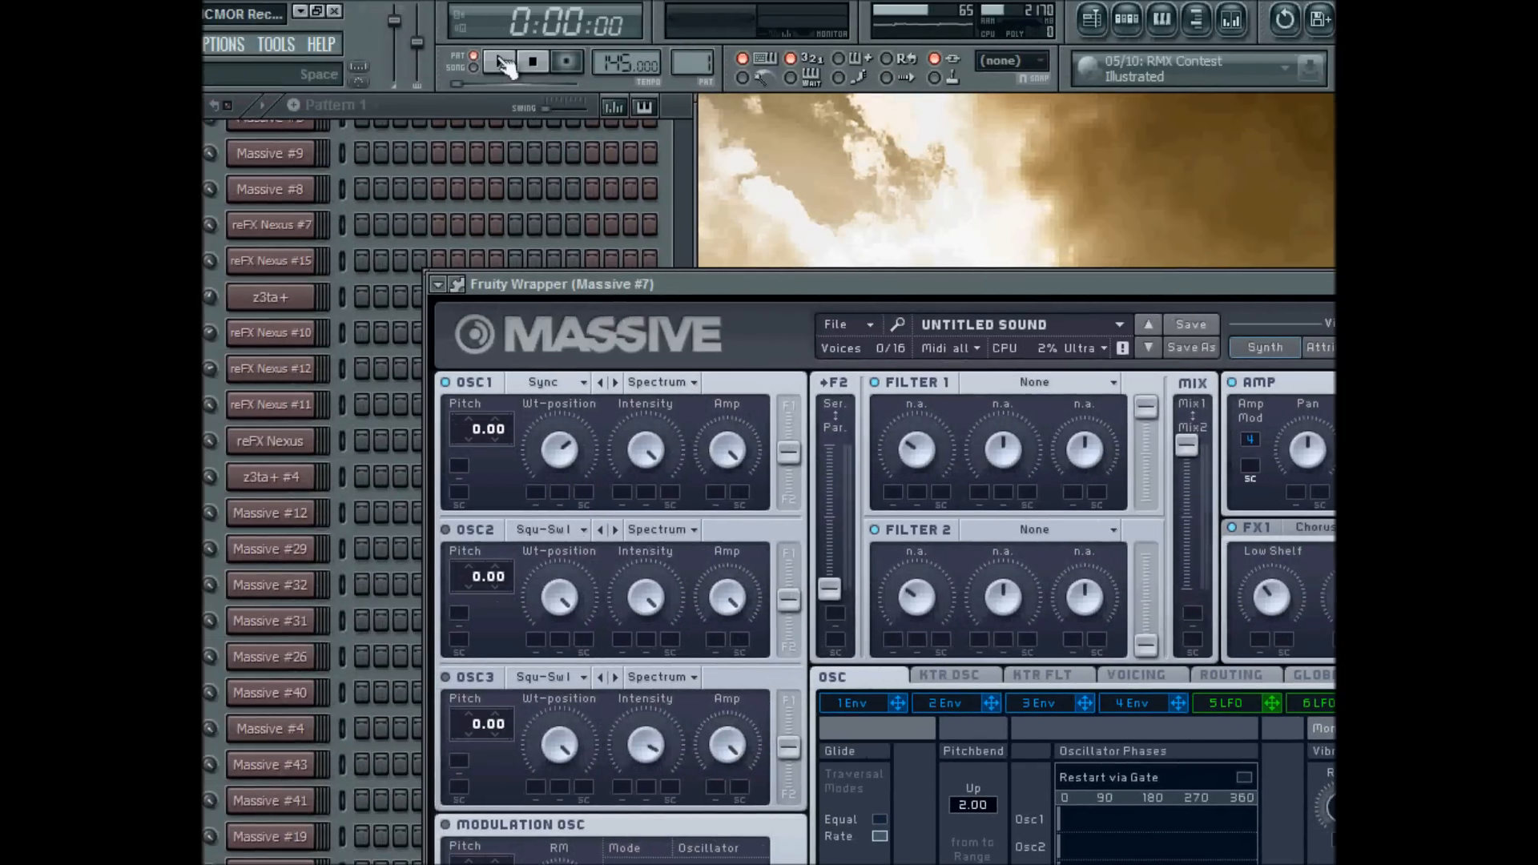
Step: Play Pattern 1 to audition the sound and stop the playback
left_click(500, 59)
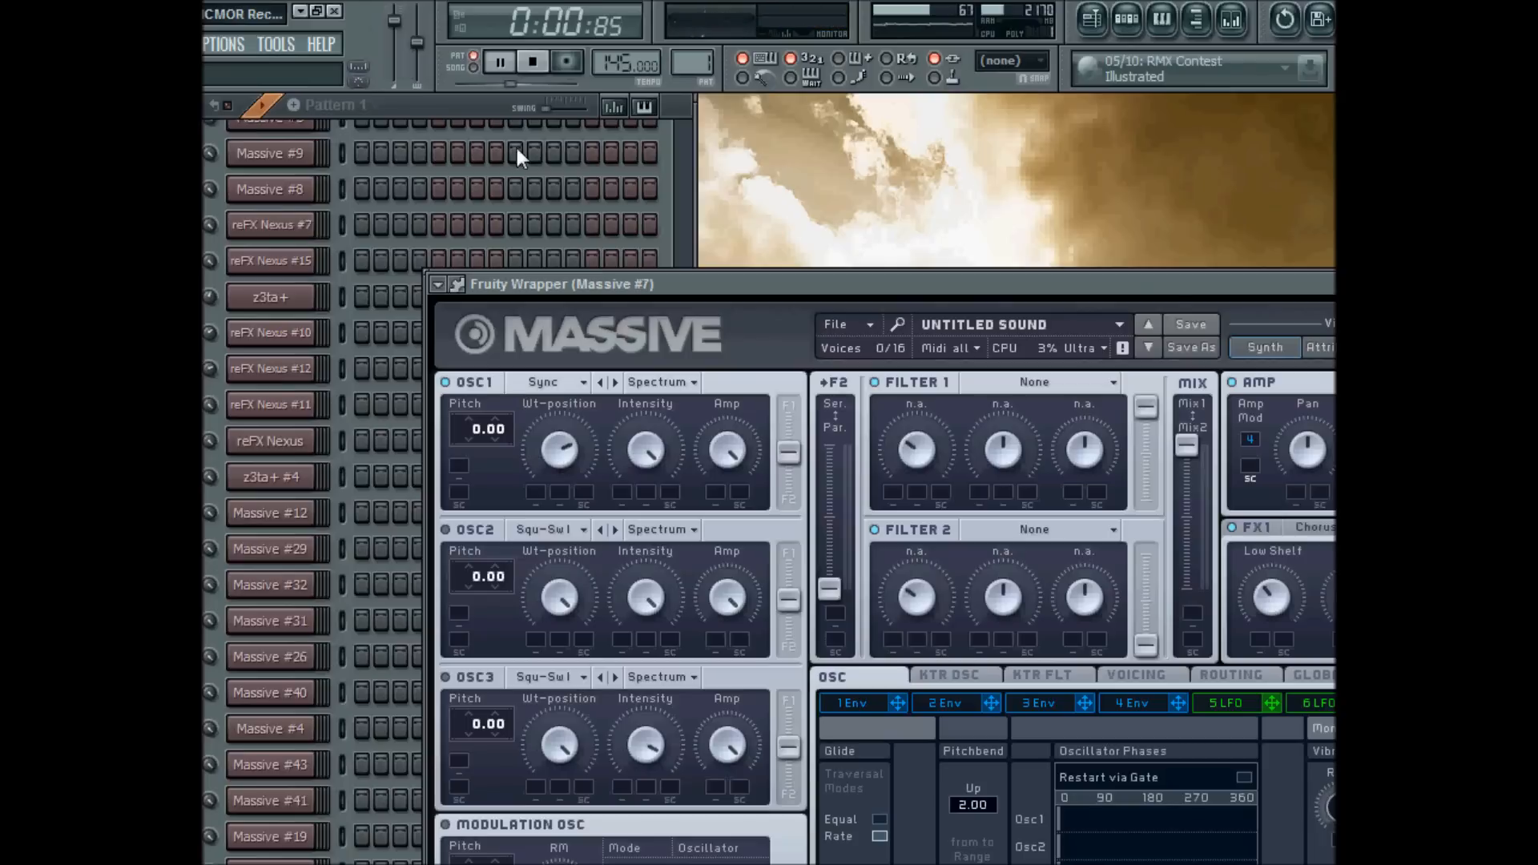
key("space")
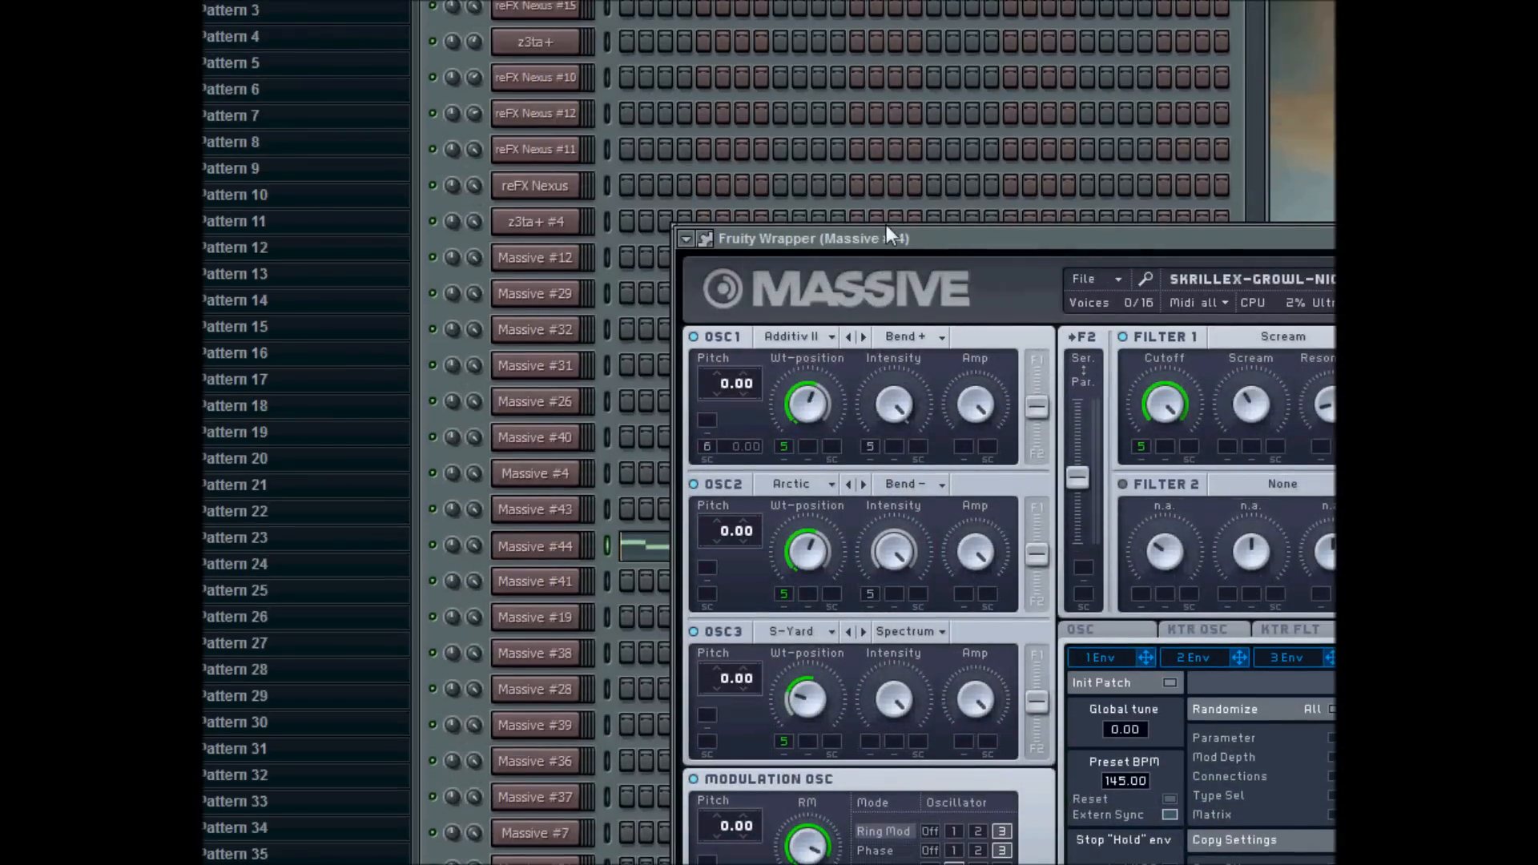
Step: Close the Massive #44 window and its channel settings, and reopen Massive #44 from the channel list
left_click_drag(886, 186, 868, 33)
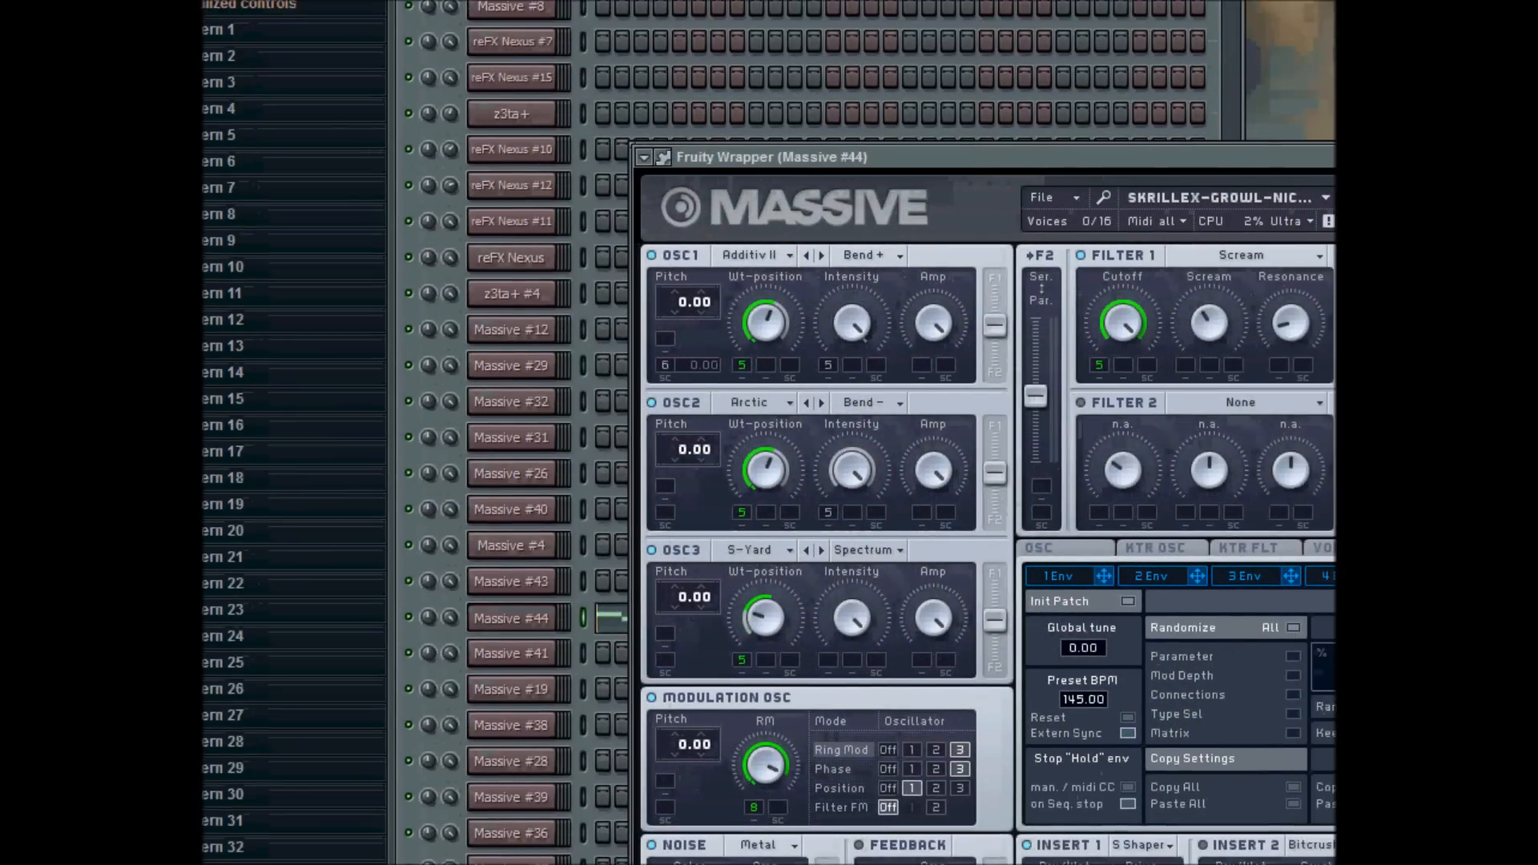
key("Escape")
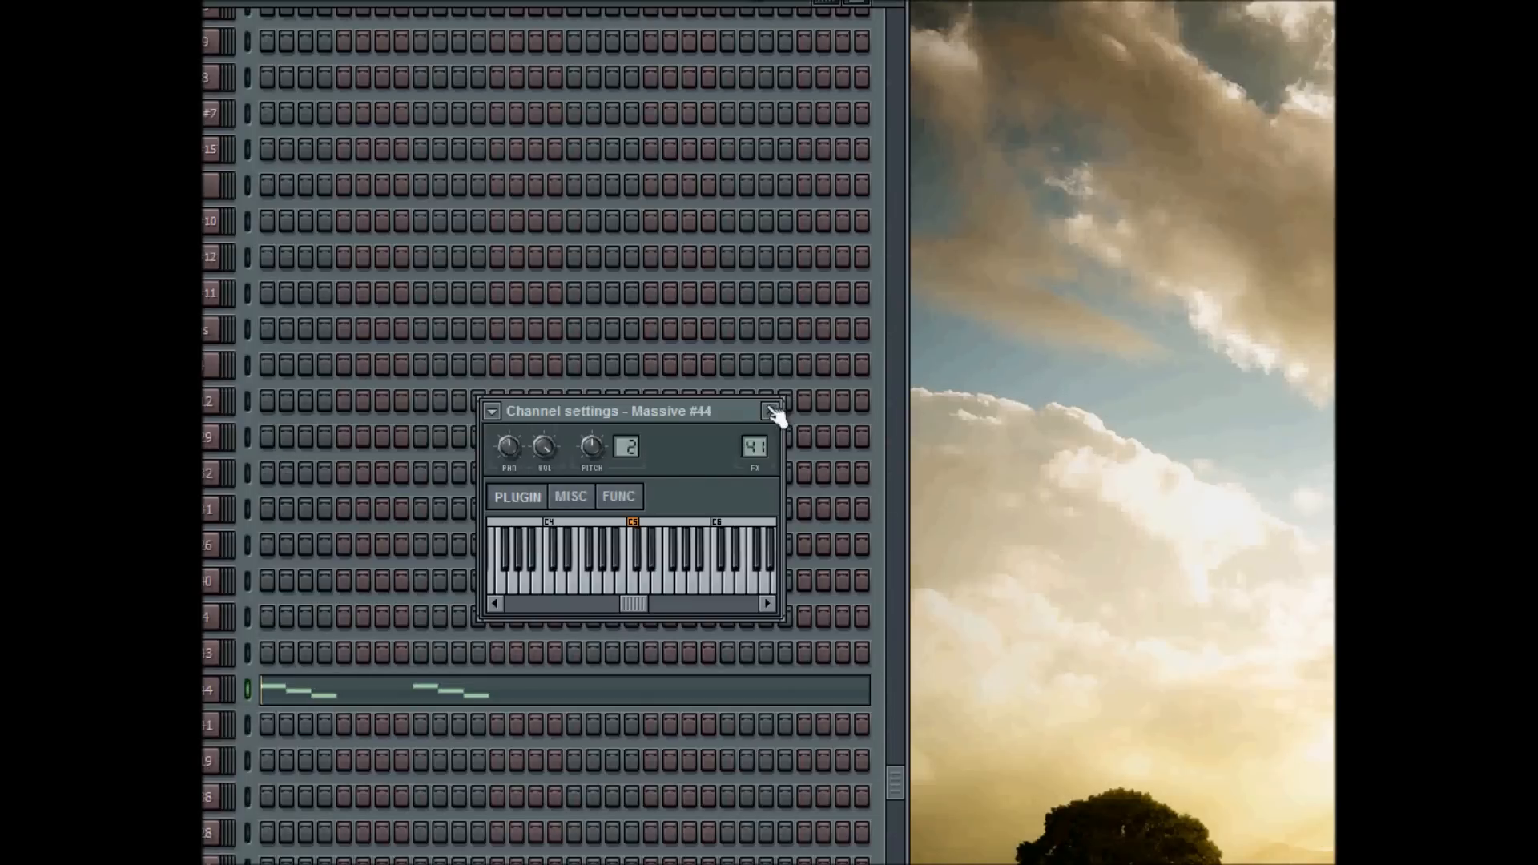
left_click(771, 412)
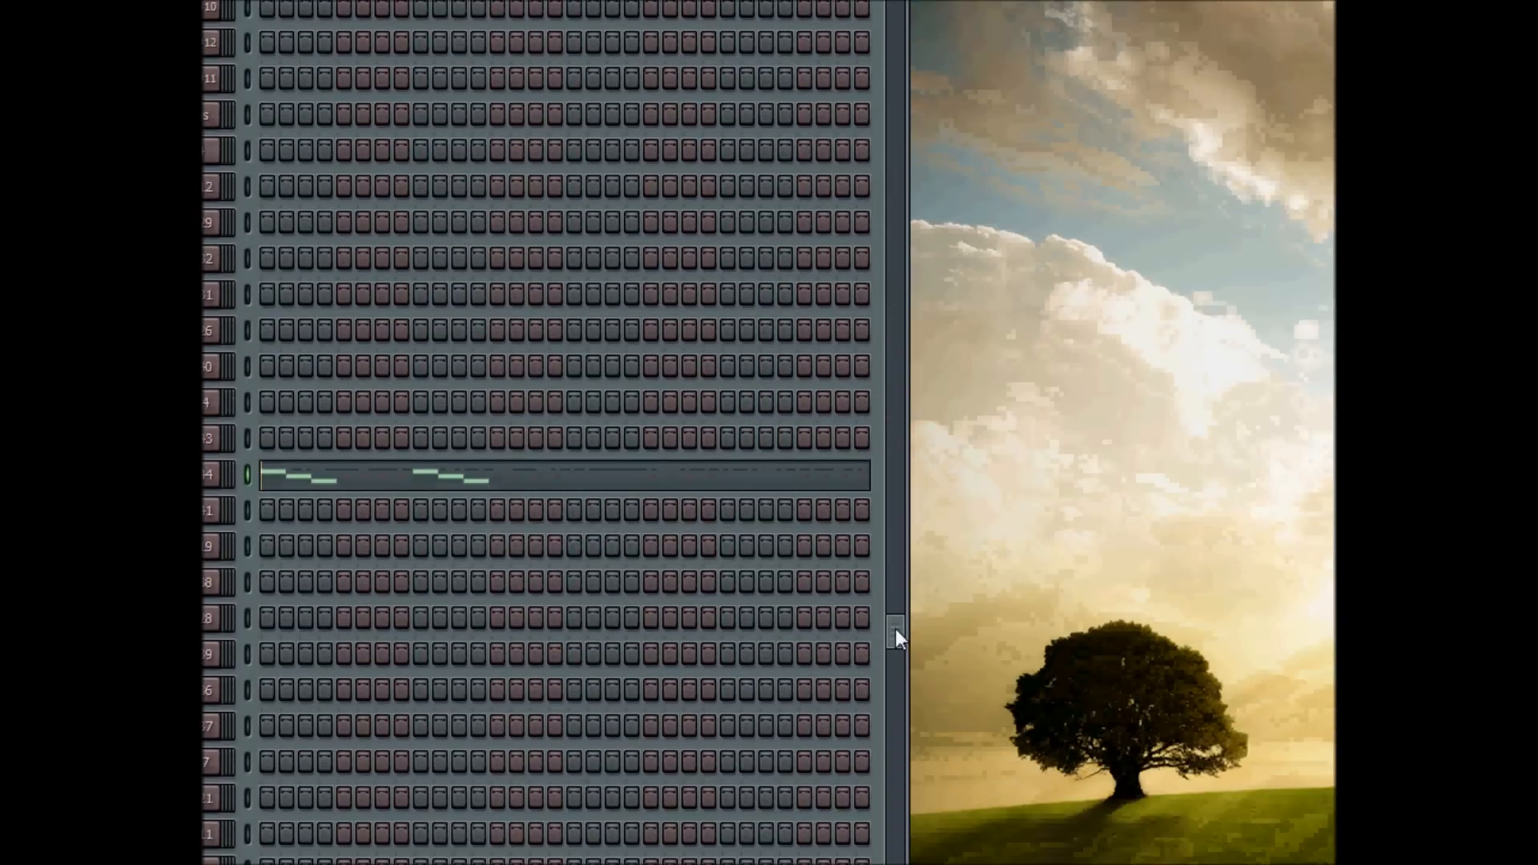
left_click_drag(896, 628, 895, 665)
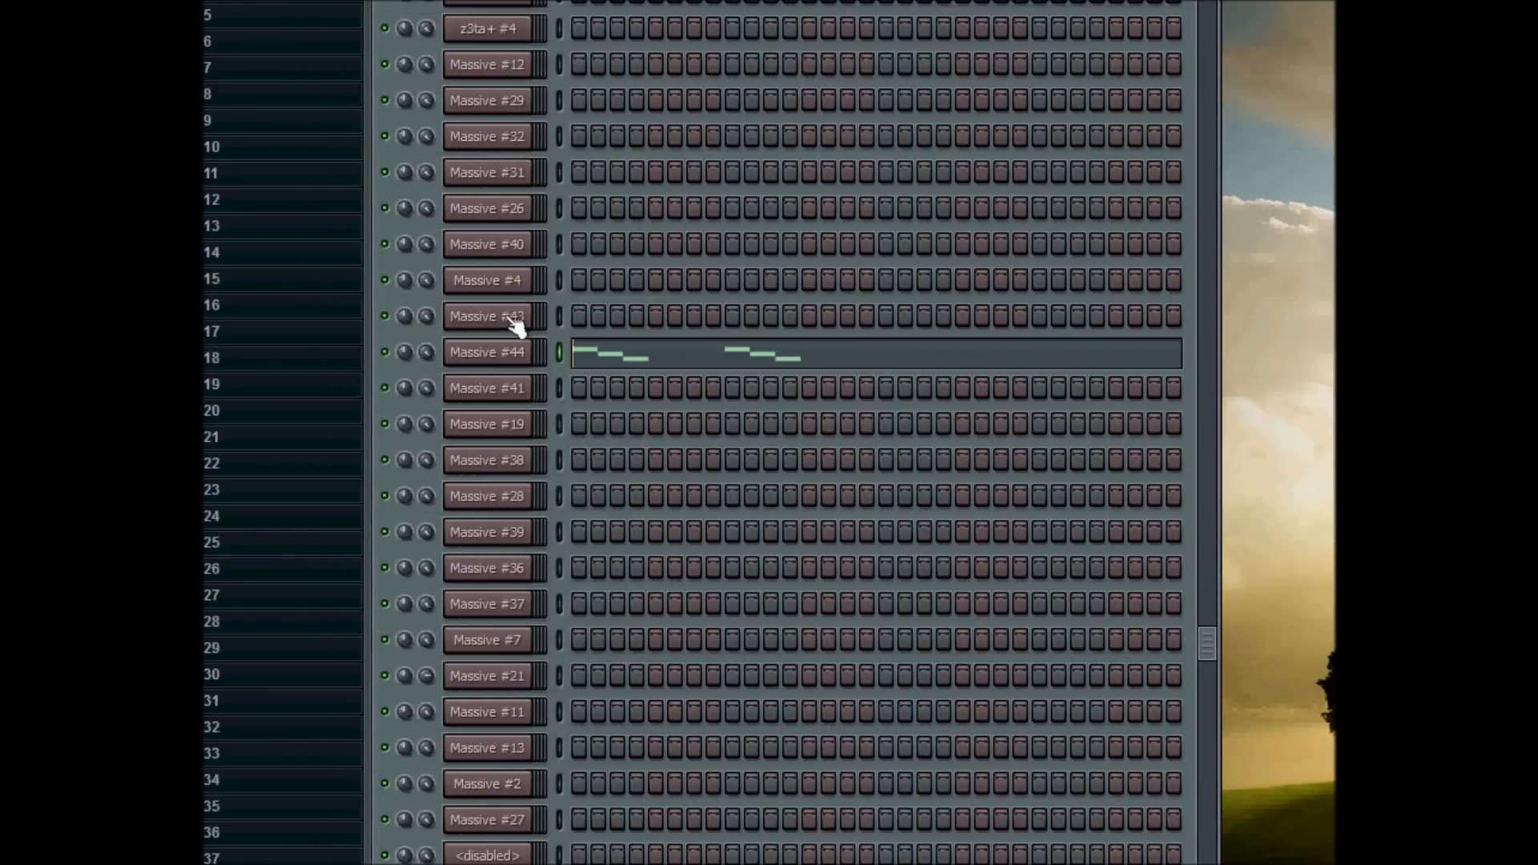
left_click(491, 360)
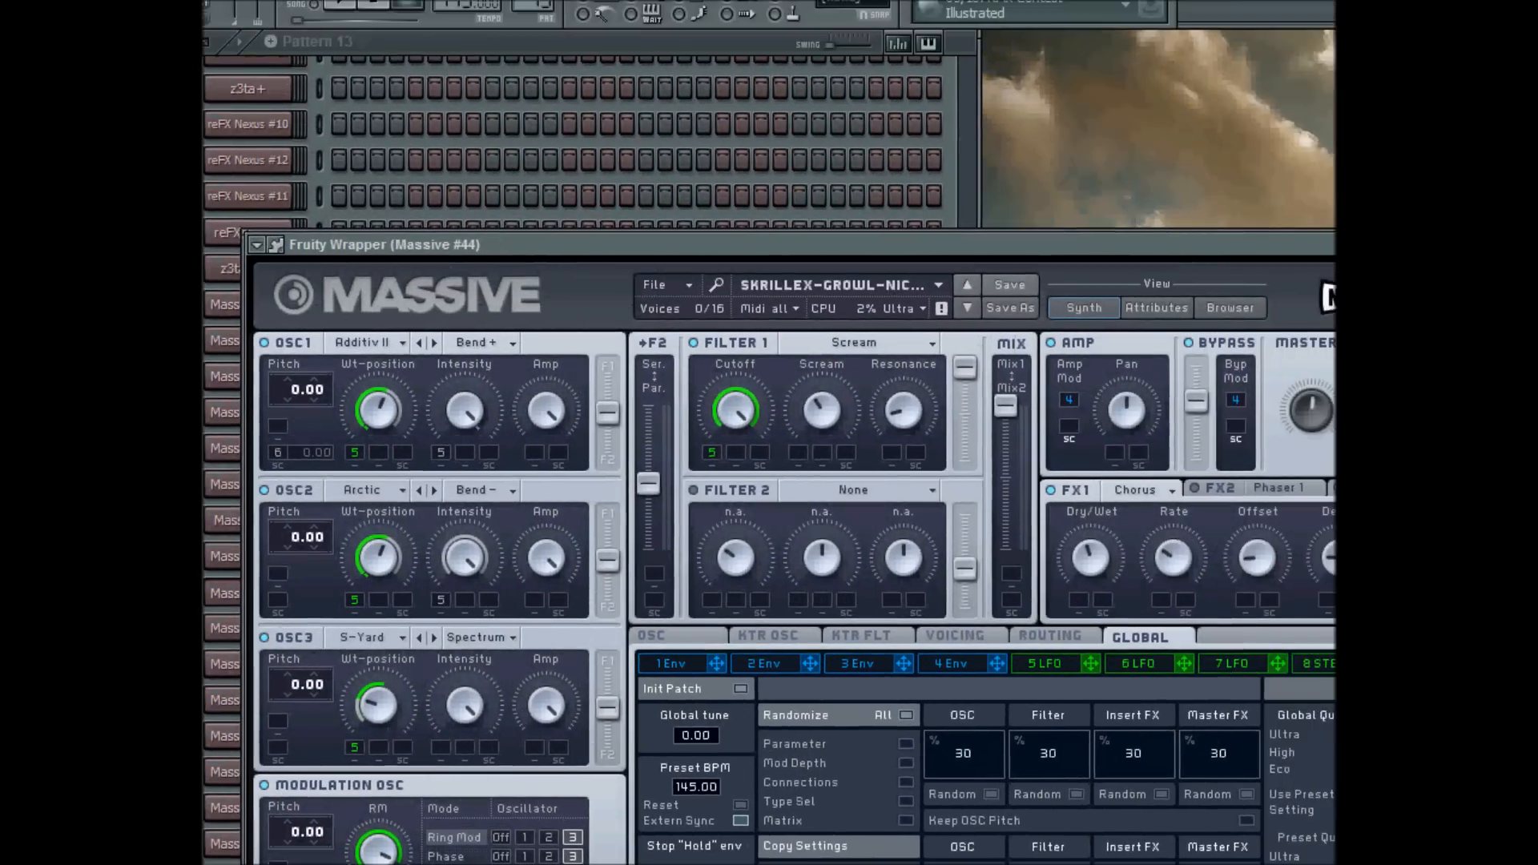
Step: Show the effects loaded on mixer track Insert 41 and close the mixer
left_click(1047, 8)
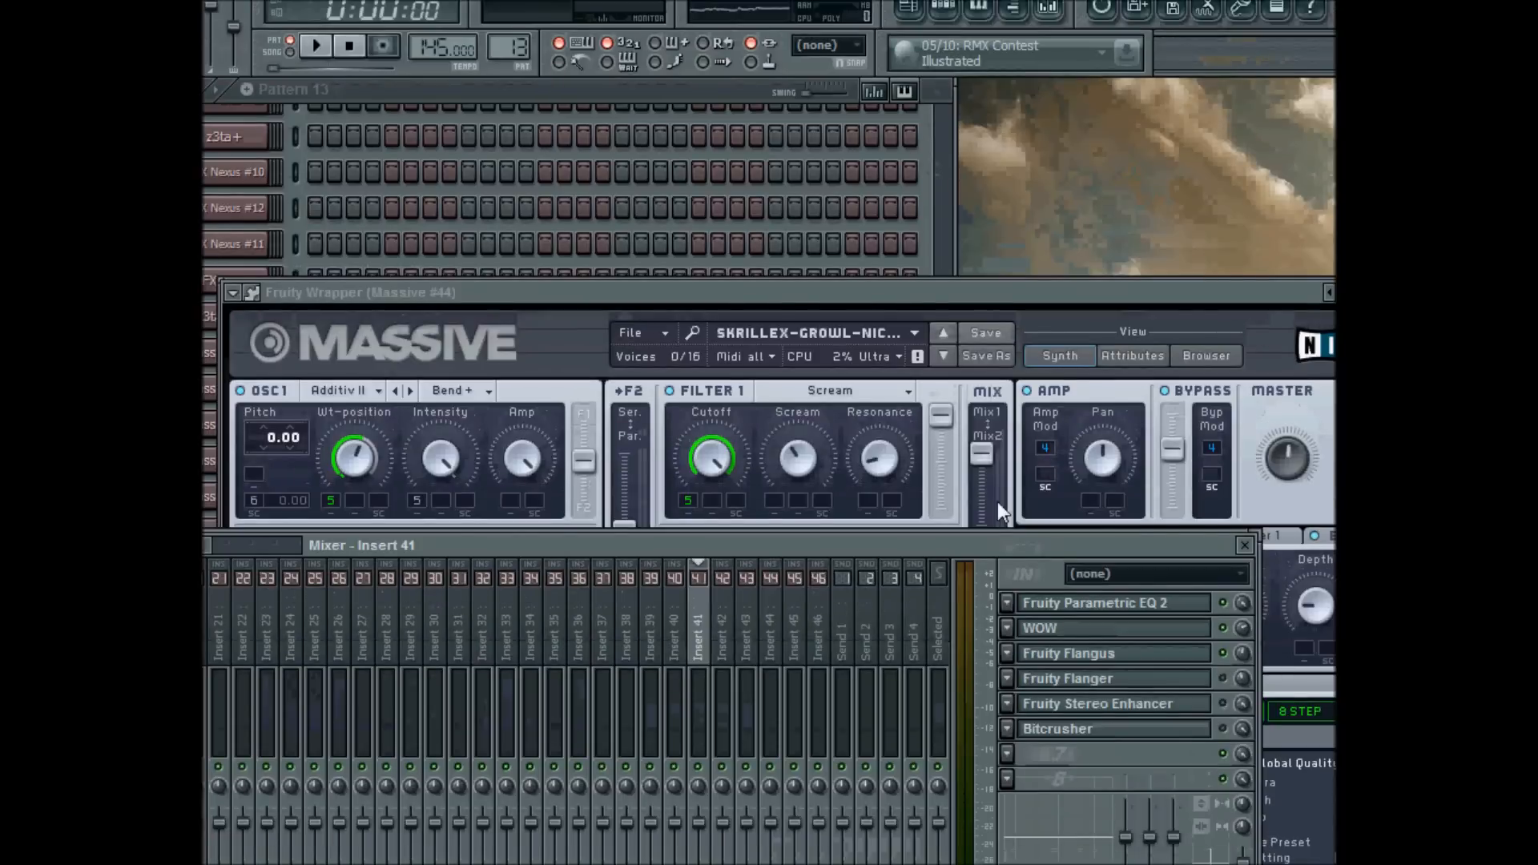
left_click_drag(1011, 540, 786, 562)
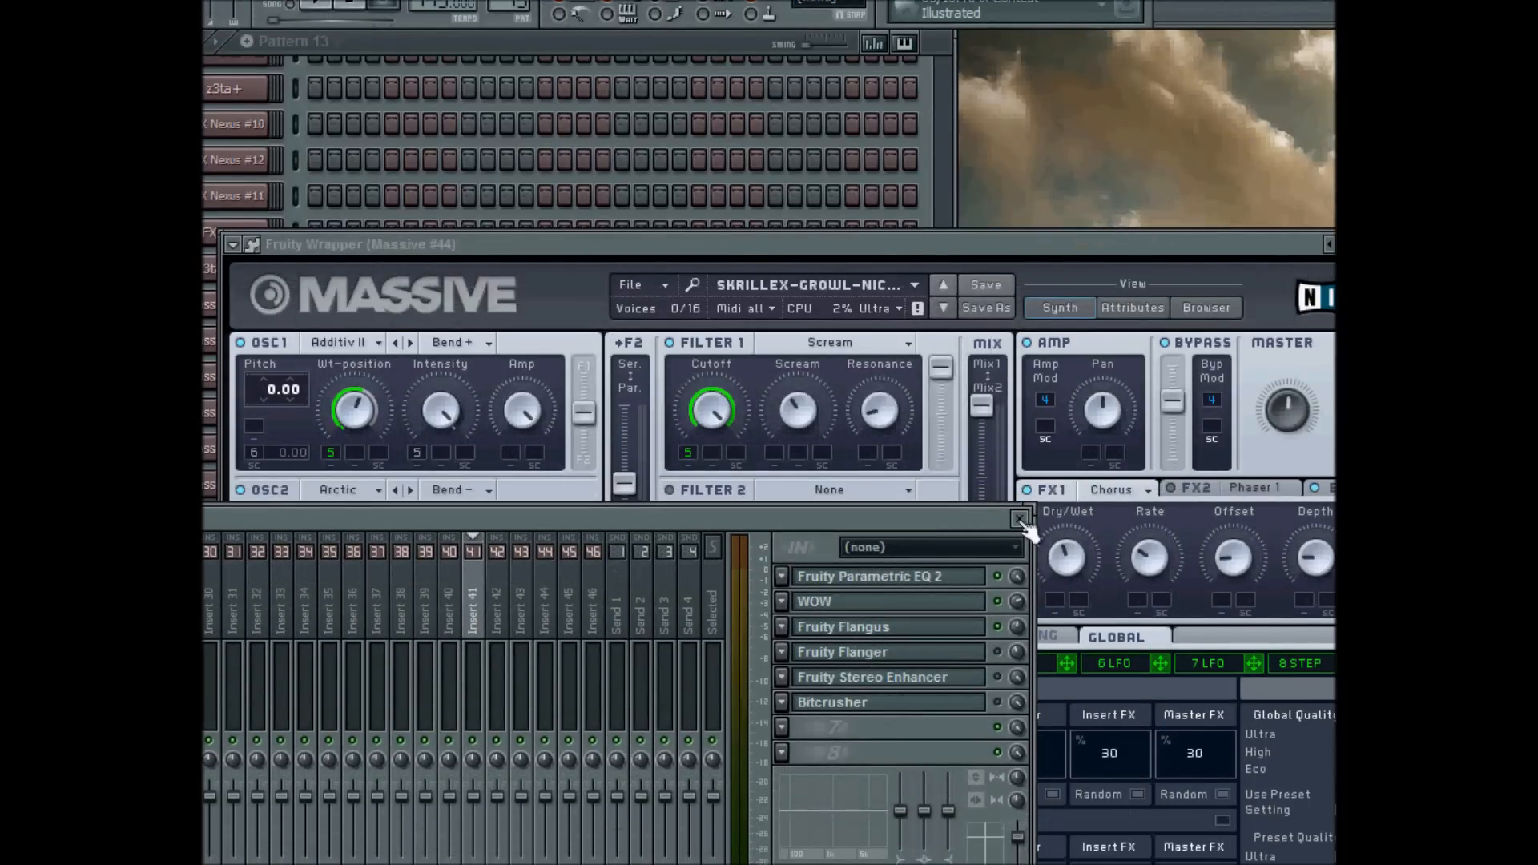
left_click(1019, 519)
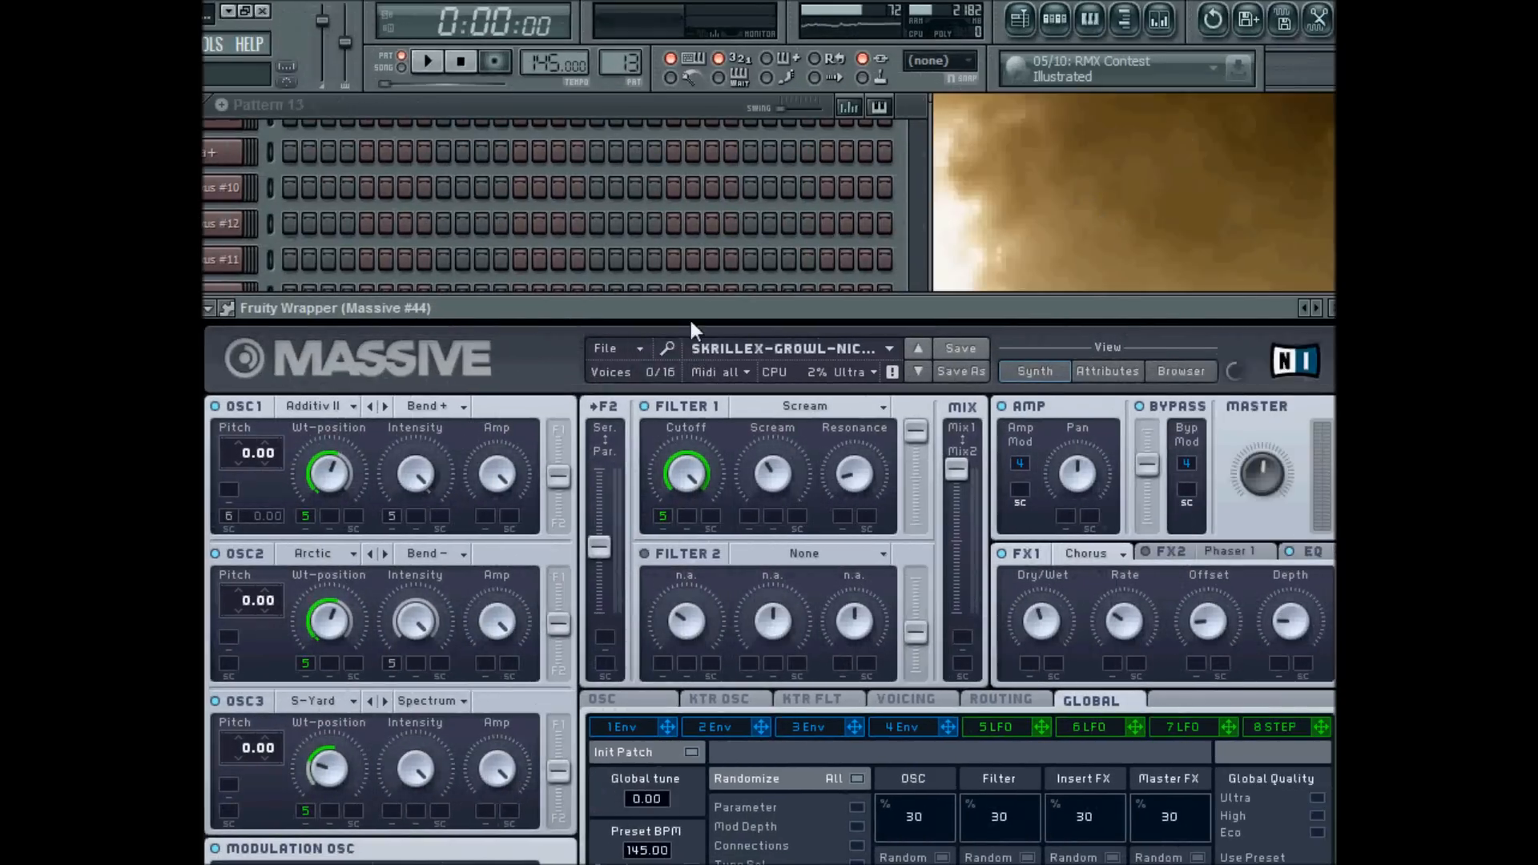
left_click_drag(675, 308, 756, 329)
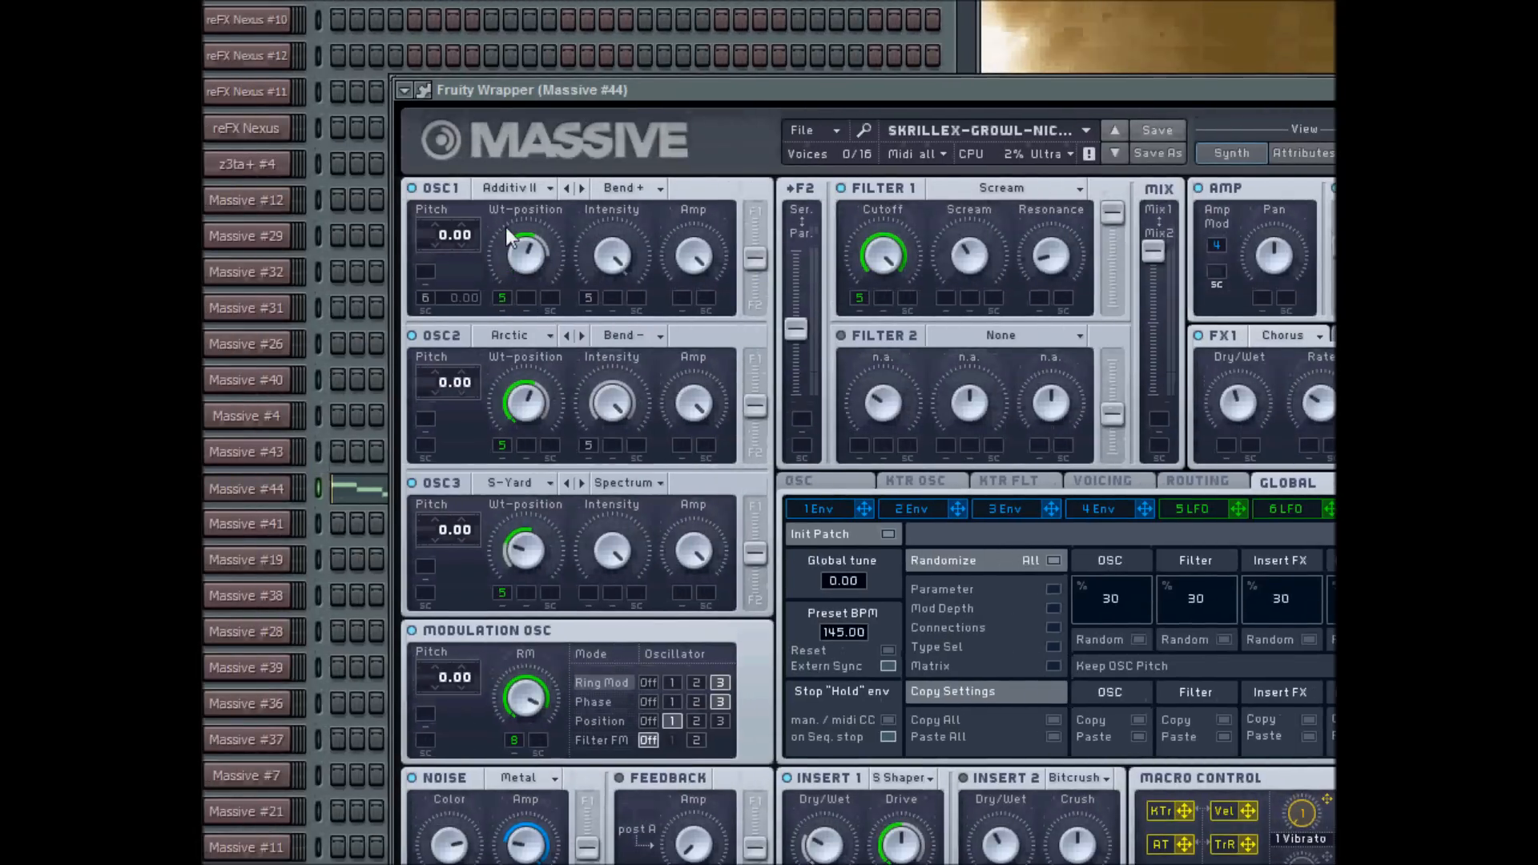
Step: Raise OSC1 and OSC2 Wt-position to maximum, widen the LFO 5 modulation ranges, and check the Modulation OSC's Phase and Ring Mod modes
left_click_drag(509, 299, 508, 372)
left_click_drag(521, 251, 521, 150)
left_click_drag(505, 373, 507, 430)
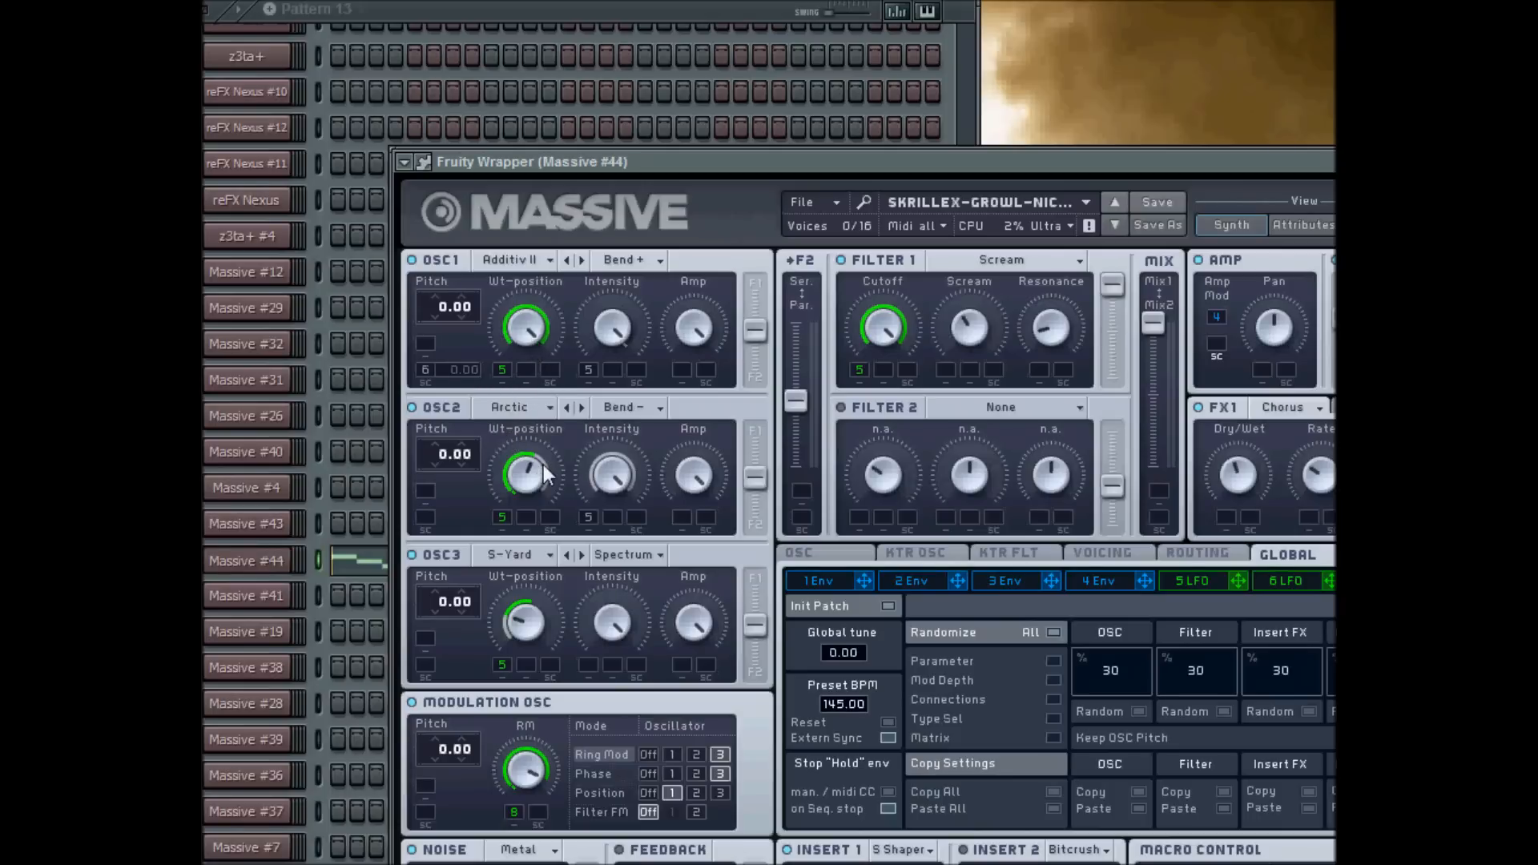
left_click_drag(536, 477, 531, 376)
left_click_drag(506, 514, 512, 586)
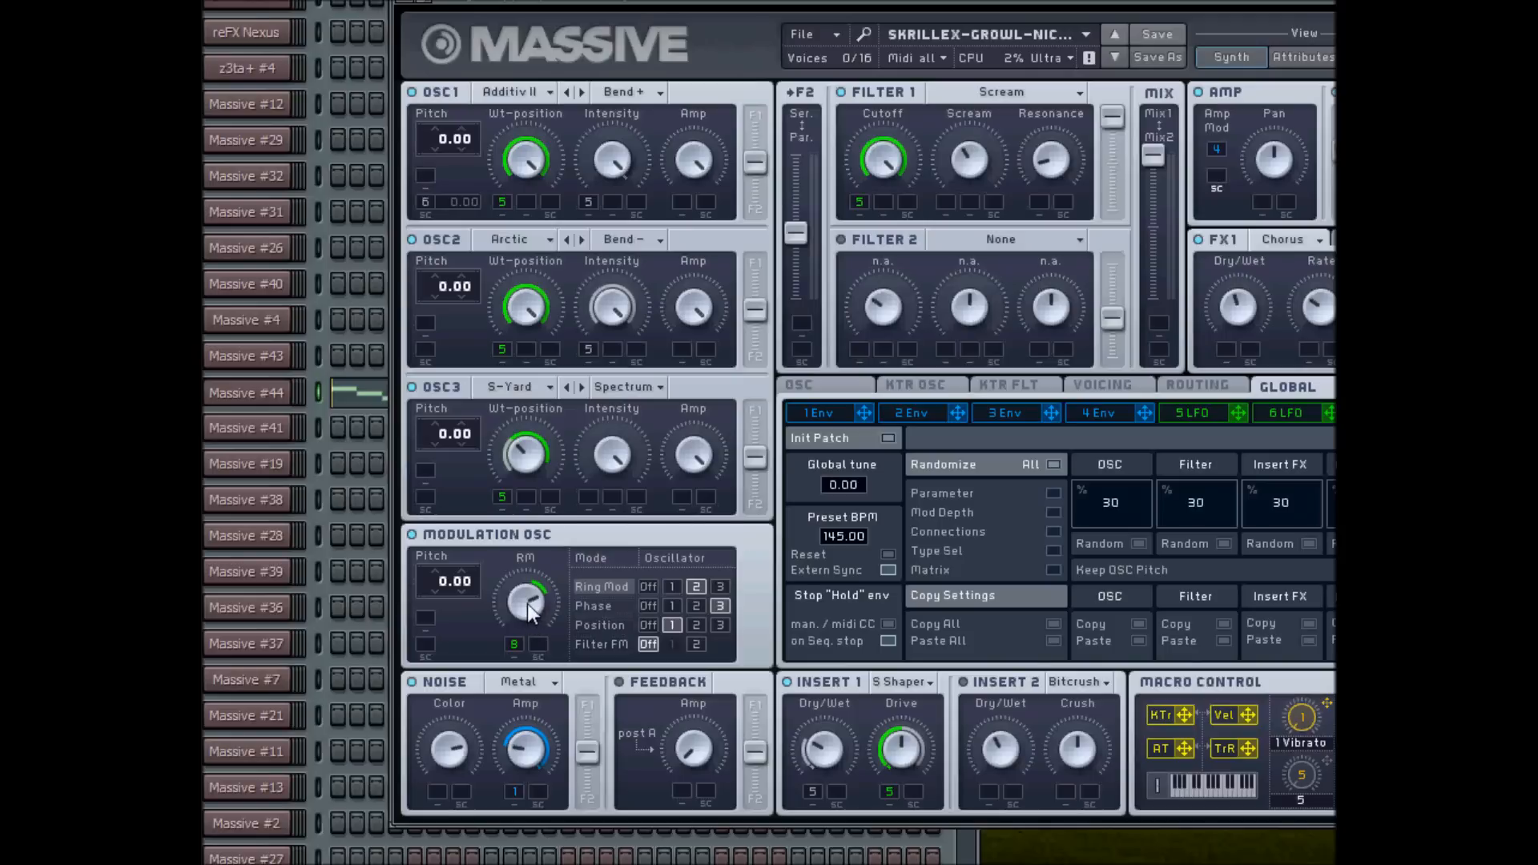
left_click(591, 605)
left_click(594, 587)
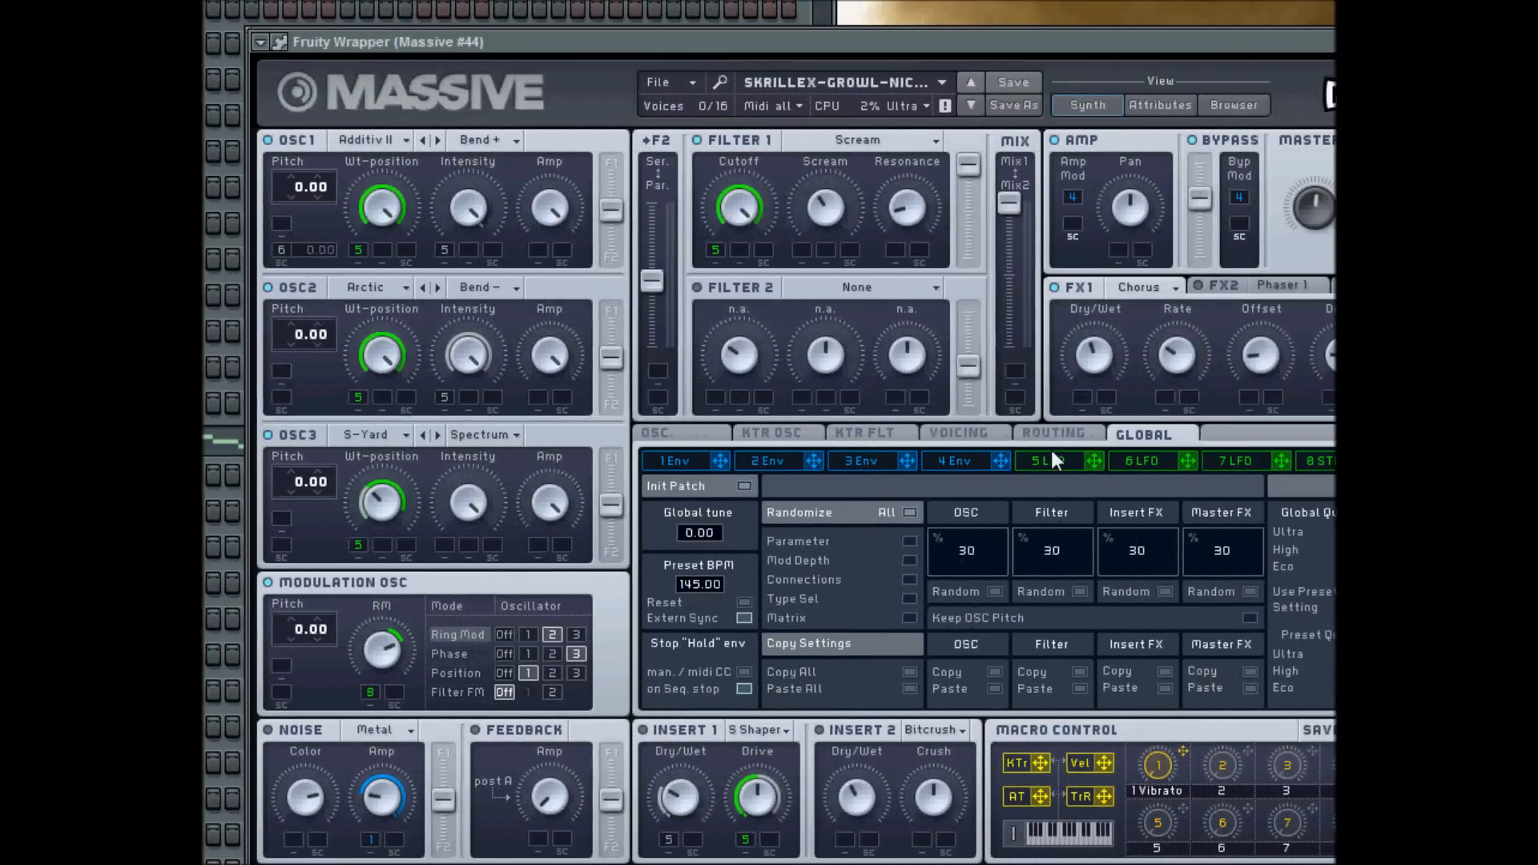
Step: In 5 LFO, reduce the Rate's stepper modulation, set the first curve to triangle and shift its phase
left_click(1109, 460)
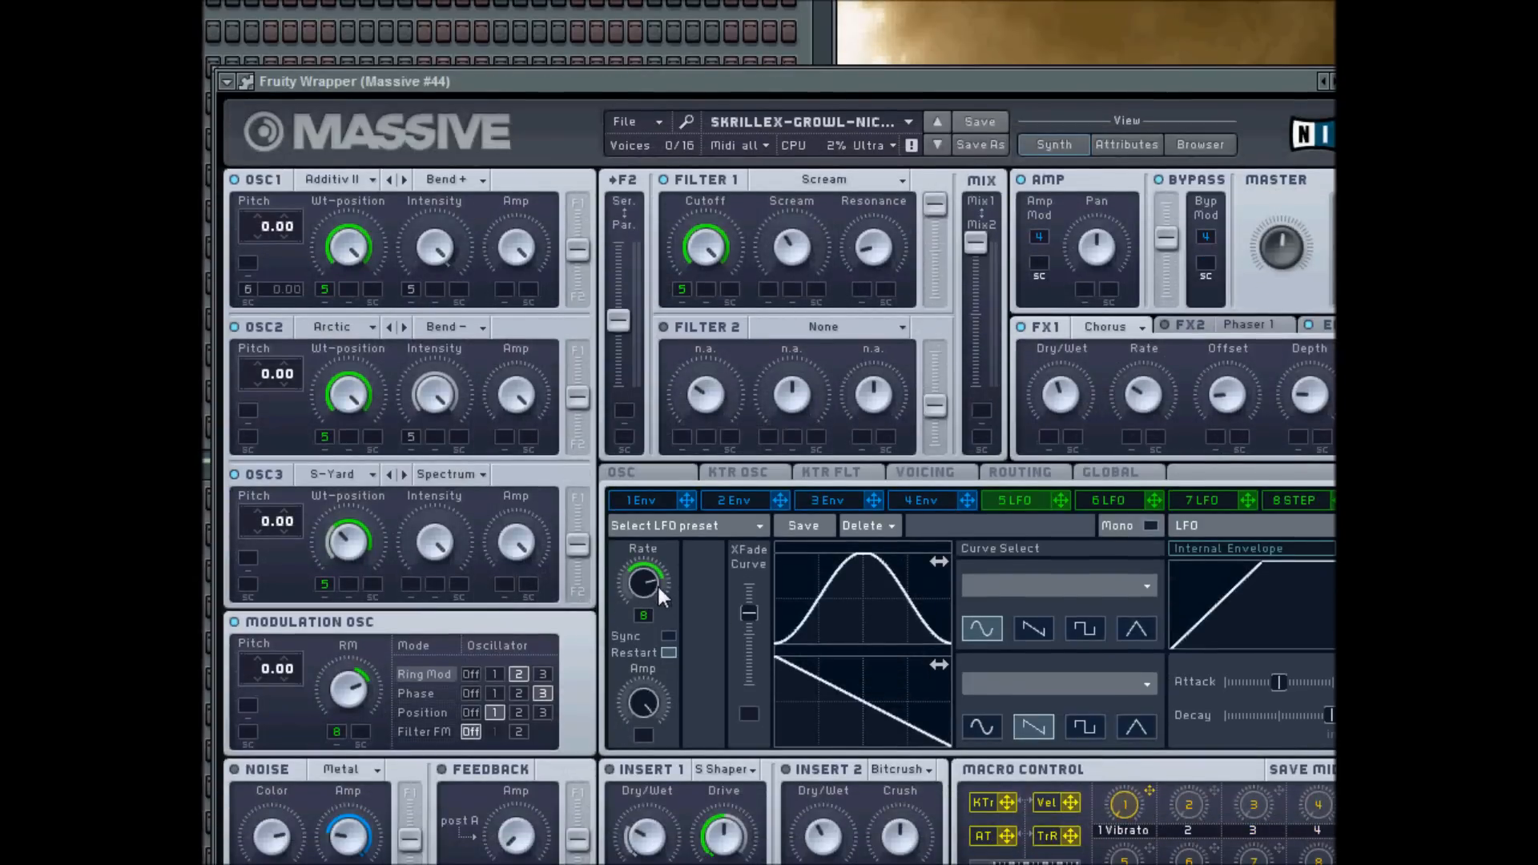
left_click_drag(643, 616, 648, 572)
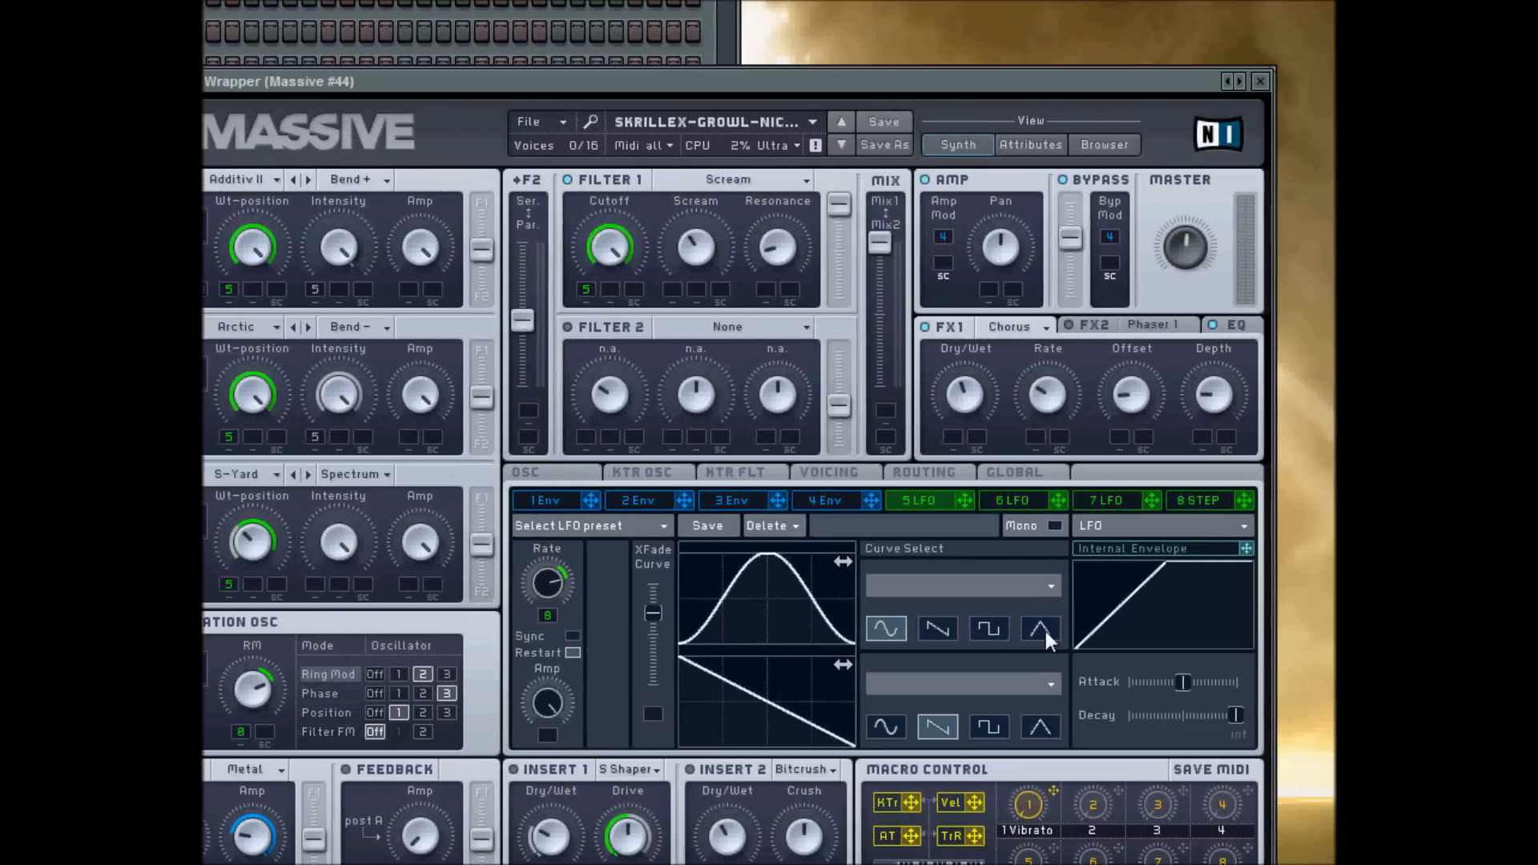
left_click(1044, 629)
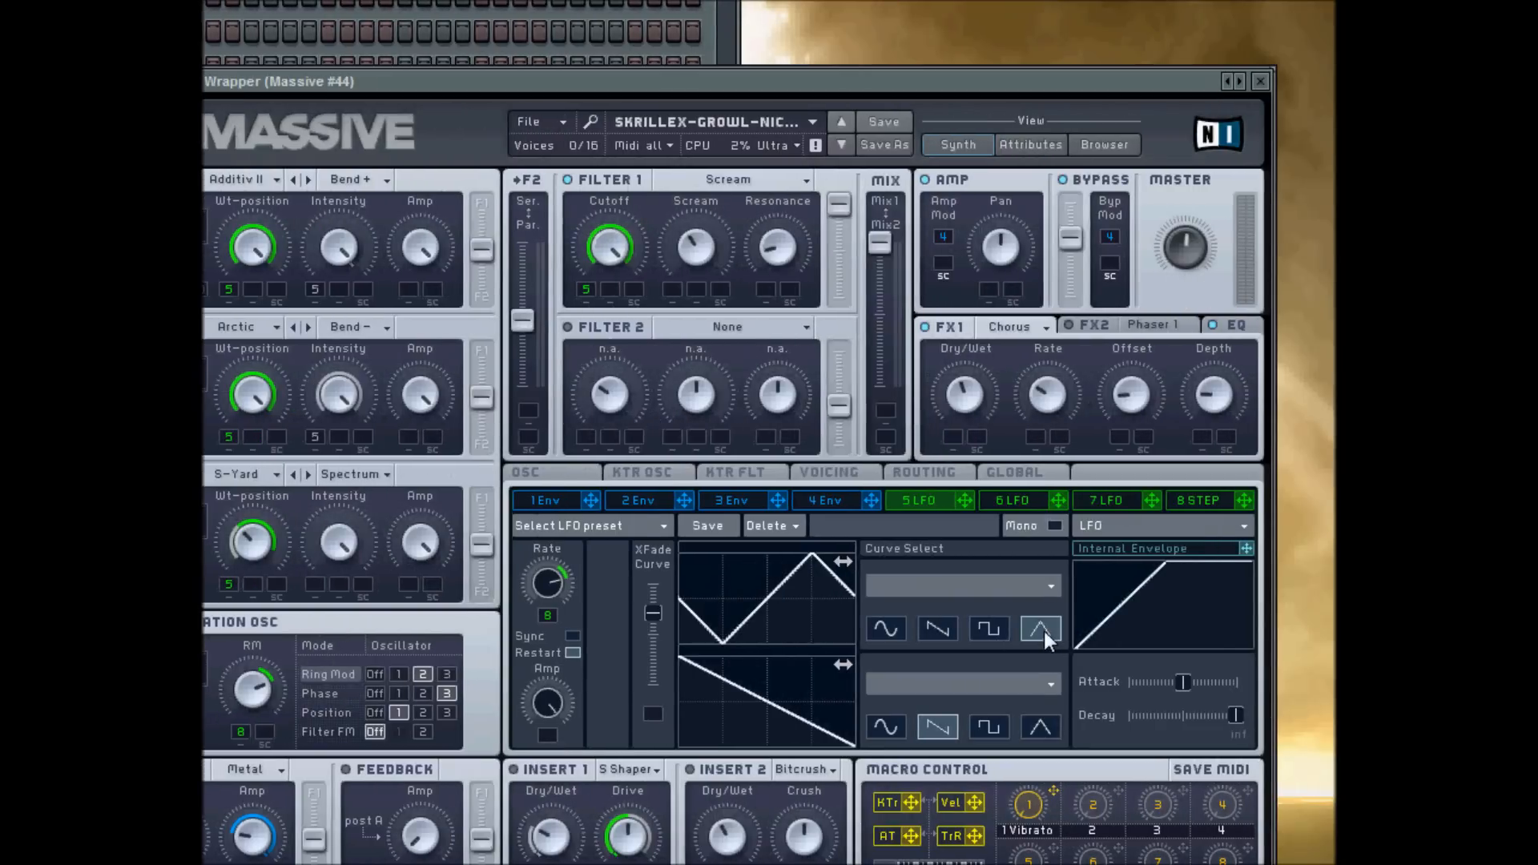
left_click_drag(815, 589, 781, 590)
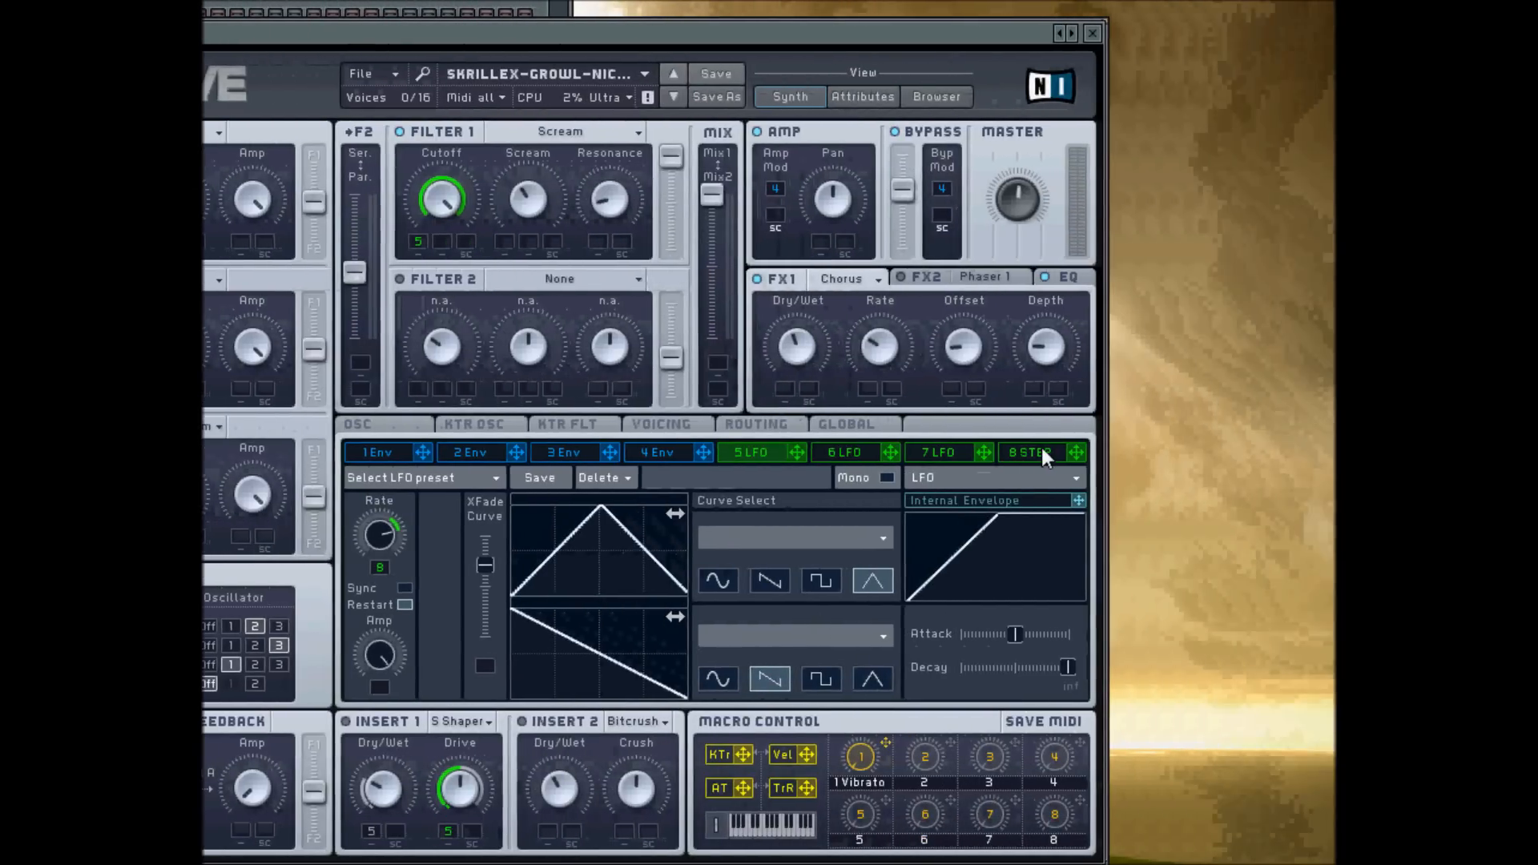
Step: Reshape steps 10 to 15 of the 8 Step modulator, pulling steps 10, 12 and 14 to zero and raising 11, 13 and 15
left_click(1177, 452)
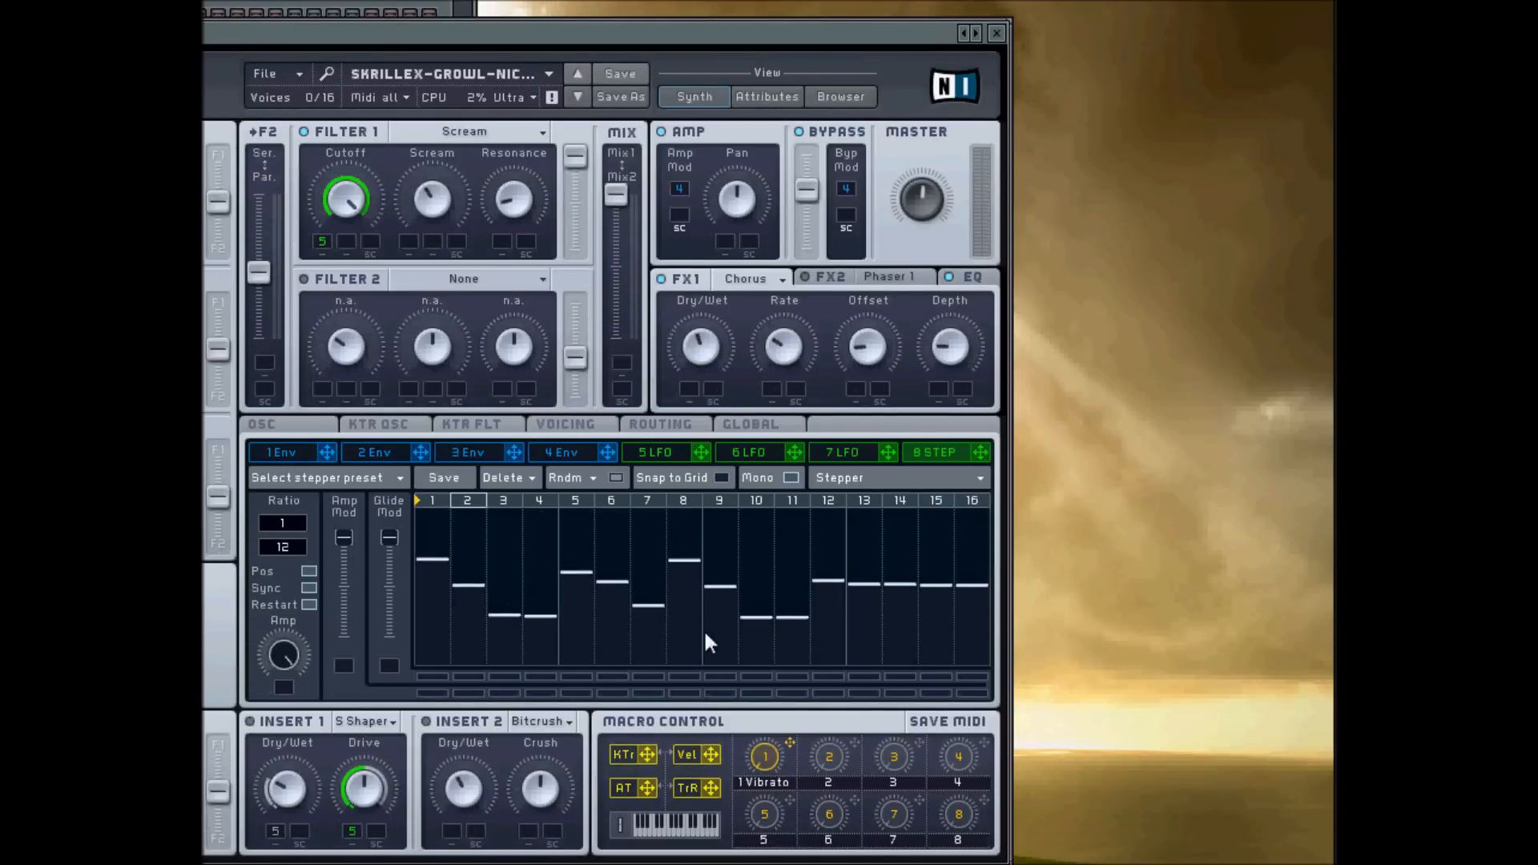
left_click_drag(761, 641, 761, 694)
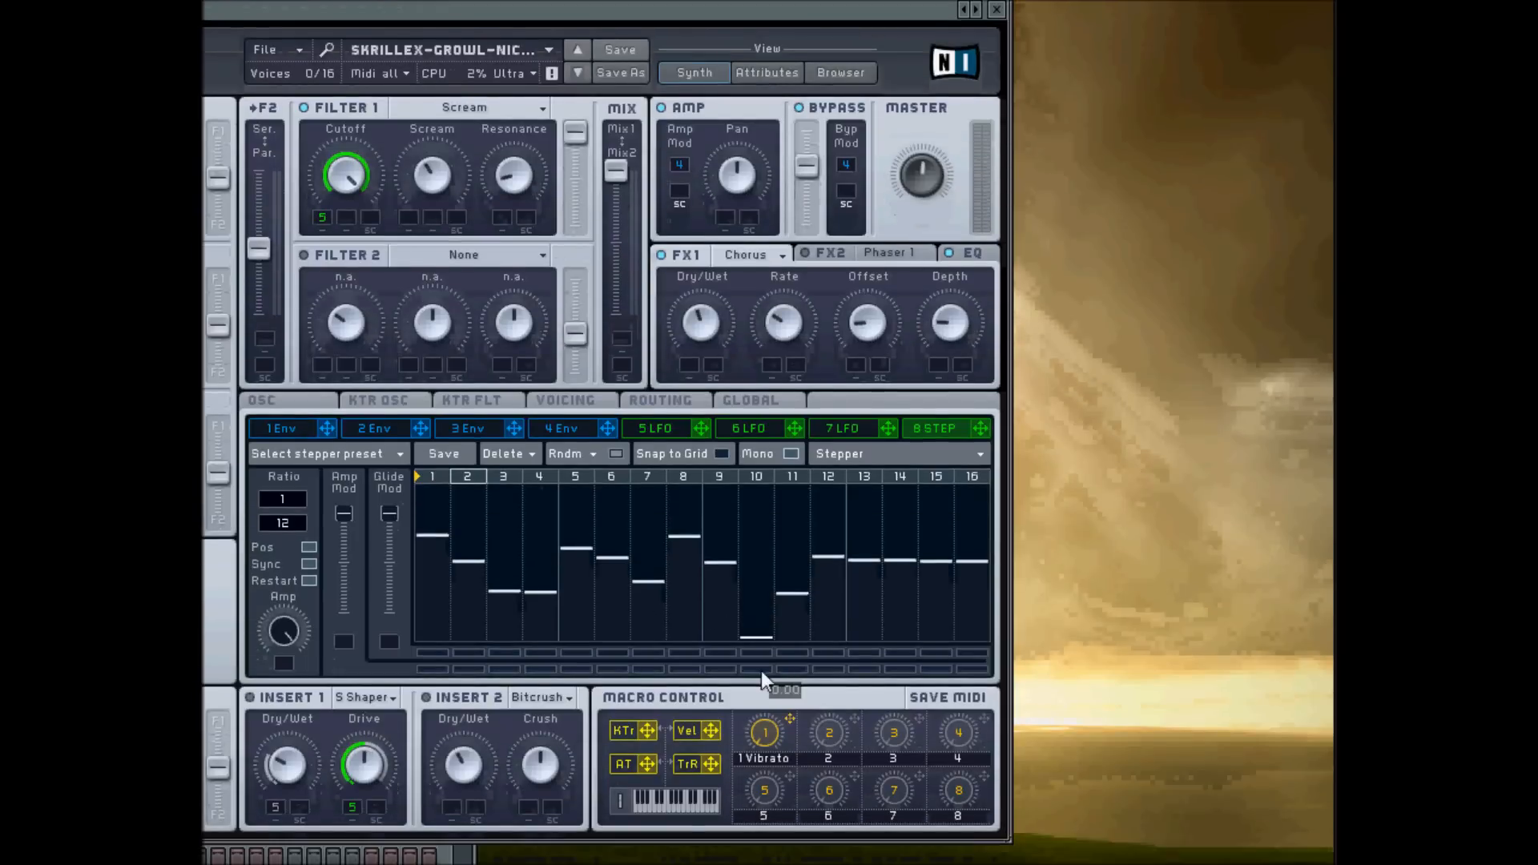
left_click_drag(788, 551, 831, 632)
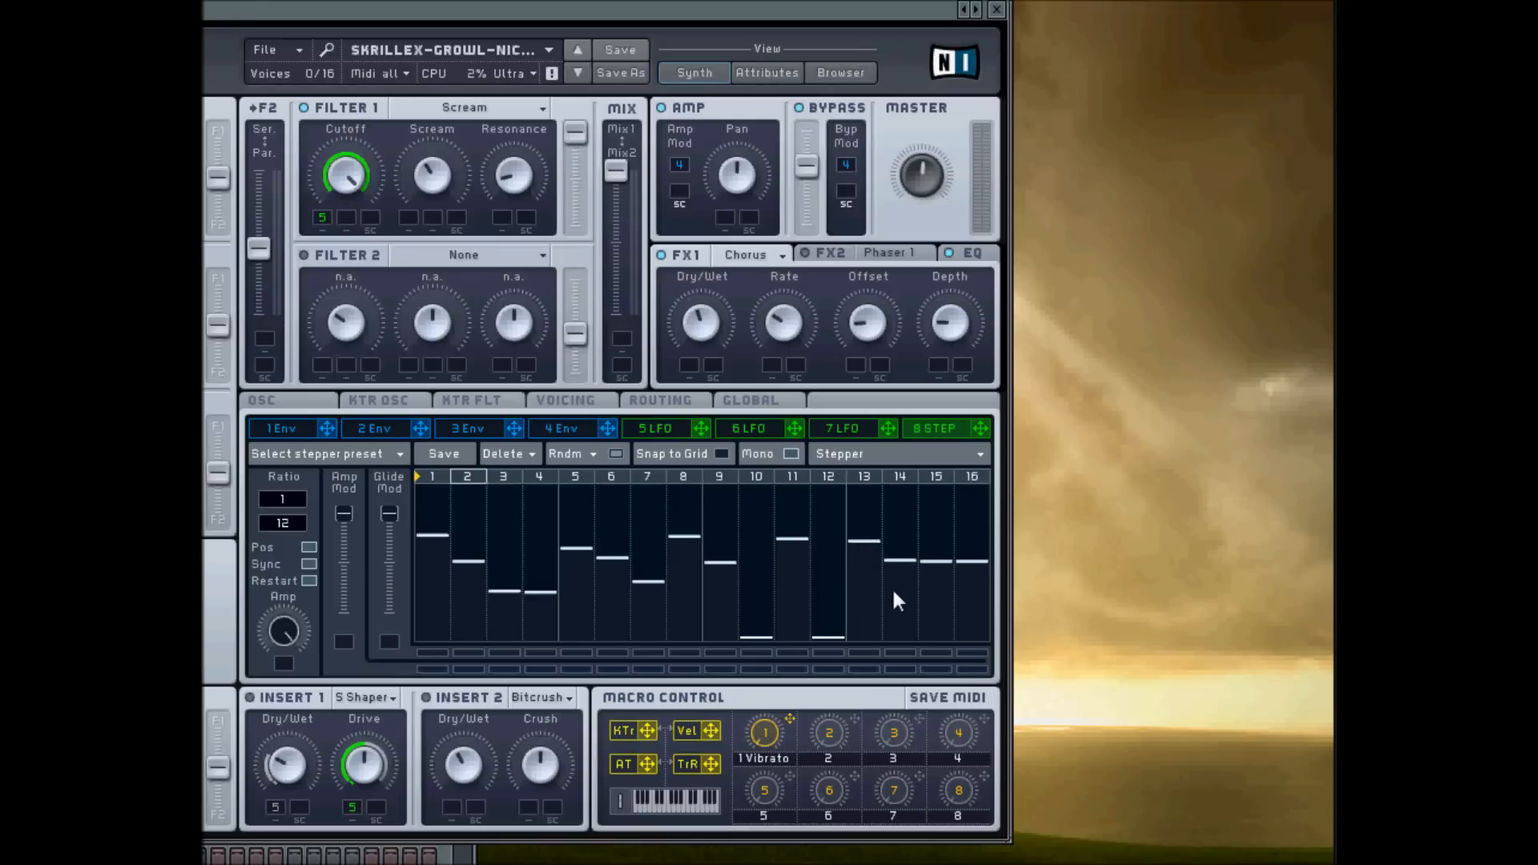
mouse_move(900, 602)
left_mouse_down()
mouse_move(944, 649)
mouse_move(937, 666)
left_mouse_up()
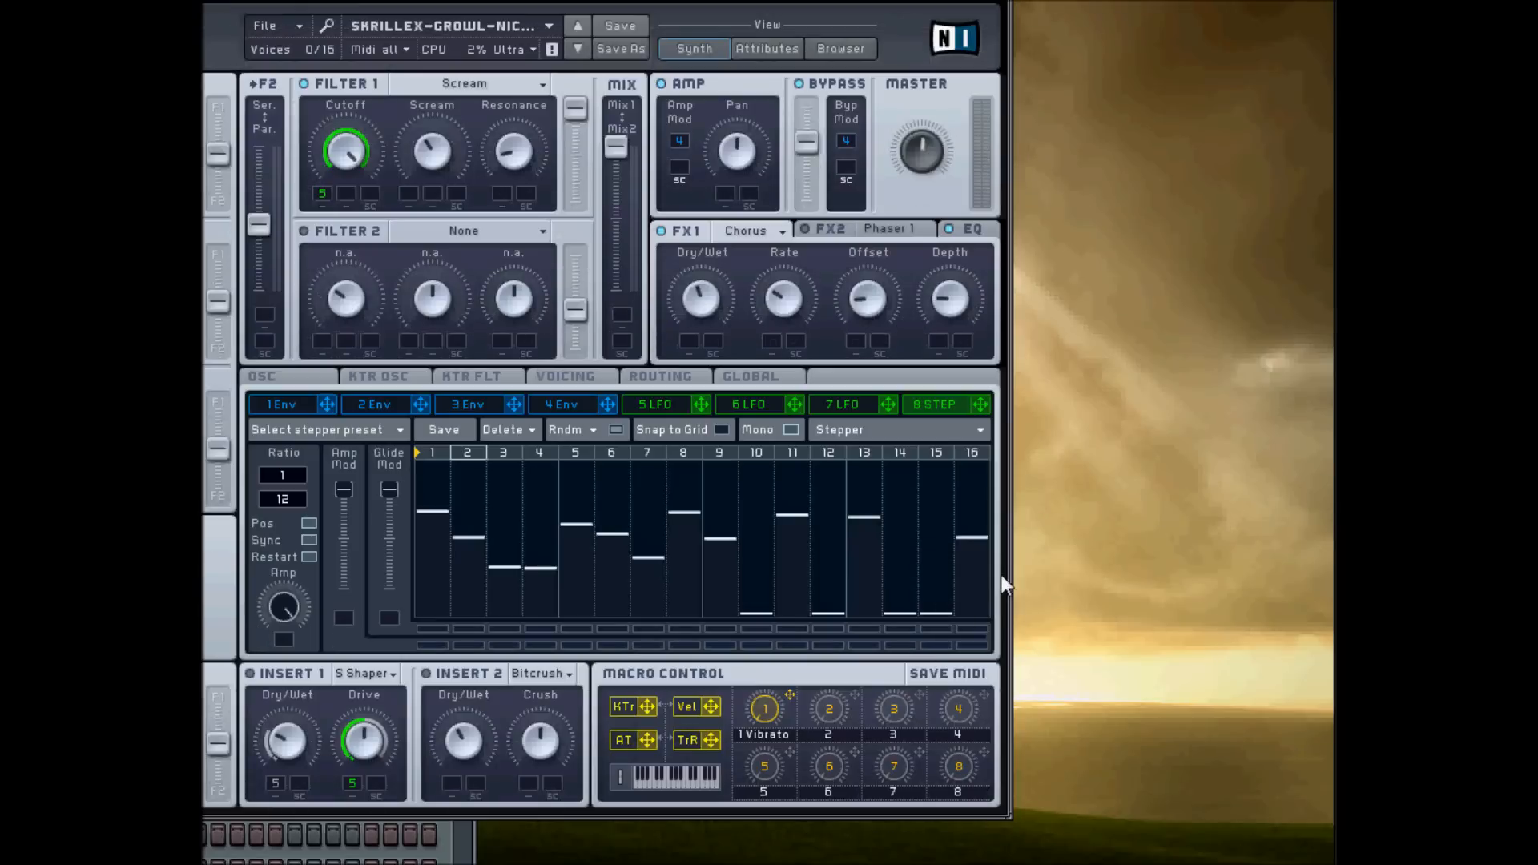
left_click_drag(929, 589, 927, 521)
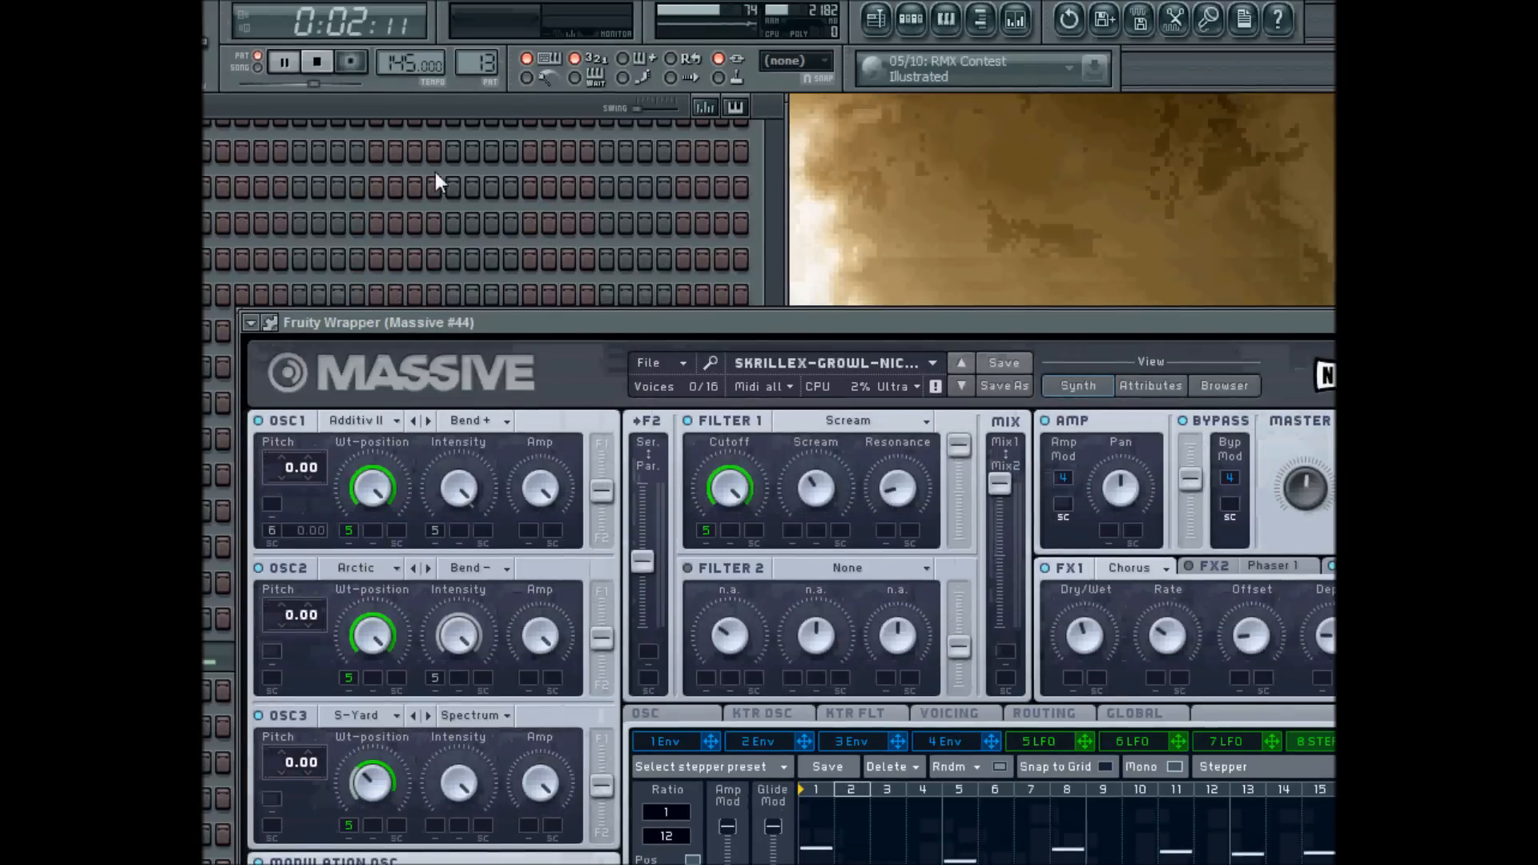
Step: Stop the pattern playback and show the 5 LFO settings of the growl preset
left_click(293, 13)
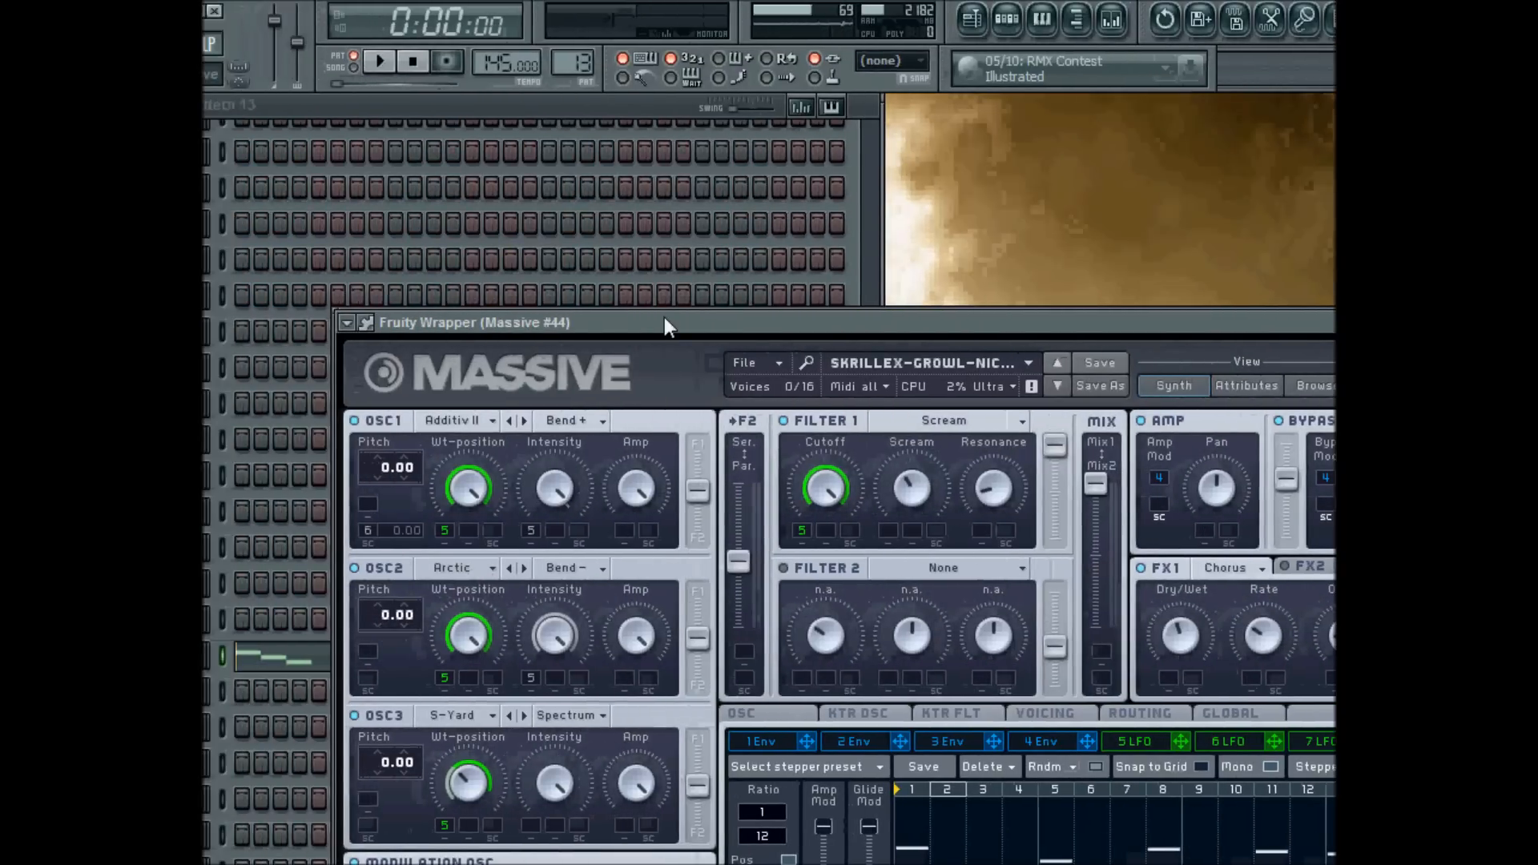
left_click_drag(721, 321, 665, 236)
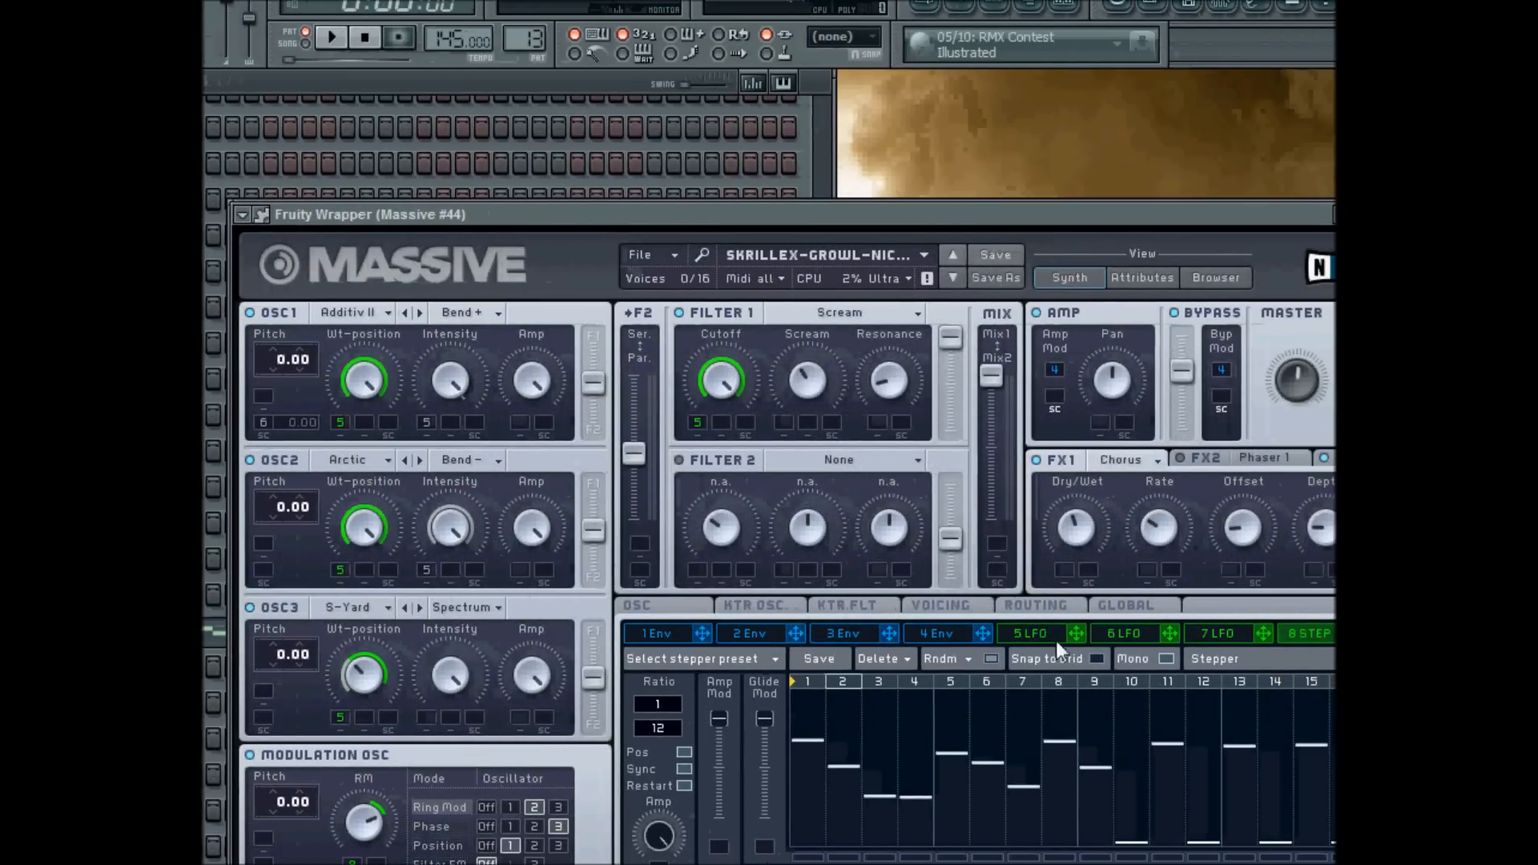
left_click(1078, 633)
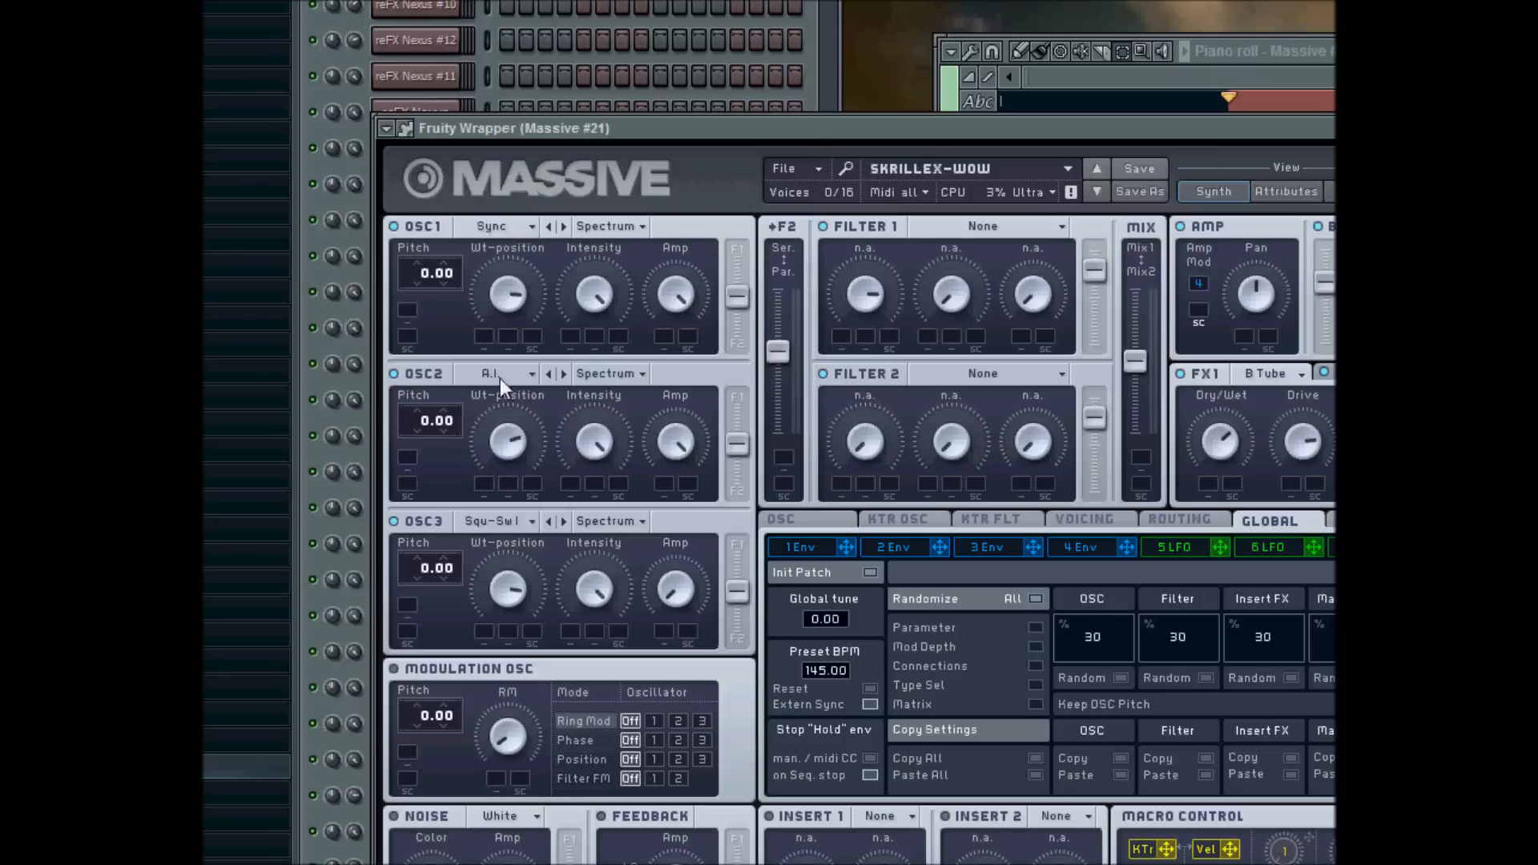
Step: Review the wavetable choices of OSC1, OSC2 and OSC3 in the SKRILLEX-WOW preset and show its 5 LFO settings
left_click(502, 229)
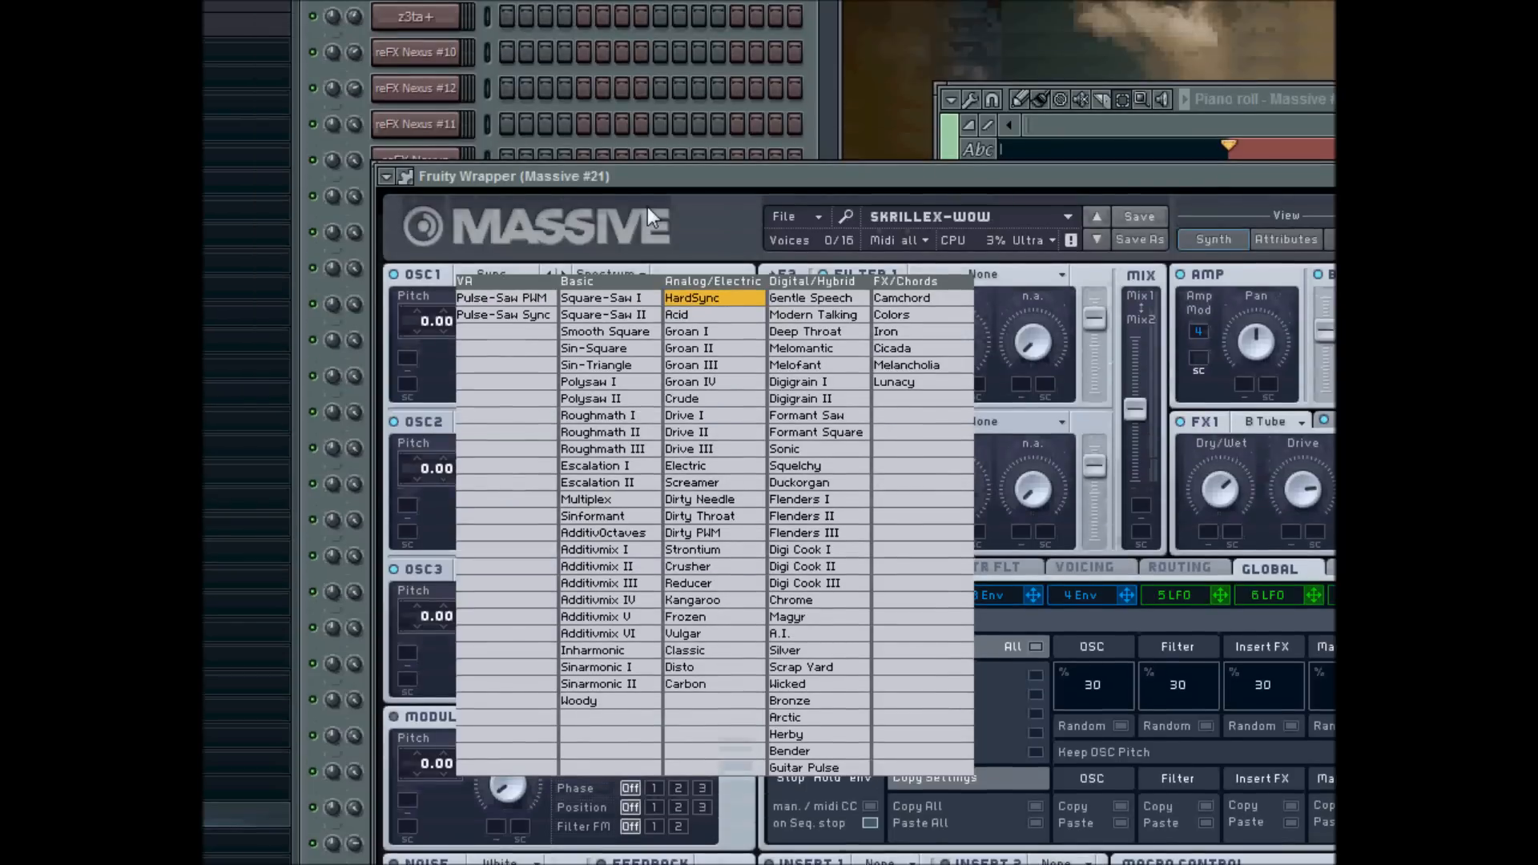
left_click(720, 251)
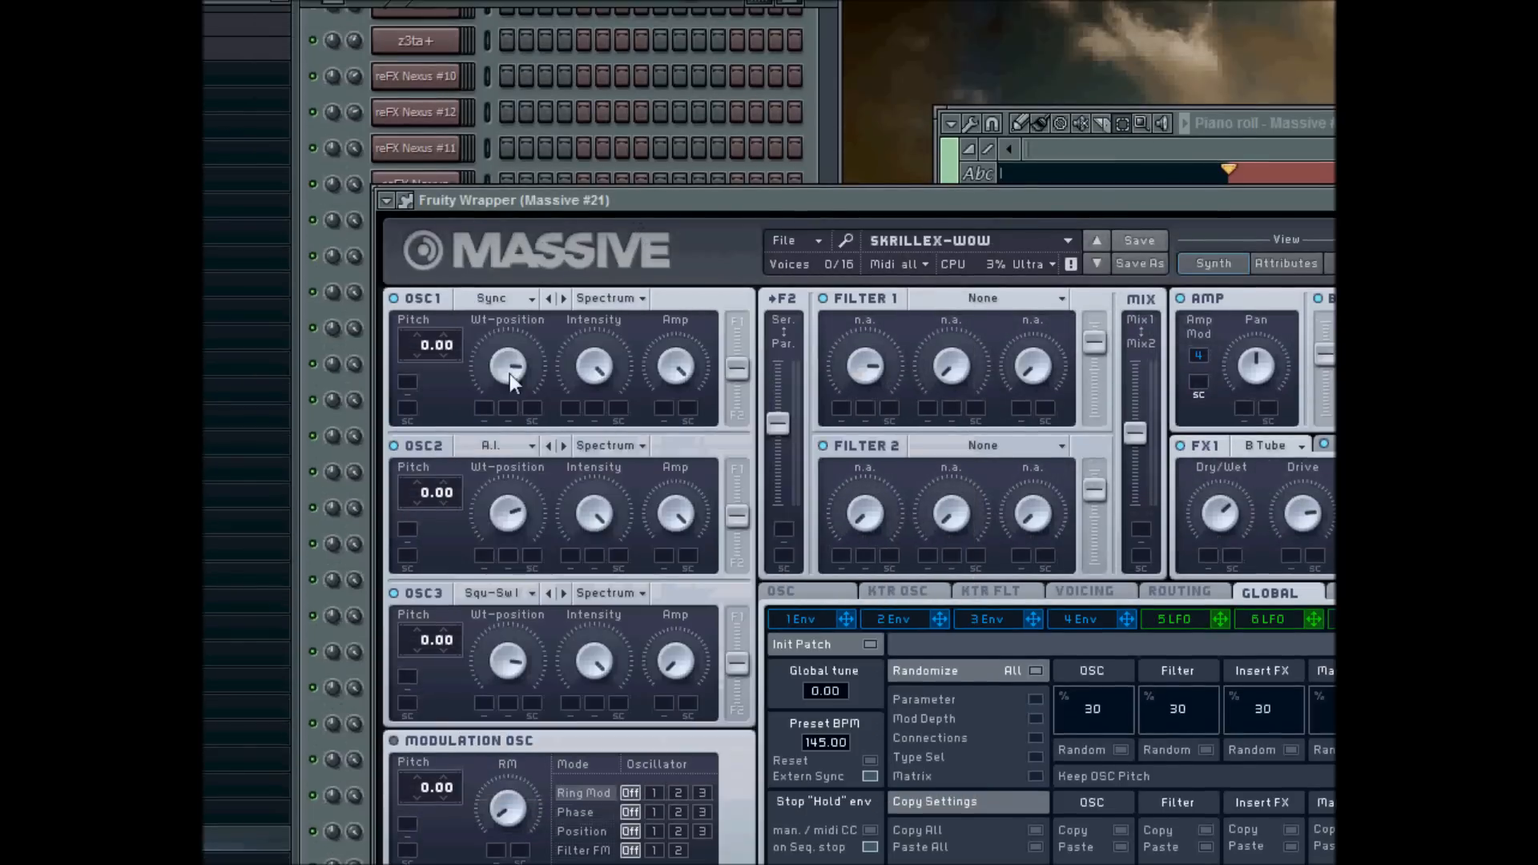
left_click(504, 444)
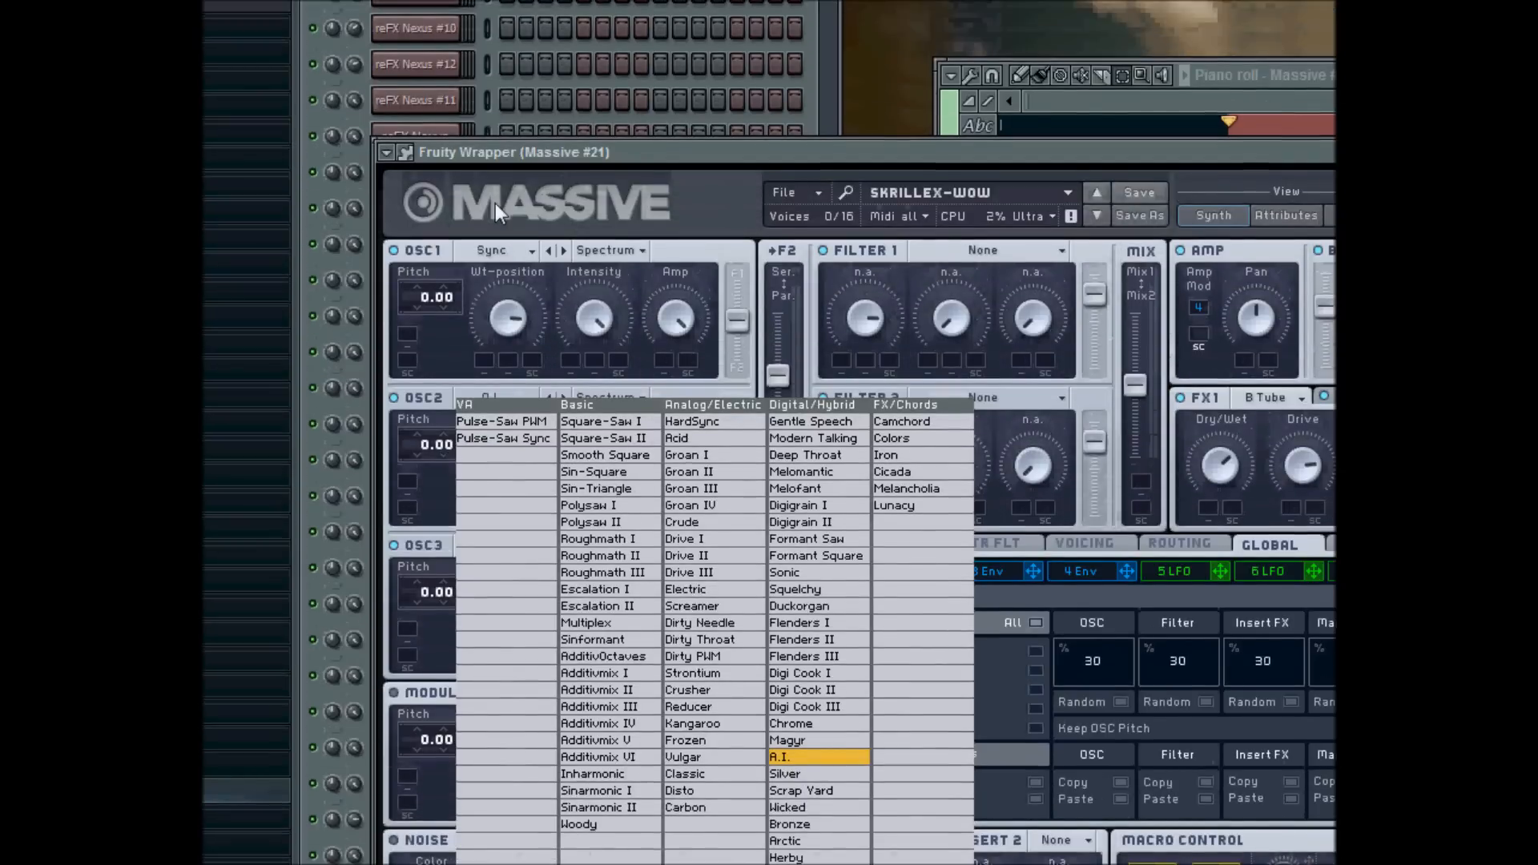
left_click(495, 205)
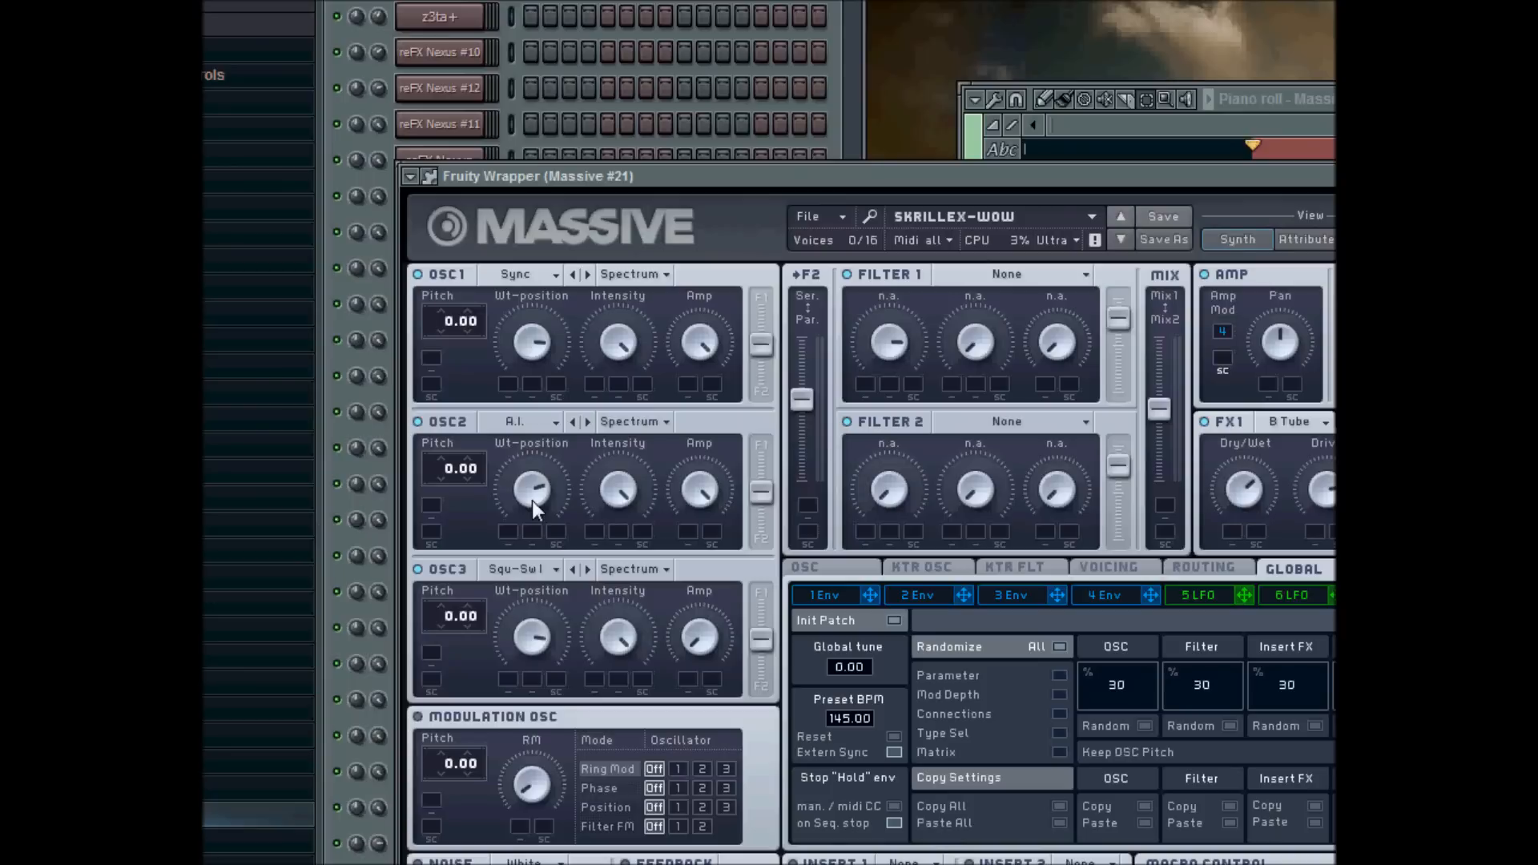
left_click(521, 571)
left_click(423, 544)
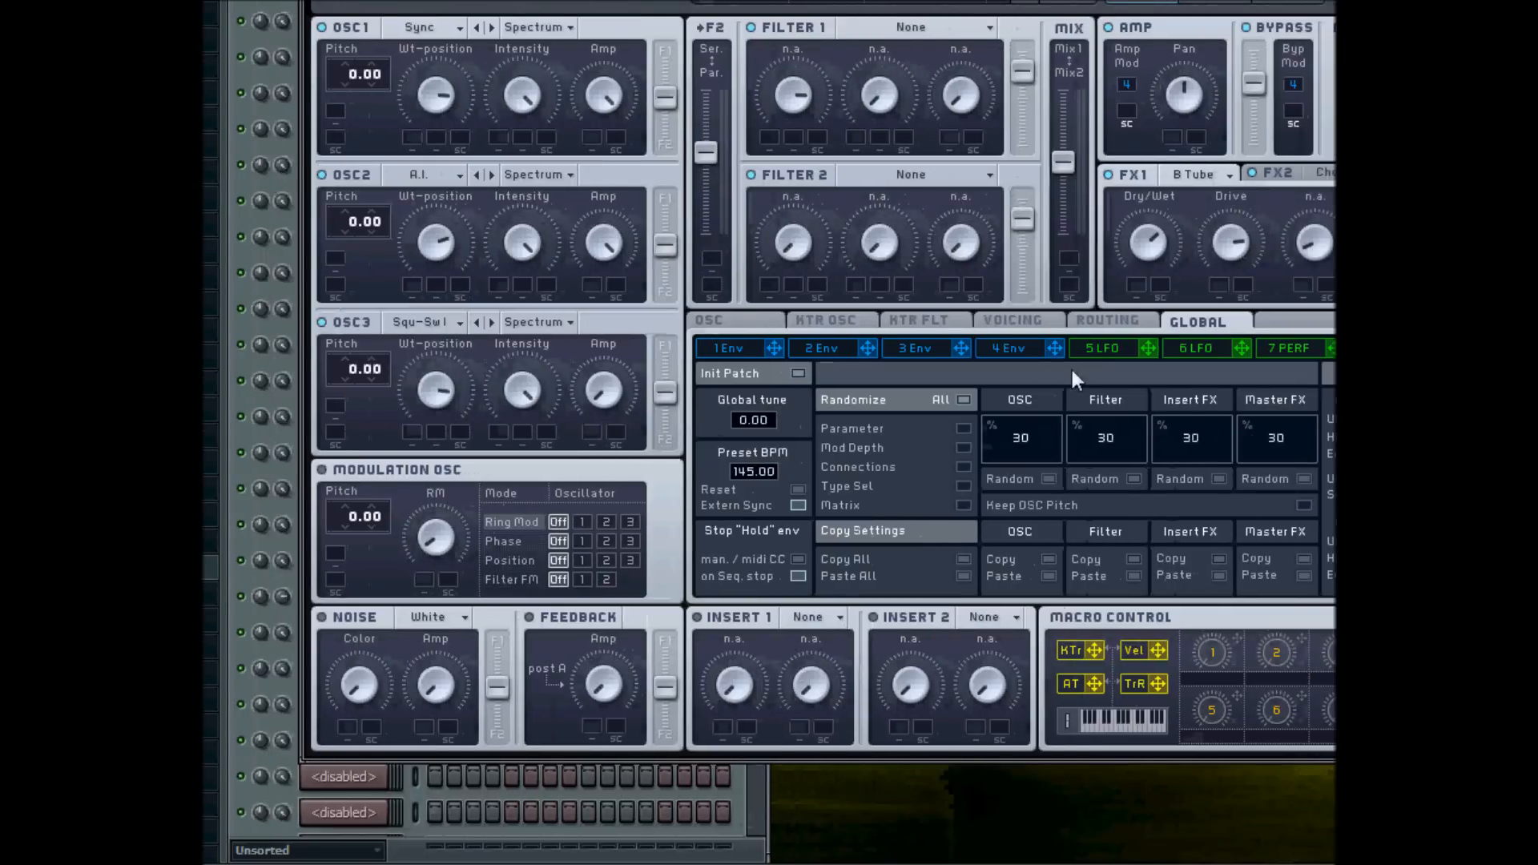
left_click(1125, 348)
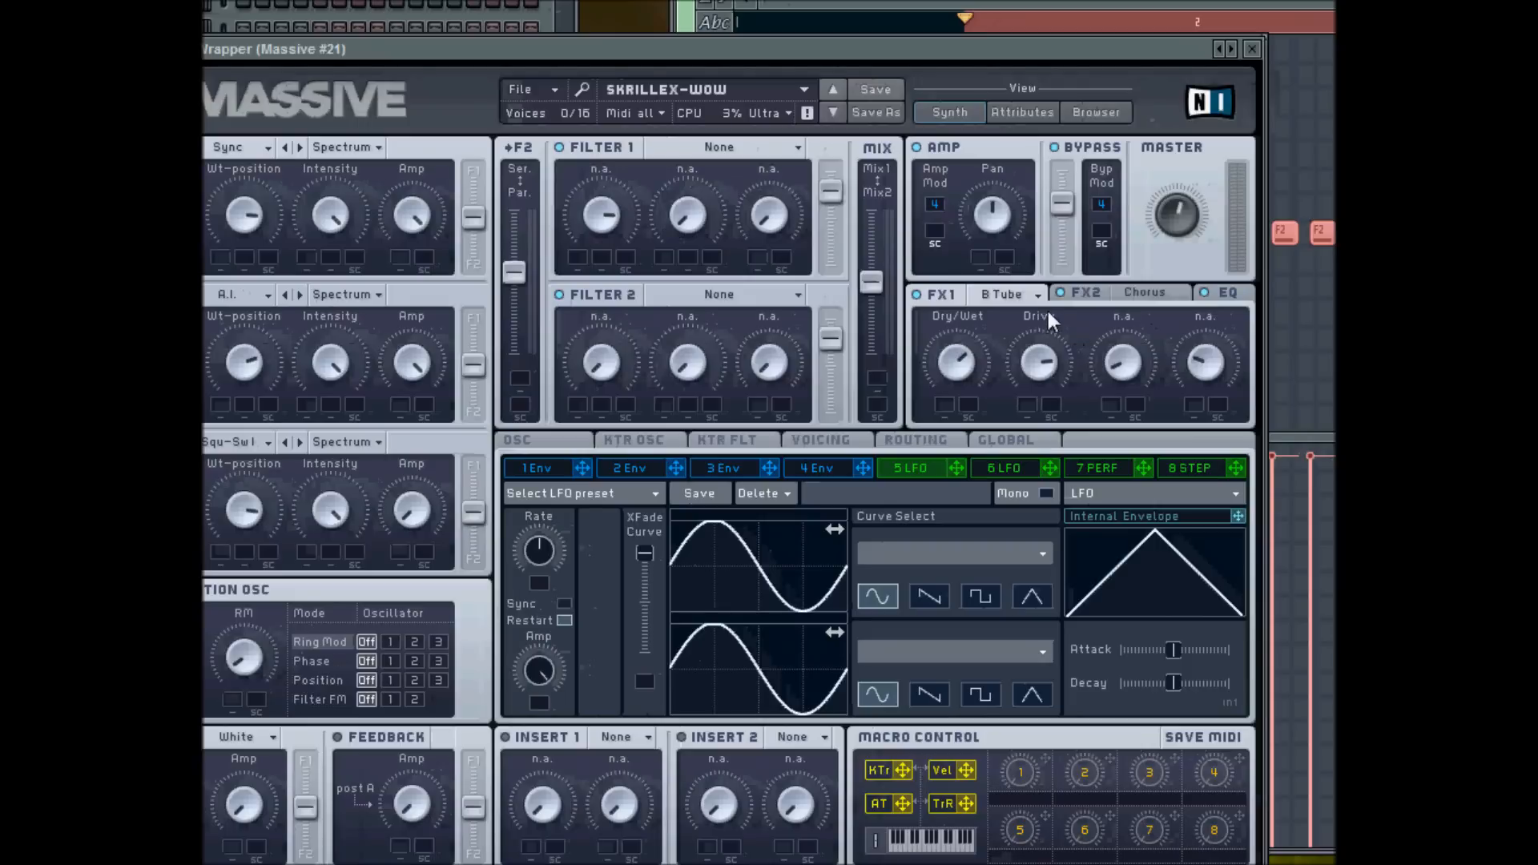
Step: Review the SKRILLEX-WOW preset's effects, keeping Brauner Tube in FX1 and showing the FX2 Chorus and EQ settings
left_click(1088, 297)
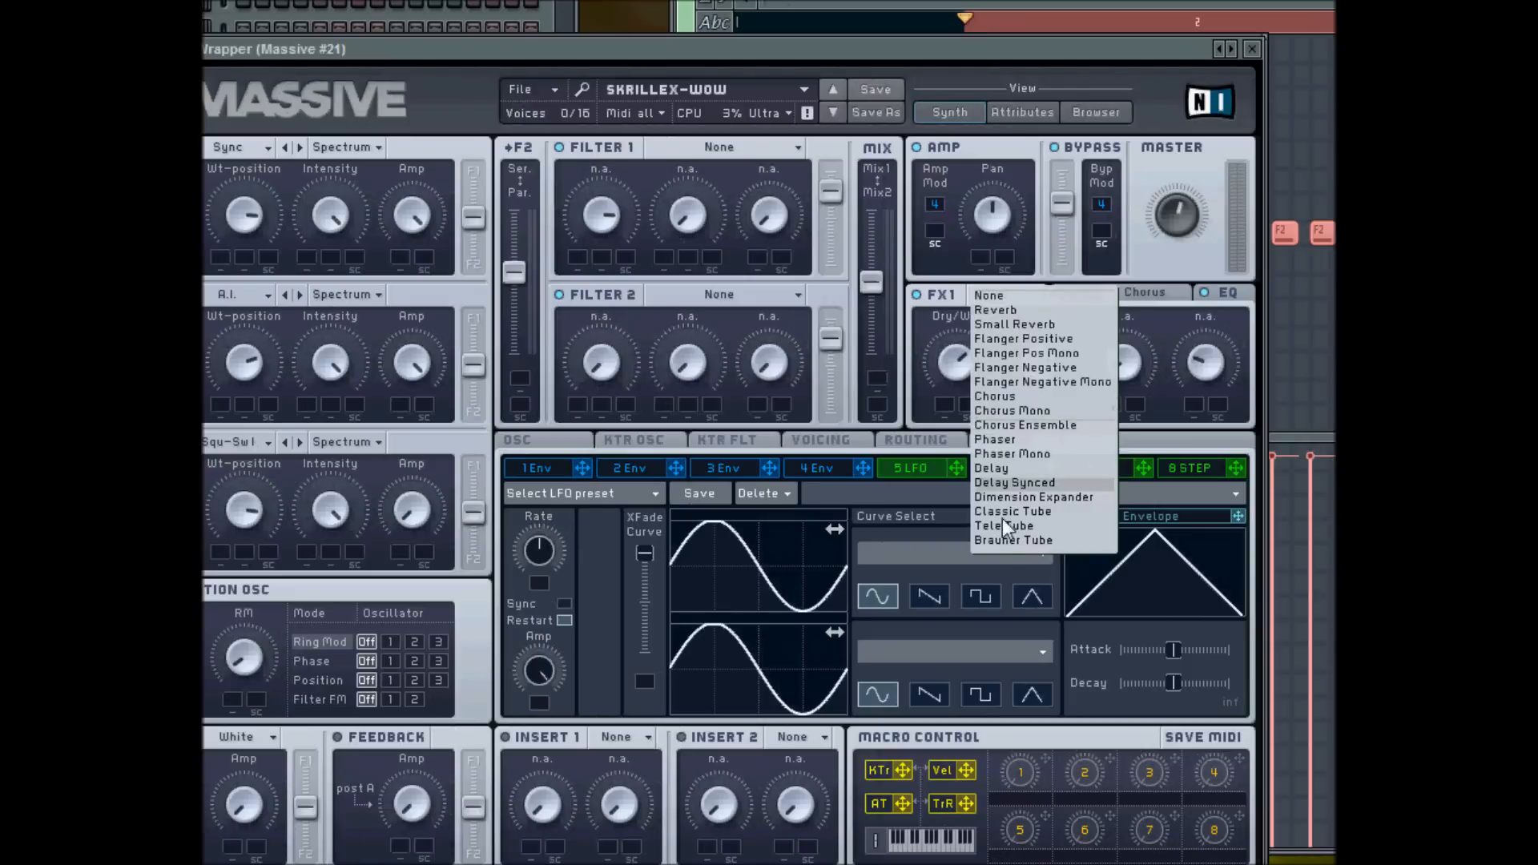
left_click(1005, 542)
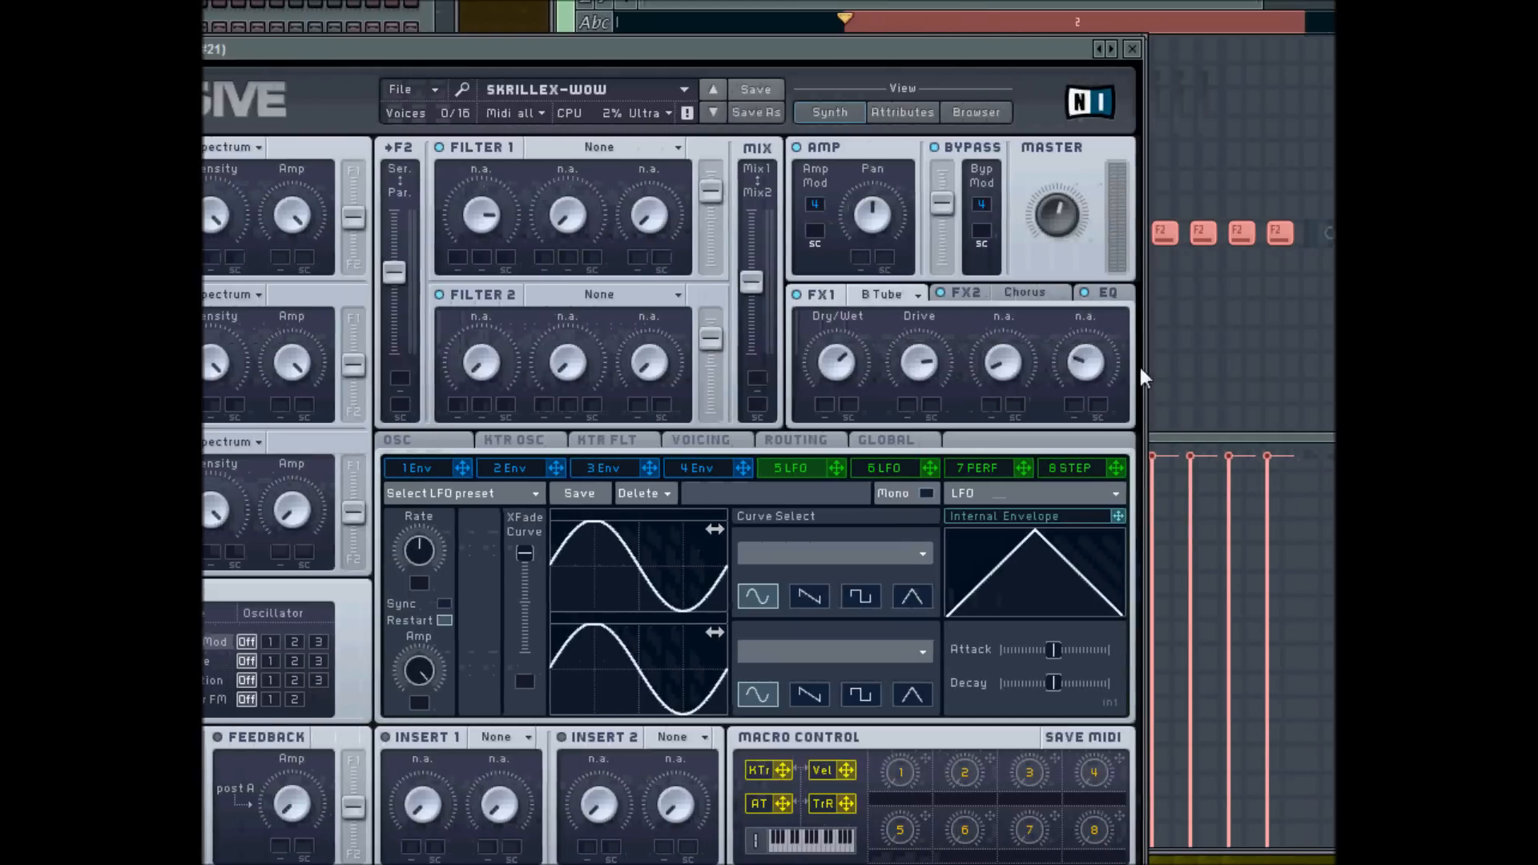
left_click(1023, 299)
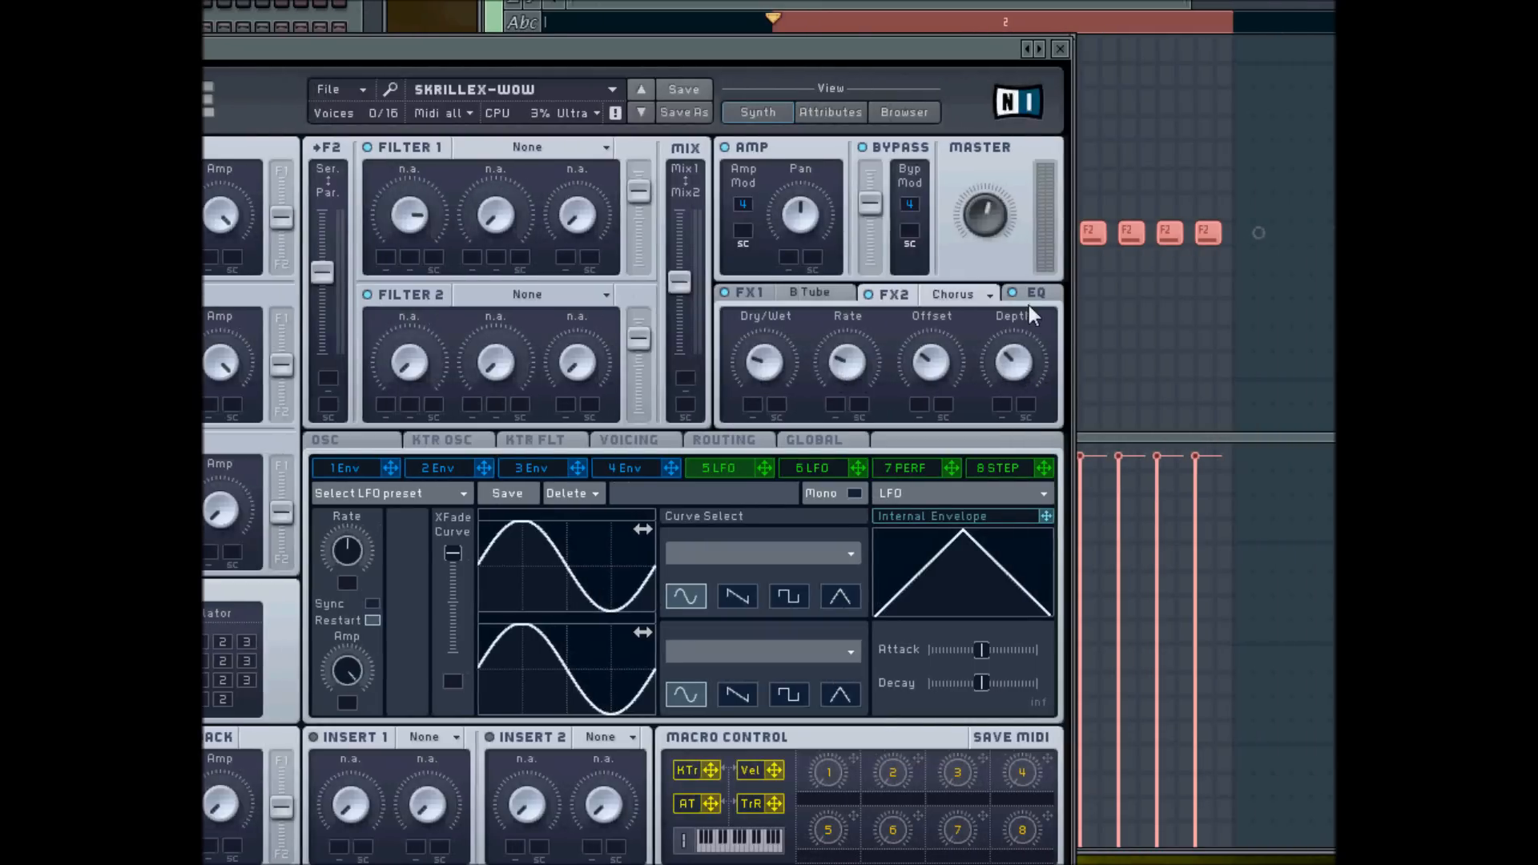
left_click(1031, 293)
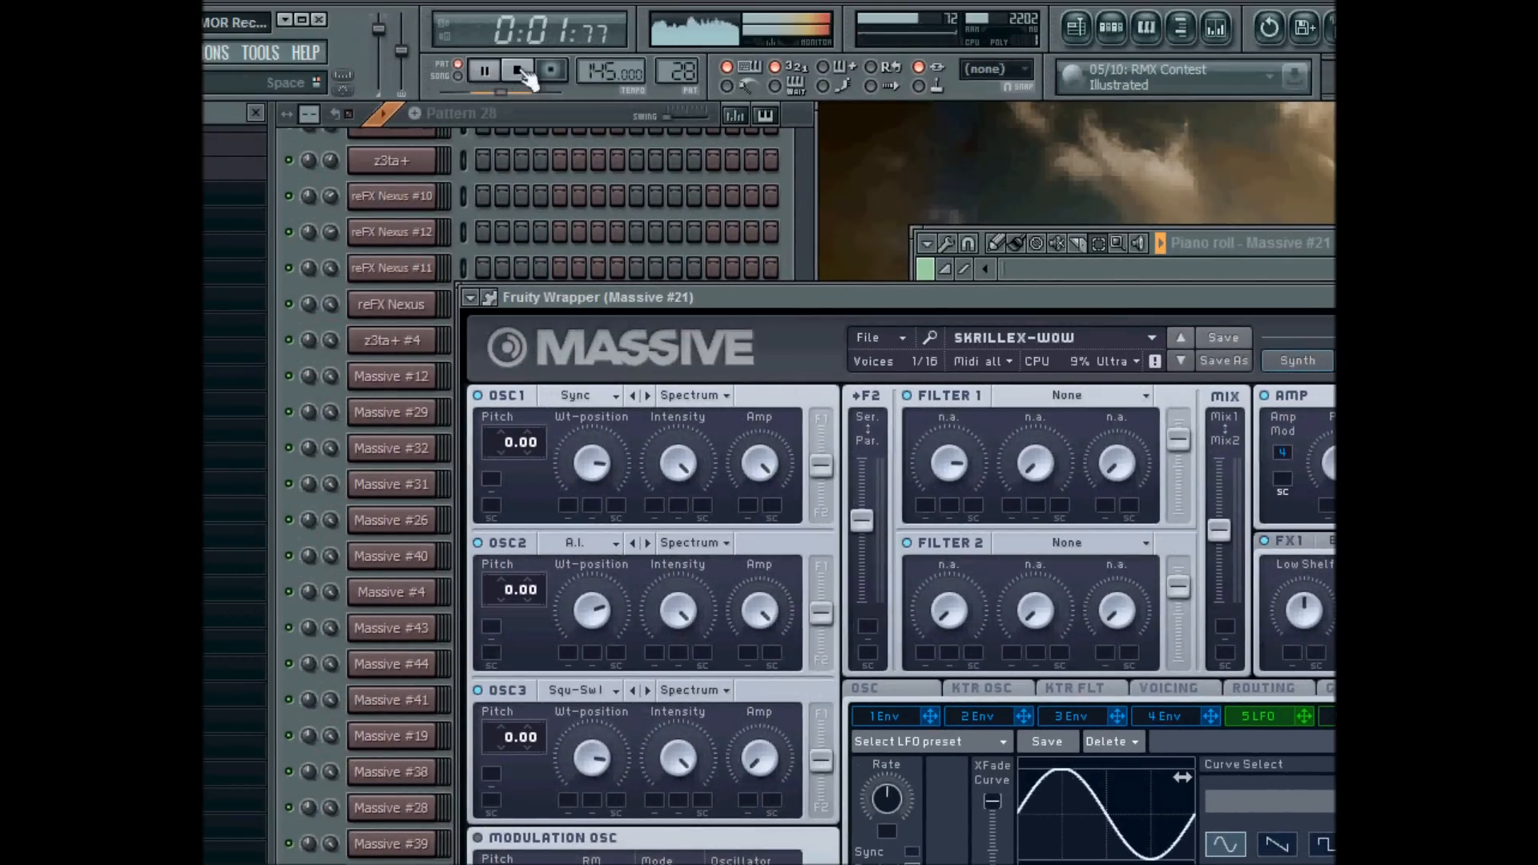
Step: Stop the pattern playback and close the Massive #21 plugin and its channel settings, leaving the piano roll open
left_click(518, 71)
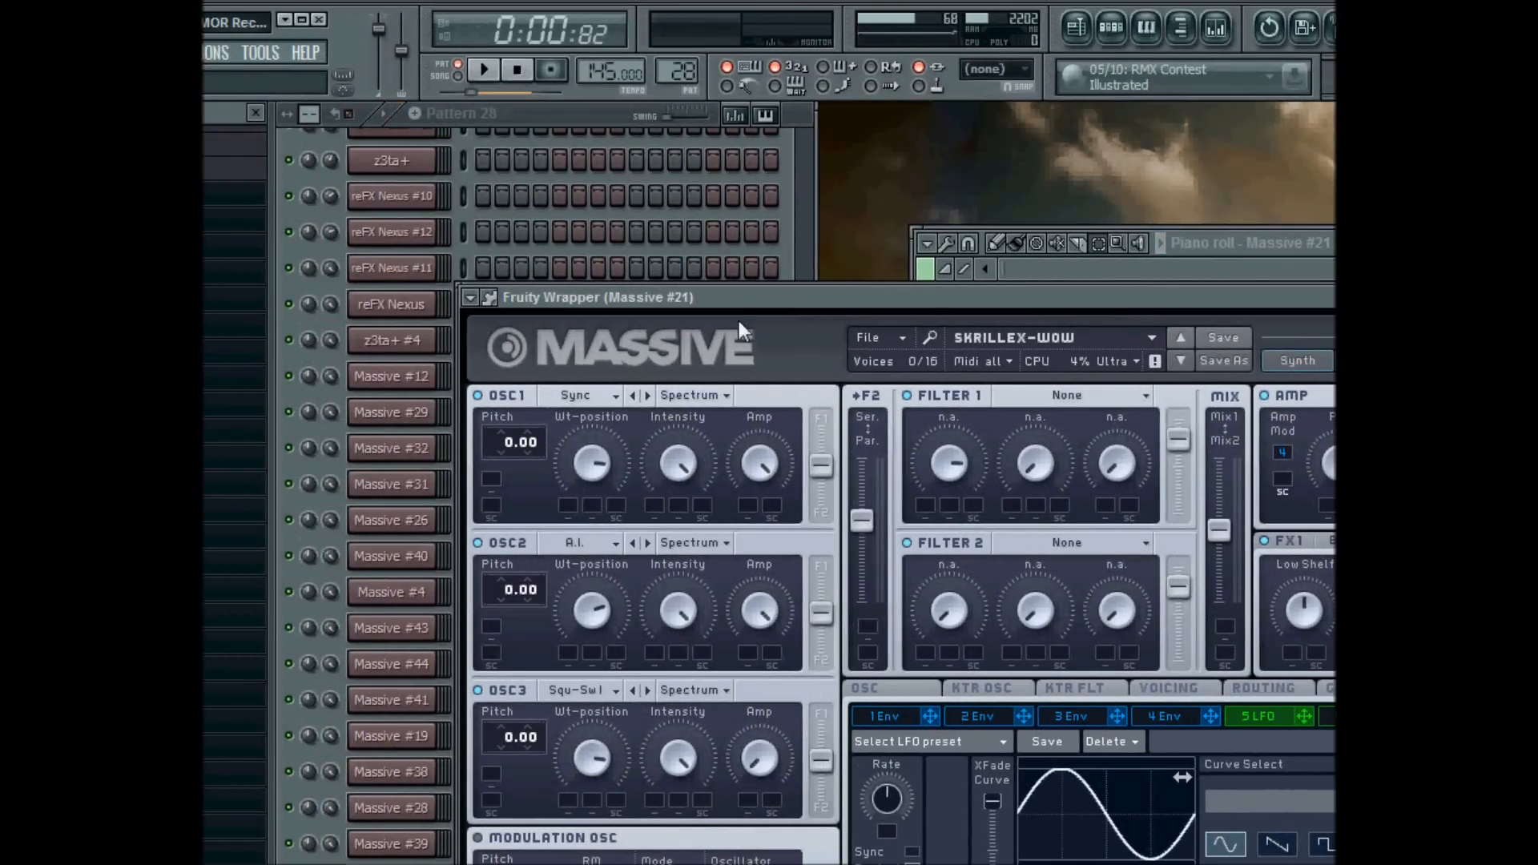
left_click_drag(722, 297, 719, 342)
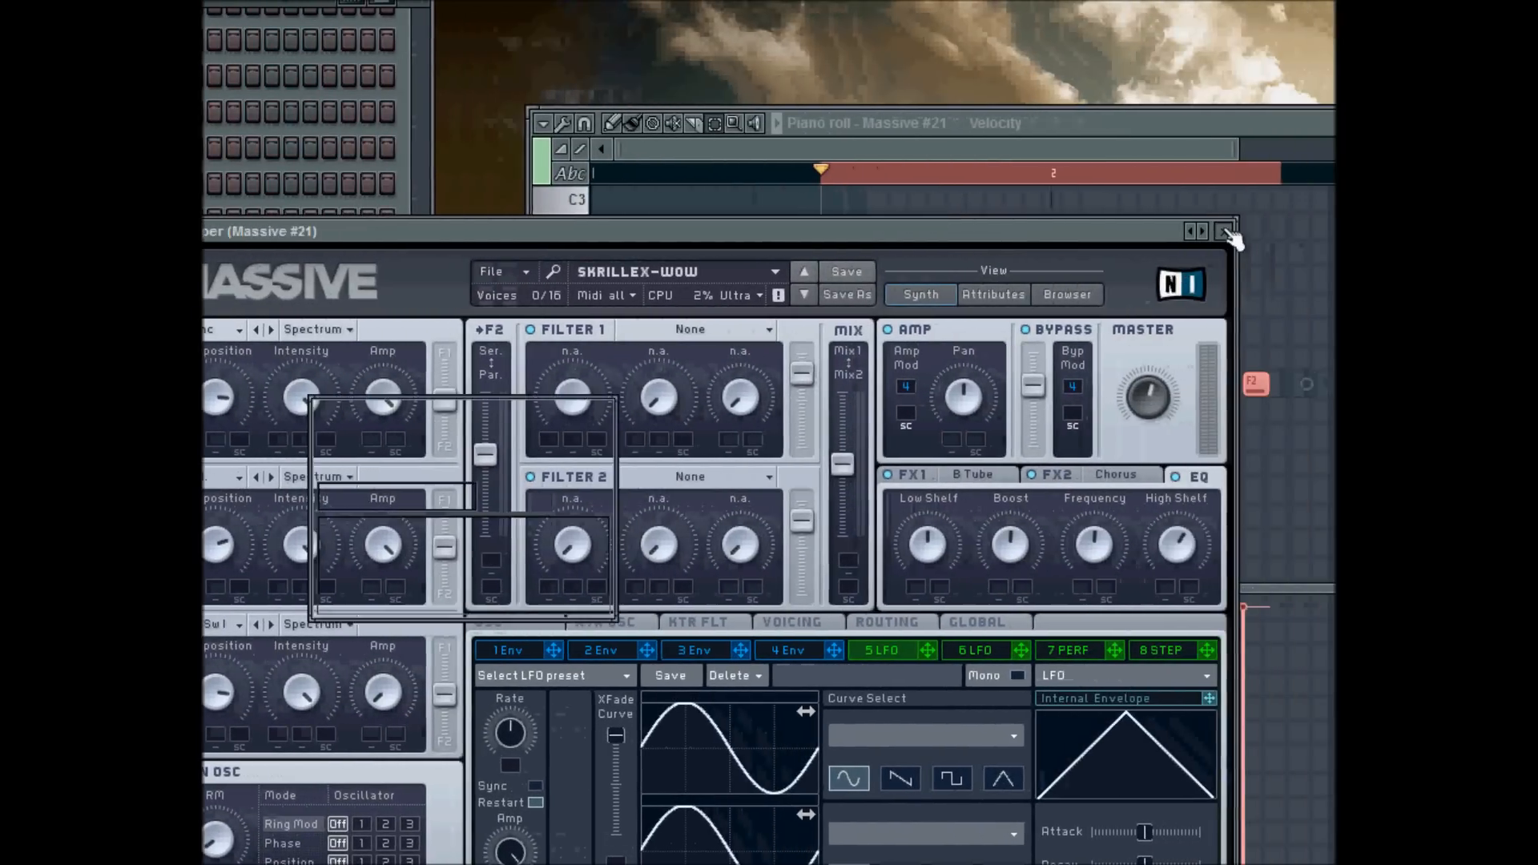
left_click(1294, 231)
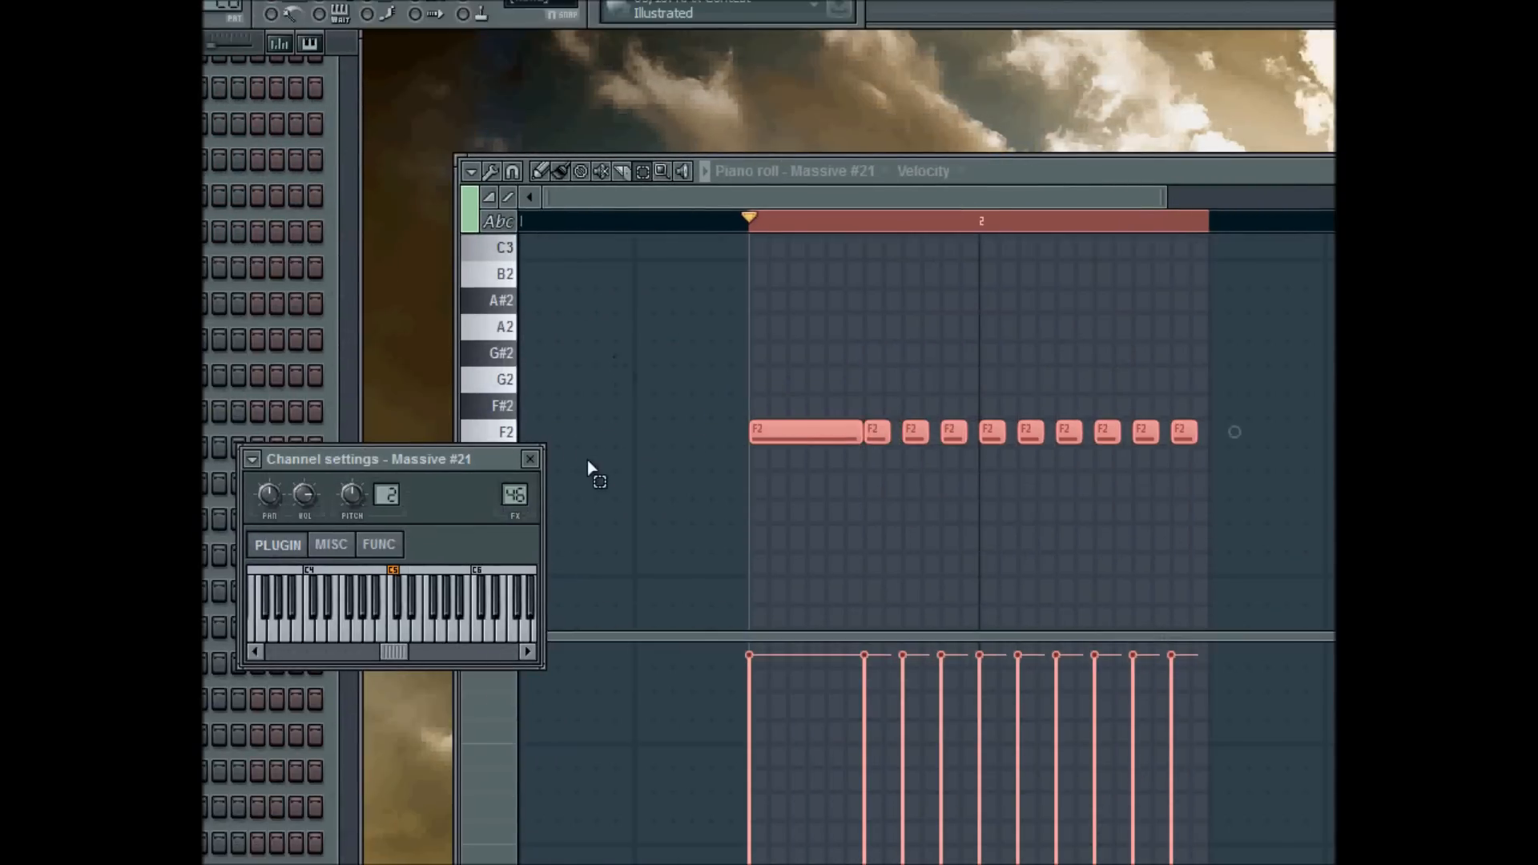
left_click(532, 460)
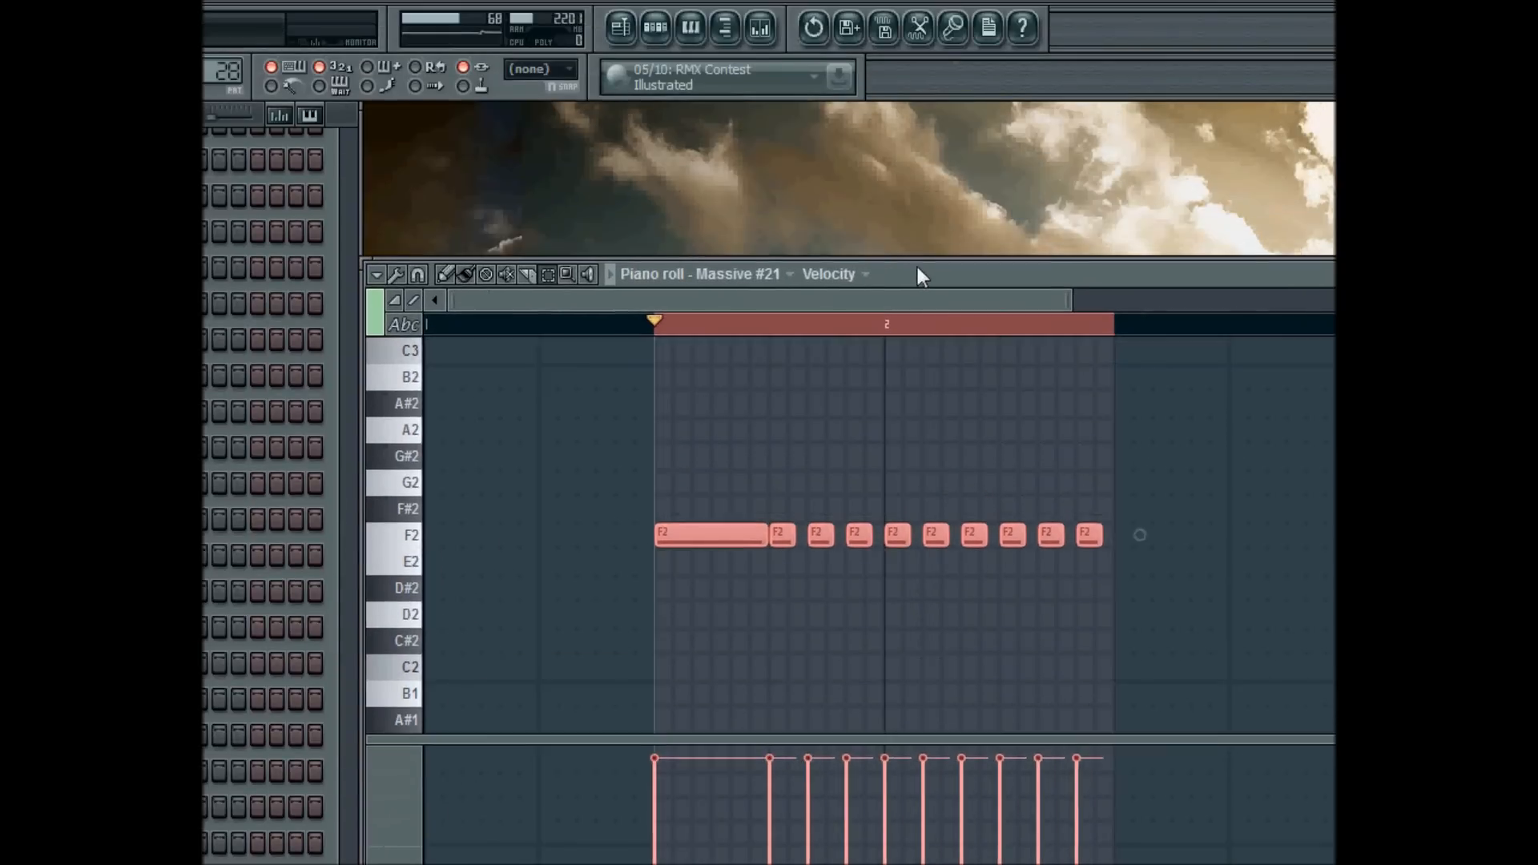